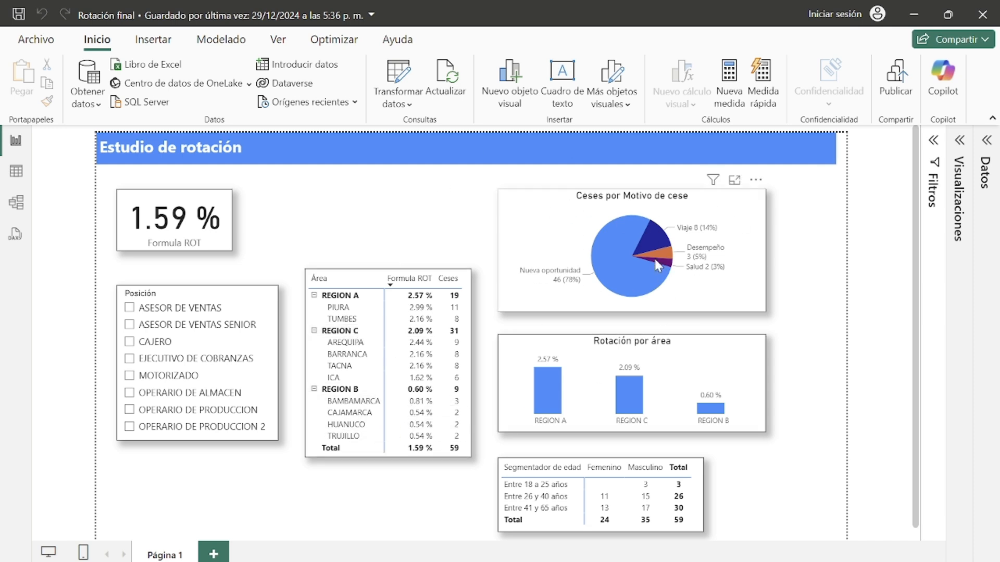
Step: Filter the finished turnover report by ASESOR DE VENTAS in the Posición slicer, then clear the slicer selection
{"action": "mouse_move", "coordinate": [644, 261]}
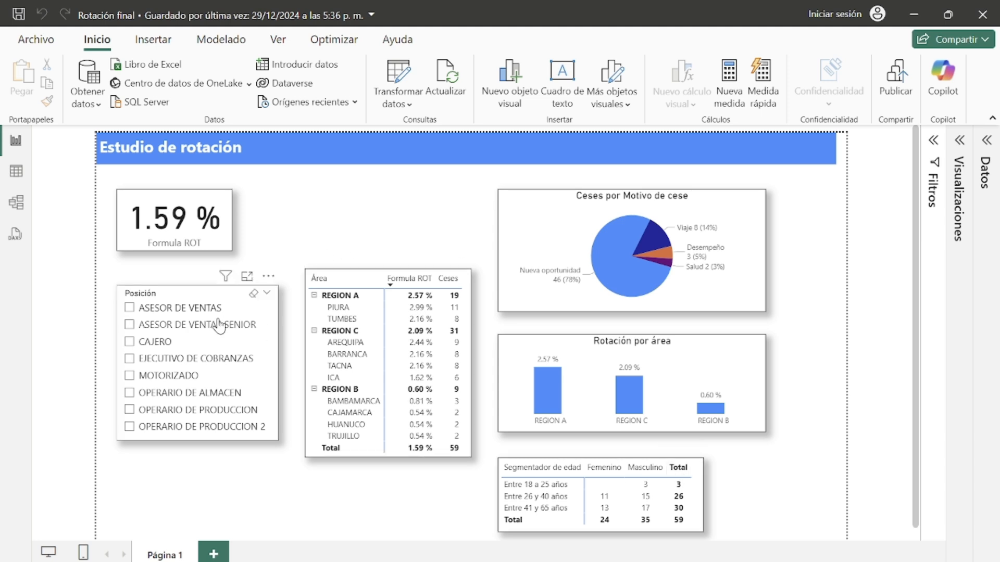
{"action": "left_click", "coordinate": [132, 313]}
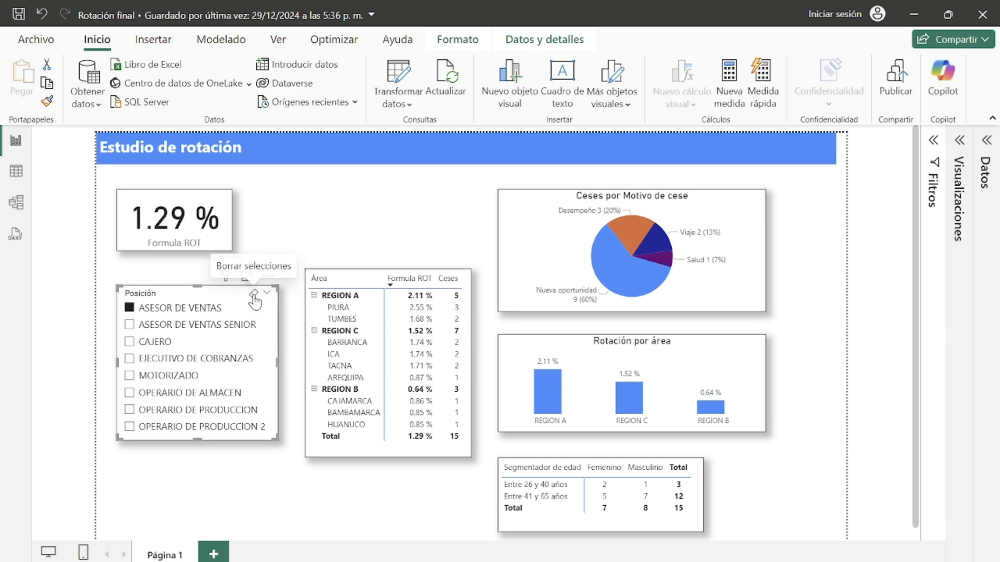
{"action": "left_click", "coordinate": [253, 295]}
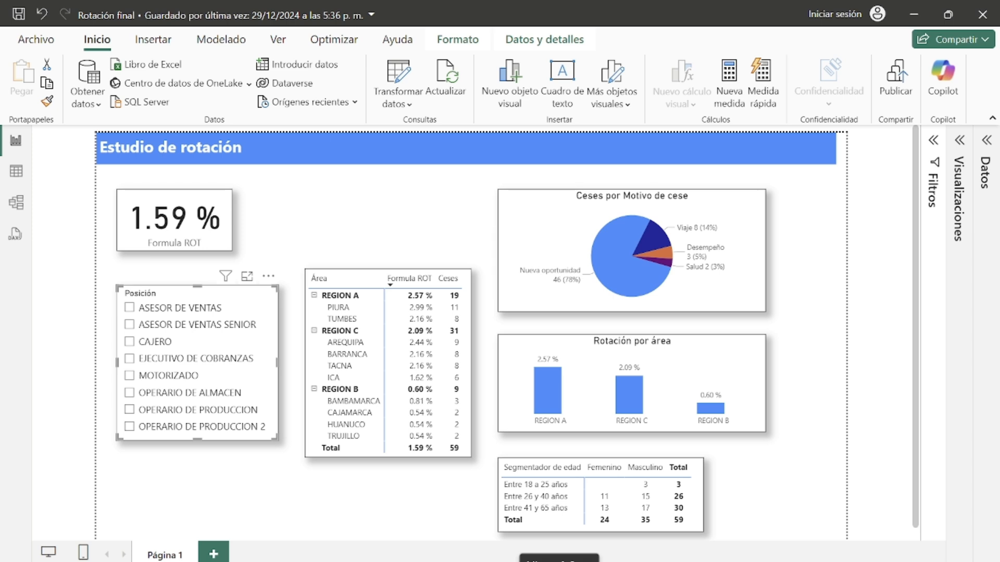
{"action": "left_click", "coordinate": [395, 218]}
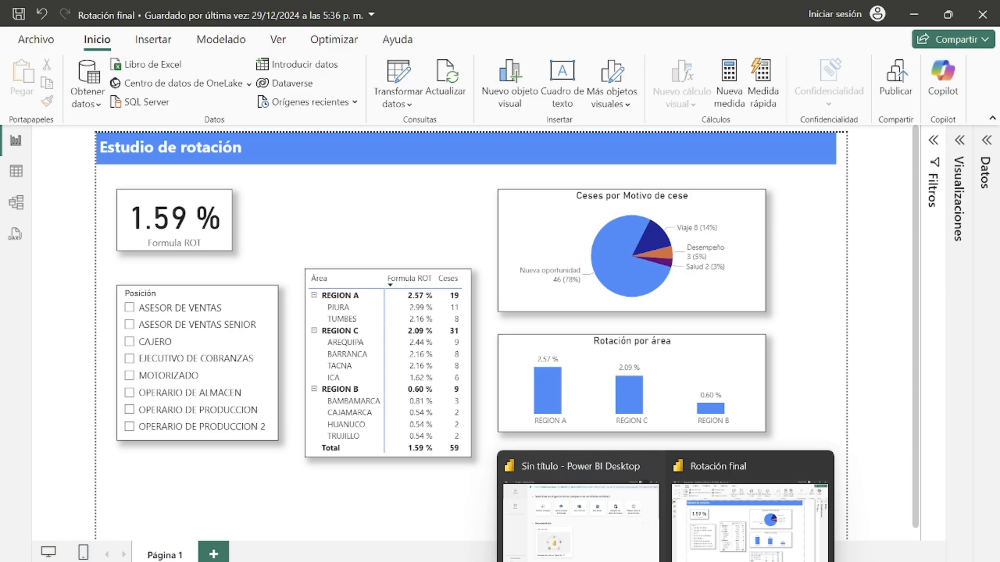
Step: Switch to the untitled Power BI Desktop window and import the HC sheet from the Base de colaboradores workbook in Rotacion 2.0
{"action": "left_click", "coordinate": [646, 552]}
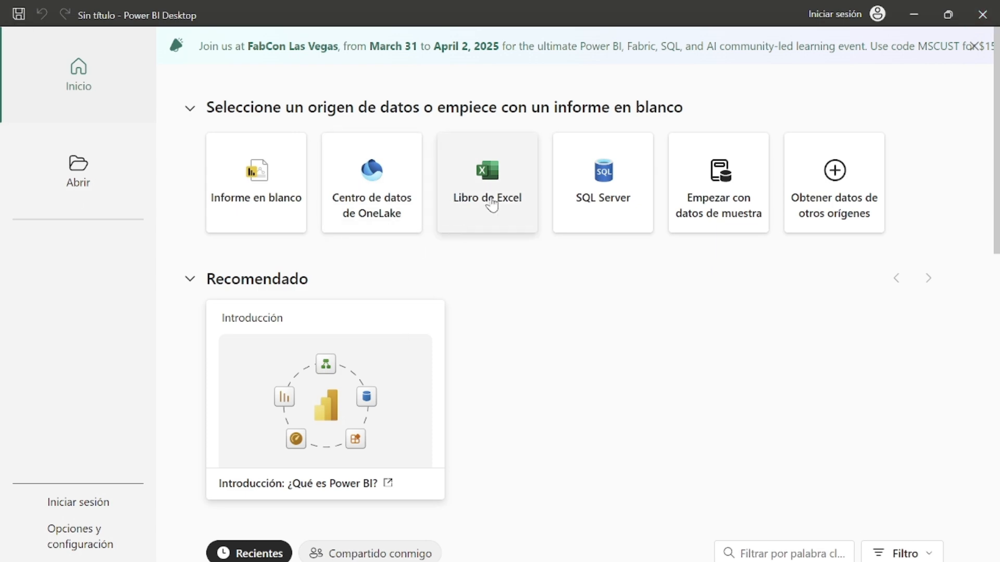
{"action": "left_click", "coordinate": [491, 200]}
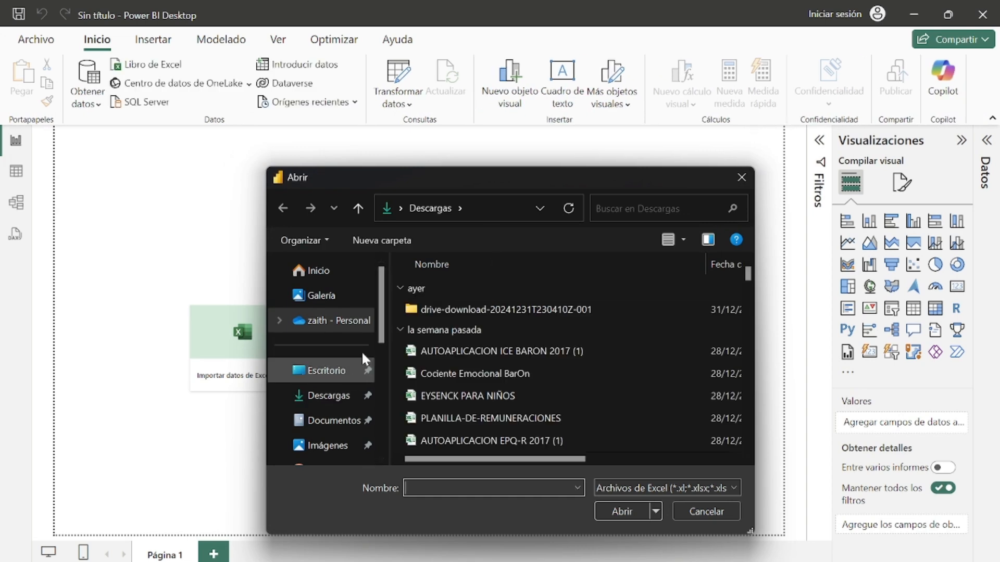
{"action": "scroll", "coordinate": [385, 303], "scroll_direction": "down", "scroll_amount": 2}
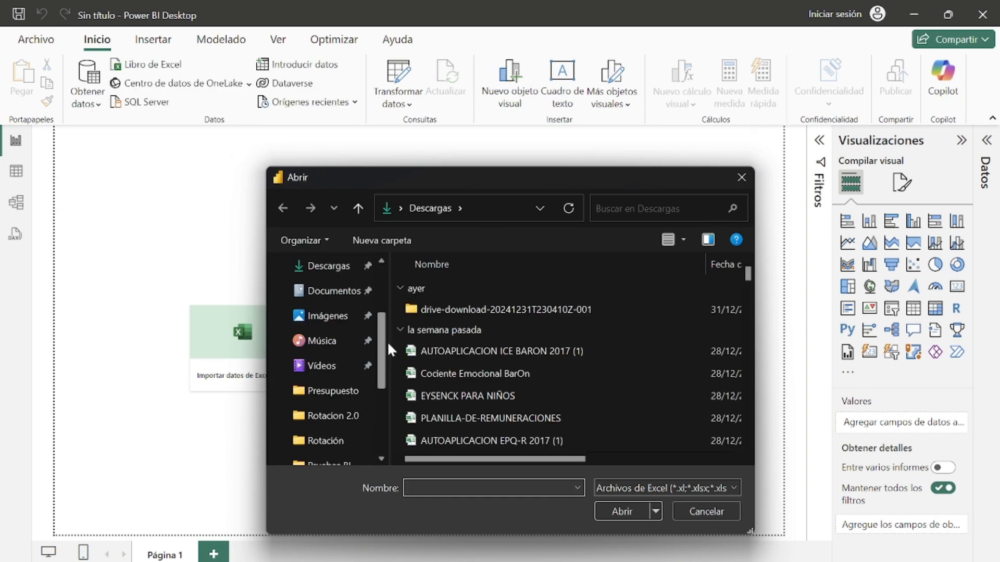
{"action": "left_click", "coordinate": [346, 417]}
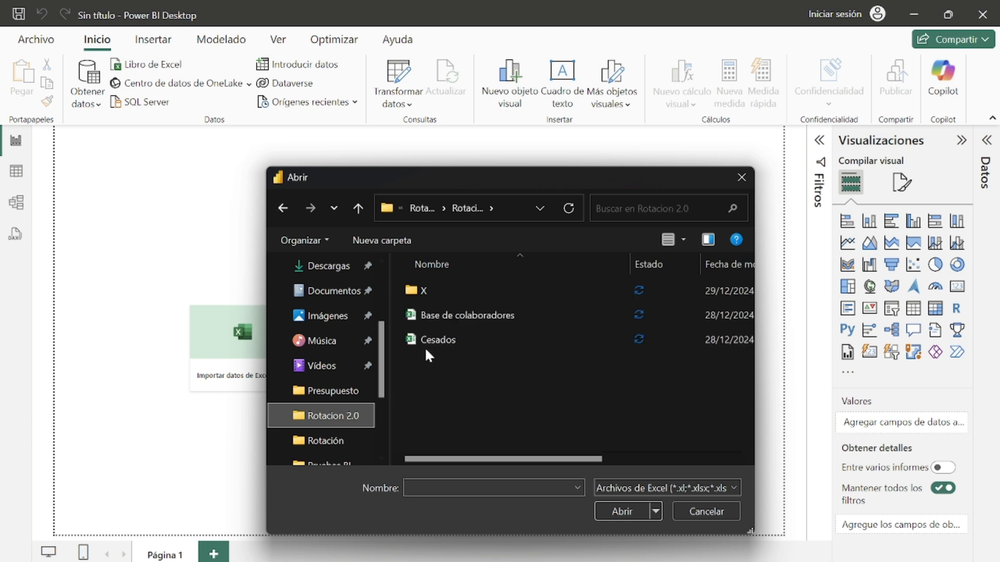
{"action": "left_click", "coordinate": [483, 313]}
{"action": "left_click", "coordinate": [623, 508]}
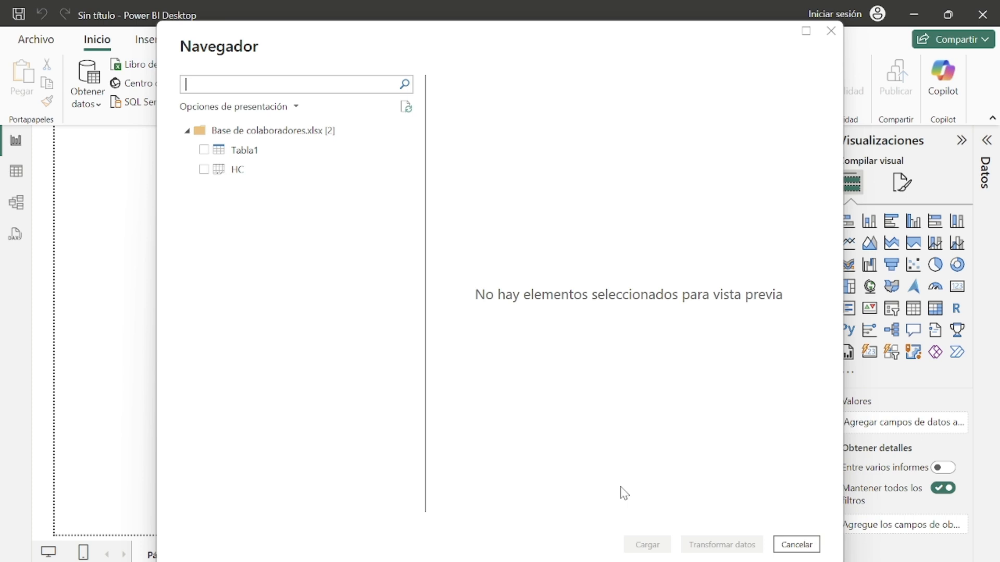
{"action": "left_click", "coordinate": [203, 170]}
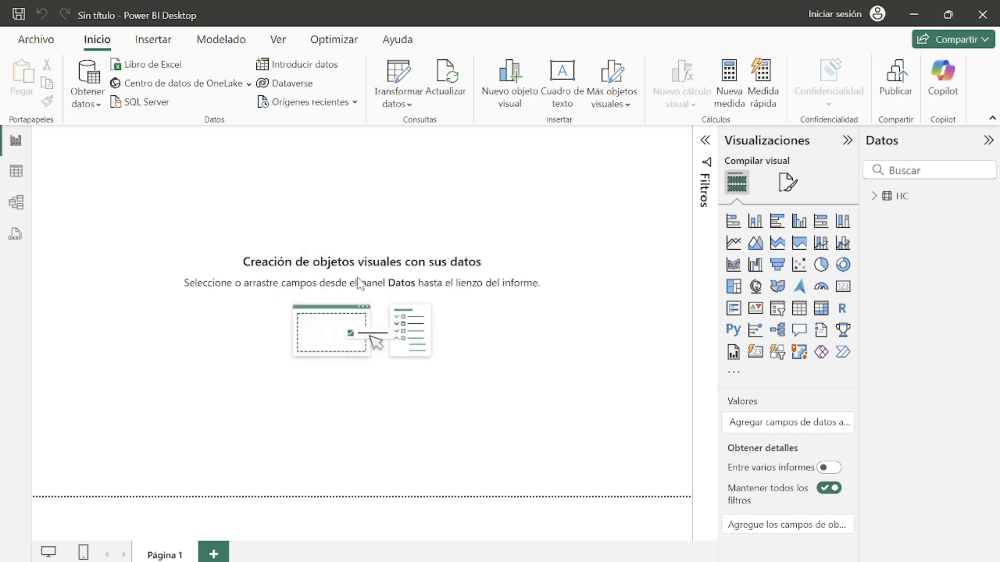
Step: Import the Hoja1 sheet from the Cesados Excel workbook in the same folder
{"action": "left_click", "coordinate": [162, 70]}
{"action": "left_click", "coordinate": [447, 343]}
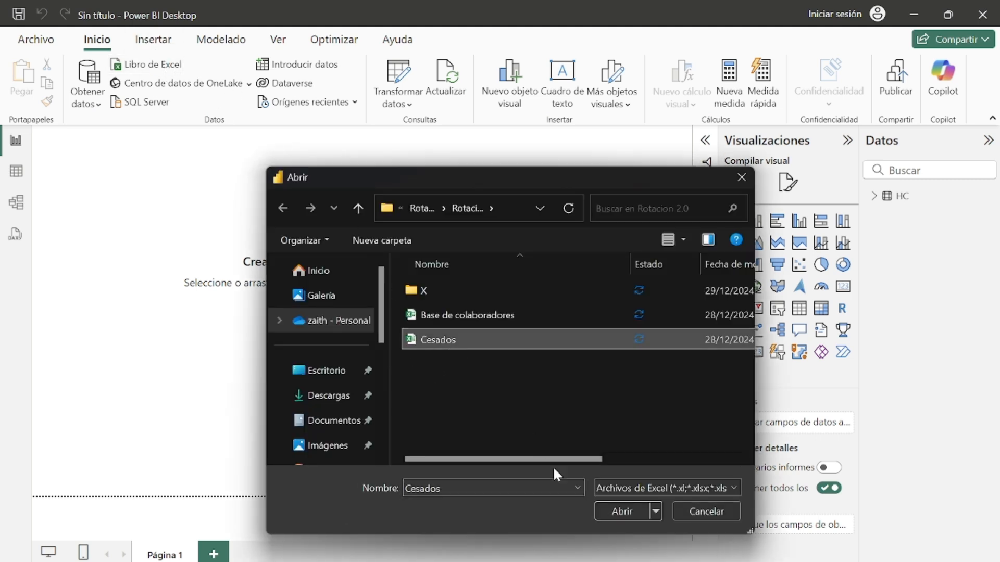
{"action": "left_click", "coordinate": [629, 517]}
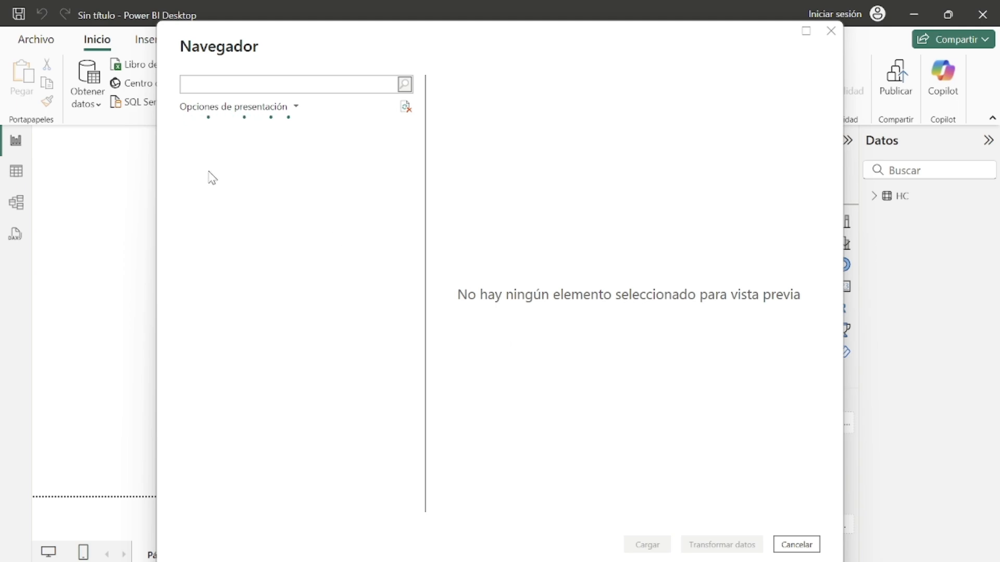
{"action": "left_click", "coordinate": [205, 151]}
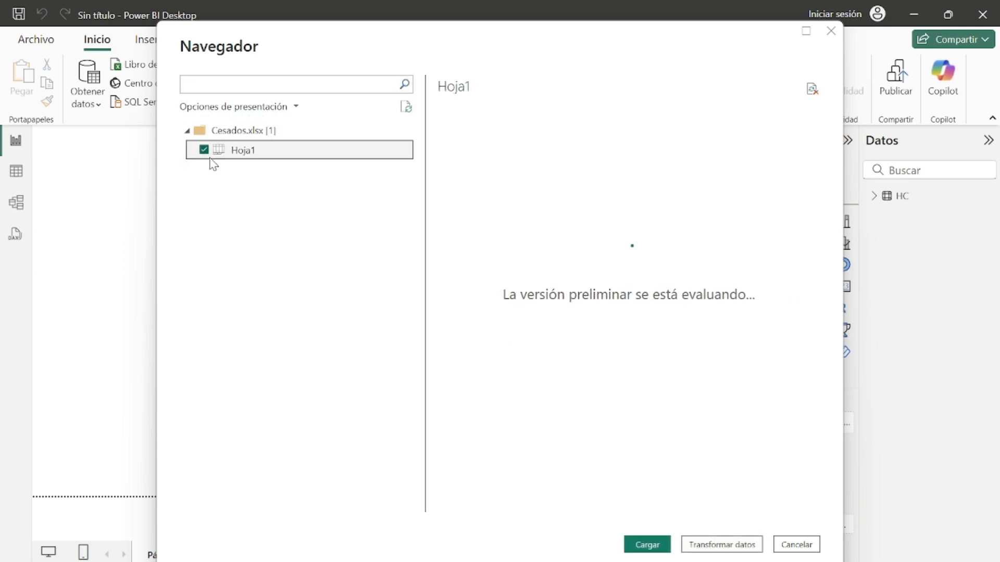
{"action": "left_click", "coordinate": [647, 544]}
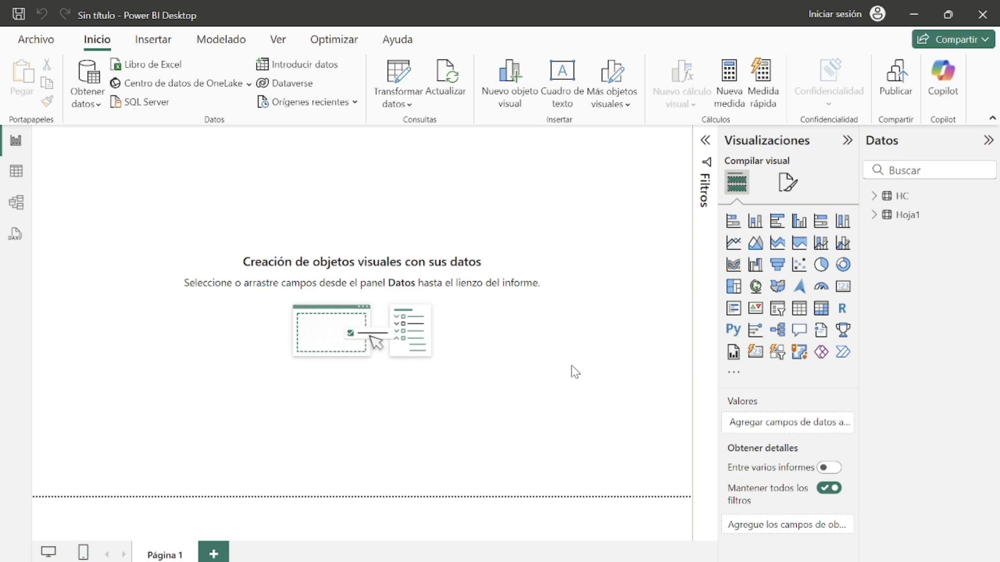
Step: Open the table view and browse the HC table's rows and columns
{"action": "left_click", "coordinate": [4, 177]}
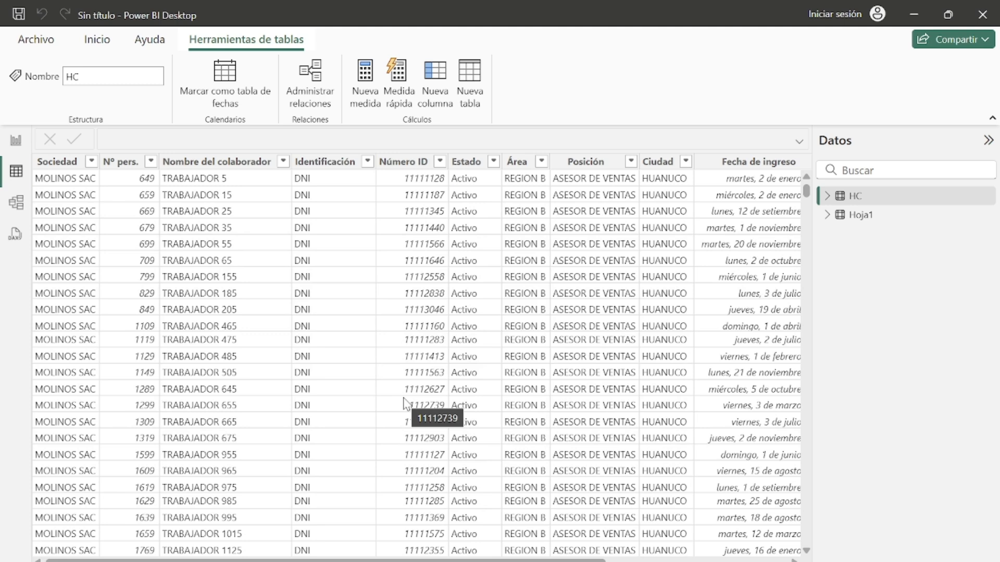
{"action": "left_click", "coordinate": [855, 203]}
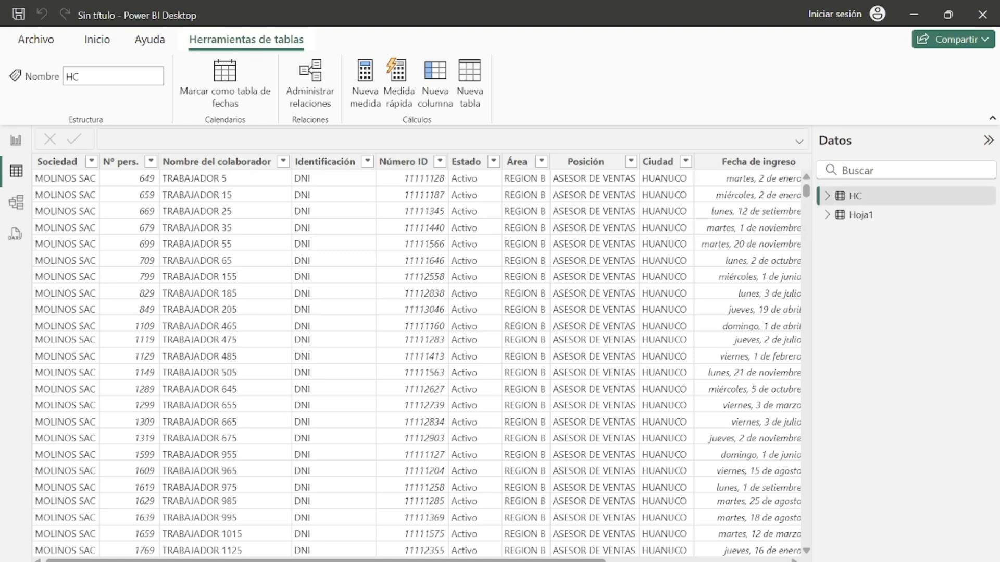
{"action": "mouse_move", "coordinate": [388, 561]}
{"action": "left_mouse_down"}
{"action": "mouse_move", "coordinate": [447, 561]}
{"action": "mouse_move", "coordinate": [385, 561]}
{"action": "left_mouse_up"}
{"action": "left_click_drag", "start_coordinate": [503, 561], "coordinate": [683, 561]}
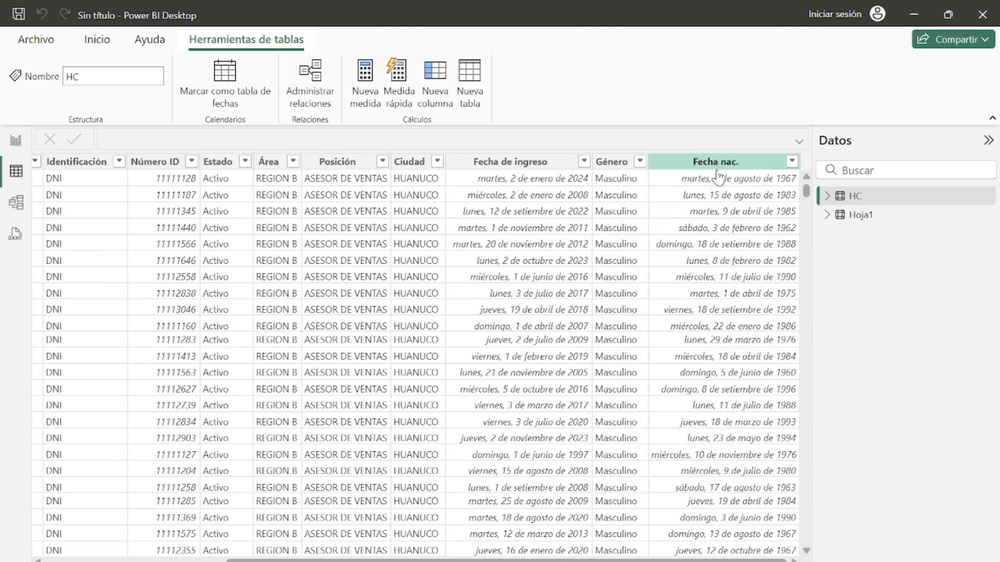
{"action": "left_click_drag", "start_coordinate": [730, 561], "coordinate": [729, 561]}
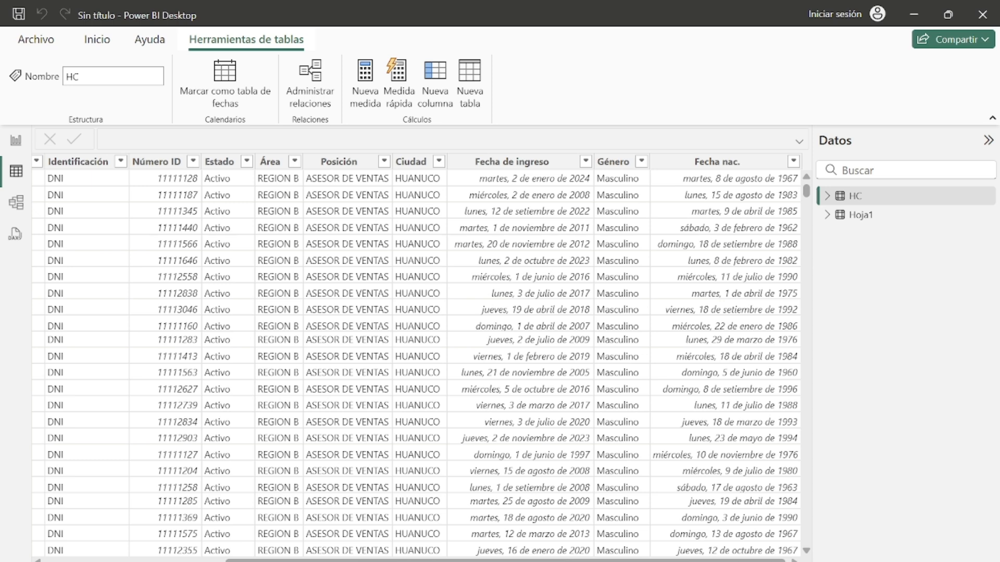
{"action": "left_click_drag", "start_coordinate": [729, 561], "coordinate": [549, 561]}
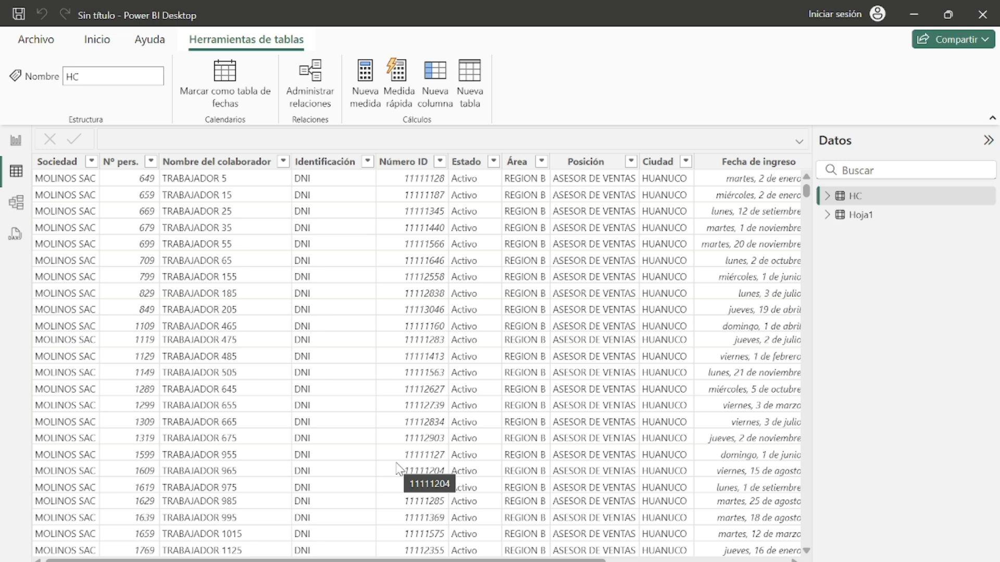
{"action": "left_click_drag", "start_coordinate": [358, 560], "coordinate": [129, 560]}
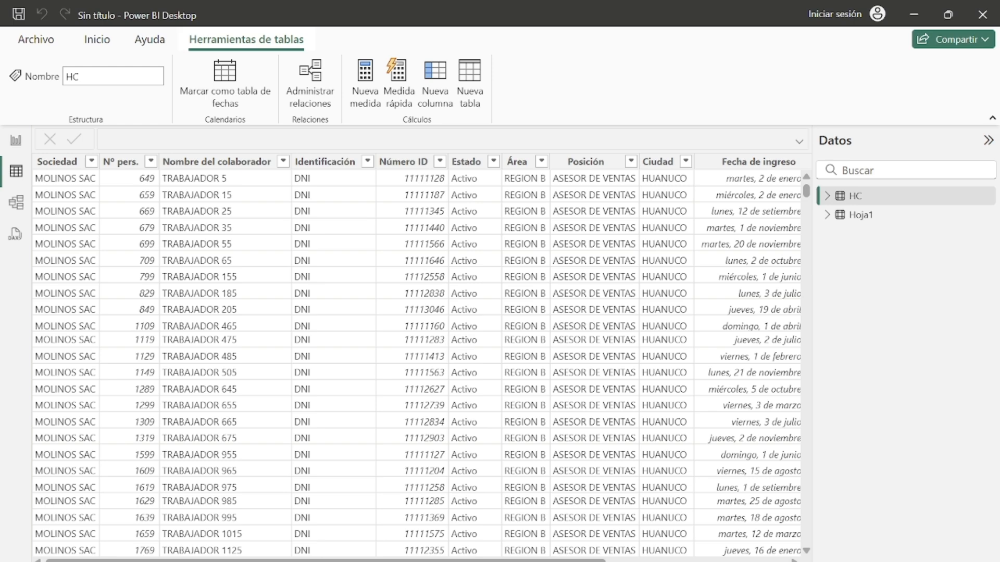
{"action": "left_click_drag", "start_coordinate": [187, 561], "coordinate": [235, 560]}
Step: Browse the Hoja1 table's rows and columns, including the Fecha de cese and Motivo columns
{"action": "left_click", "coordinate": [878, 220]}
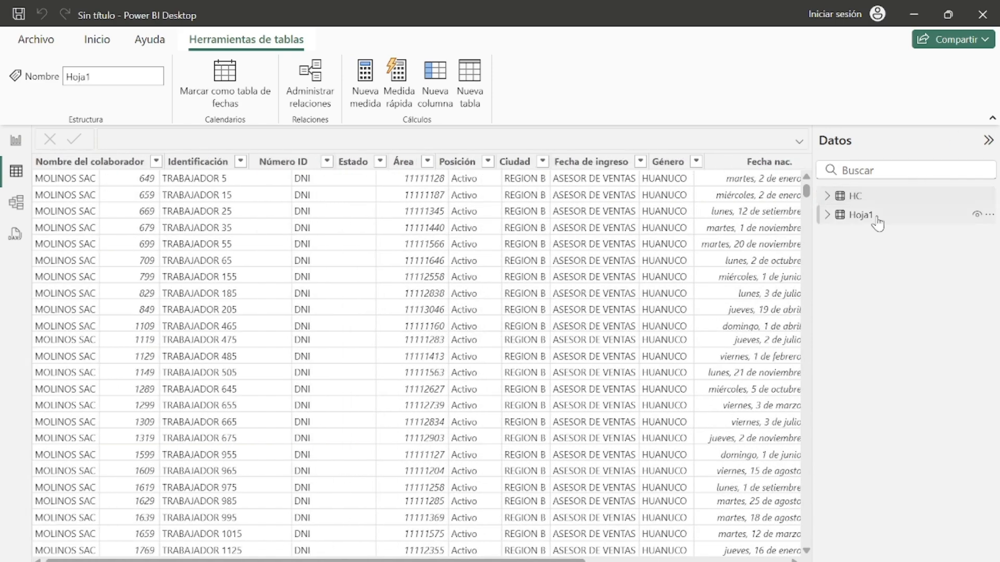
{"action": "scroll", "coordinate": [509, 431], "scroll_direction": "down", "scroll_amount": 14}
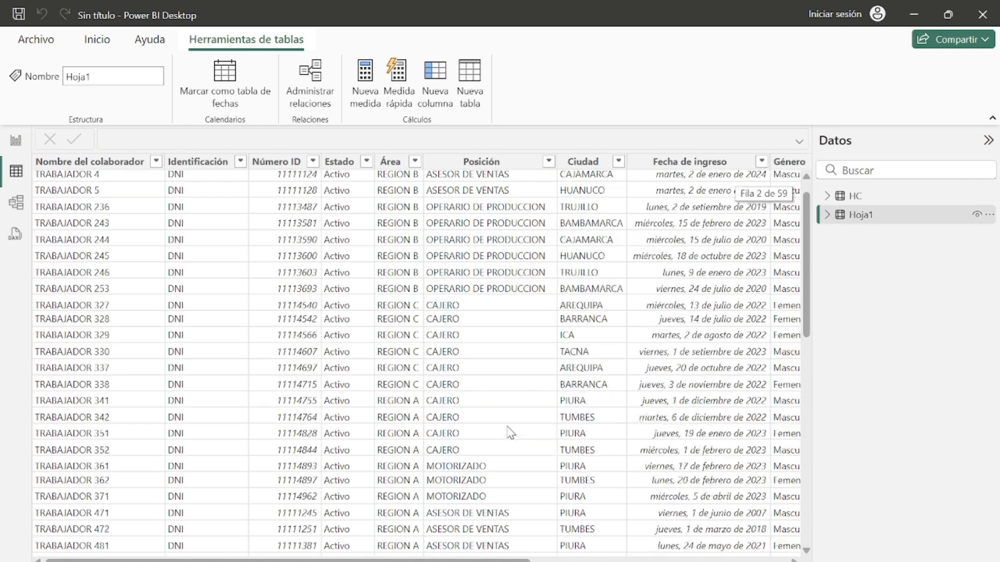
{"action": "scroll", "coordinate": [536, 431], "scroll_direction": "up", "scroll_amount": 10}
{"action": "scroll", "coordinate": [537, 431], "scroll_direction": "up", "scroll_amount": 4}
{"action": "scroll", "coordinate": [544, 440], "scroll_direction": "down", "scroll_amount": 10}
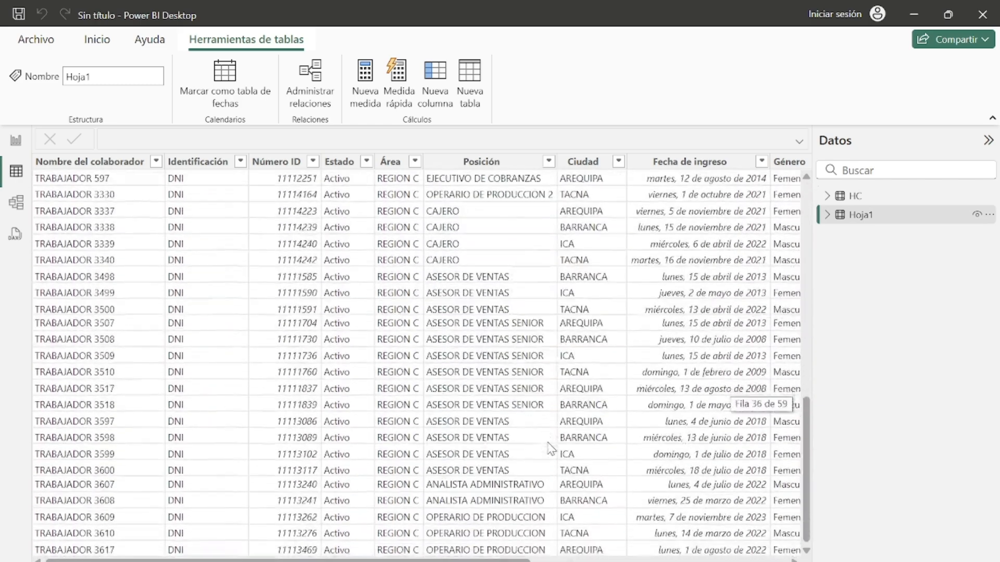
{"action": "scroll", "coordinate": [547, 443], "scroll_direction": "up", "scroll_amount": 10}
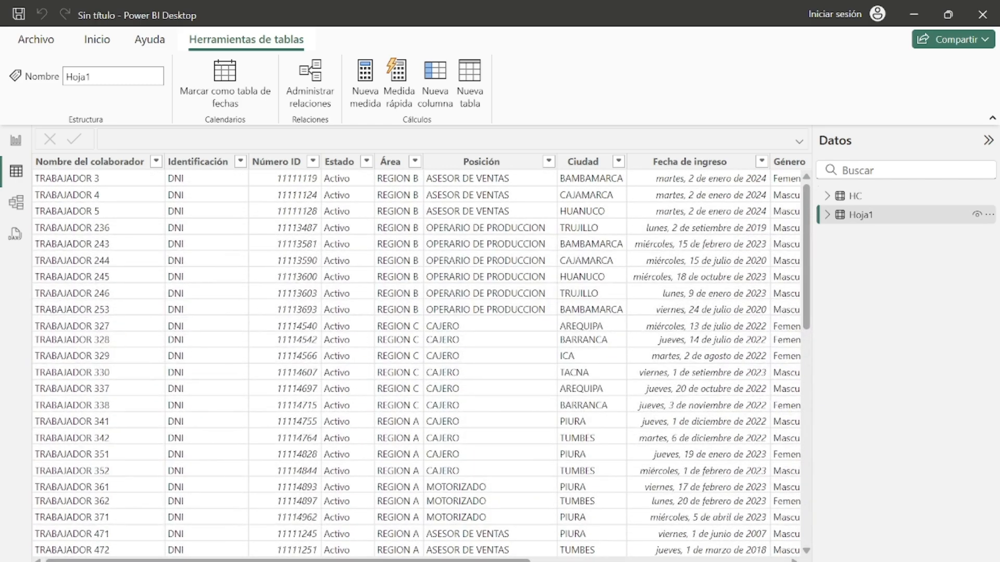
{"action": "scroll", "coordinate": [417, 364], "scroll_direction": "right", "scroll_amount": 5}
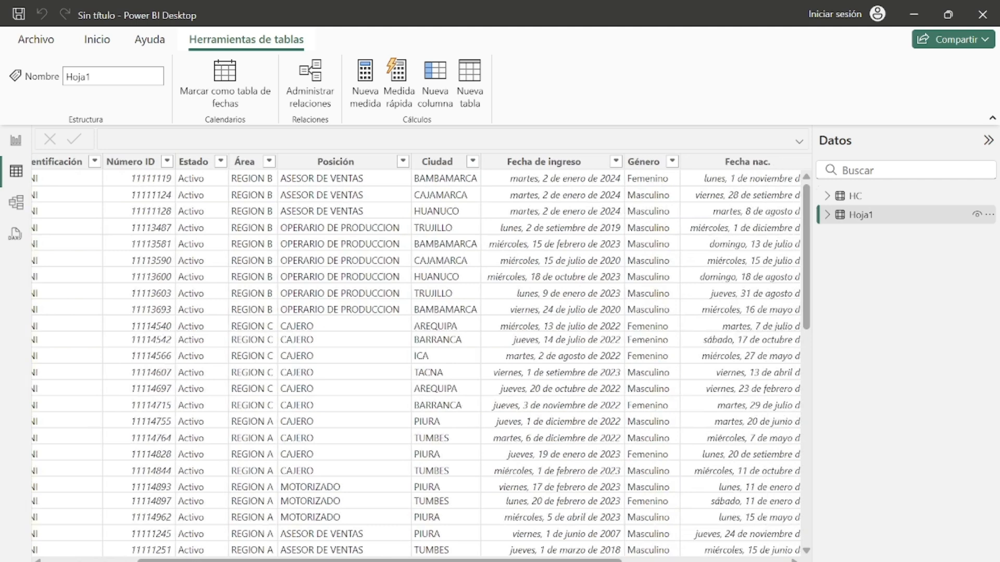
{"action": "scroll", "coordinate": [416, 365], "scroll_direction": "right", "scroll_amount": 8}
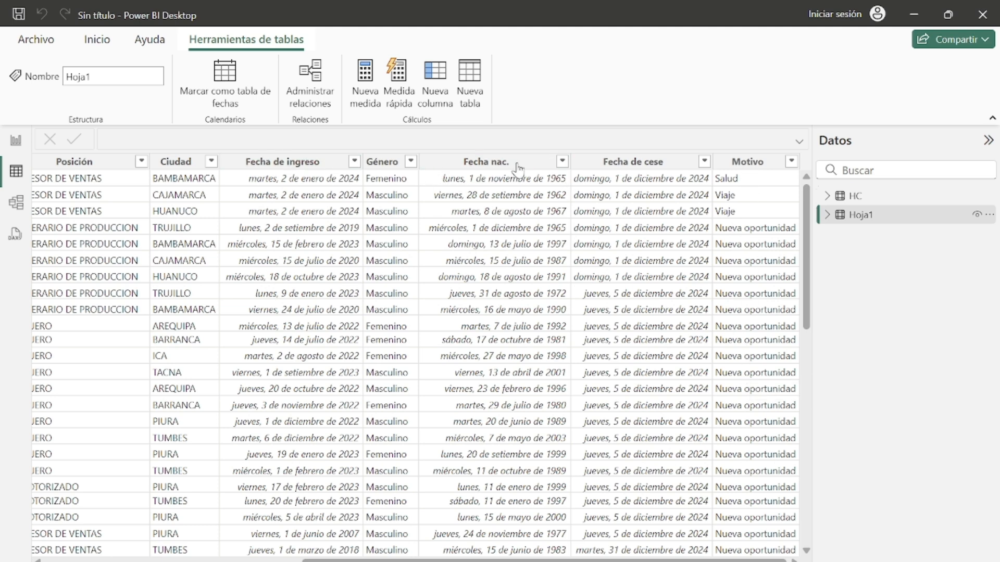
{"action": "scroll", "coordinate": [416, 354], "scroll_direction": "left", "scroll_amount": 10}
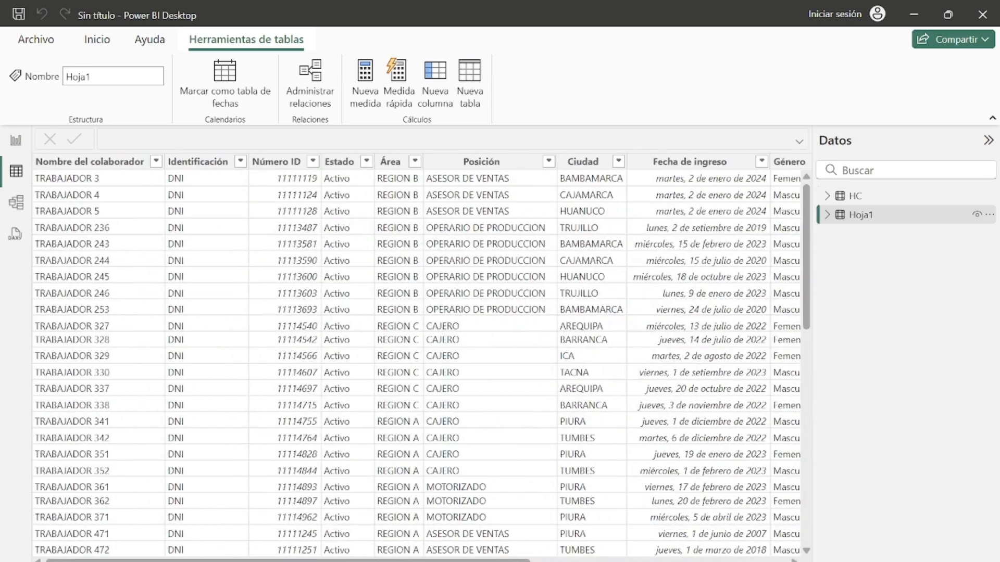
{"action": "mouse_move", "coordinate": [288, 561]}
{"action": "left_mouse_down"}
{"action": "mouse_move", "coordinate": [547, 561]}
{"action": "mouse_move", "coordinate": [288, 561]}
{"action": "left_mouse_up"}
Step: Rename the Hoja1 table to 2 - Cesados
{"action": "left_click", "coordinate": [827, 216]}
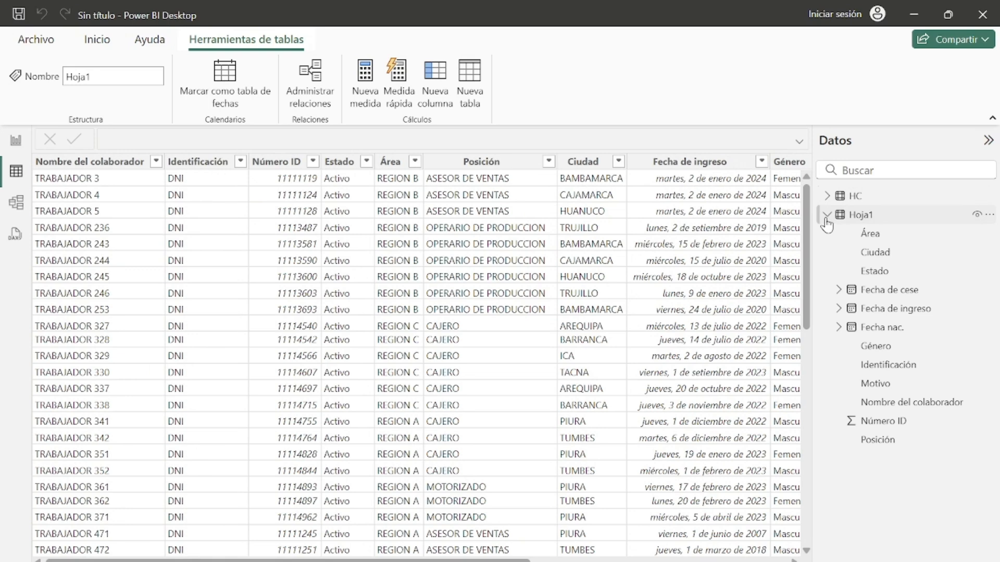
{"action": "double_click", "coordinate": [855, 213]}
{"action": "type", "text": "Ce"}
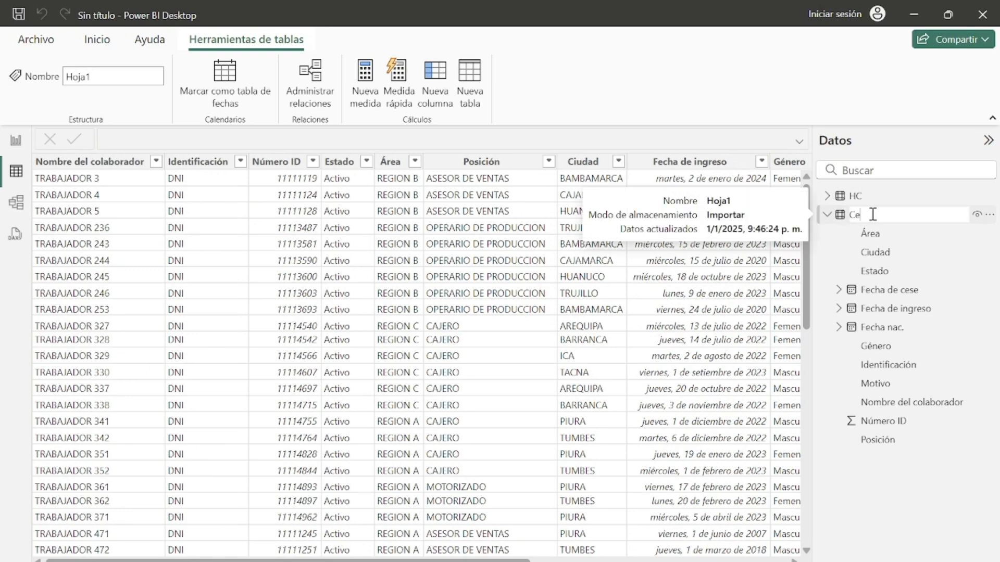
{"action": "type", "text": "sados"}
{"action": "left_click", "coordinate": [852, 214]}
{"action": "type", "text": "22-"}
{"action": "key", "text": "Return"}
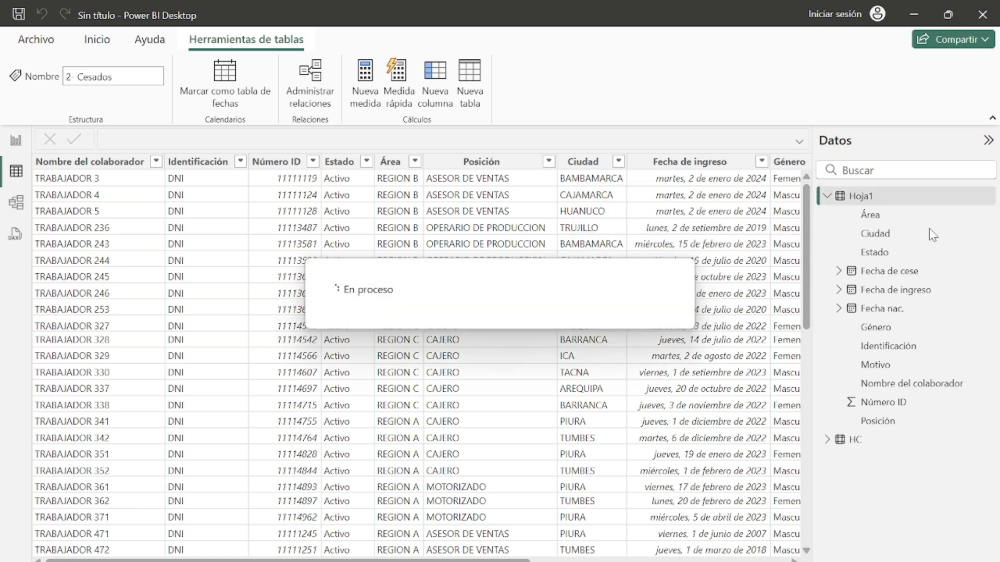
Step: Rename the HC table to 1 - HC diciembre
{"action": "left_click", "coordinate": [854, 440]}
{"action": "left_click", "coordinate": [852, 441]}
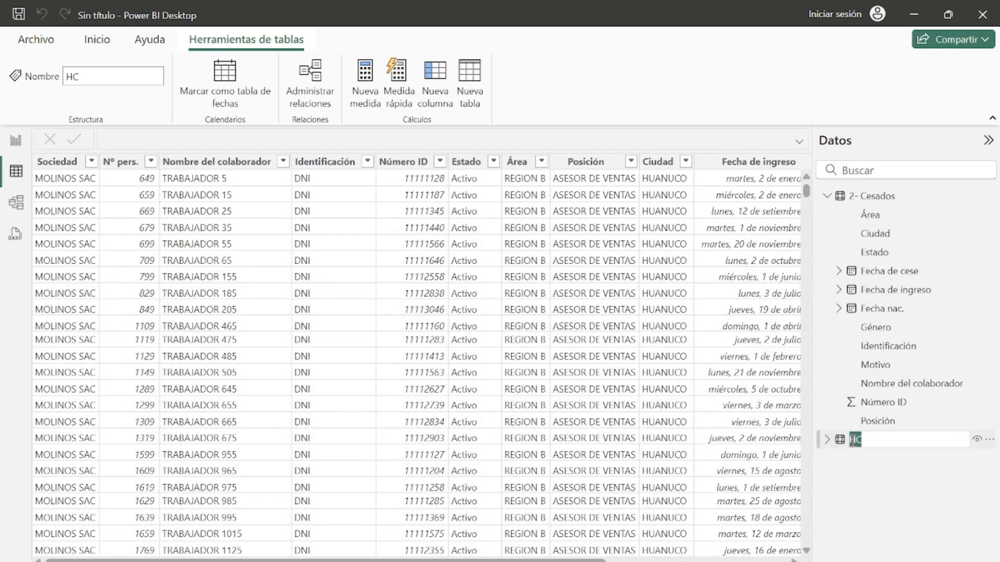
{"action": "type", "text": "1 - HC"}
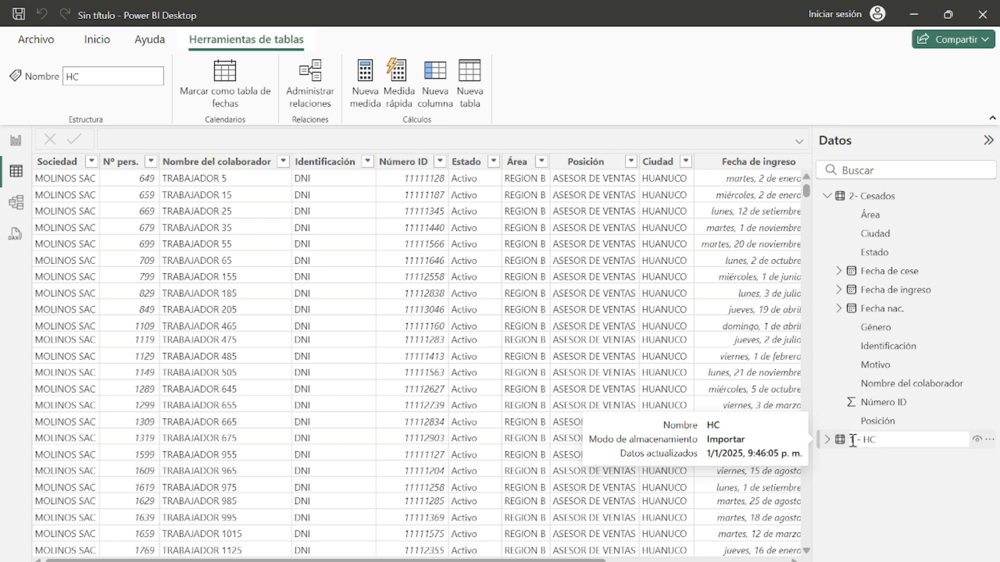
{"action": "type", "text": " diciembre"}
{"action": "key", "text": "Return"}
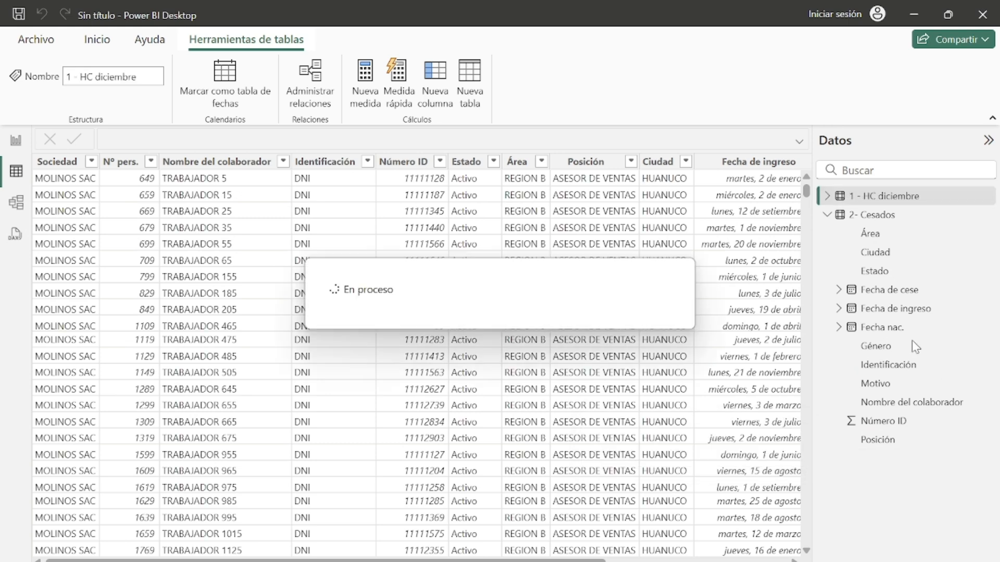
Step: Collapse the 2 - Cesados table and view both renamed tables in turn
{"action": "left_click", "coordinate": [828, 215]}
{"action": "left_click", "coordinate": [875, 220]}
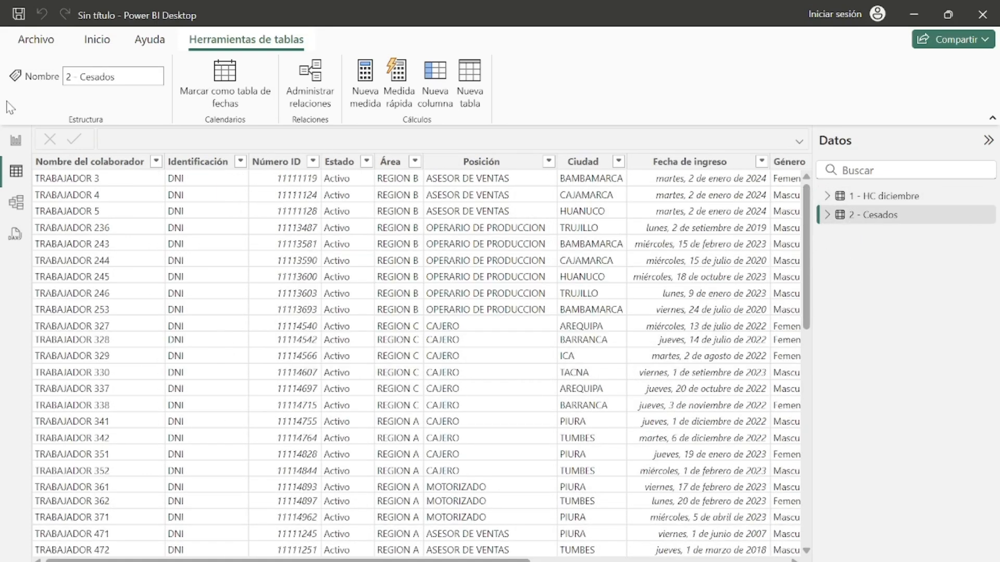
{"action": "left_click", "coordinate": [888, 197]}
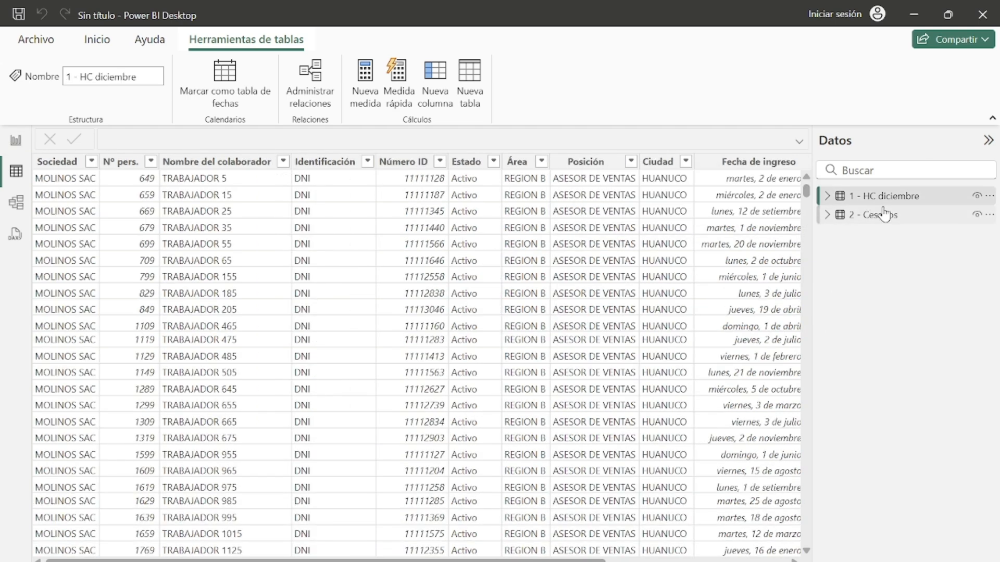
Step: Open the model view, collapse both side panes and move the 2 - Cesados table further right
{"action": "scroll", "coordinate": [471, 545], "scroll_direction": "right", "scroll_amount": 5}
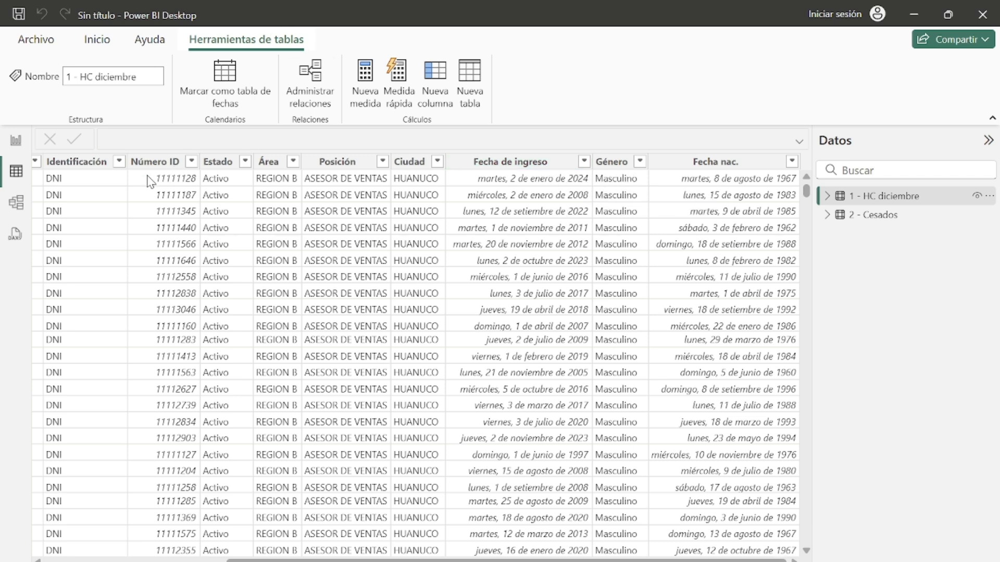
{"action": "left_click", "coordinate": [16, 202]}
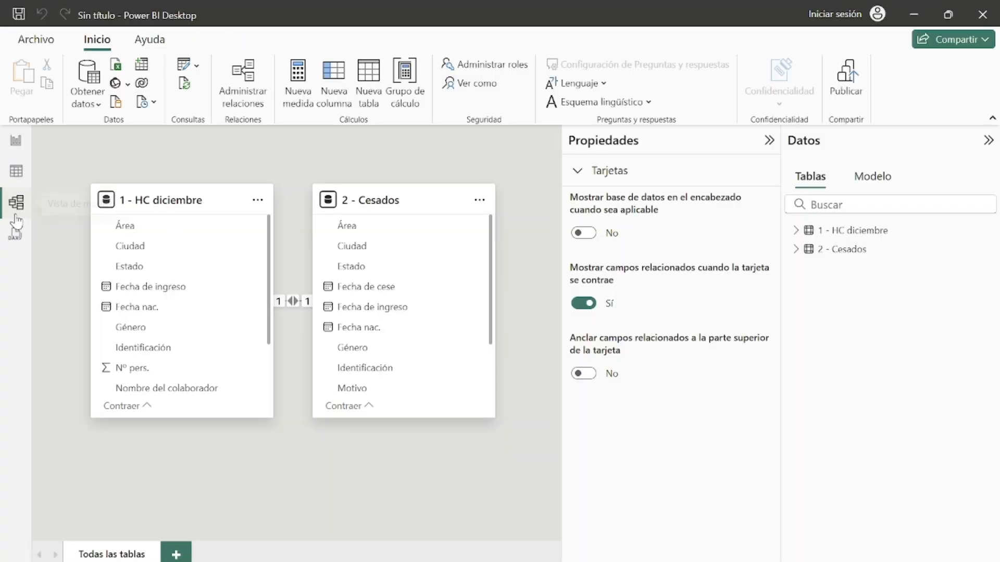
{"action": "left_click", "coordinate": [769, 141]}
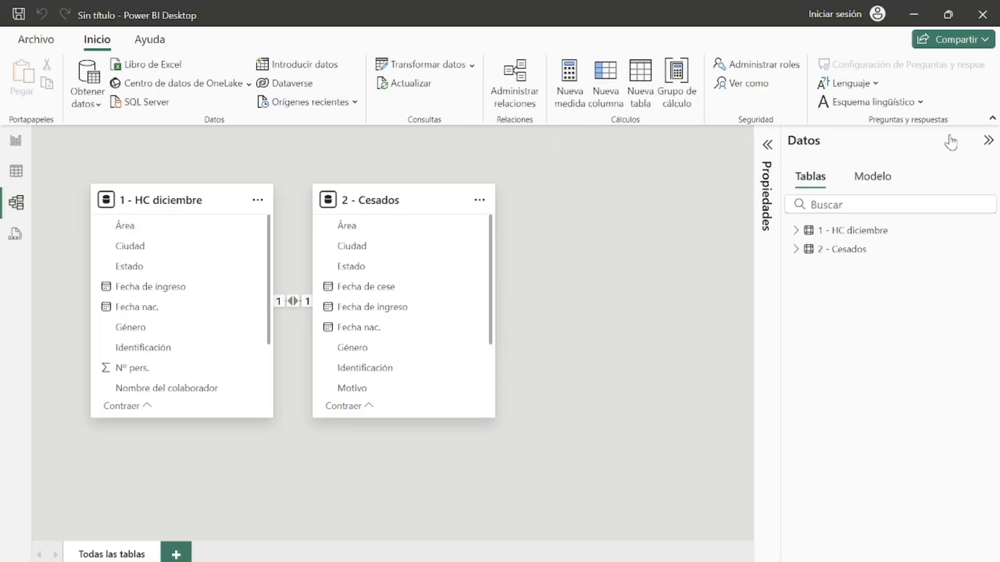
{"action": "left_click", "coordinate": [989, 140]}
{"action": "left_click_drag", "start_coordinate": [369, 192], "coordinate": [693, 193]}
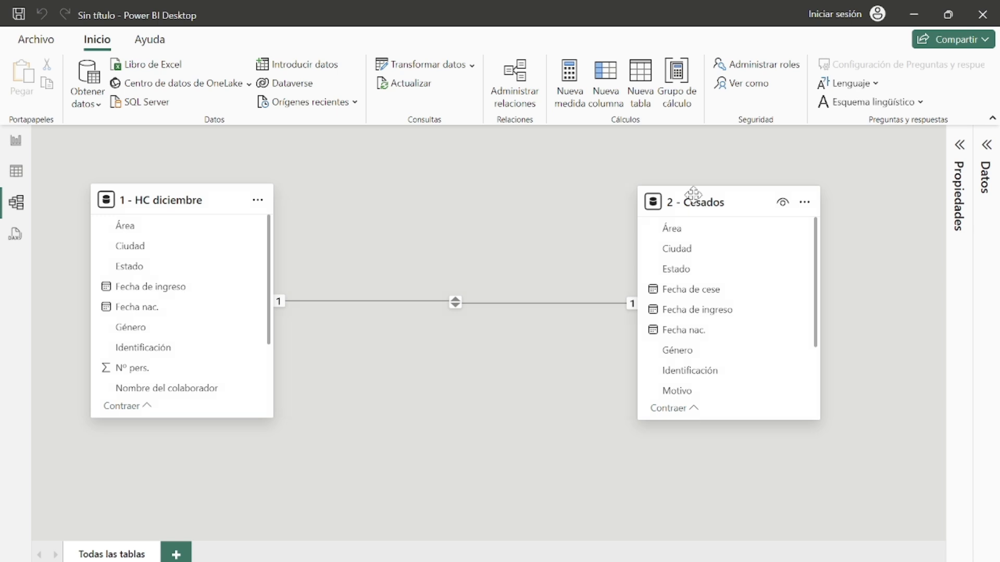
Step: Examine the fields of both tables and the settings of the existing relationship between them
{"action": "scroll", "coordinate": [222, 291], "scroll_direction": "down", "scroll_amount": 1}
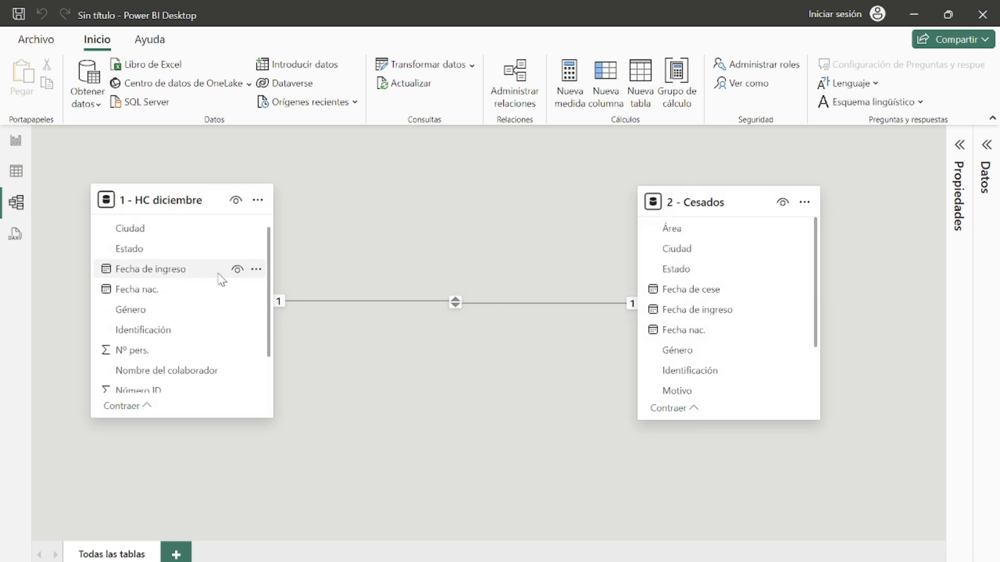
{"action": "scroll", "coordinate": [219, 274], "scroll_direction": "down", "scroll_amount": 1}
{"action": "scroll", "coordinate": [771, 260], "scroll_direction": "down", "scroll_amount": 2}
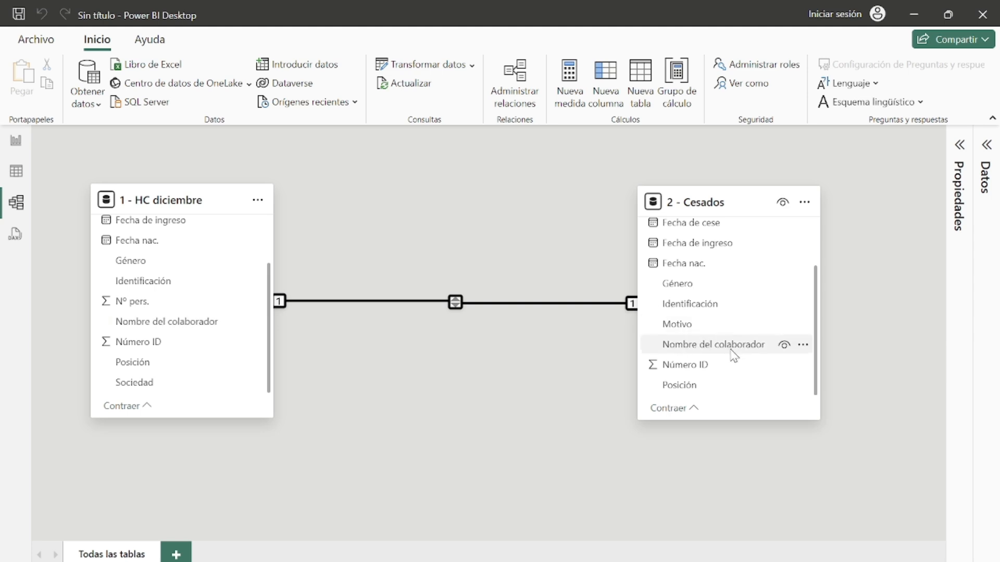
{"action": "double_click", "coordinate": [569, 303]}
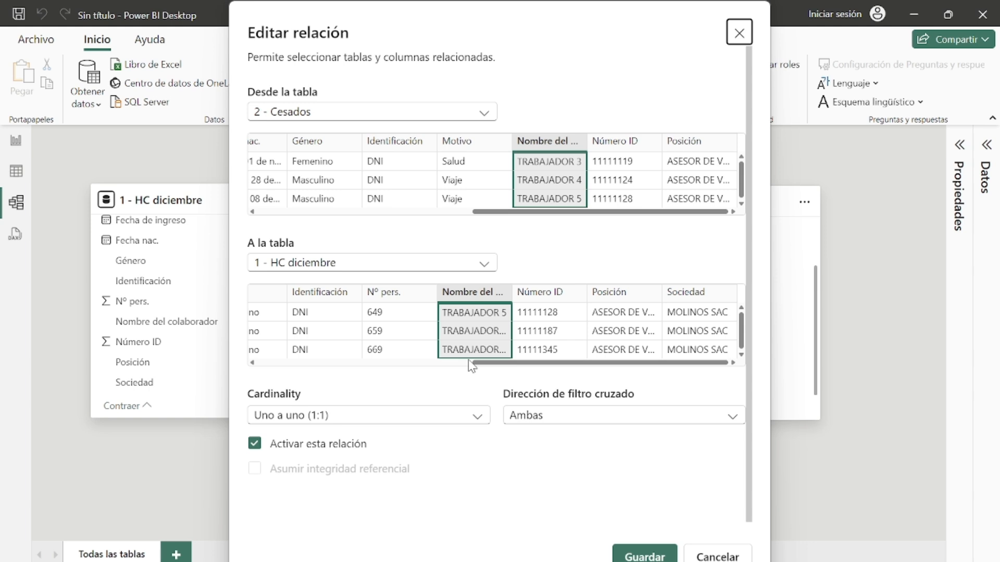
{"action": "left_click", "coordinate": [733, 36]}
{"action": "double_click", "coordinate": [485, 305]}
{"action": "left_click", "coordinate": [739, 32]}
Step: Delete the existing relationship between the two tables
{"action": "left_click", "coordinate": [492, 313]}
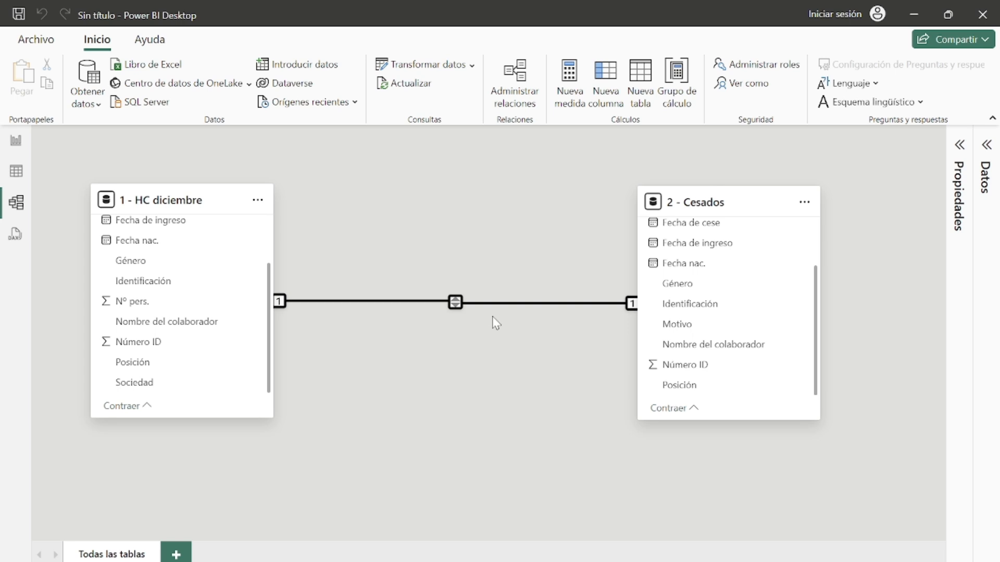
{"action": "key", "text": "Delete"}
{"action": "left_click", "coordinate": [583, 378]}
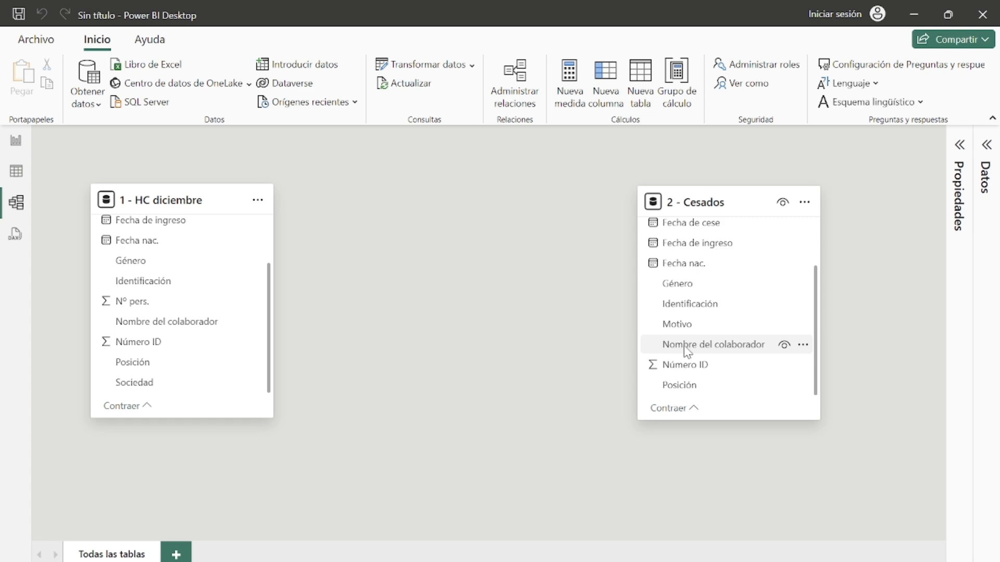
Step: Create a relationship linking Nombre del colaborador in 2 - Cesados to 1 - HC diciembre and reposition both tables
{"action": "left_click_drag", "start_coordinate": [691, 348], "coordinate": [155, 325]}
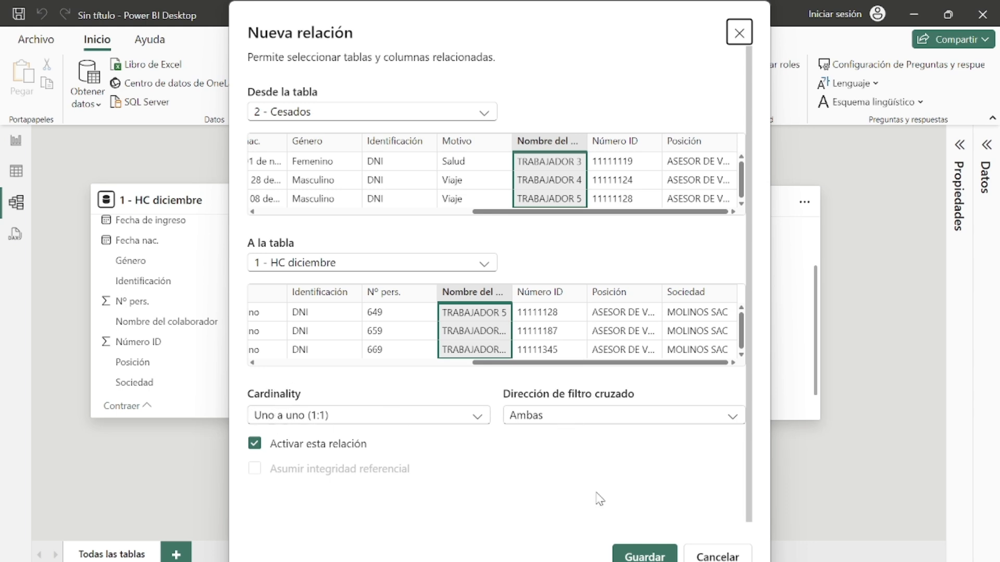
{"action": "left_click", "coordinate": [644, 555]}
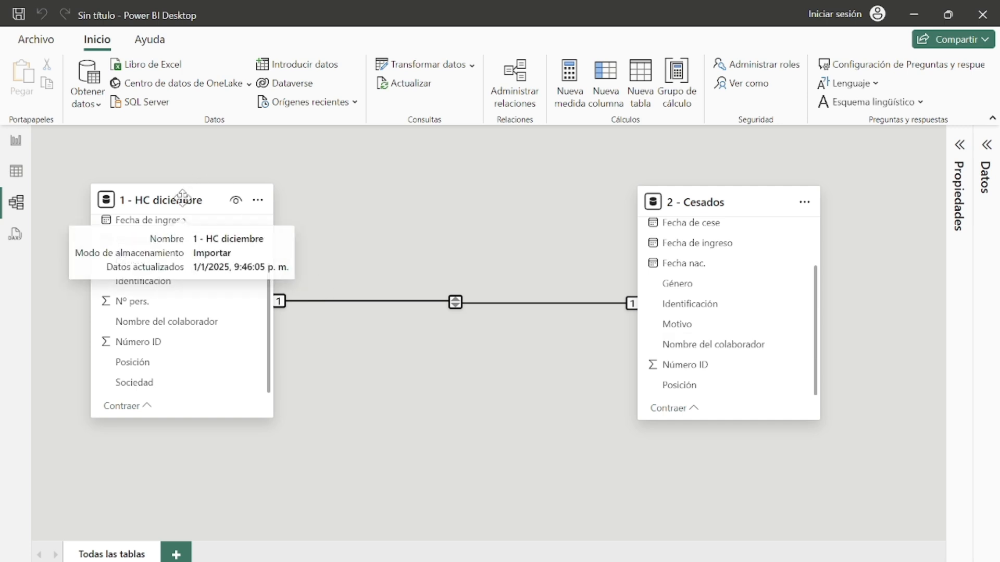
{"action": "left_click_drag", "start_coordinate": [182, 199], "coordinate": [231, 201]}
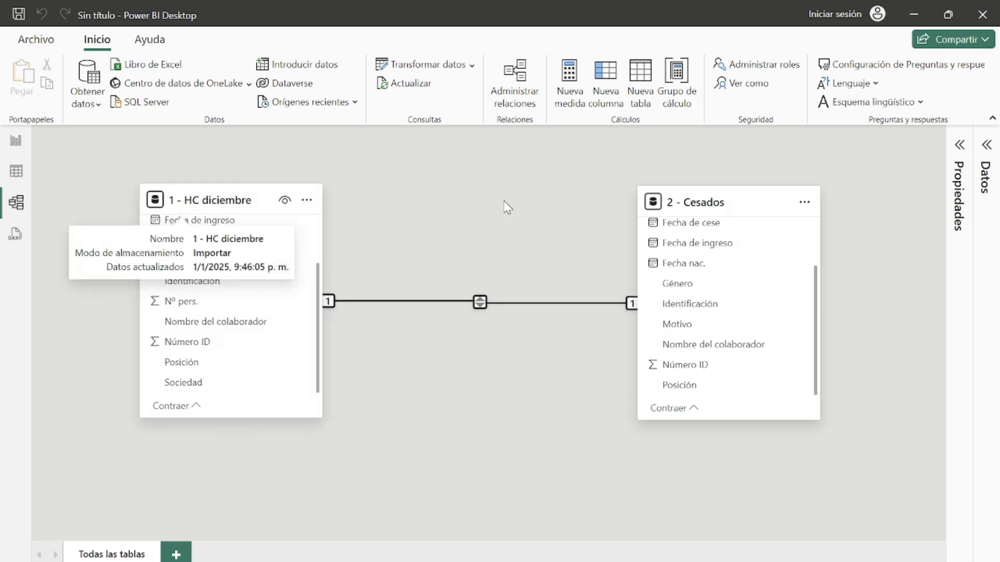
{"action": "left_click_drag", "start_coordinate": [719, 200], "coordinate": [693, 198]}
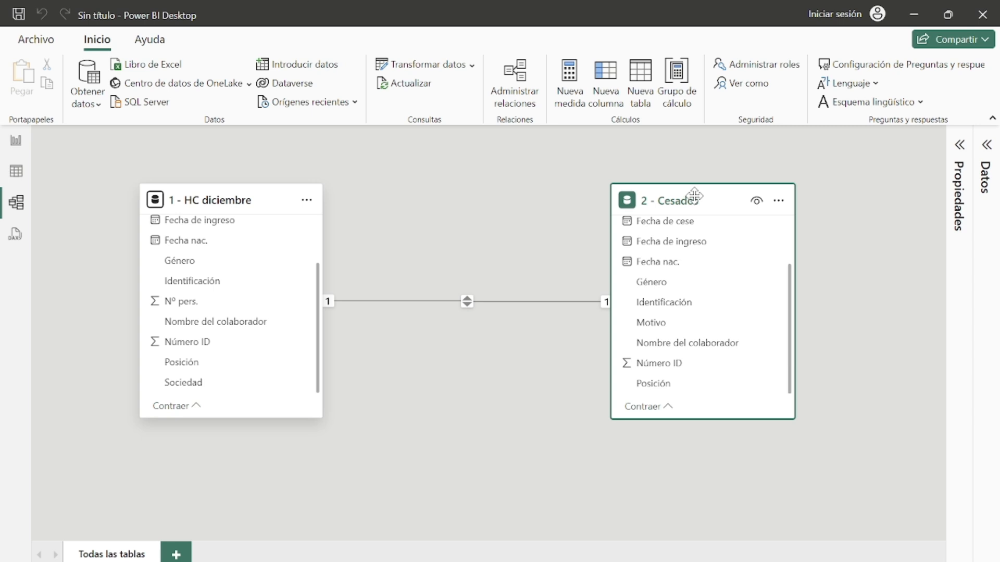
Step: Add a calculated column to 1 - HC diciembre: Fecha de cese = RELATED('2 - Cesados'[Fecha de cese])
{"action": "left_click", "coordinate": [13, 173]}
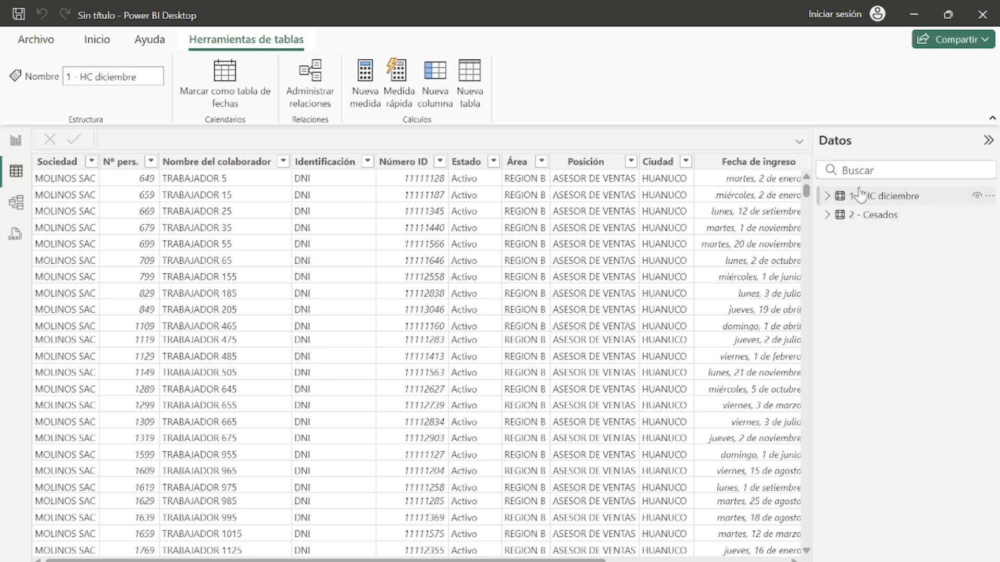
{"action": "left_click_drag", "start_coordinate": [563, 561], "coordinate": [743, 560]}
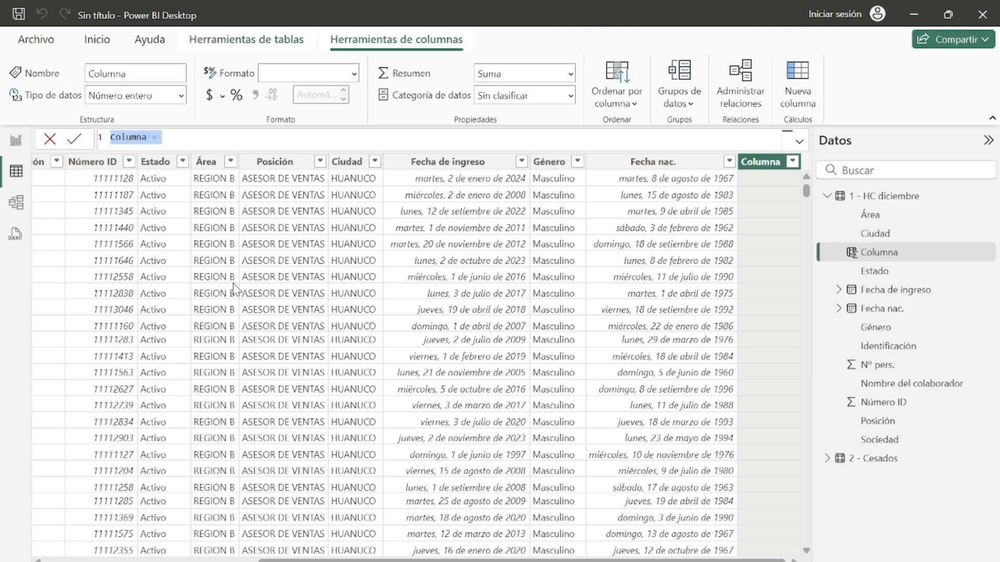
{"action": "double_click", "coordinate": [145, 139]}
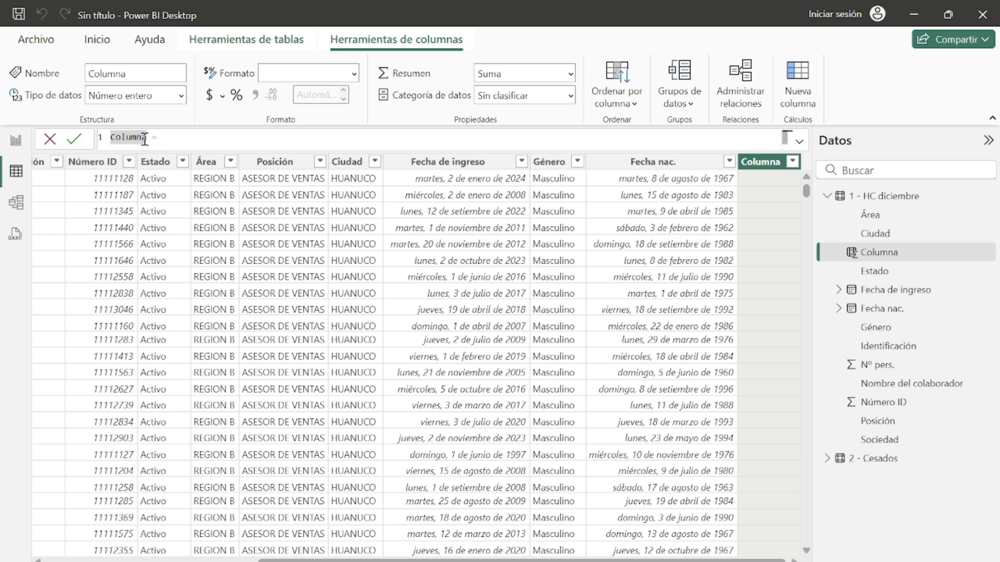
{"action": "left_click_drag", "start_coordinate": [147, 137], "coordinate": [109, 136]}
{"action": "key", "text": "BackSpace"}
{"action": "type", "text": "Fecha de cese ="}
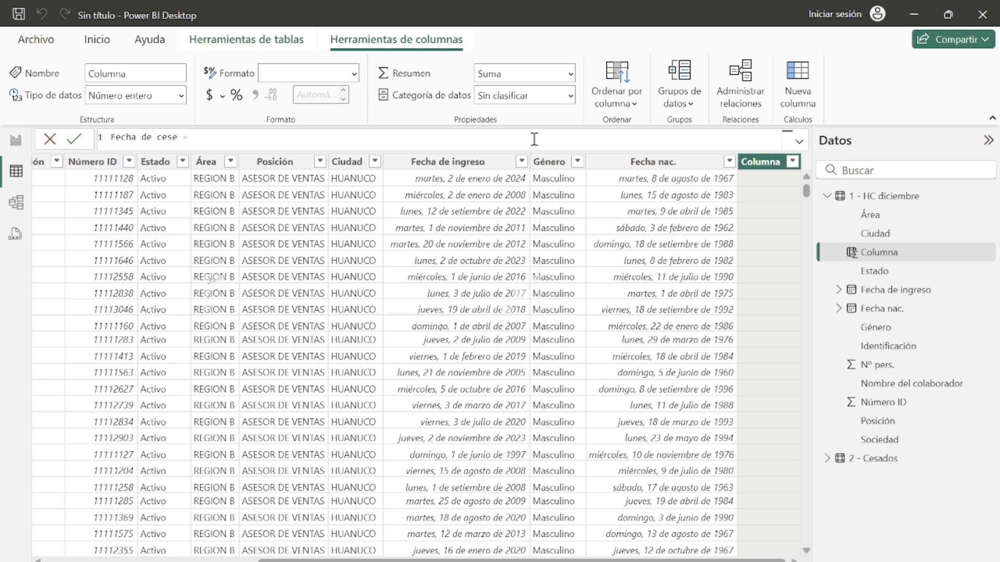
{"action": "type", "text": "rela"}
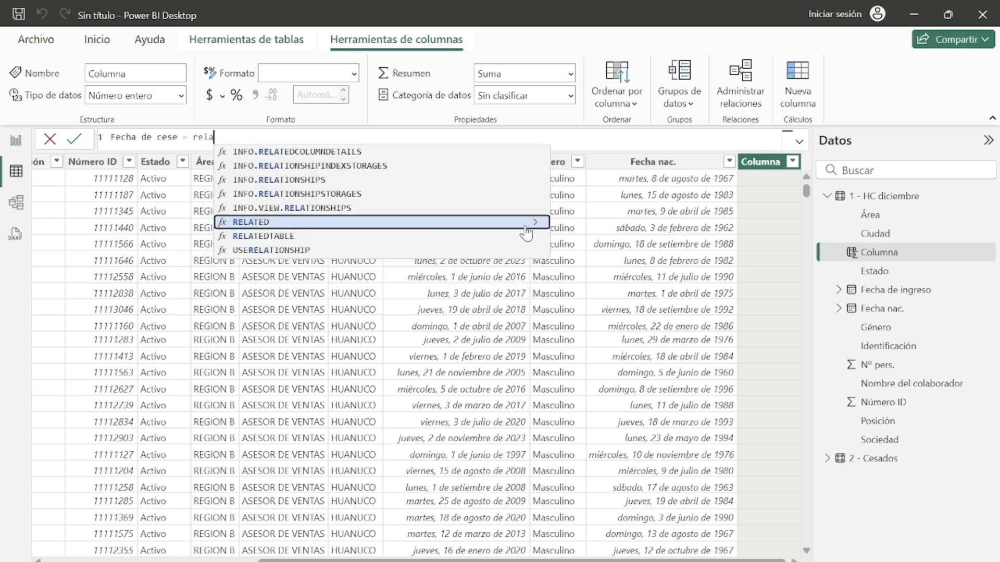
{"action": "double_click", "coordinate": [526, 222]}
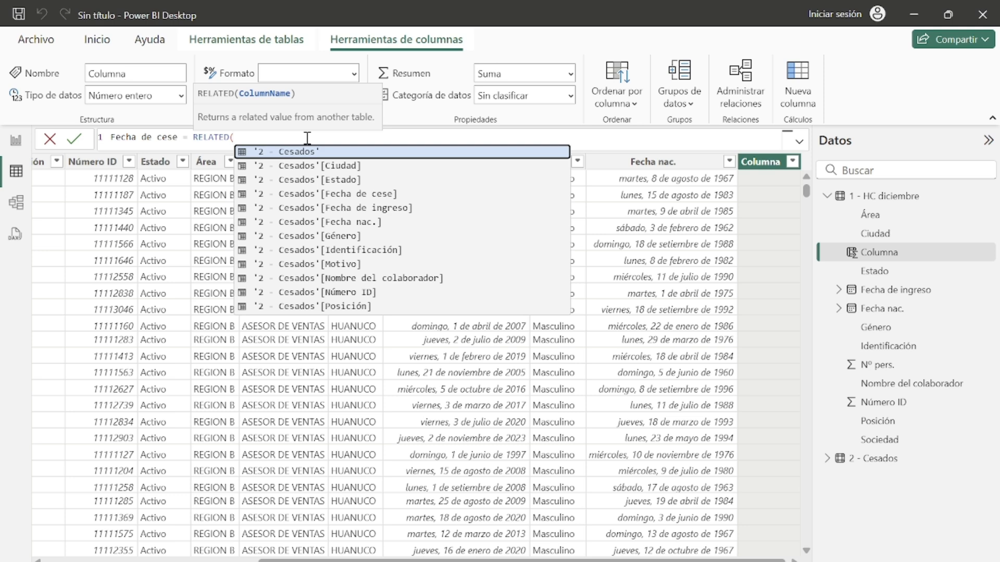
{"action": "type", "text": "2-"}
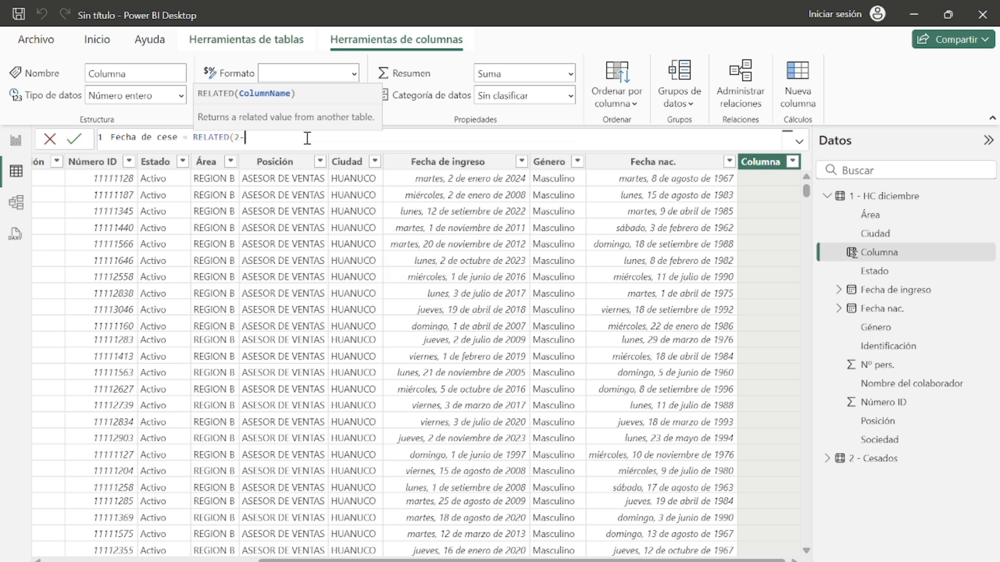
{"action": "key", "text": "BackSpace"}
{"action": "key", "text": "BackSpace"}
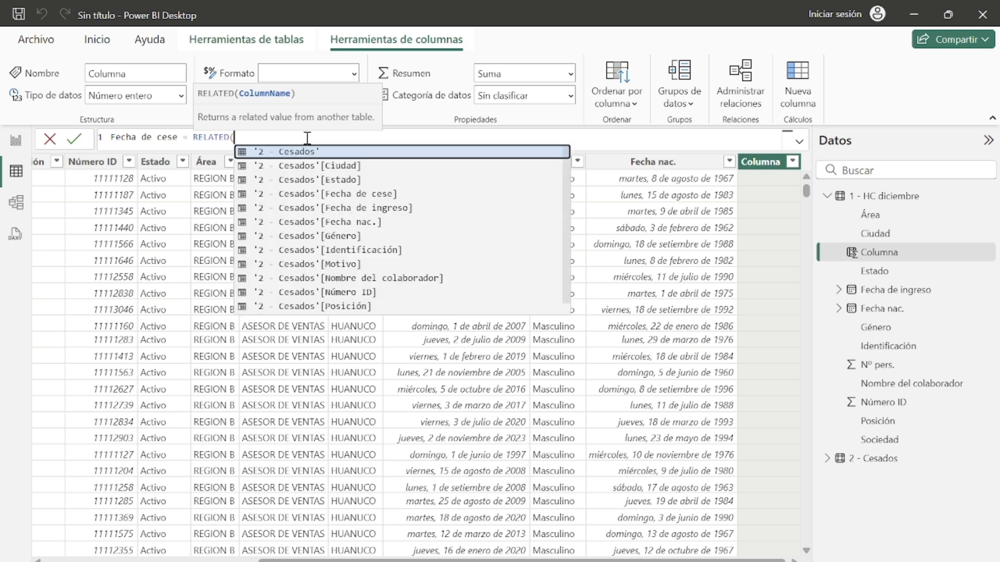
{"action": "left_click", "coordinate": [328, 156]}
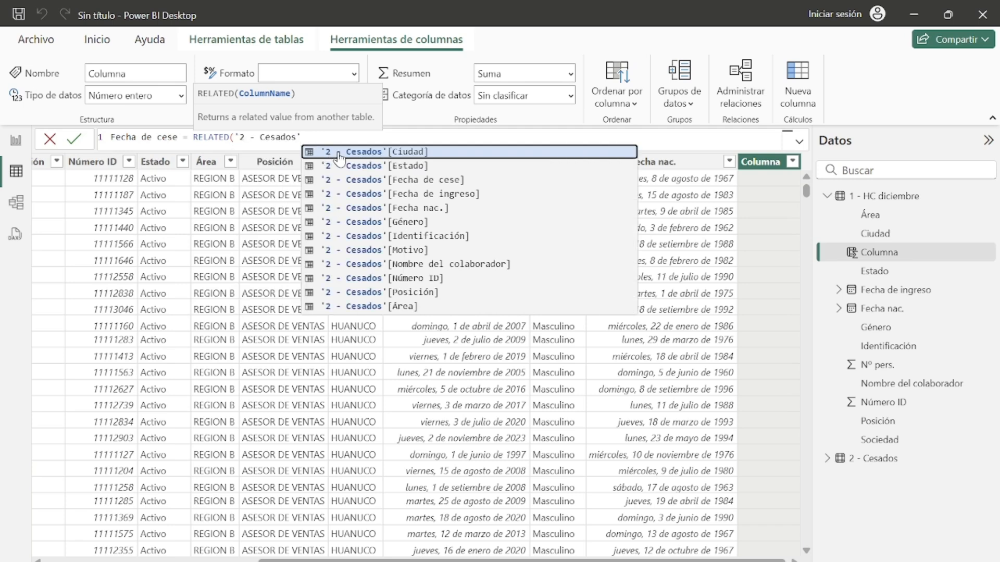
{"action": "type", "text": ","}
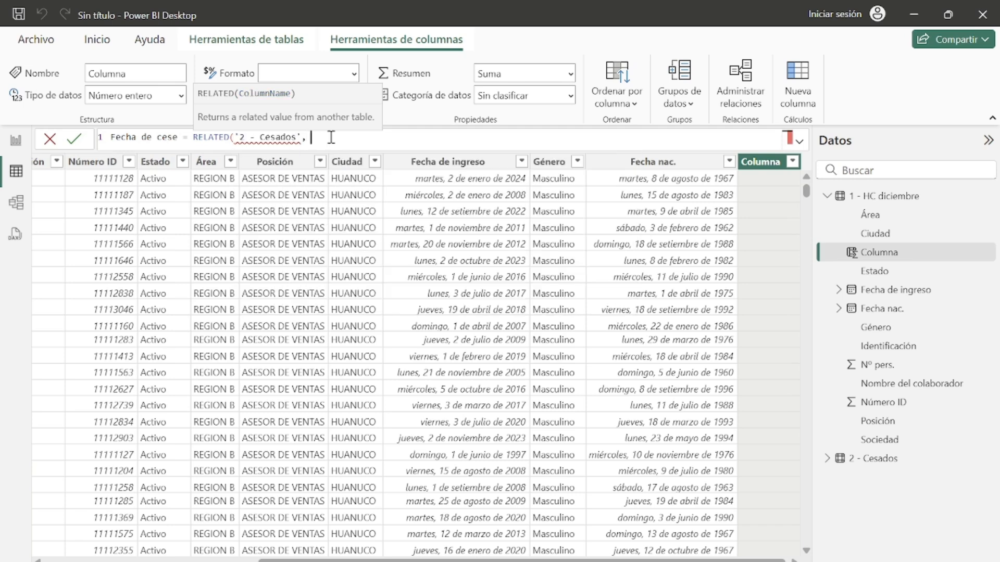
{"action": "key", "text": "BackSpace"}
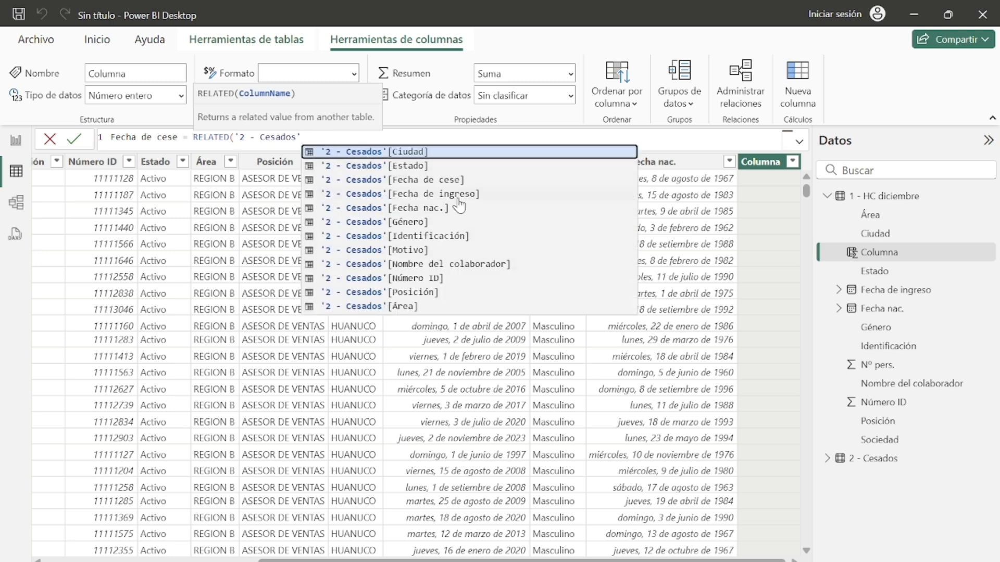
{"action": "left_click", "coordinate": [461, 181]}
{"action": "key", "text": "Escape"}
{"action": "type", "text": ")"}
{"action": "key", "text": "Return"}
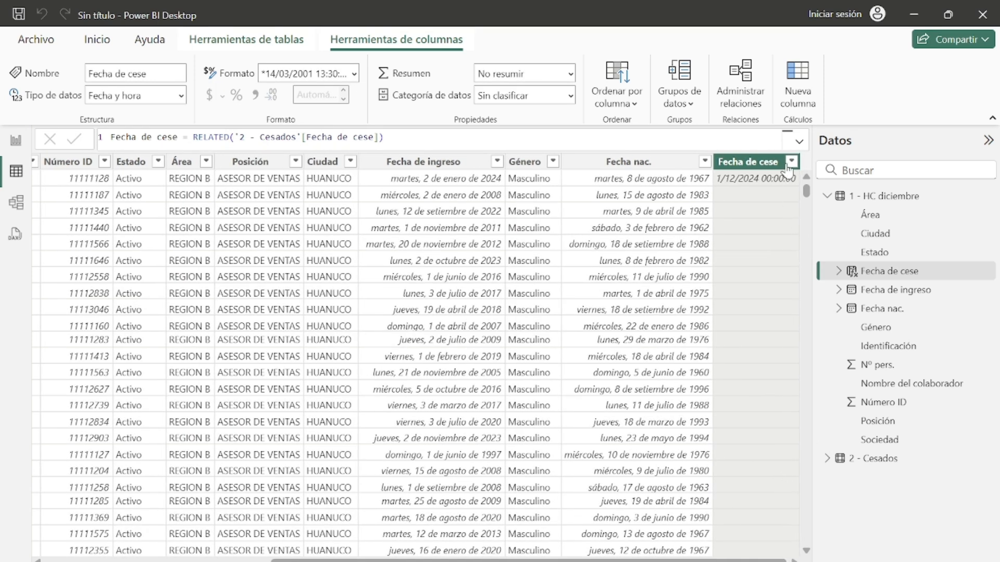
Step: Inspect the Fecha de cese column by filtering for non-blank and then blank values, and restore all values
{"action": "left_click", "coordinate": [792, 163]}
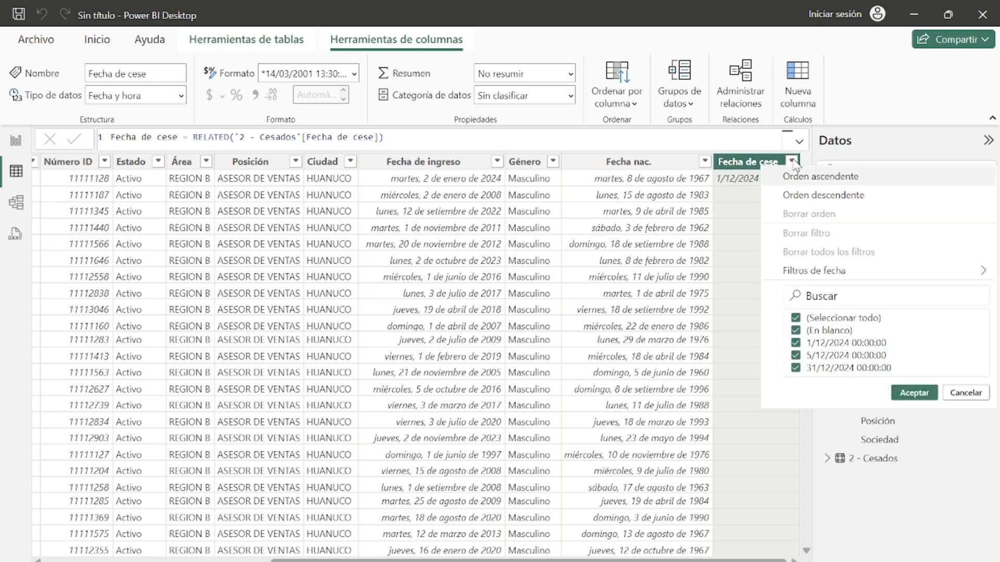
{"action": "left_click", "coordinate": [797, 331]}
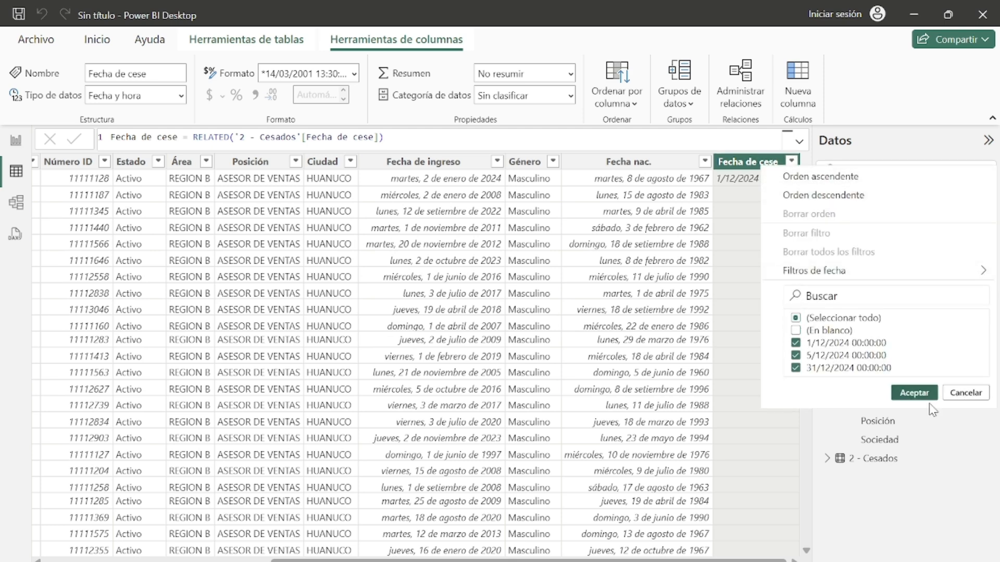
{"action": "left_click", "coordinate": [917, 393]}
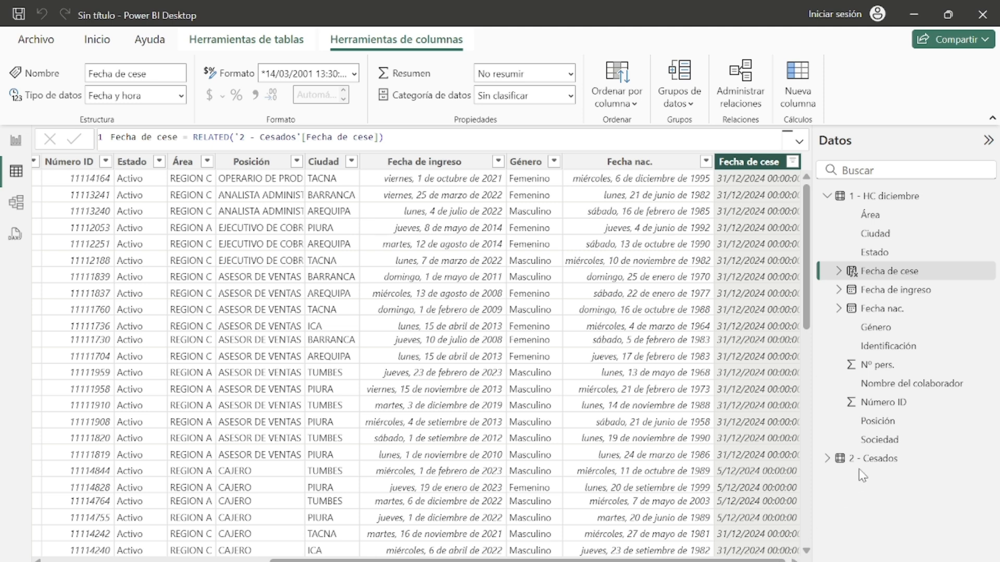
{"action": "left_click", "coordinate": [793, 164]}
{"action": "left_click", "coordinate": [796, 318]}
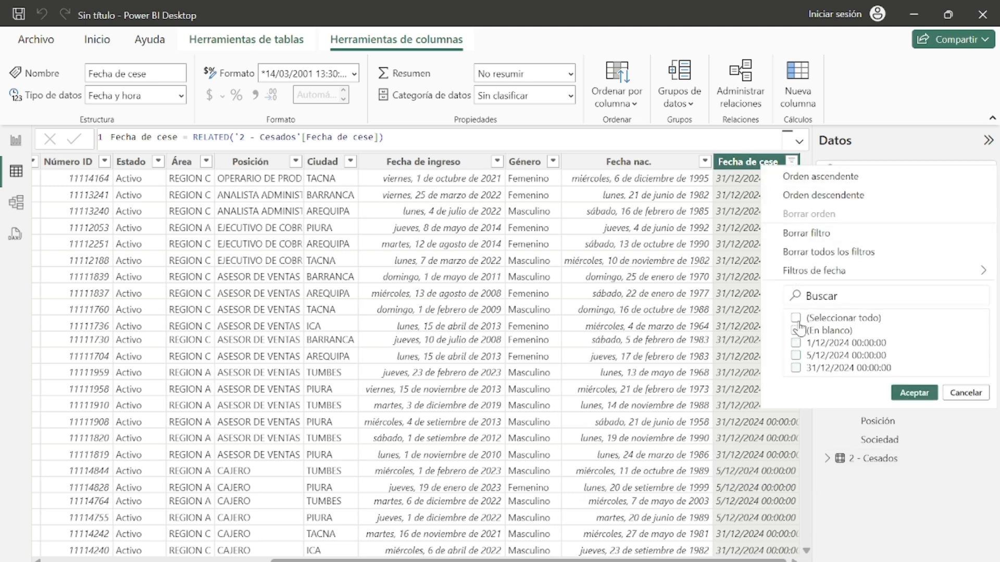
{"action": "left_click", "coordinate": [795, 330]}
{"action": "left_click", "coordinate": [914, 394]}
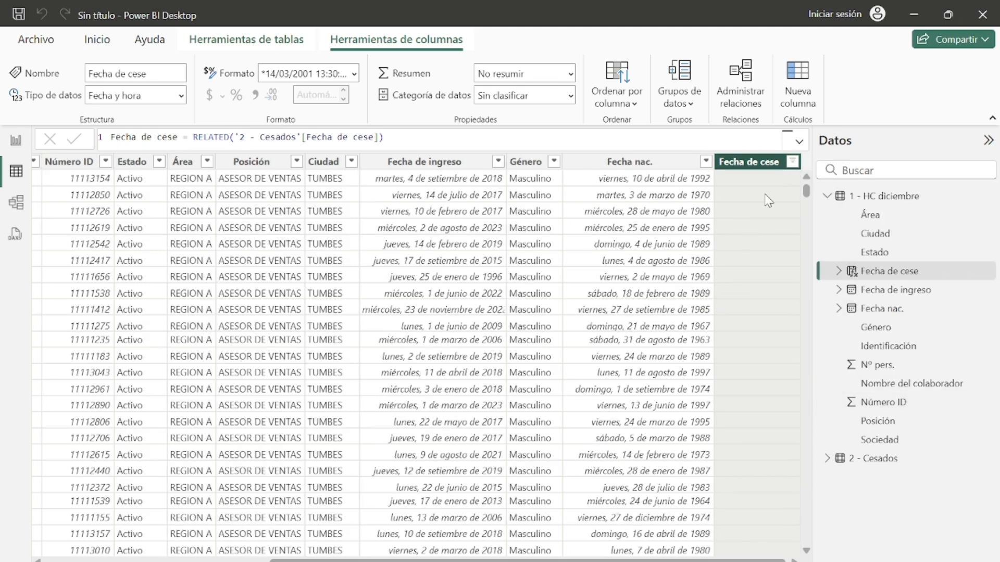
{"action": "left_click", "coordinate": [792, 162]}
{"action": "left_click", "coordinate": [797, 320]}
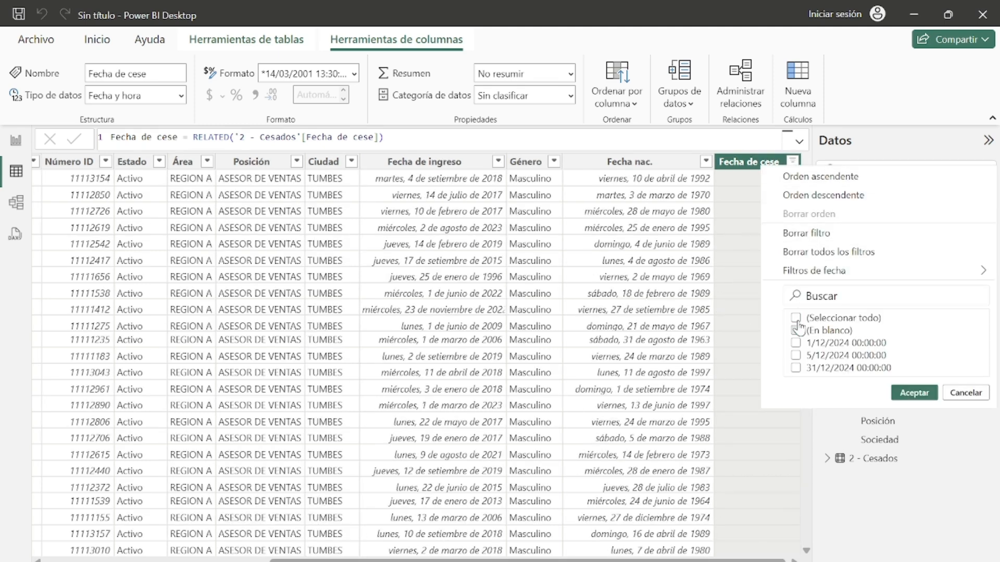
{"action": "left_click", "coordinate": [799, 320]}
{"action": "left_click", "coordinate": [901, 398]}
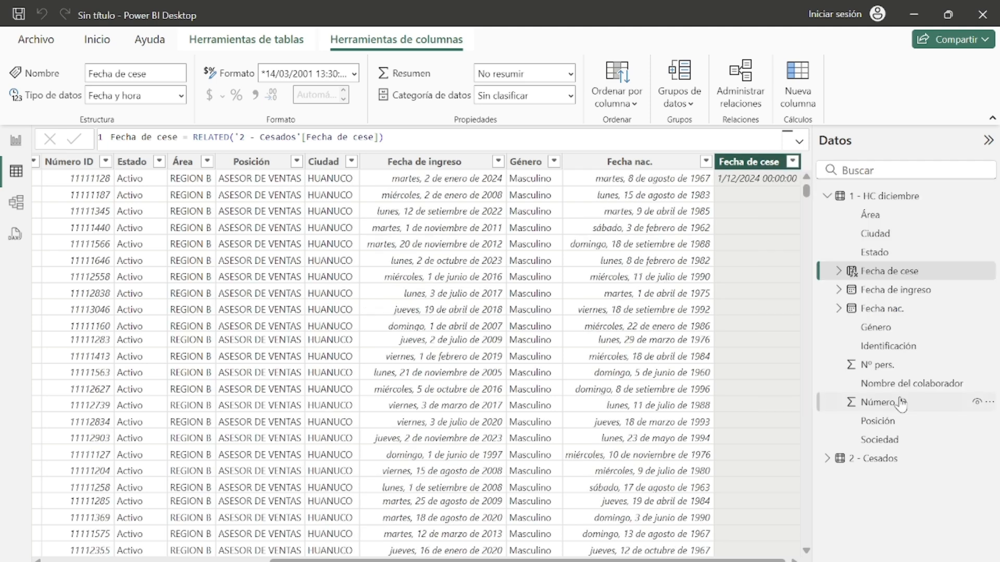
{"action": "left_click", "coordinate": [792, 559]}
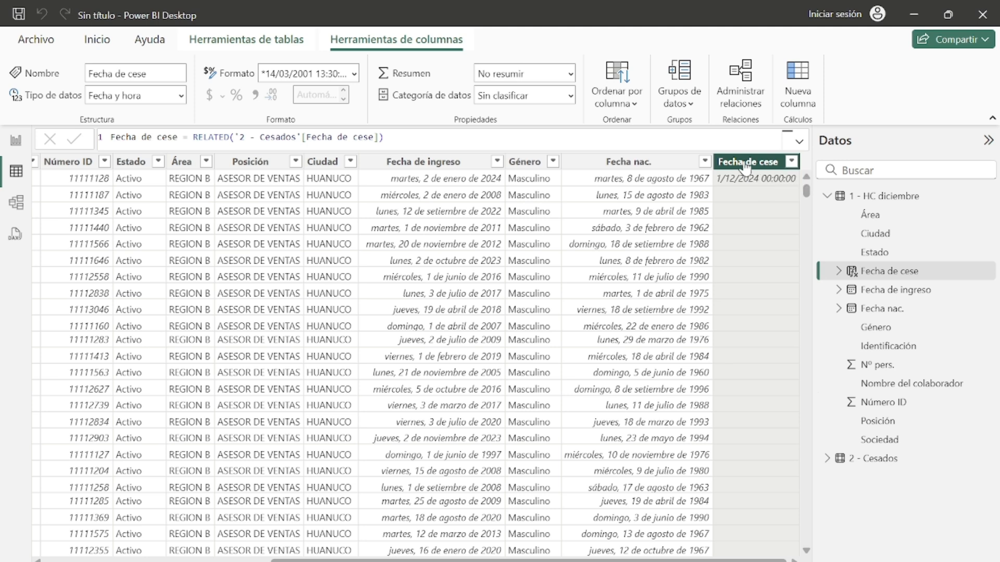
Step: Add a calculated column to 1 - HC diciembre: Motivo de cese = RELATED('2 - Cesados'[Motivo])
{"action": "left_click", "coordinate": [900, 200]}
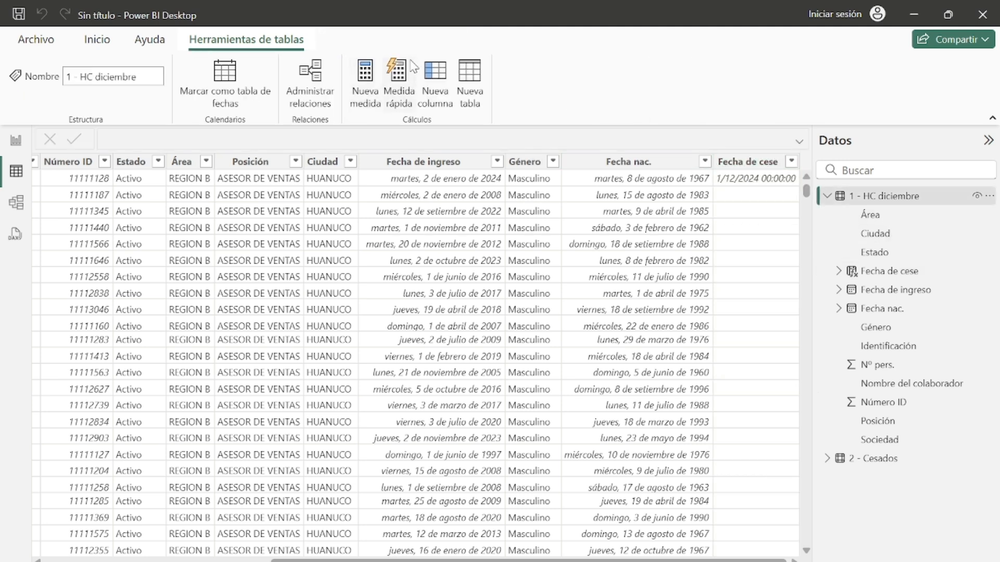
{"action": "left_click", "coordinate": [425, 72]}
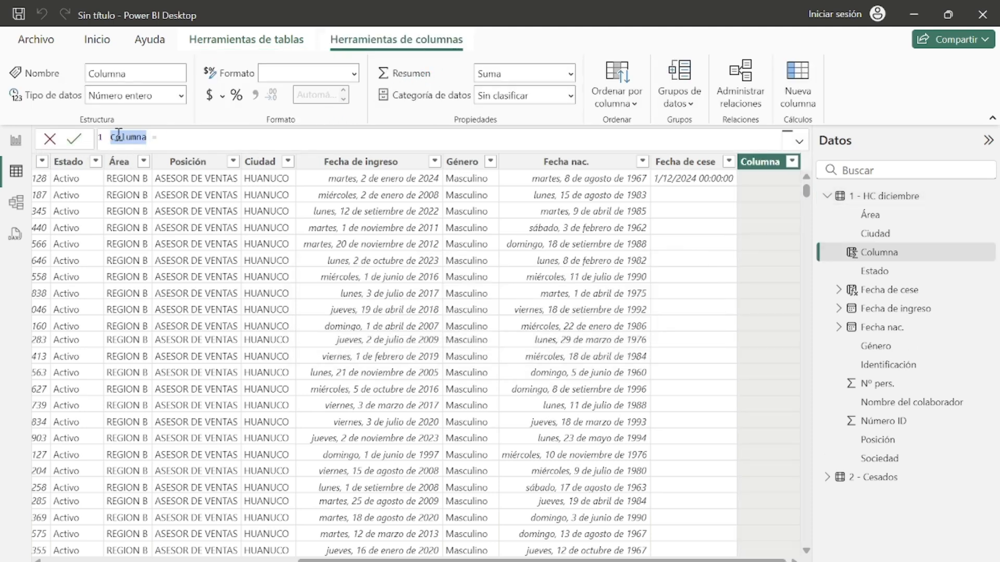
{"action": "key", "text": "BackSpace"}
{"action": "type", "text": "Motivo de cese"}
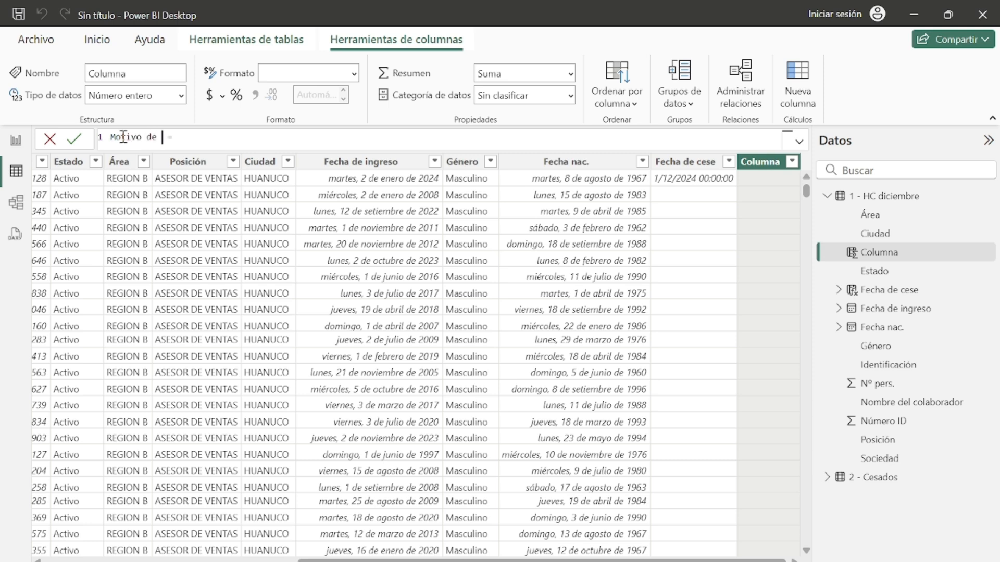
{"action": "left_click", "coordinate": [224, 137]}
{"action": "type", "text": "rela"}
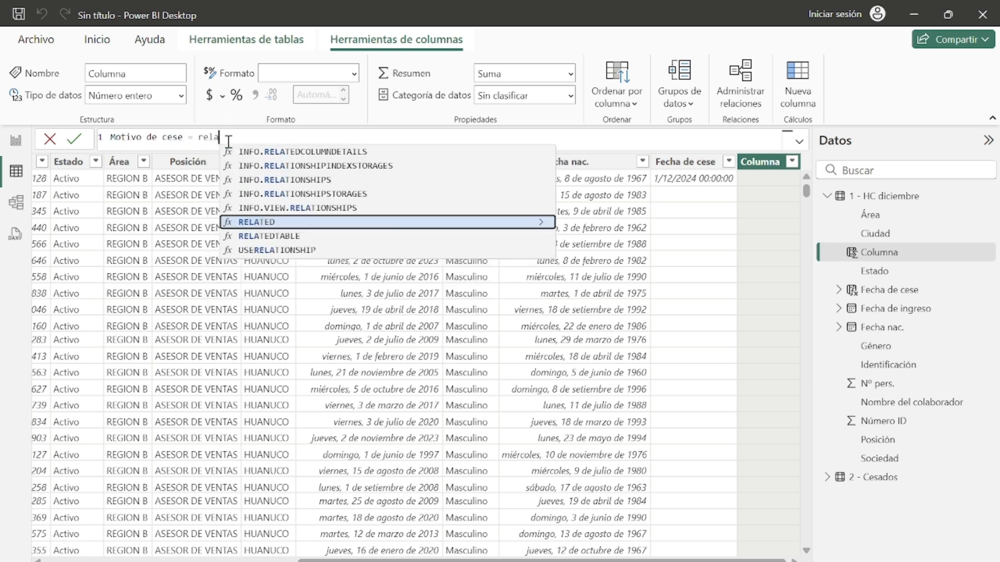
{"action": "left_click", "coordinate": [277, 218]}
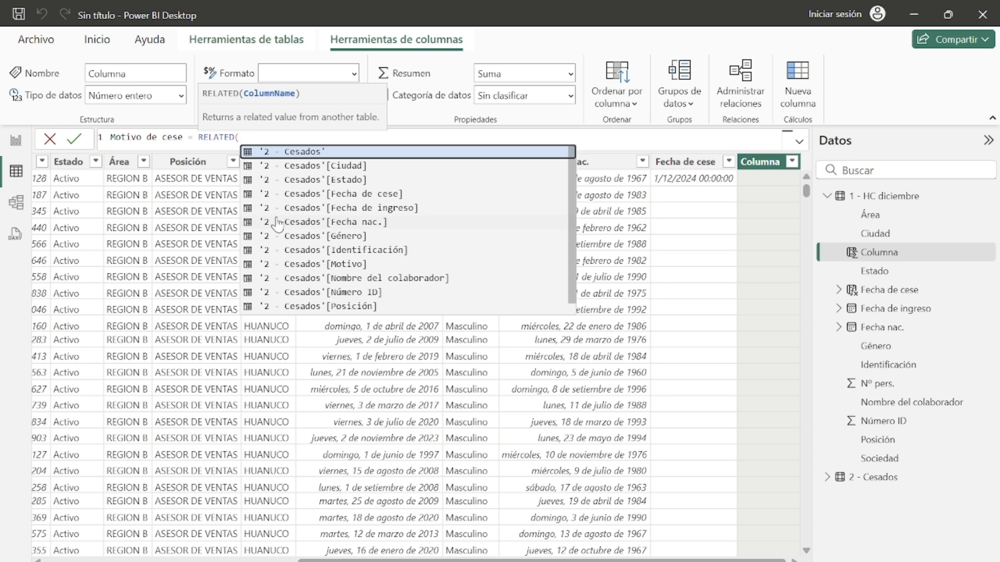
{"action": "scroll", "coordinate": [371, 223], "scroll_direction": "down", "scroll_amount": 1}
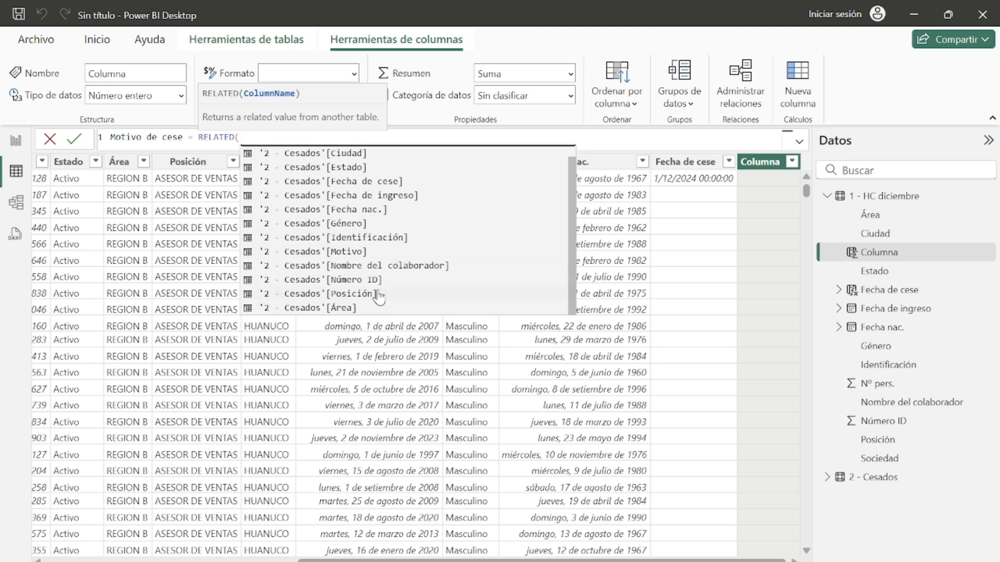
{"action": "scroll", "coordinate": [383, 258], "scroll_direction": "up", "scroll_amount": 1}
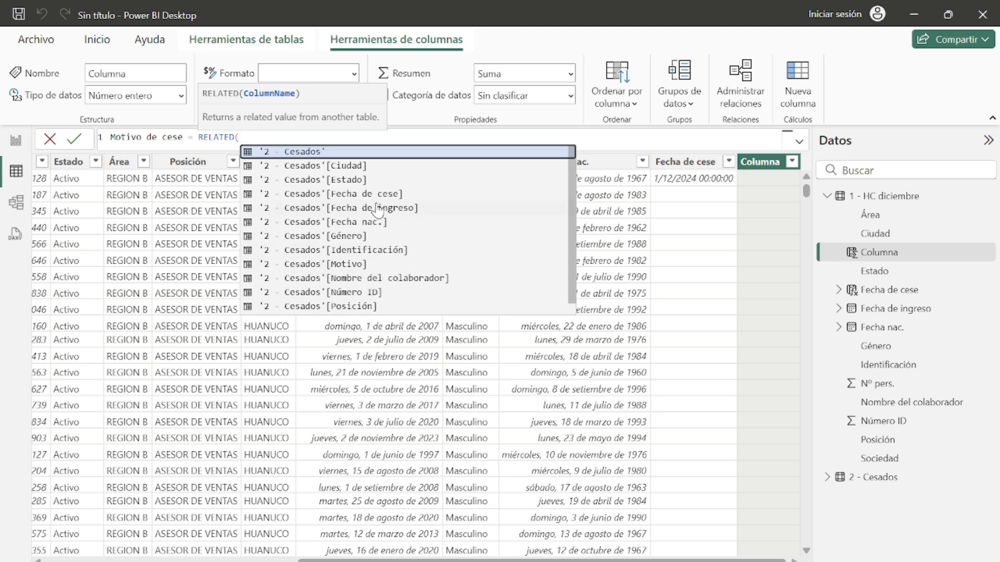
{"action": "left_click", "coordinate": [365, 264]}
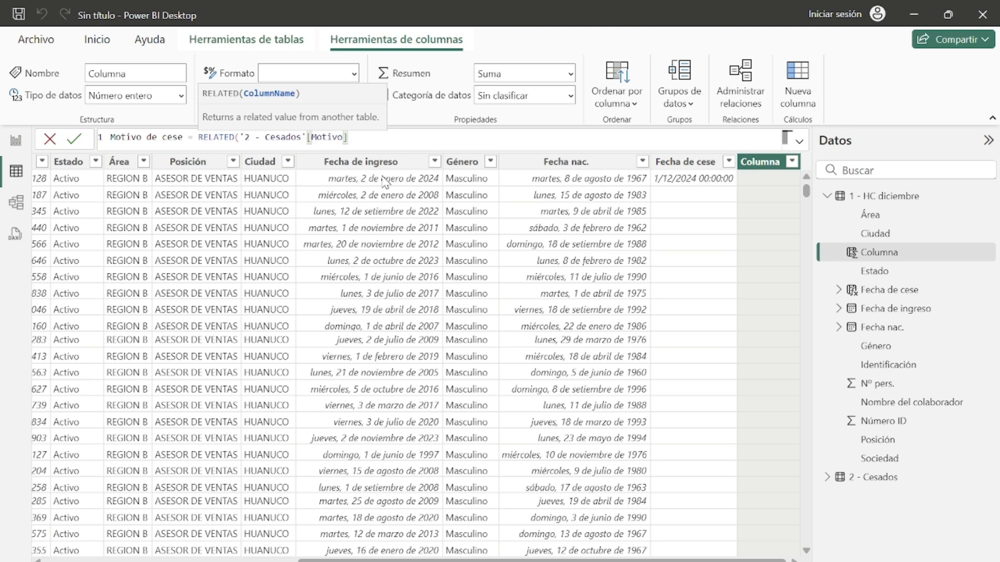
{"action": "type", "text": ")"}
{"action": "key", "text": "Return"}
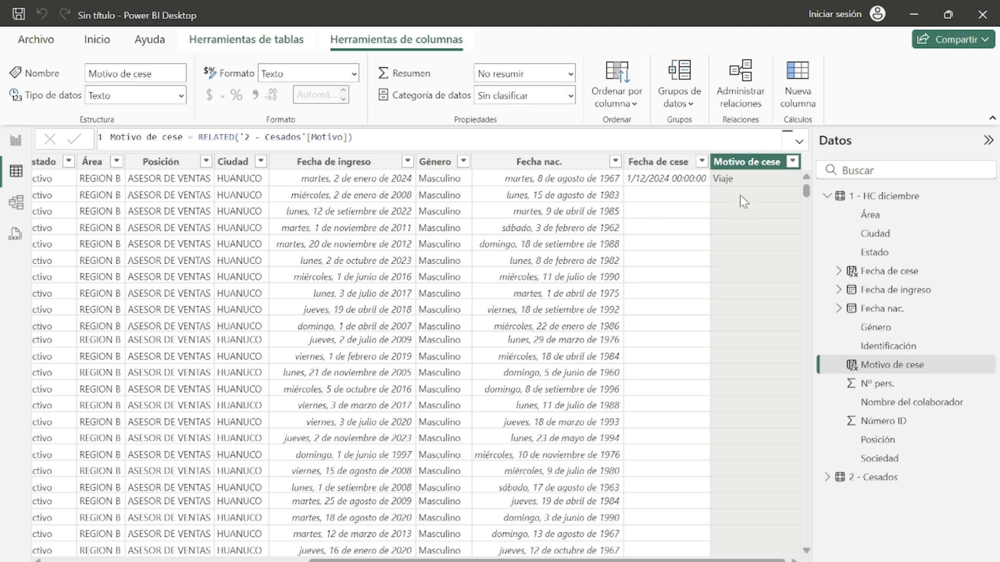
Step: Inspect the Motivo de cese column by filtering out blank values, browsing the rows, then showing all values again
{"action": "left_click", "coordinate": [792, 162]}
{"action": "left_click", "coordinate": [804, 331]}
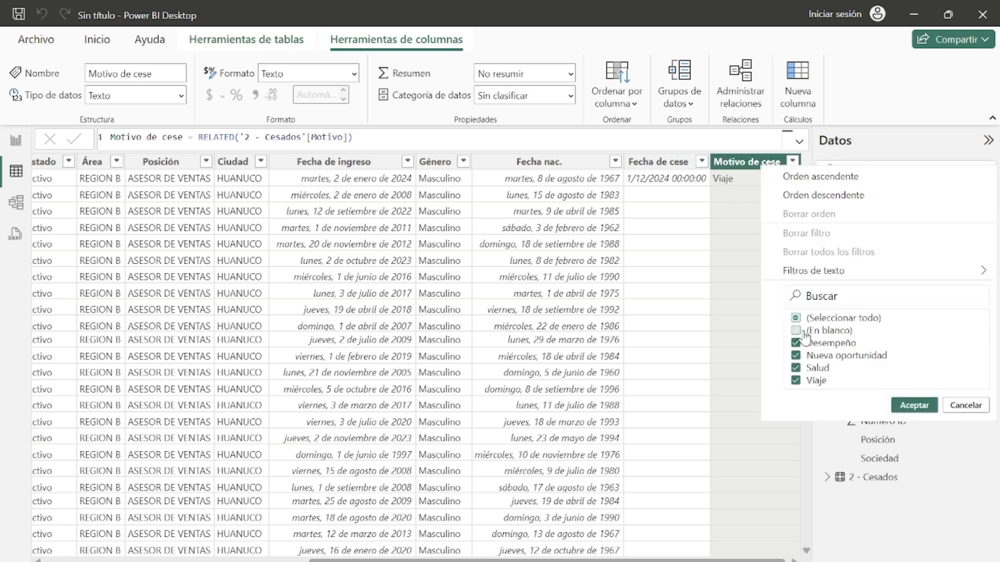
{"action": "left_click", "coordinate": [913, 405]}
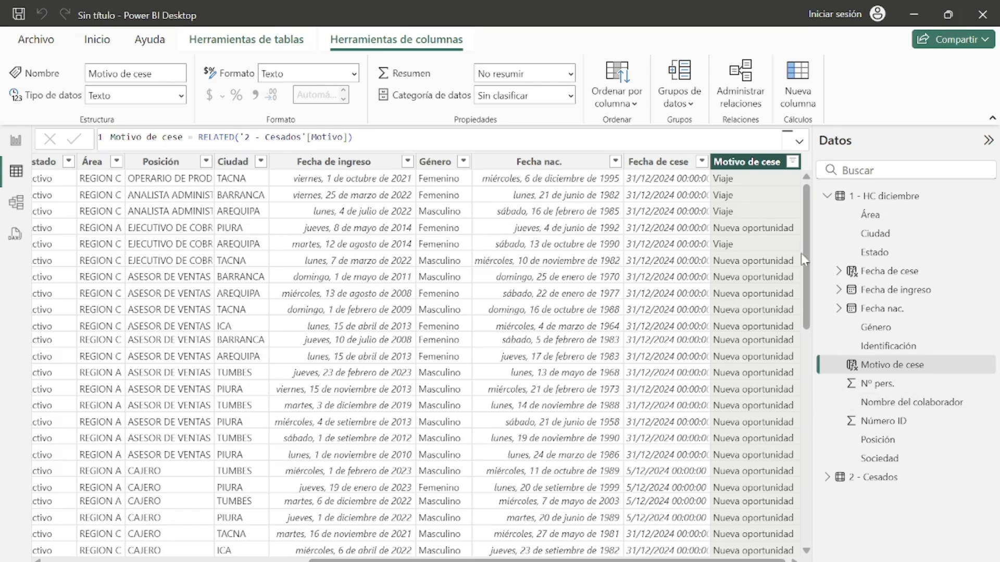
{"action": "left_click_drag", "start_coordinate": [805, 252], "coordinate": [801, 218]}
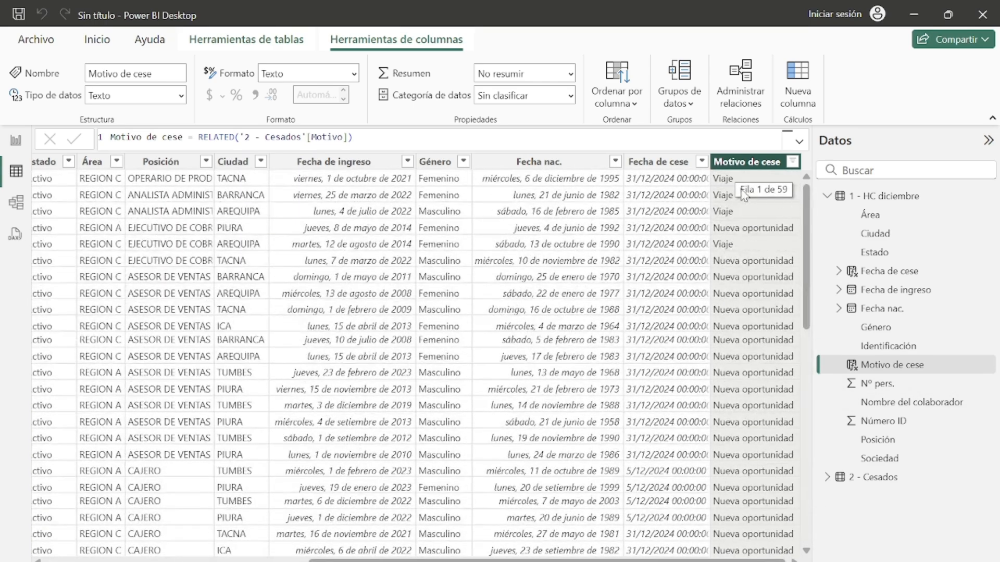
{"action": "scroll", "coordinate": [706, 281], "scroll_direction": "down", "scroll_amount": 1}
{"action": "scroll", "coordinate": [698, 270], "scroll_direction": "up", "scroll_amount": 1}
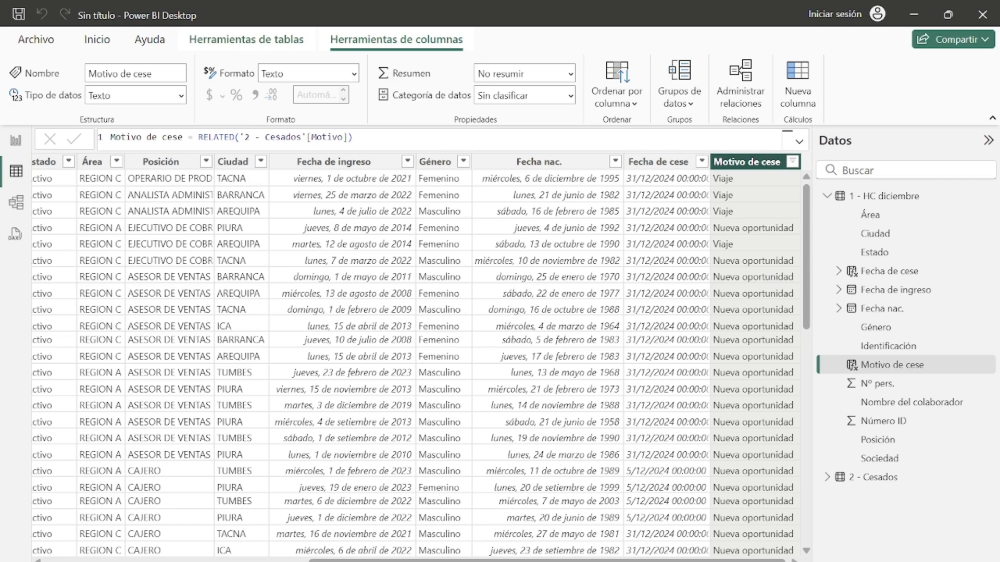
{"action": "left_click_drag", "start_coordinate": [708, 560], "coordinate": [829, 523]}
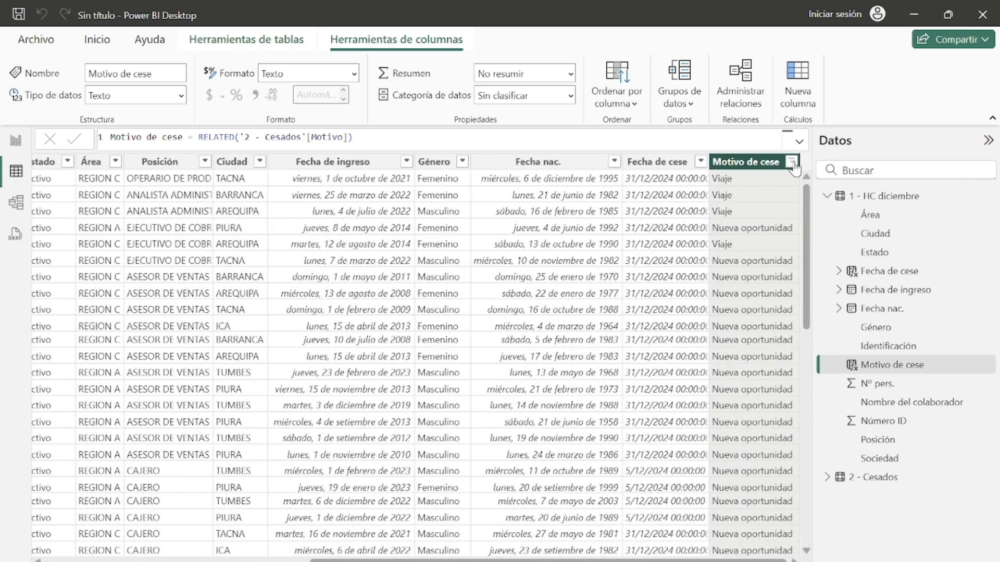
{"action": "left_click", "coordinate": [792, 162]}
{"action": "left_click", "coordinate": [800, 318]}
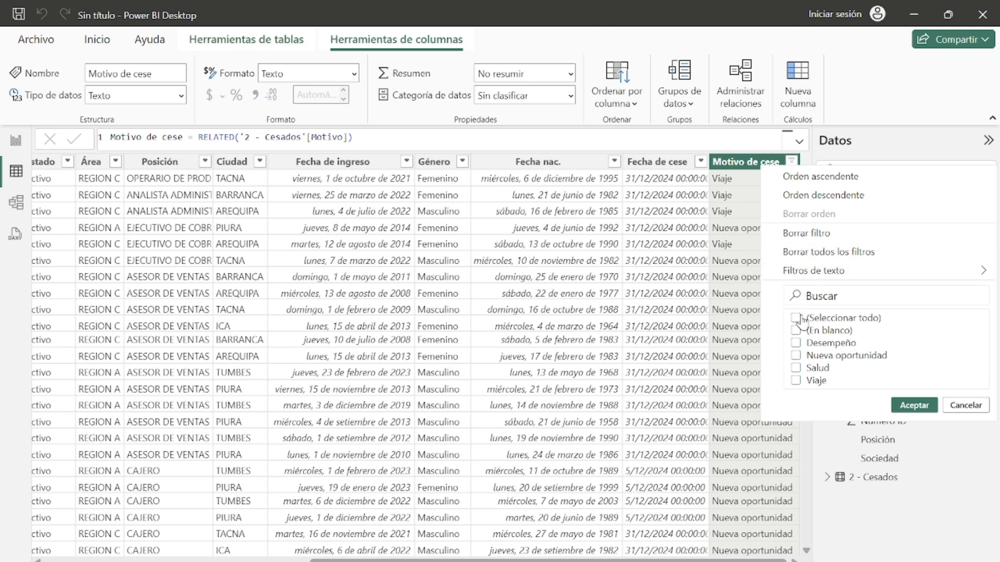
{"action": "left_click", "coordinate": [796, 331]}
{"action": "left_click", "coordinate": [914, 405]}
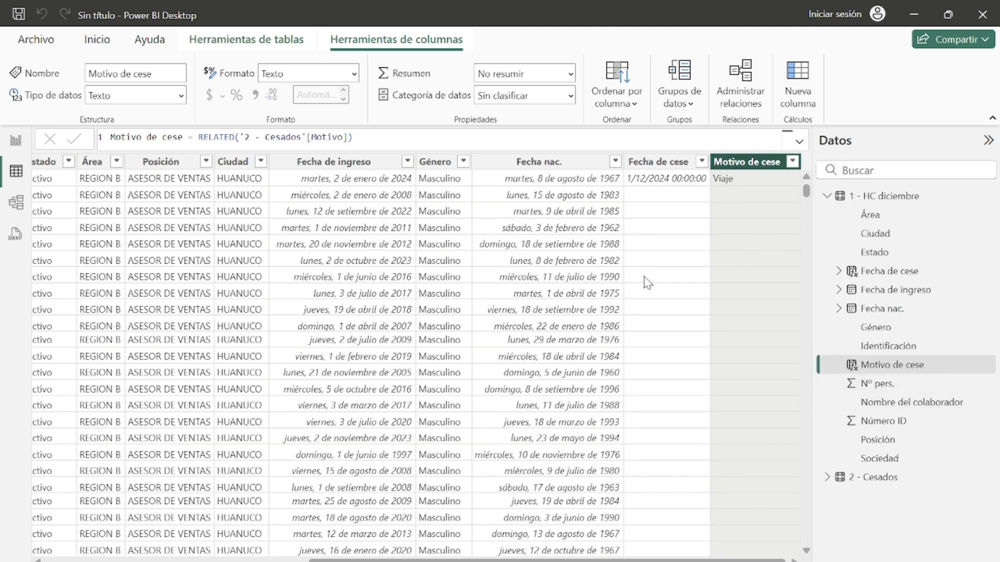
{"action": "left_click_drag", "start_coordinate": [768, 561], "coordinate": [764, 561]}
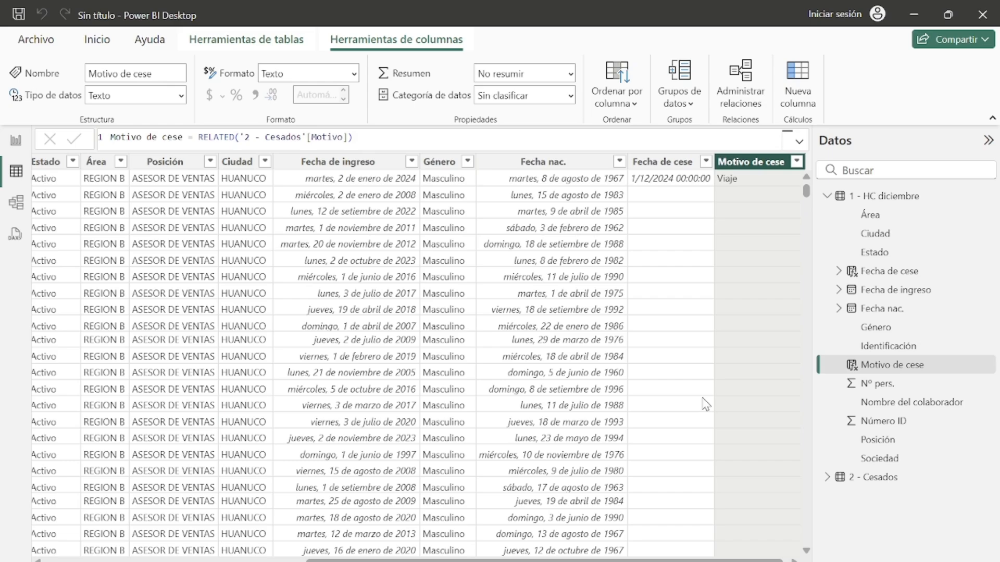
{"action": "scroll", "coordinate": [396, 537], "scroll_direction": "left", "scroll_amount": 10}
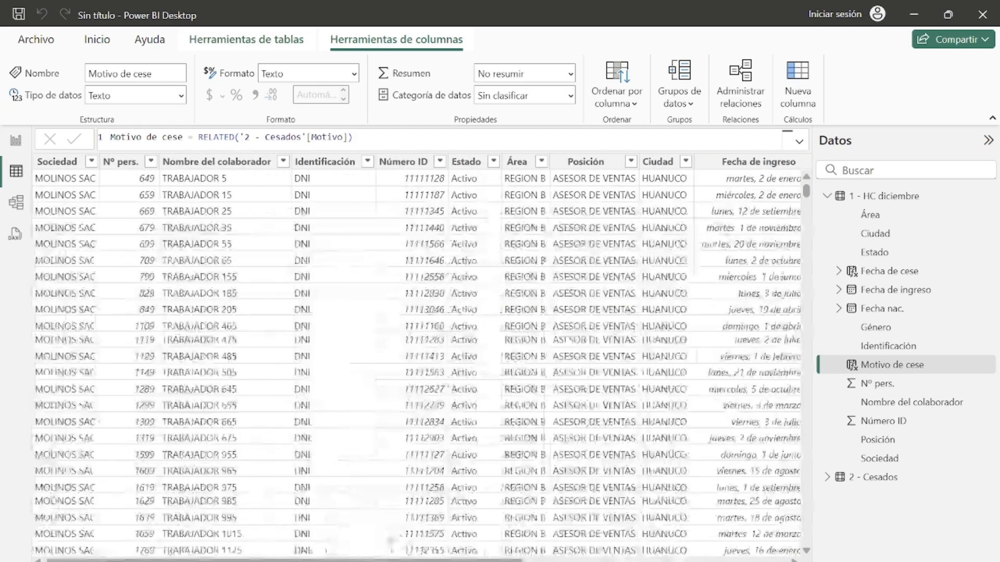
{"action": "left_click_drag", "start_coordinate": [382, 531], "coordinate": [625, 560]}
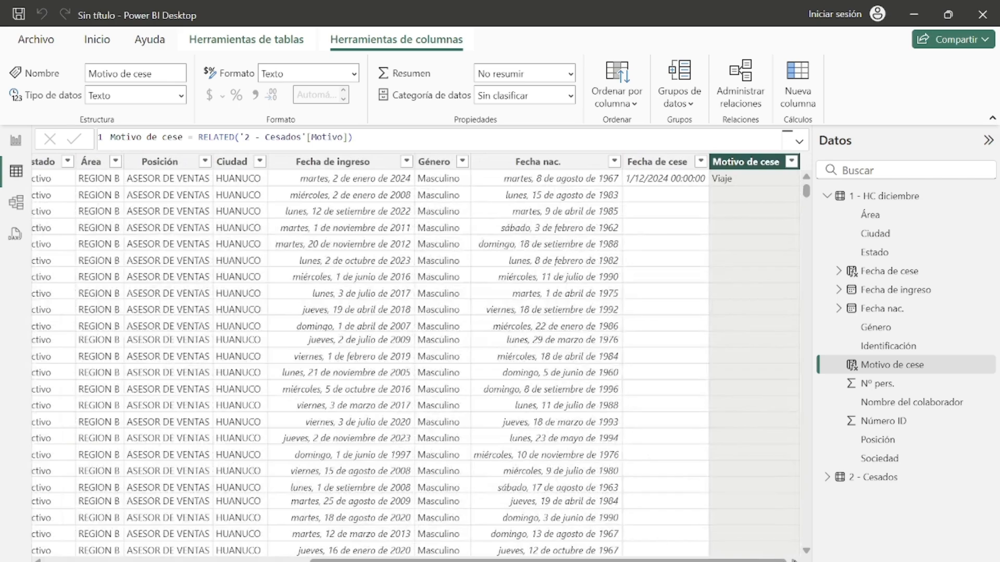
Step: Switch to report view and create a new calculated table named Medidas
{"action": "left_click", "coordinate": [16, 140]}
{"action": "mouse_move", "coordinate": [665, 561]}
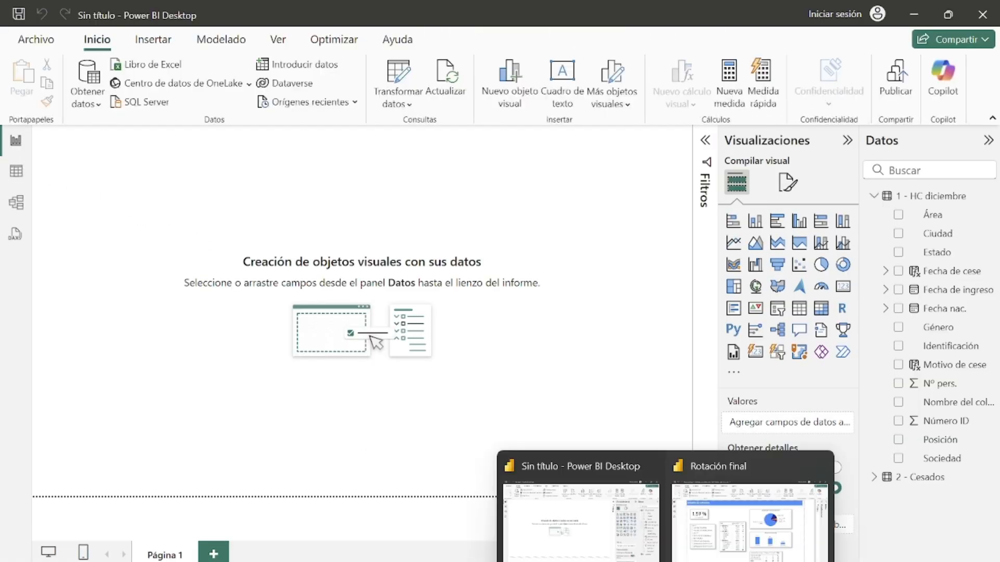
{"action": "left_click", "coordinate": [750, 515]}
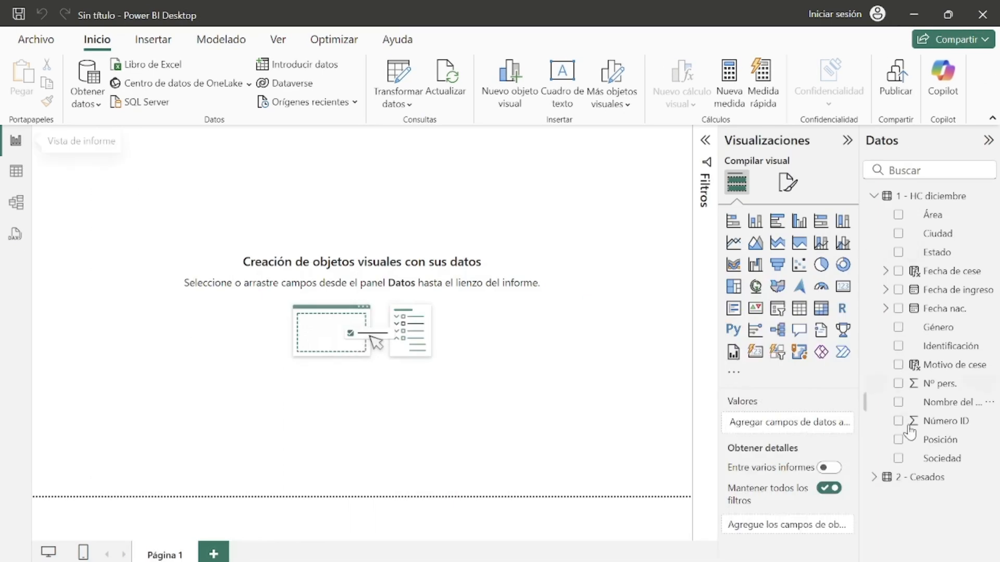
{"action": "left_click", "coordinate": [874, 196]}
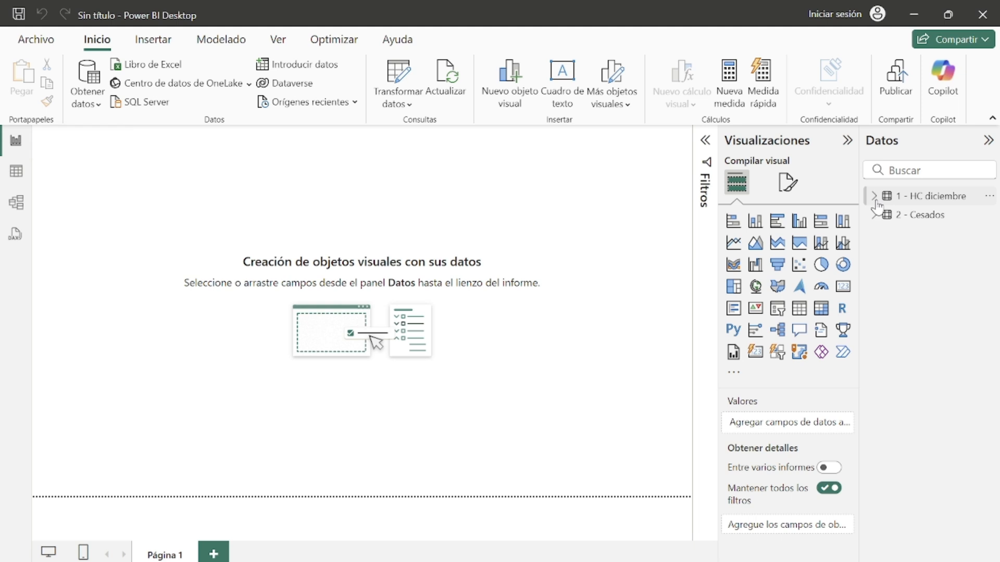
{"action": "left_click", "coordinate": [929, 201]}
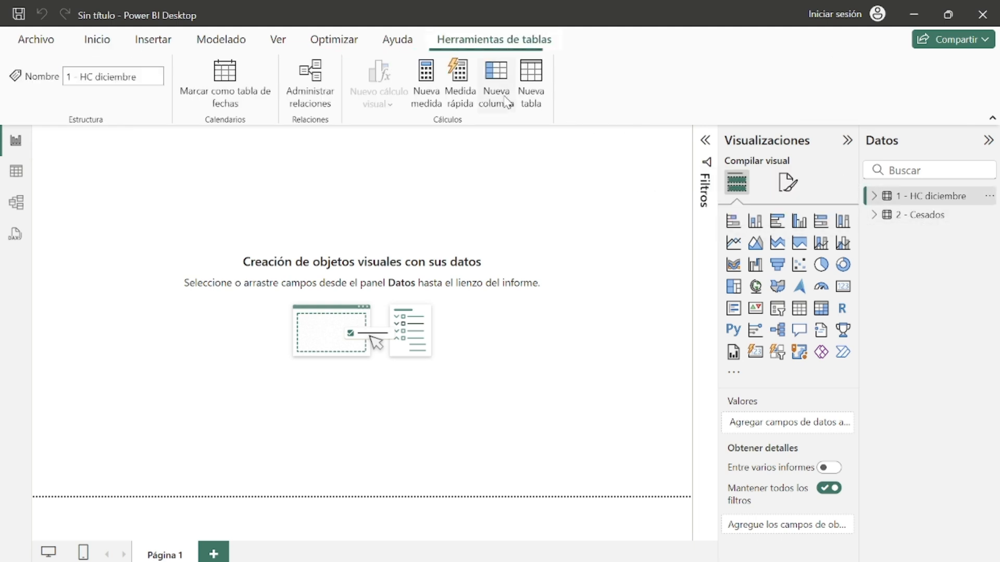
{"action": "left_click", "coordinate": [540, 107]}
{"action": "left_click_drag", "start_coordinate": [132, 146], "coordinate": [135, 144]}
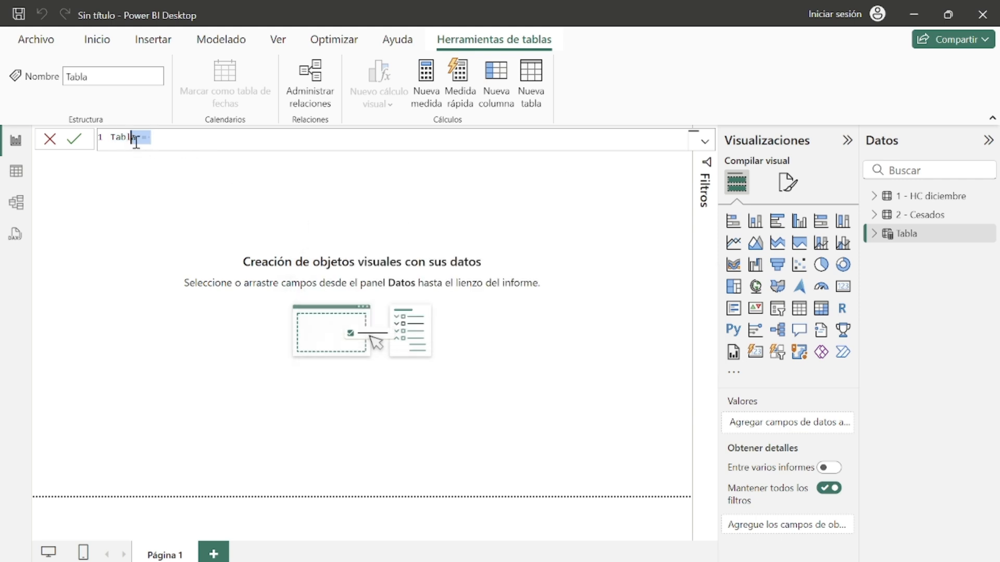
{"action": "left_click", "coordinate": [137, 140]}
{"action": "key", "text": "BackSpace"}
{"action": "key", "text": "BackSpace"}
{"action": "key", "text": "BackSpace"}
{"action": "key", "text": "BackSpace"}
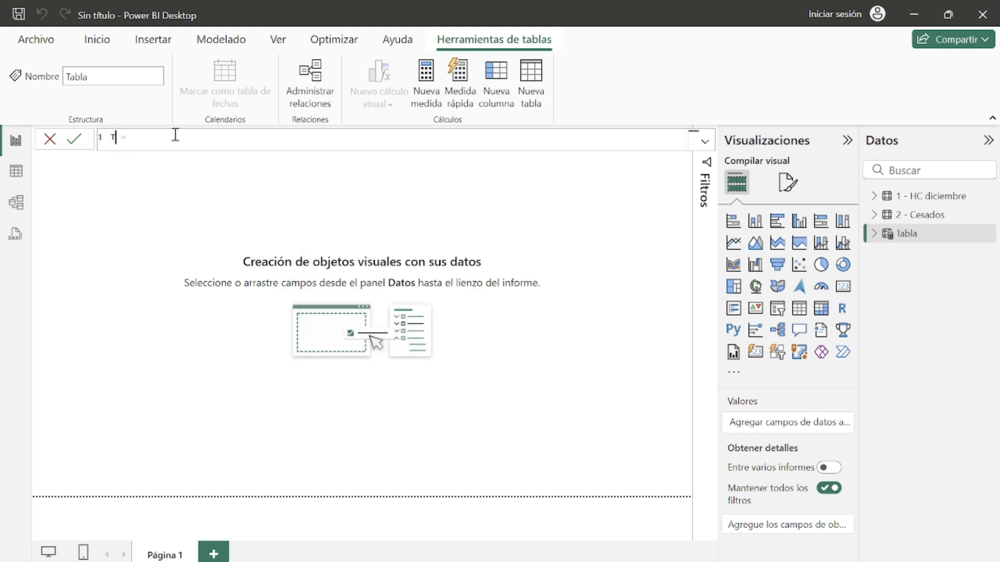
{"action": "key", "text": "BackSpace"}
{"action": "type", "text": "M"}
{"action": "type", "text": "="}
{"action": "key", "text": "Return"}
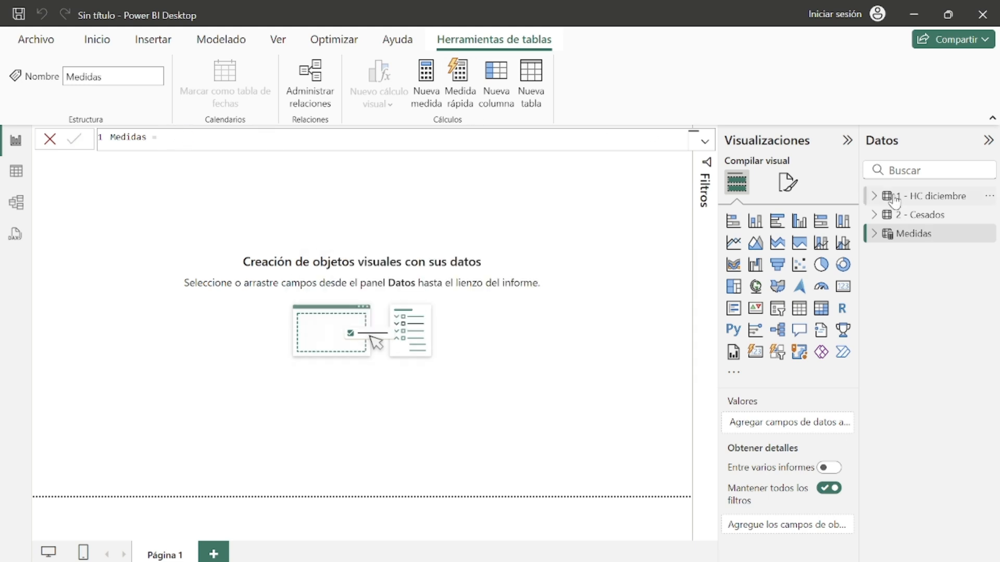
Step: Add a new measure to the Medidas table and name it Rotación
{"action": "left_click", "coordinate": [875, 235]}
{"action": "left_click", "coordinate": [874, 235]}
{"action": "left_click", "coordinate": [989, 234]}
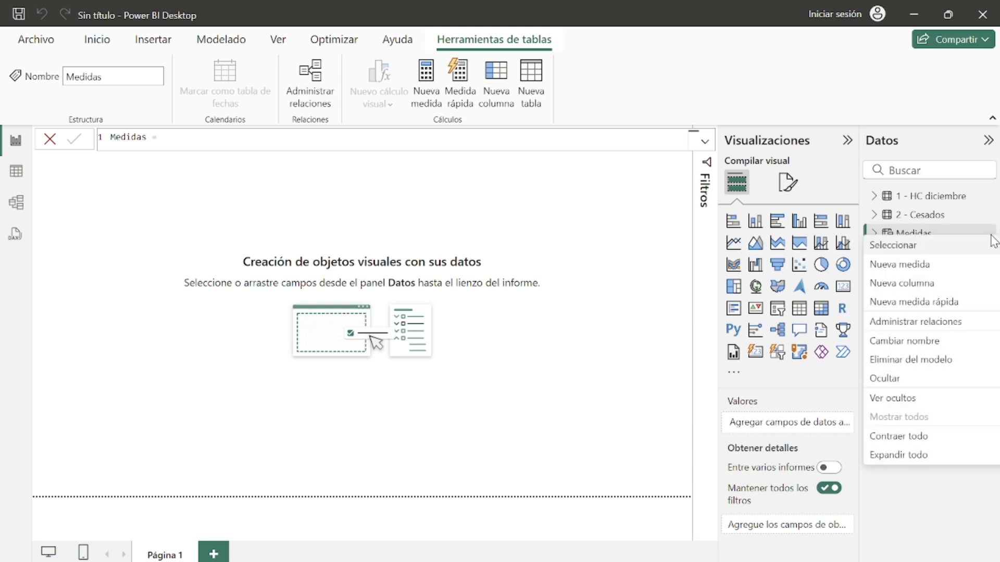
{"action": "left_click", "coordinate": [958, 266]}
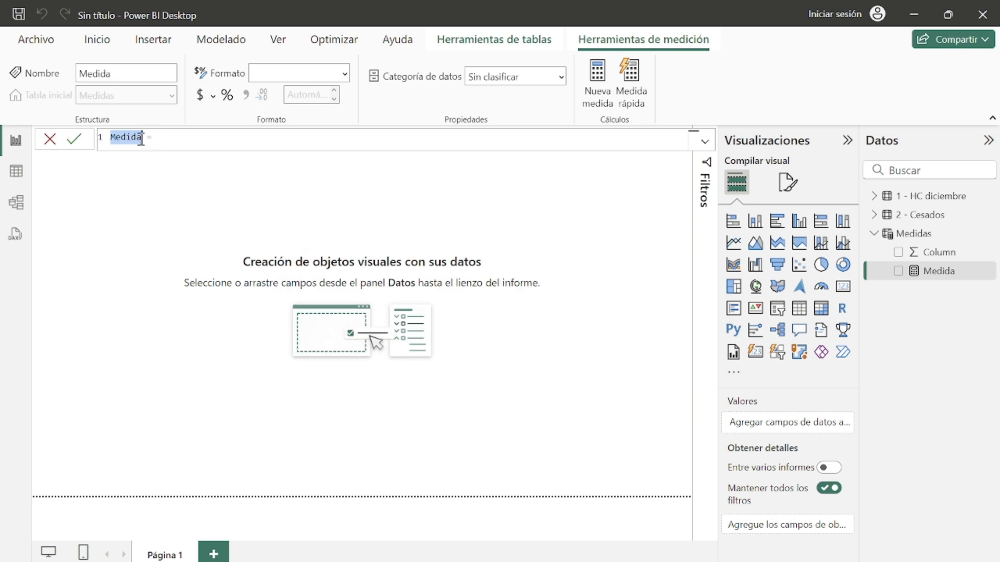
{"action": "type", "text": "Med"}
{"action": "key", "text": "BackSpace"}
{"action": "key", "text": "BackSpace"}
{"action": "key", "text": "BackSpace"}
{"action": "type", "text": "Rotación"}
{"action": "key", "text": "BackSpace"}
{"action": "left_click", "coordinate": [194, 144]}
Step: Review the turnover formula notes in Notepad, then close them
{"action": "mouse_move", "coordinate": [630, 560]}
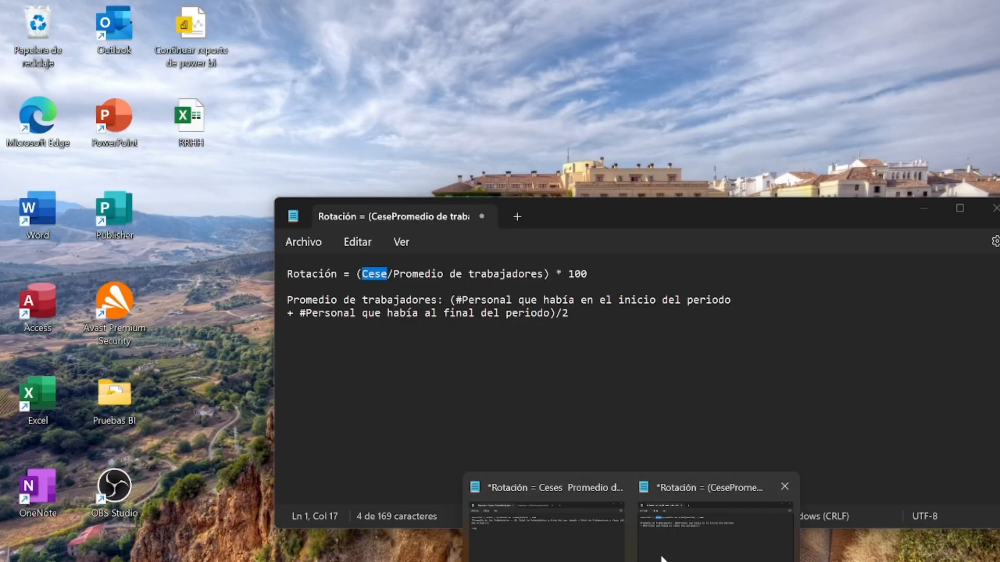
{"action": "left_click", "coordinate": [661, 552]}
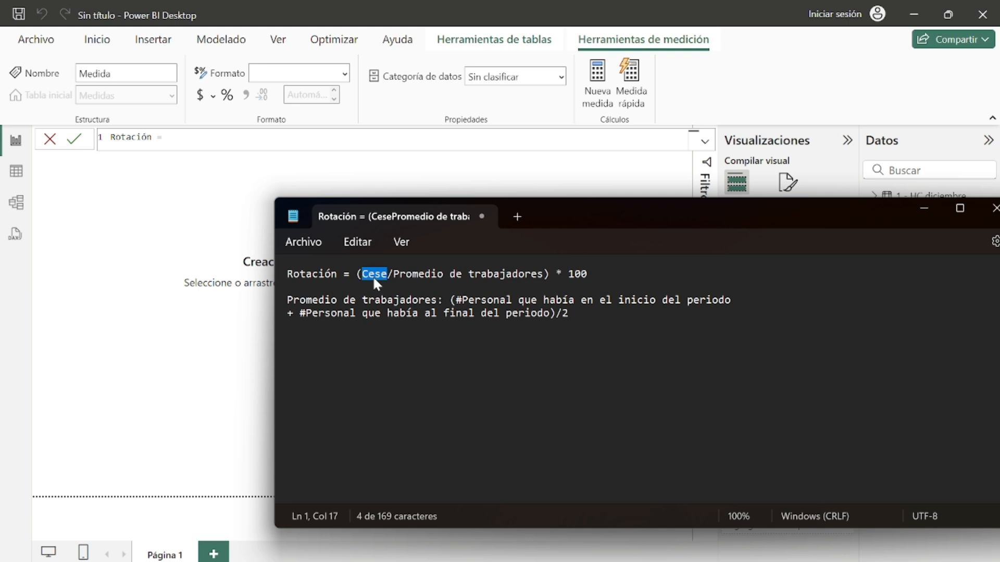
{"action": "left_click", "coordinate": [925, 209]}
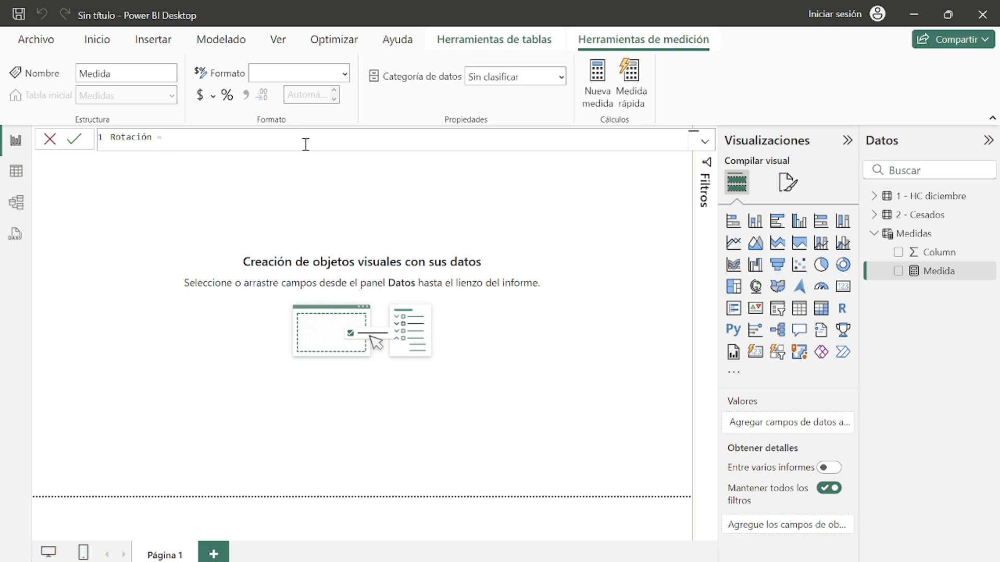
Step: Start the Rotación measure formula with a COUNT of the Fecha de cese column from the 1 - HC diciembre table
{"action": "type", "text": "coun"}
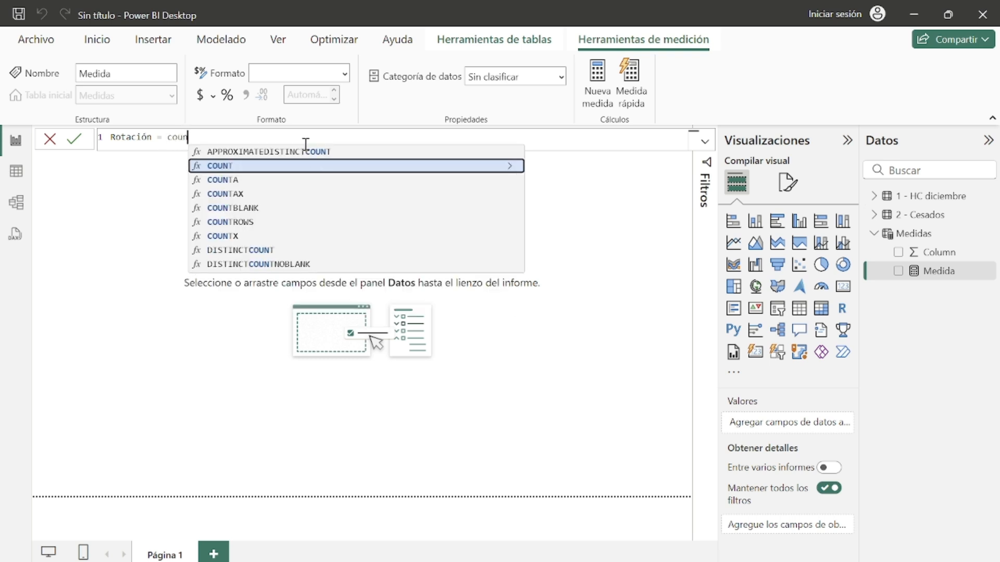
{"action": "left_click", "coordinate": [313, 166]}
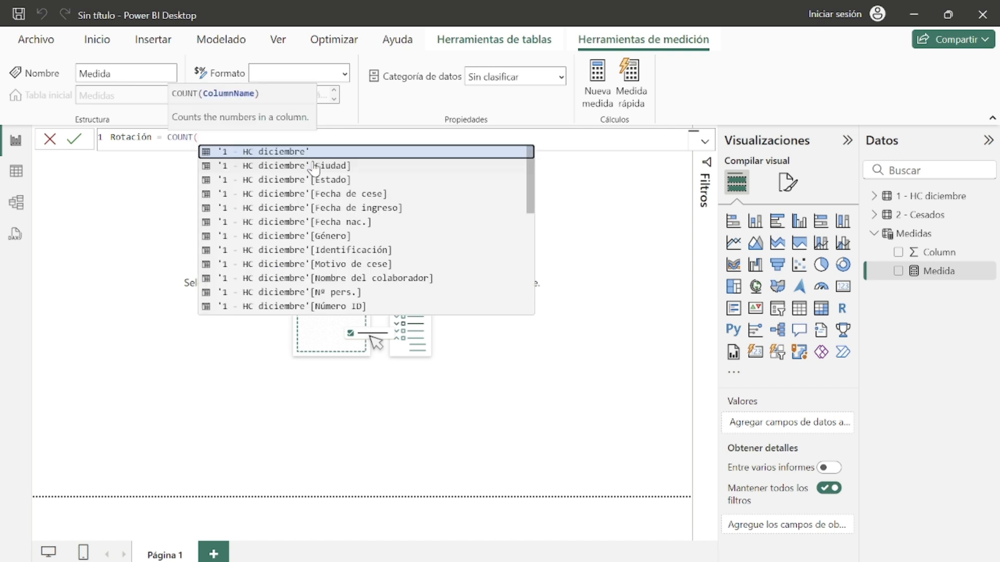
{"action": "type", "text": "hc"}
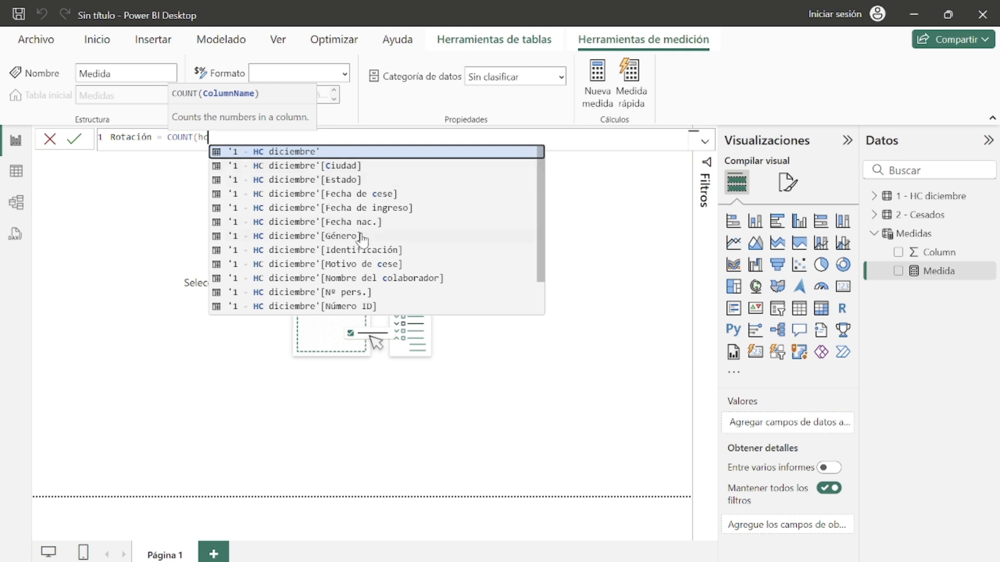
{"action": "scroll", "coordinate": [381, 263], "scroll_direction": "down", "scroll_amount": 2}
{"action": "scroll", "coordinate": [379, 245], "scroll_direction": "up", "scroll_amount": 2}
{"action": "left_click", "coordinate": [392, 197]}
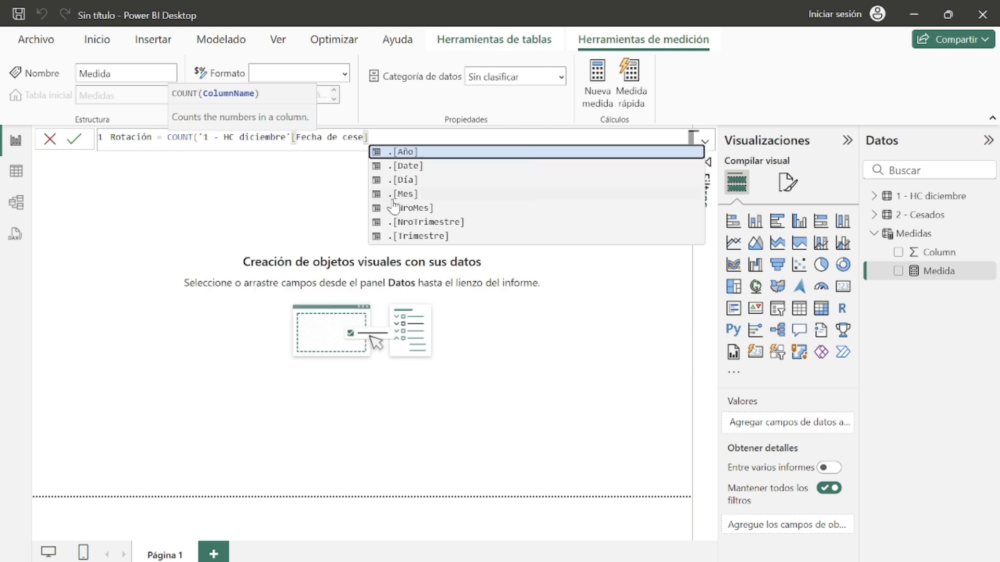
{"action": "type", "text": ")"}
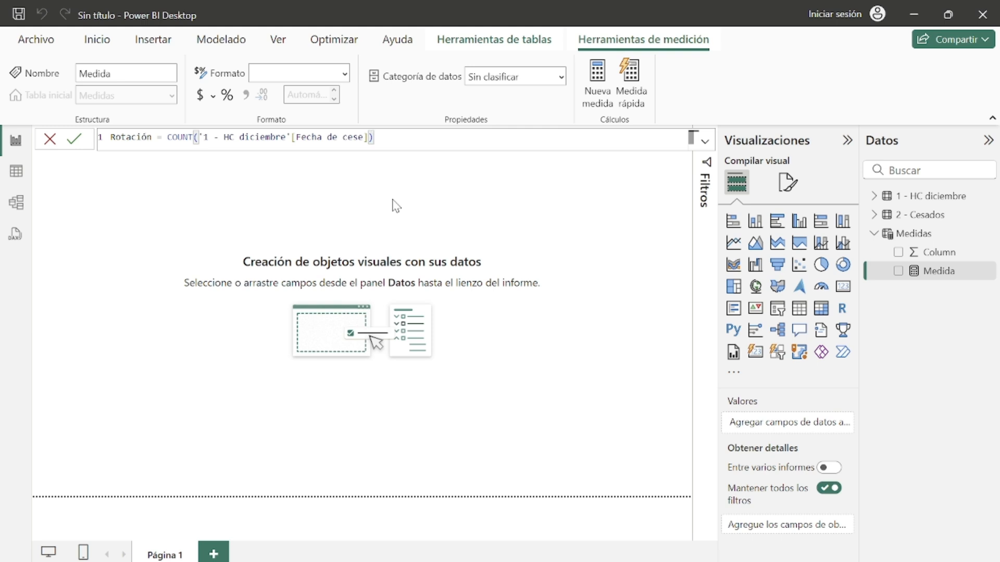
Step: Wrap that count in DIVIDE as the numerator and add a comma for the denominator
{"action": "double_click", "coordinate": [180, 137]}
{"action": "type", "text": "DIVIDE"}
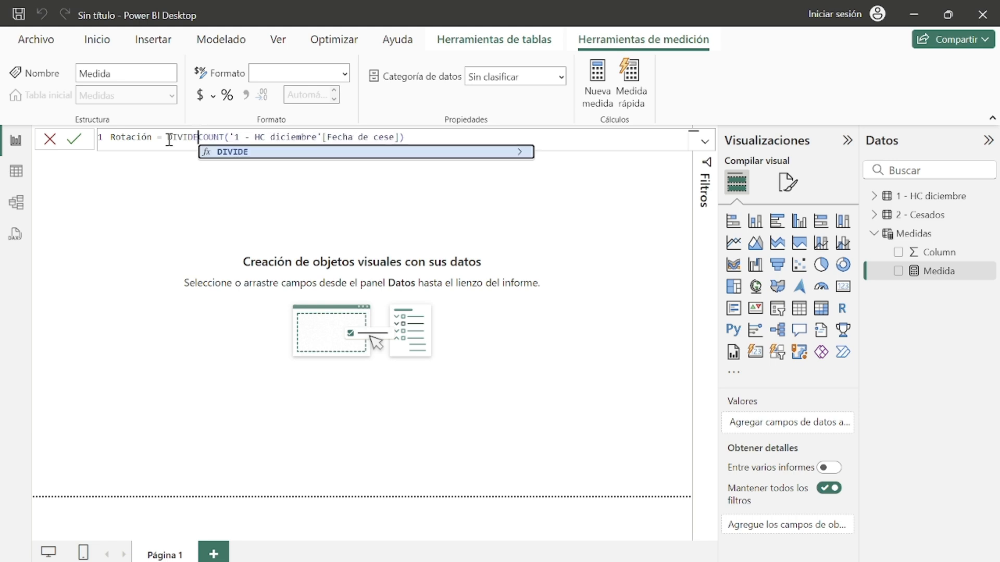
{"action": "type", "text": "("}
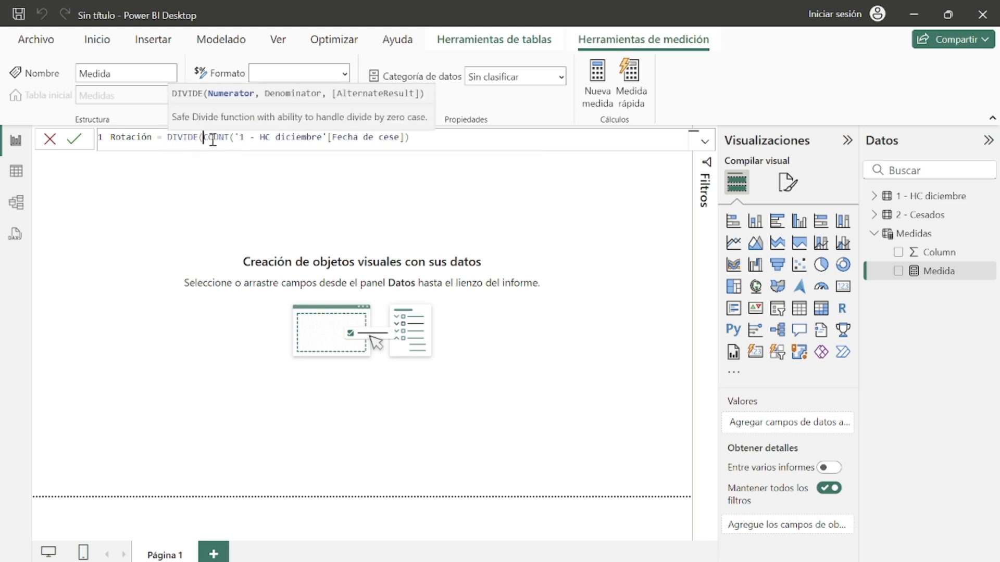
{"action": "left_click", "coordinate": [417, 138]}
{"action": "type", "text": ","}
{"action": "left_click_drag", "start_coordinate": [203, 139], "coordinate": [408, 141]}
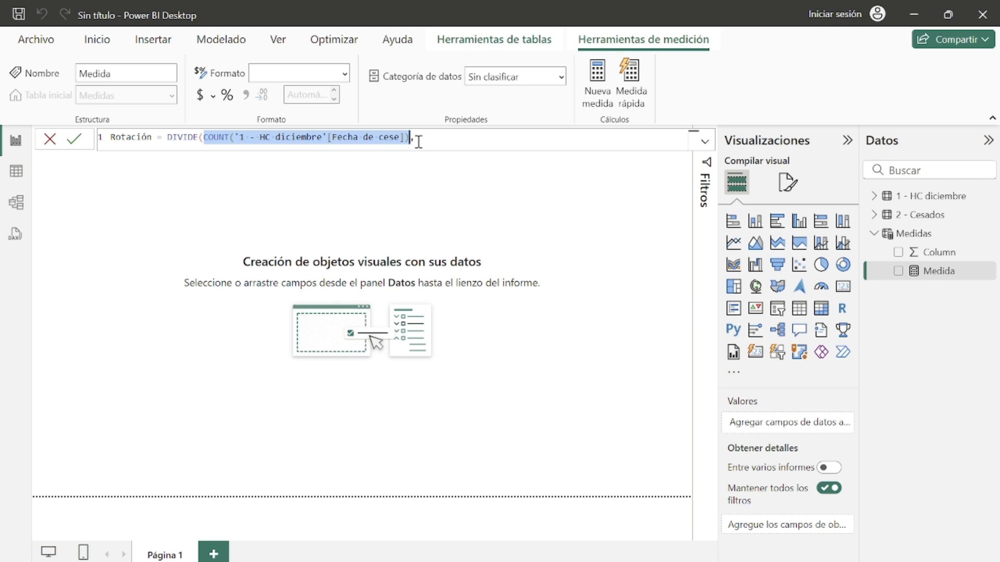
{"action": "left_click", "coordinate": [416, 139]}
{"action": "left_click_drag", "start_coordinate": [203, 138], "coordinate": [414, 142]}
{"action": "left_click", "coordinate": [417, 139]}
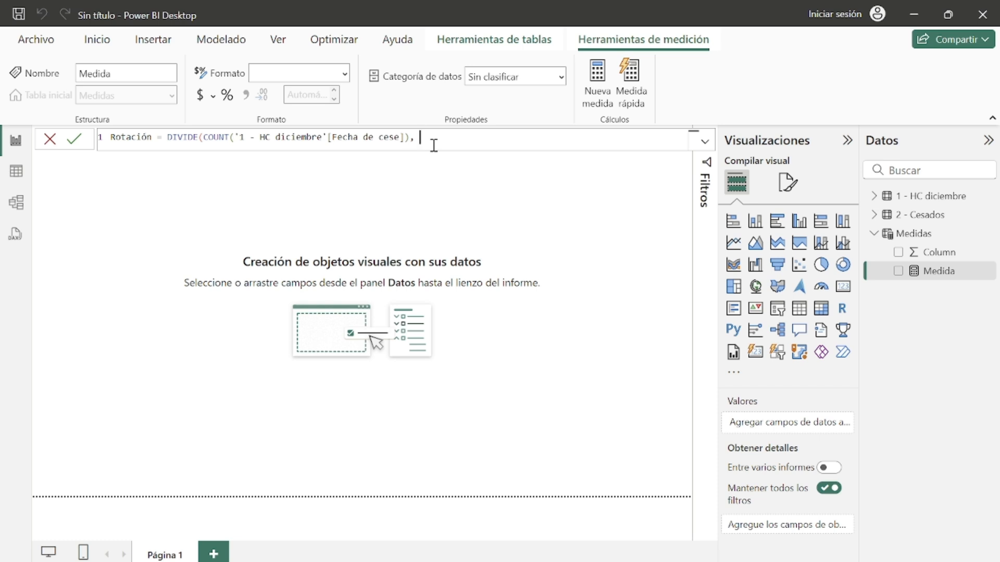
Step: Begin the denominator with CALCULATE over a COUNT of the HC diciembre Nombre del colaborador column
{"action": "type", "text": "CAL"}
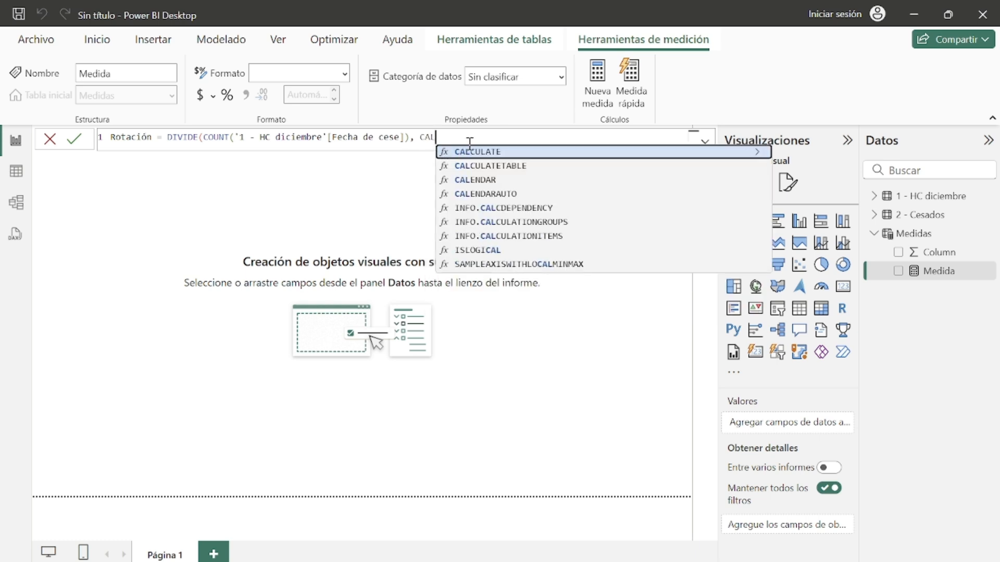
{"action": "left_click", "coordinate": [488, 153]}
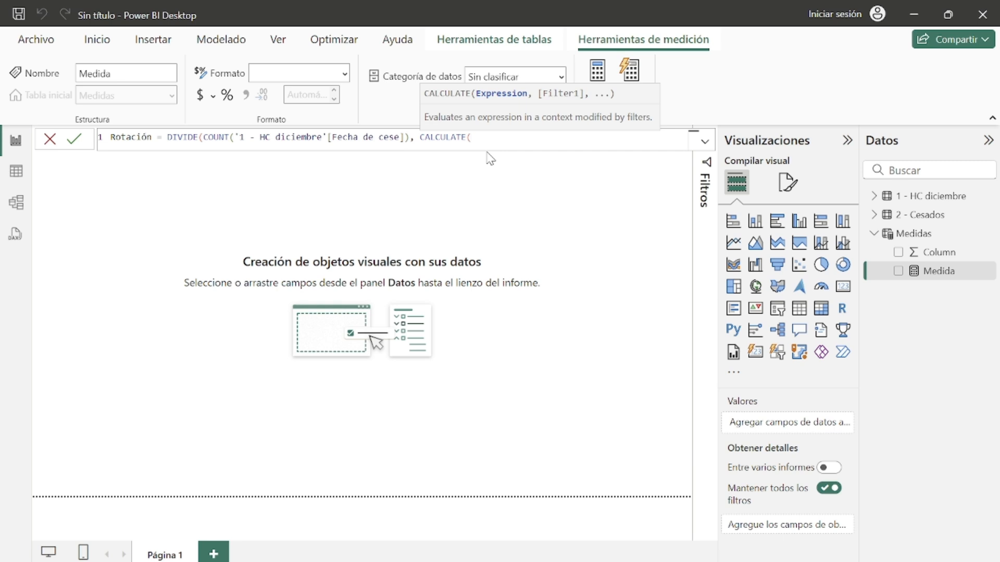
{"action": "type", "text": "COUN"}
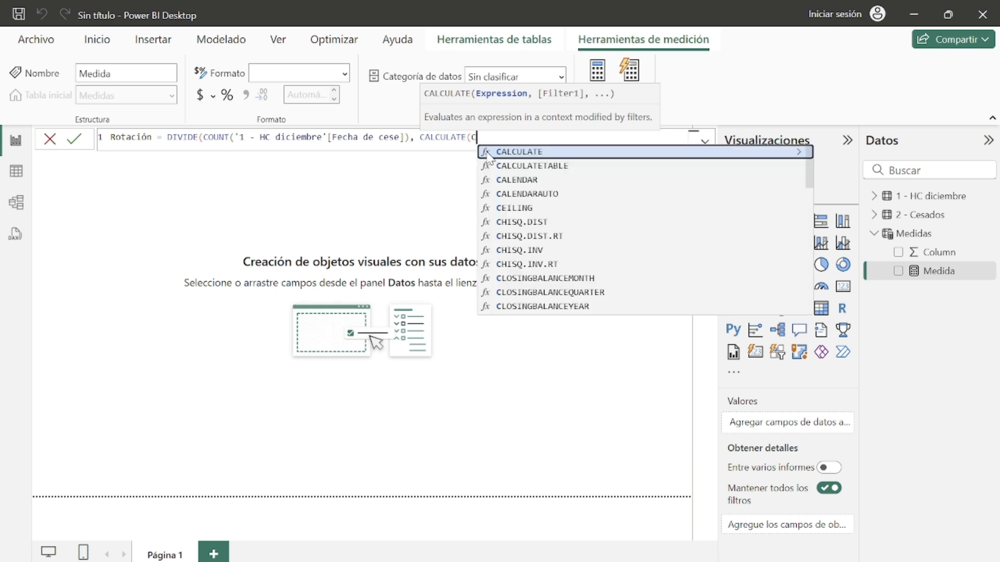
{"action": "left_click", "coordinate": [543, 166]}
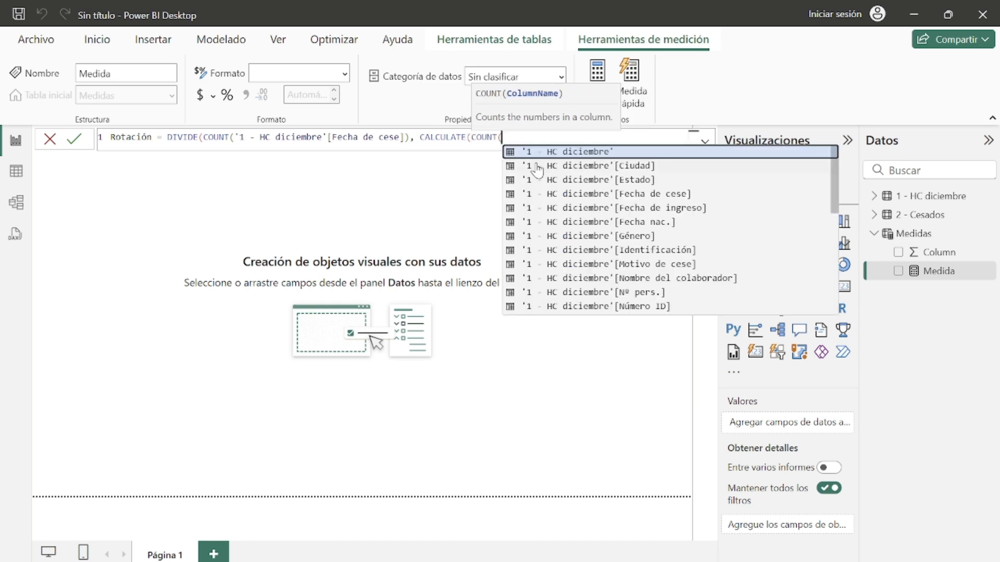
{"action": "left_click", "coordinate": [648, 280]}
{"action": "type", "text": ")"}
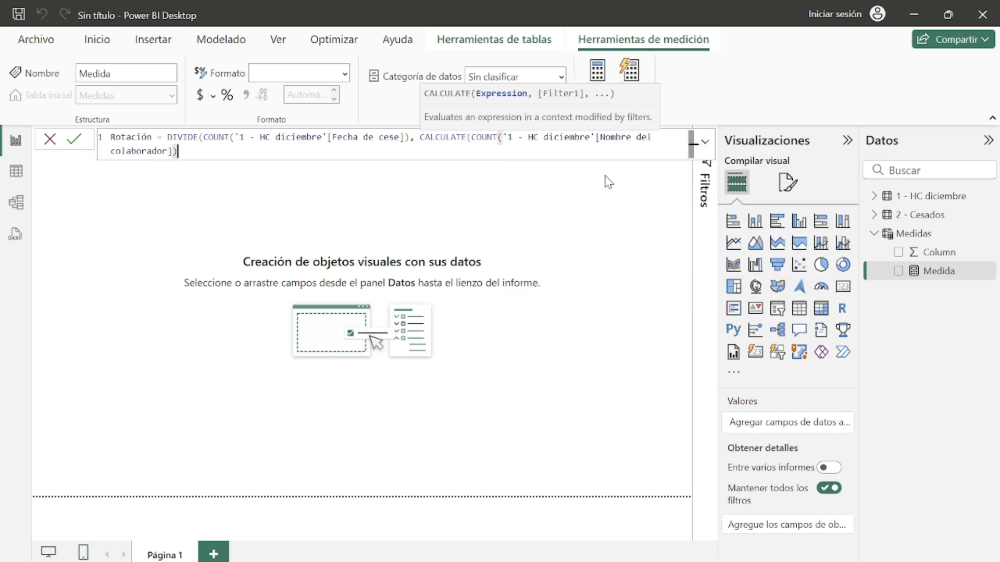
Step: Examine which part of the formula the CALCULATE parentheses enclose
{"action": "mouse_move", "coordinate": [472, 137]}
{"action": "left_mouse_down"}
{"action": "mouse_move", "coordinate": [476, 152]}
{"action": "mouse_move", "coordinate": [471, 138]}
{"action": "left_mouse_up"}
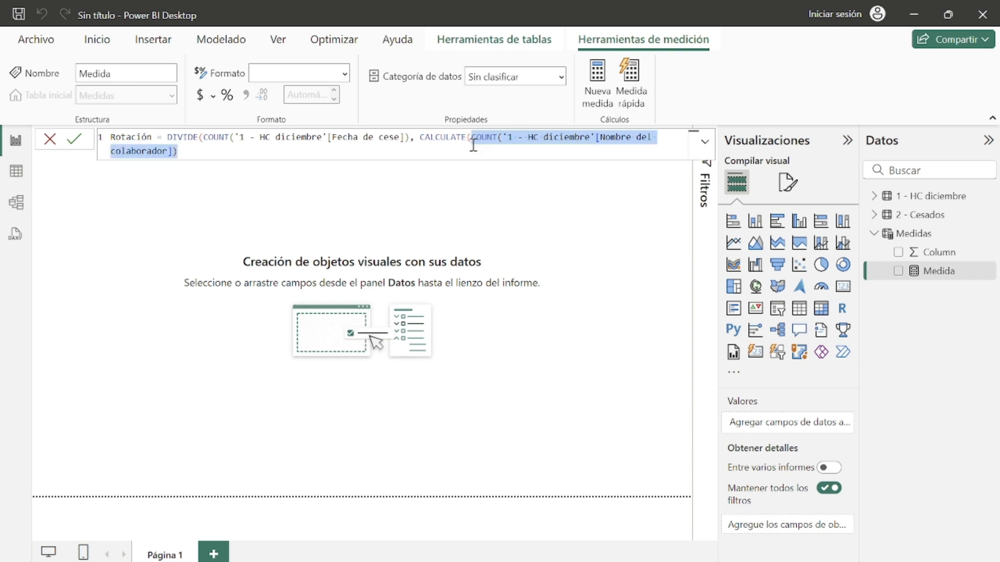
{"action": "left_click", "coordinate": [473, 140]}
{"action": "left_click_drag", "start_coordinate": [472, 140], "coordinate": [484, 154]}
{"action": "left_click", "coordinate": [484, 153]}
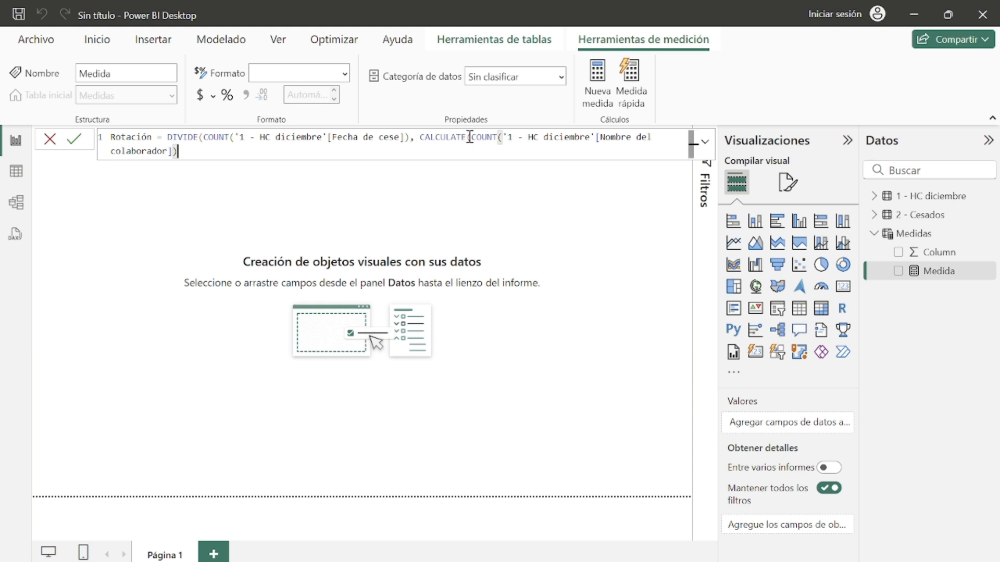
{"action": "left_click_drag", "start_coordinate": [469, 137], "coordinate": [479, 150]}
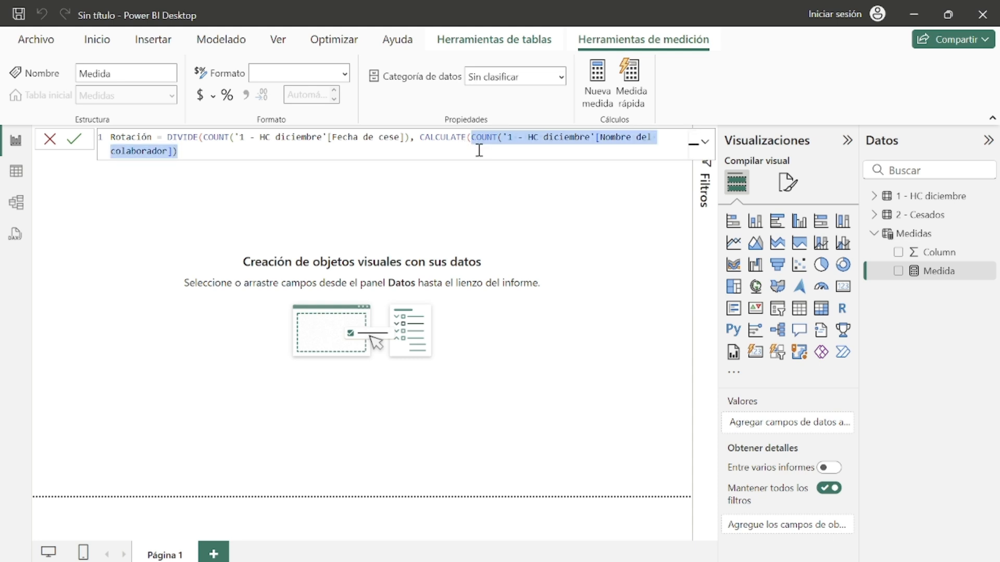
{"action": "left_click", "coordinate": [471, 138]}
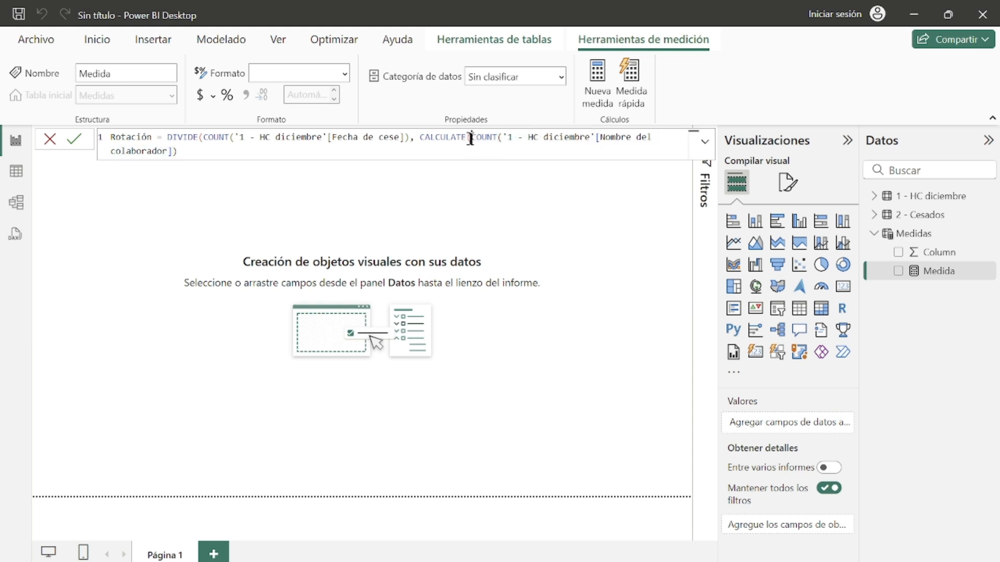
{"action": "mouse_move", "coordinate": [425, 142]}
{"action": "left_mouse_down"}
{"action": "mouse_move", "coordinate": [450, 148]}
{"action": "mouse_move", "coordinate": [427, 138]}
{"action": "left_mouse_up"}
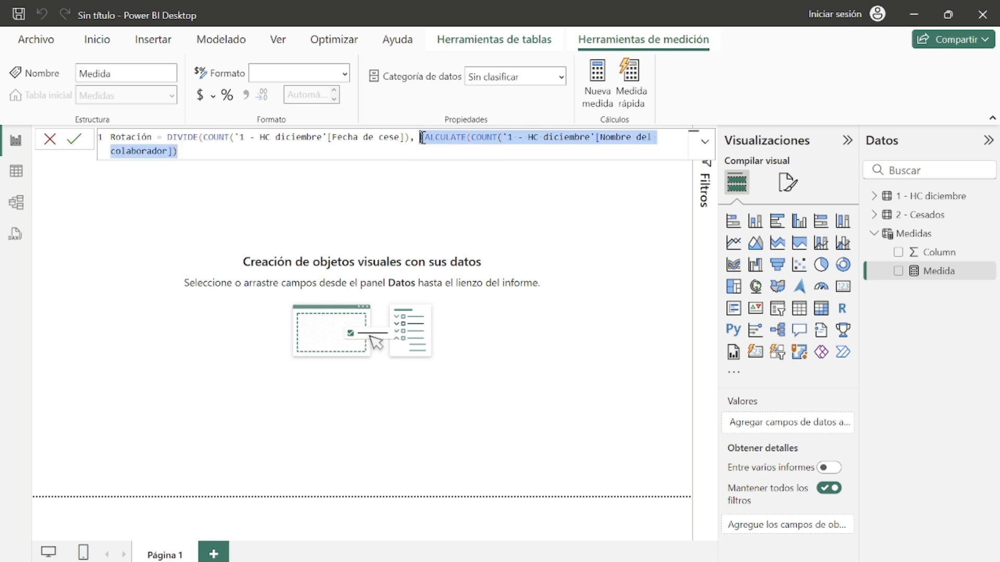
{"action": "left_click", "coordinate": [424, 155]}
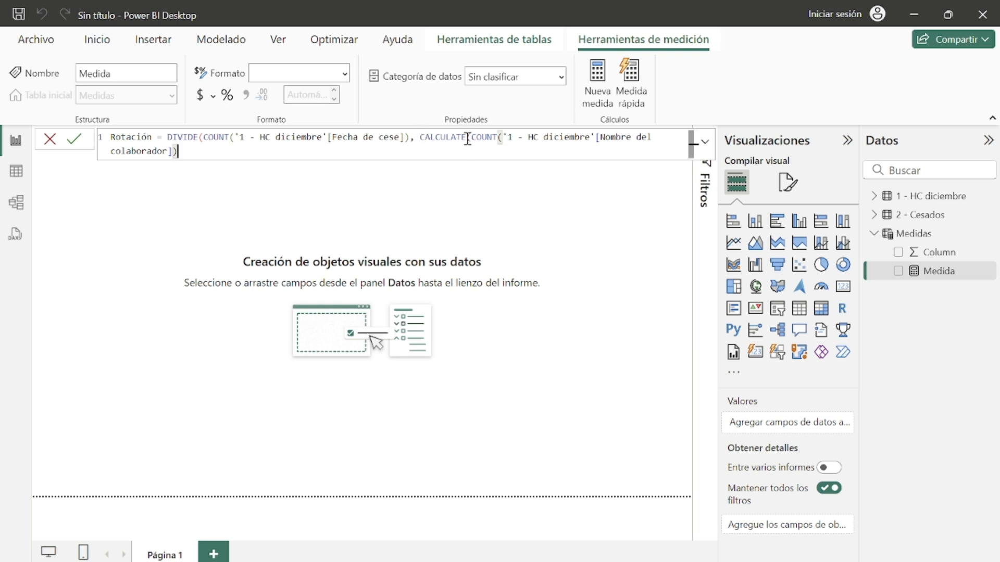
{"action": "left_click_drag", "start_coordinate": [472, 138], "coordinate": [483, 153]}
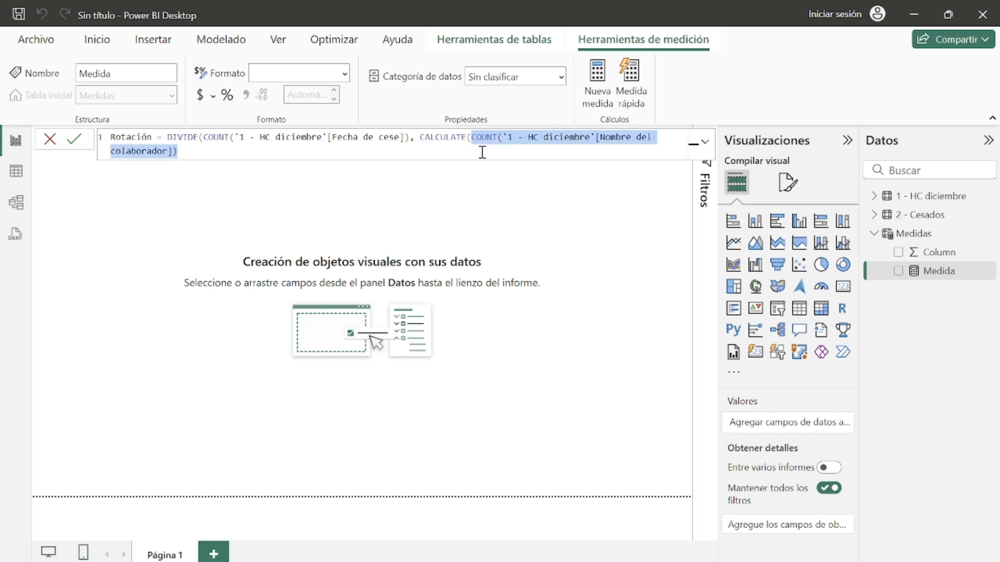
Step: Add a CALCULATE filter keeping HC diciembre Fecha de ingreso earlier than DATE(2024, 12, 01), and close the CALCULATE
{"action": "left_click", "coordinate": [483, 152]}
{"action": "type", "text": ","}
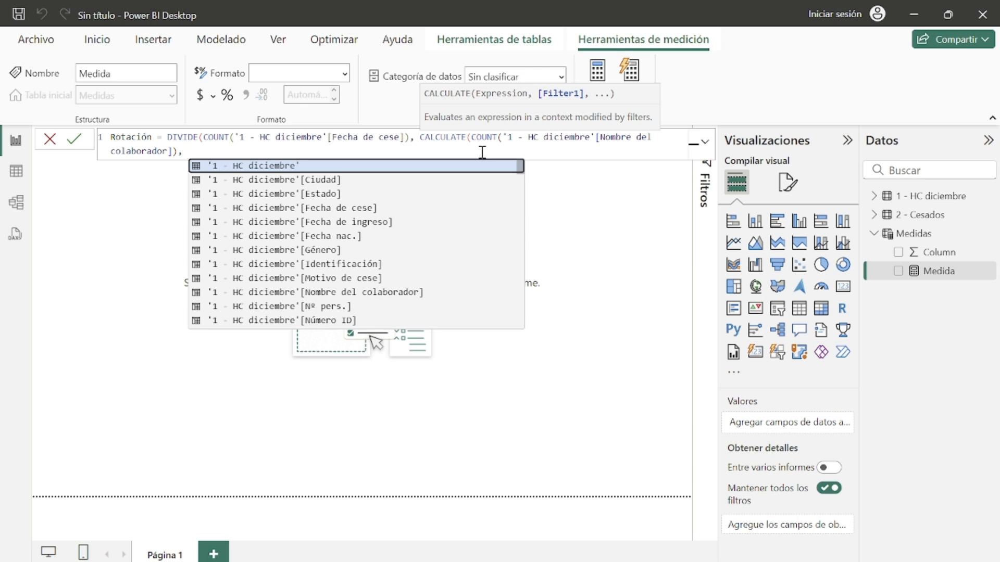
{"action": "type", "text": "INGRESO"}
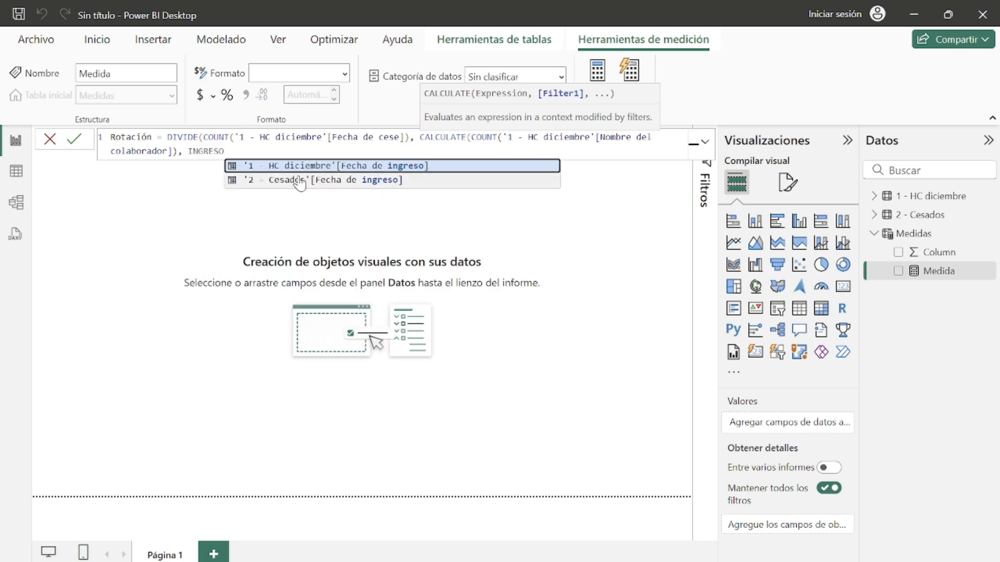
{"action": "key", "text": "Tab"}
{"action": "type", "text": "<"}
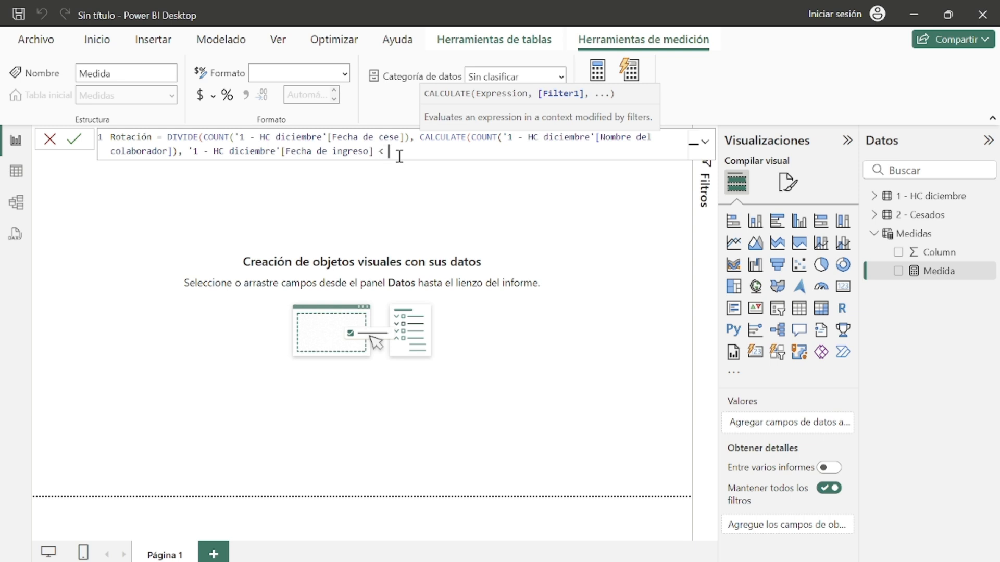
{"action": "type", "text": " DATE"}
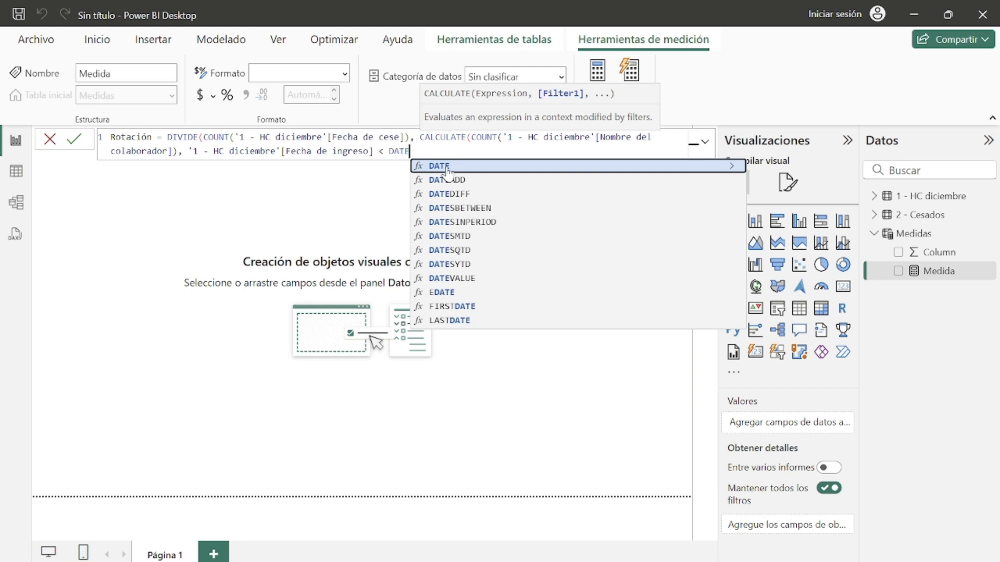
{"action": "left_click", "coordinate": [447, 167]}
{"action": "type", "text": "2024"}
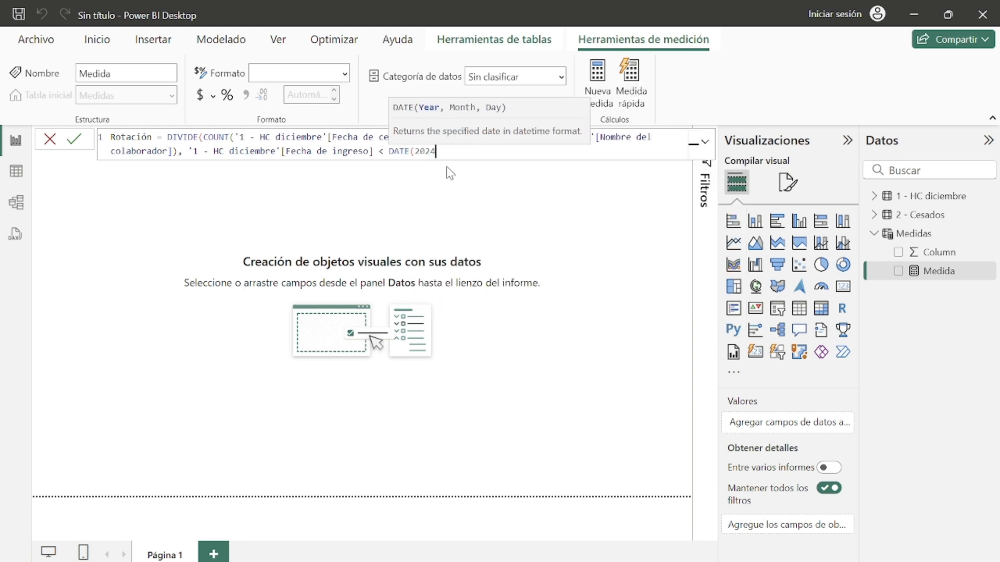
{"action": "type", "text": ", 12, 01)"}
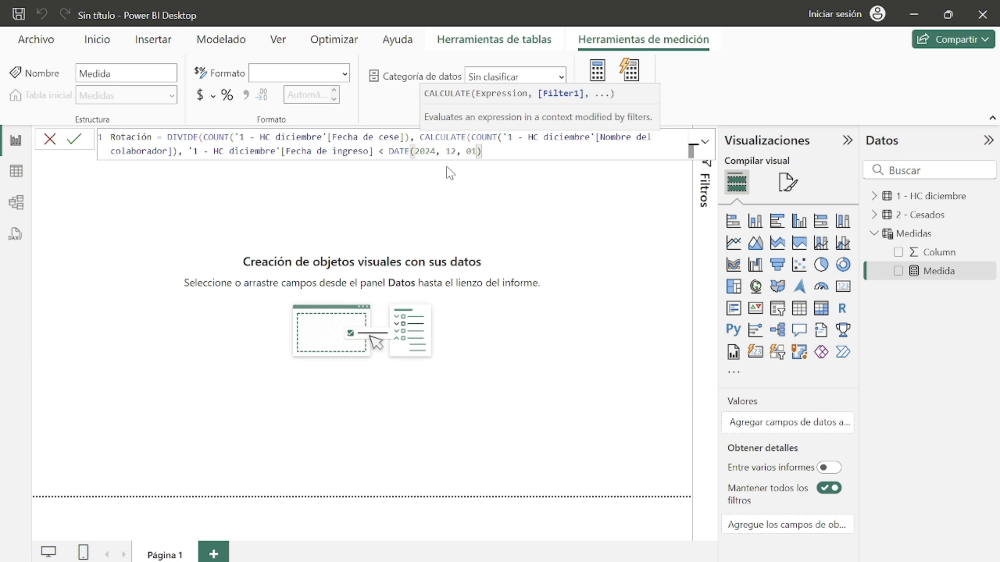
{"action": "type", "text": ")"}
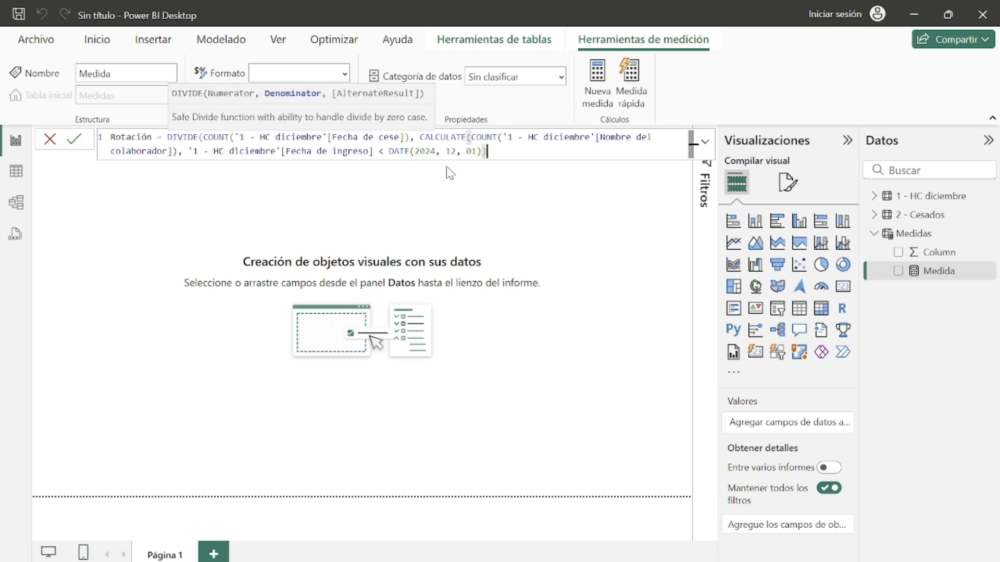
{"action": "type", "text": " +"}
Step: Add a COUNT of the HC diciembre Nombre del colaborador column to the denominator
{"action": "type", "text": "("}
{"action": "key", "text": "BackSpace"}
{"action": "type", "text": "COUN"}
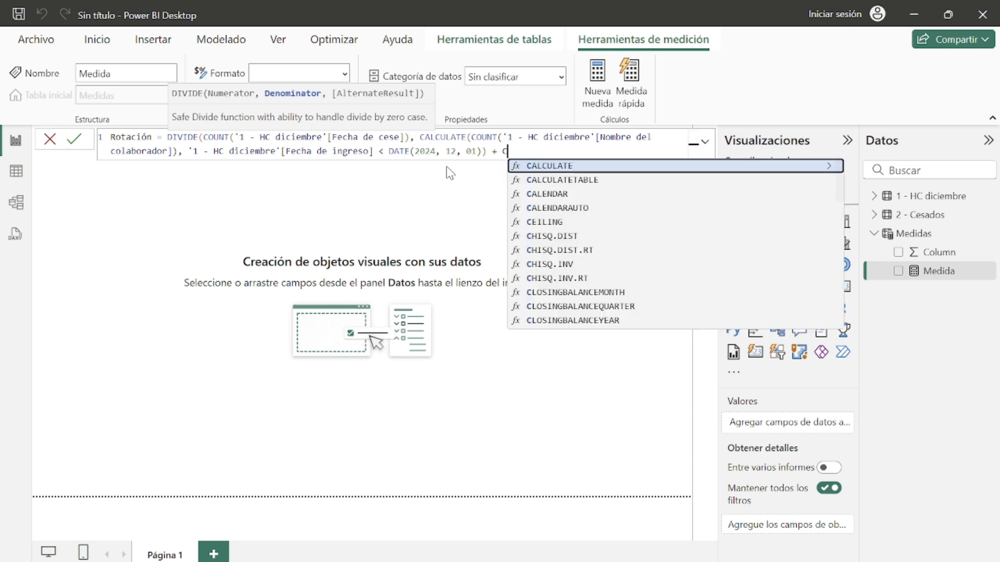
{"action": "left_click", "coordinate": [570, 180]}
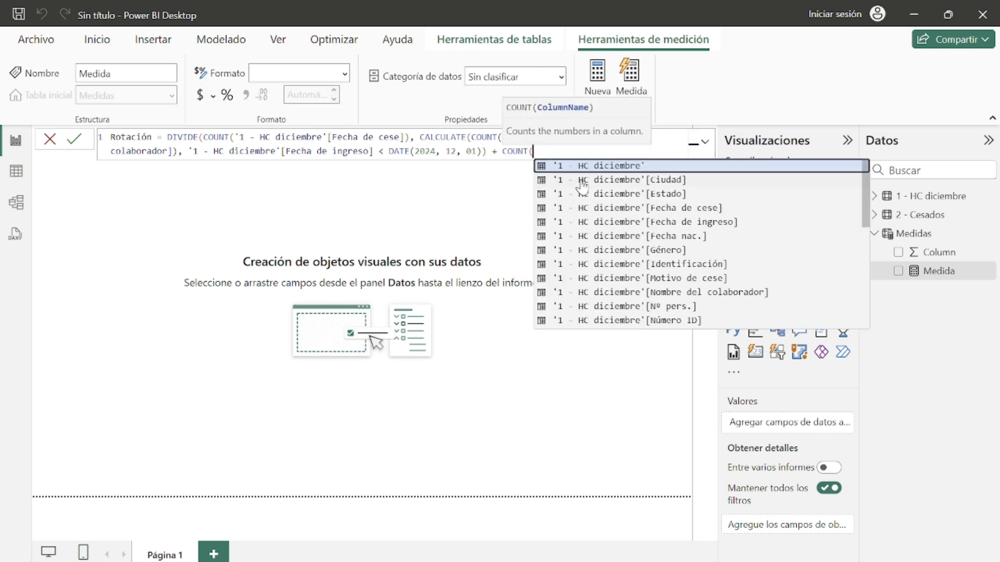
{"action": "left_click", "coordinate": [698, 293]}
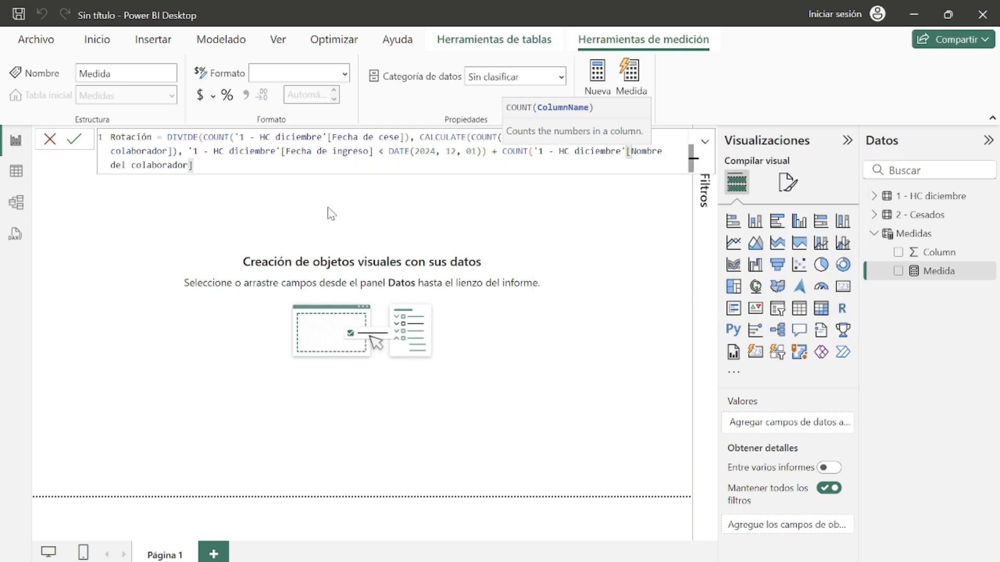
Step: Subtract a COUNT of the HC diciembre Fecha de cese column at the end of the denominator
{"action": "type", "text": ") - COUN"}
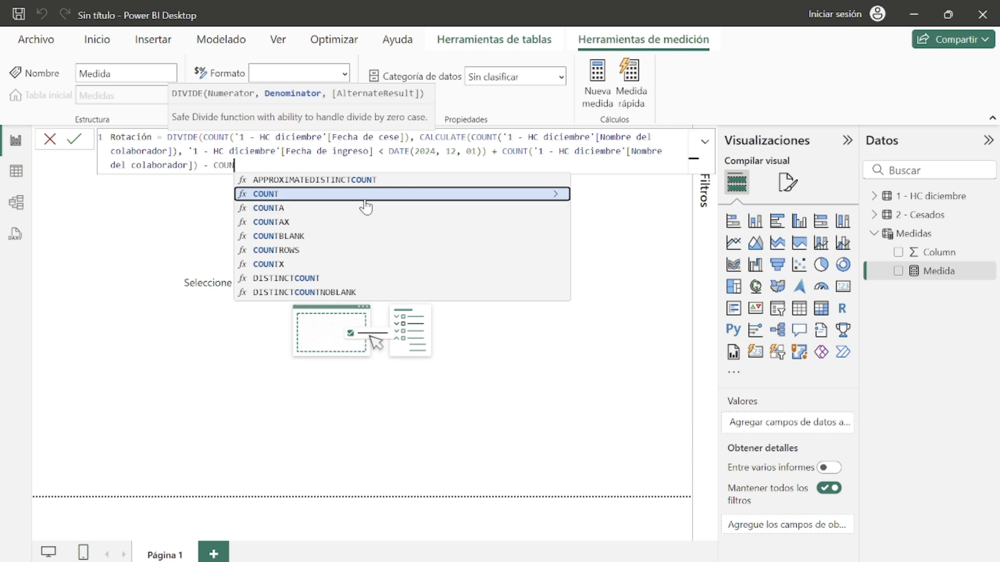
{"action": "key", "text": "Tab"}
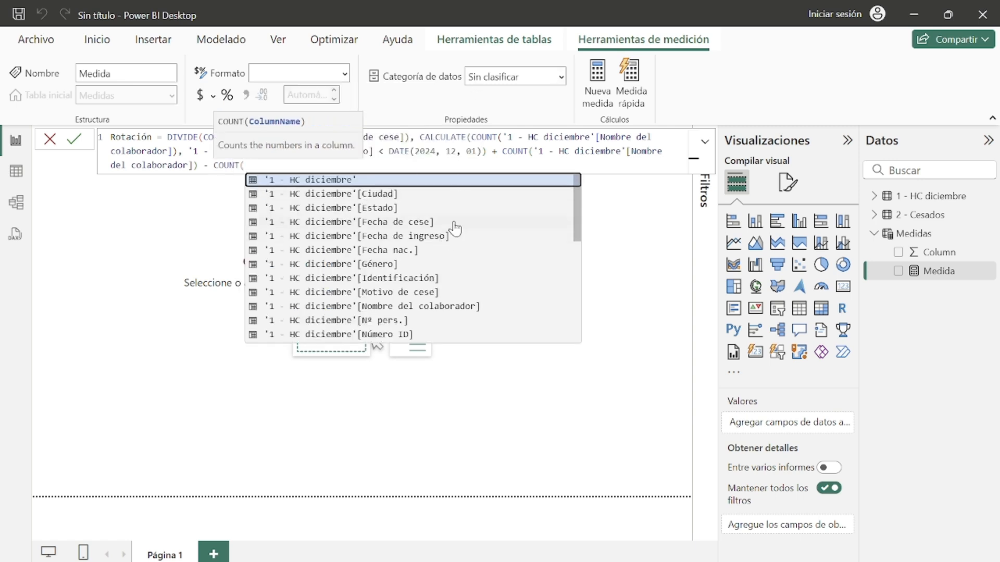
{"action": "scroll", "coordinate": [471, 274], "scroll_direction": "down", "scroll_amount": 1}
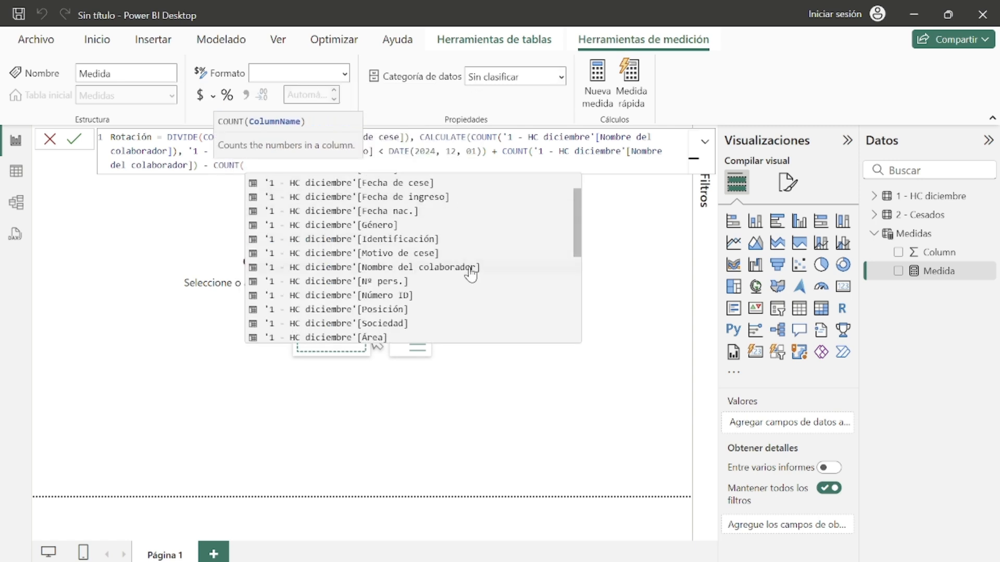
{"action": "scroll", "coordinate": [472, 273], "scroll_direction": "up", "scroll_amount": 1}
{"action": "left_click", "coordinate": [440, 224]}
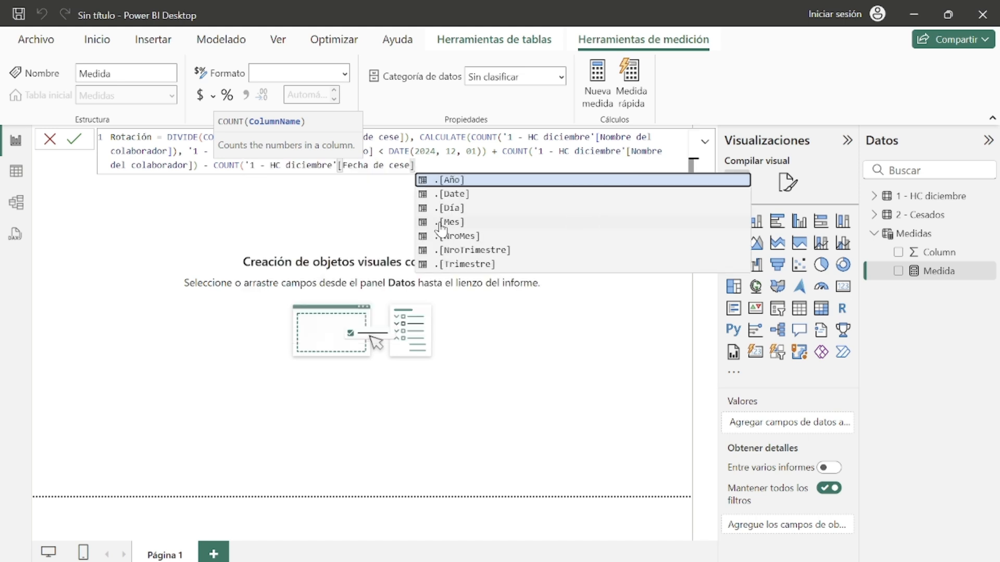
{"action": "type", "text": ")"}
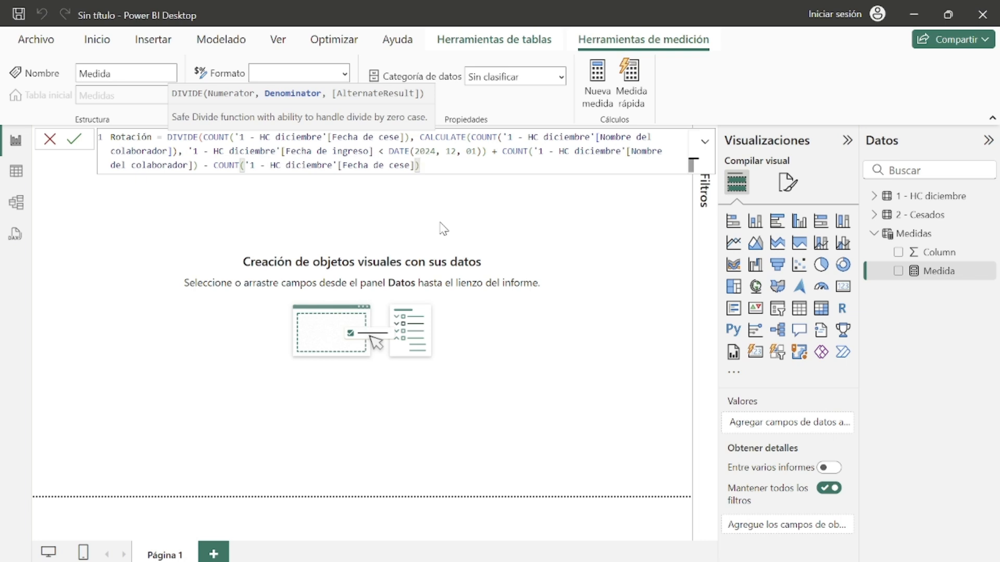
Step: Wrap the whole denominator expression in a DIVIDE by 2
{"action": "left_click_drag", "start_coordinate": [501, 151], "coordinate": [199, 167]}
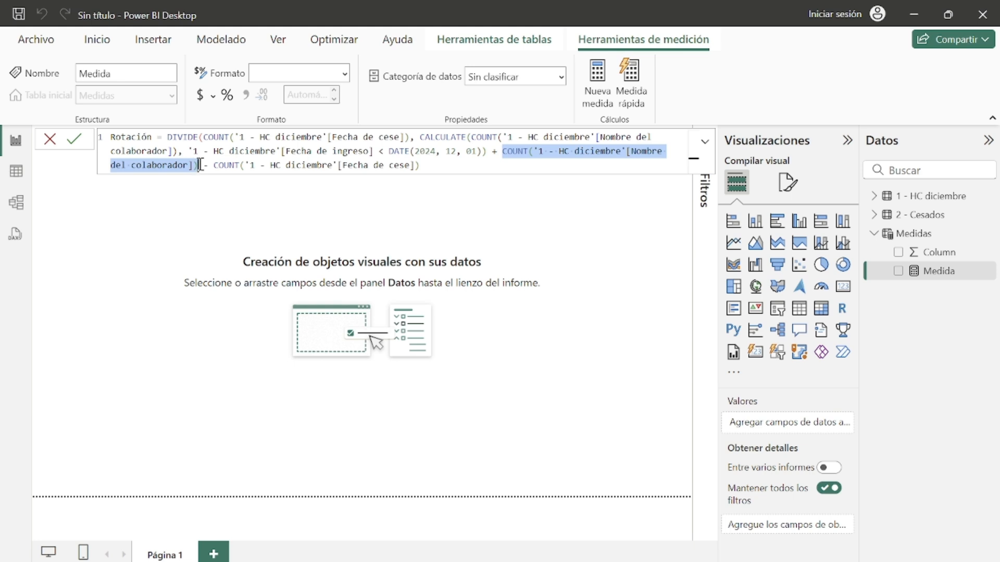
{"action": "left_click_drag", "start_coordinate": [200, 165], "coordinate": [423, 166]}
{"action": "left_click", "coordinate": [426, 166]}
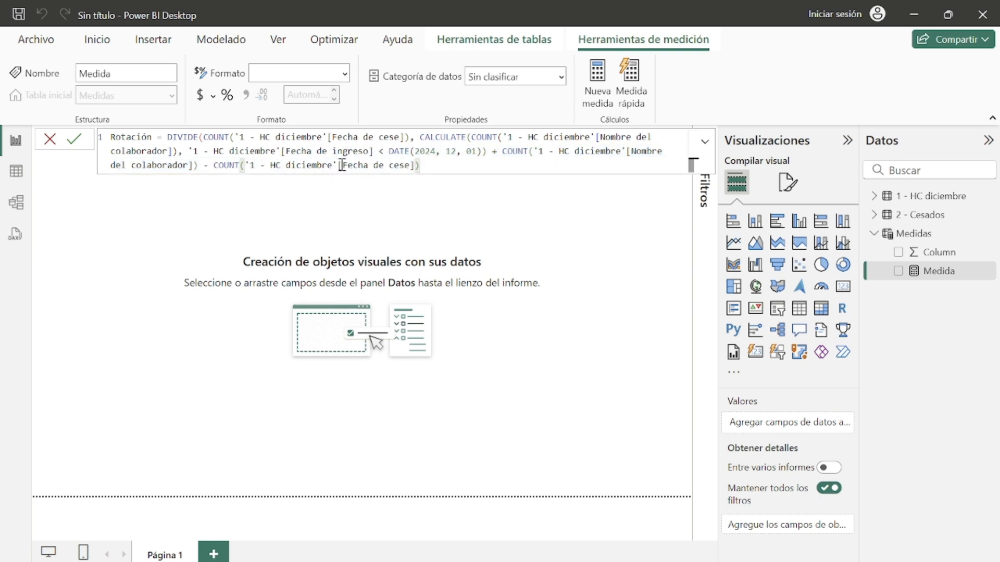
{"action": "left_click_drag", "start_coordinate": [343, 166], "coordinate": [415, 165]}
{"action": "left_click", "coordinate": [428, 165]}
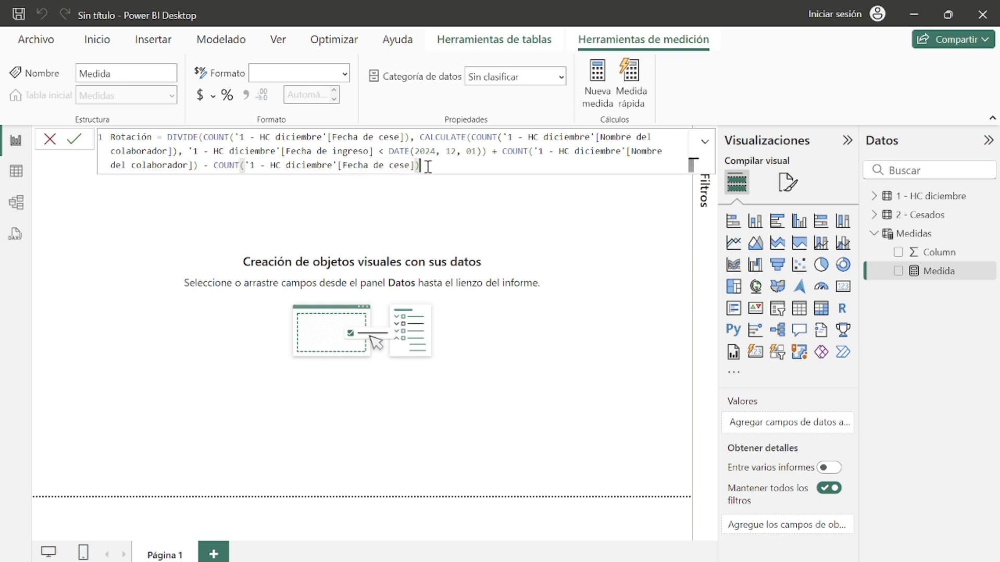
{"action": "double_click", "coordinate": [428, 138]}
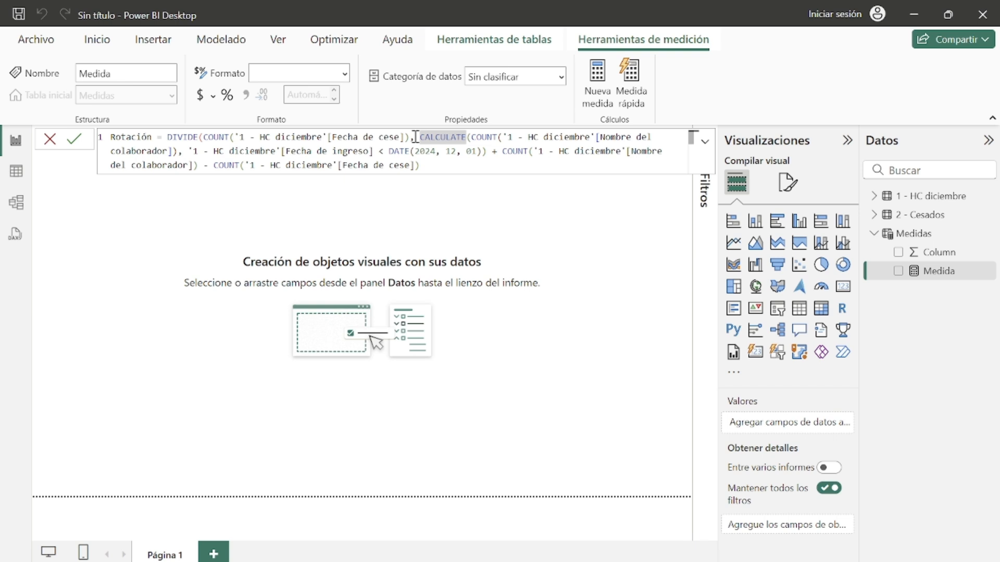
{"action": "left_click", "coordinate": [415, 137]}
{"action": "type", "text": "D"}
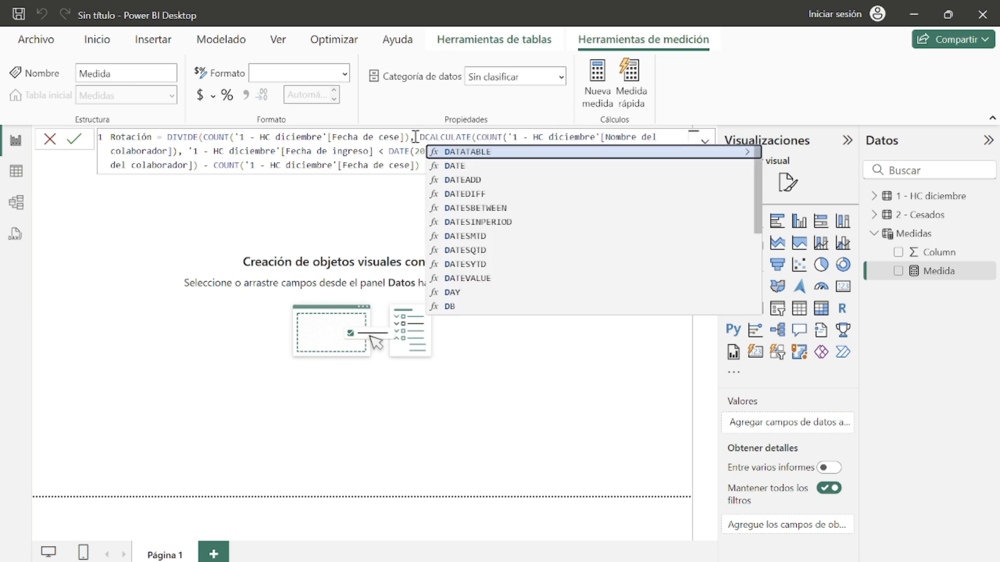
{"action": "type", "text": "IVI"}
{"action": "key", "text": "Tab"}
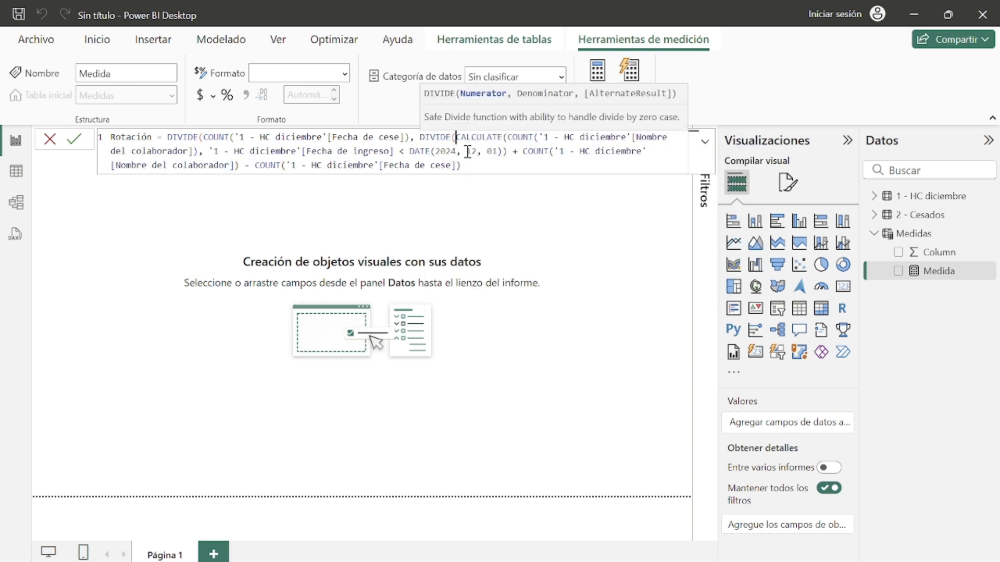
{"action": "left_click", "coordinate": [478, 164]}
{"action": "type", "text": ", 2)"}
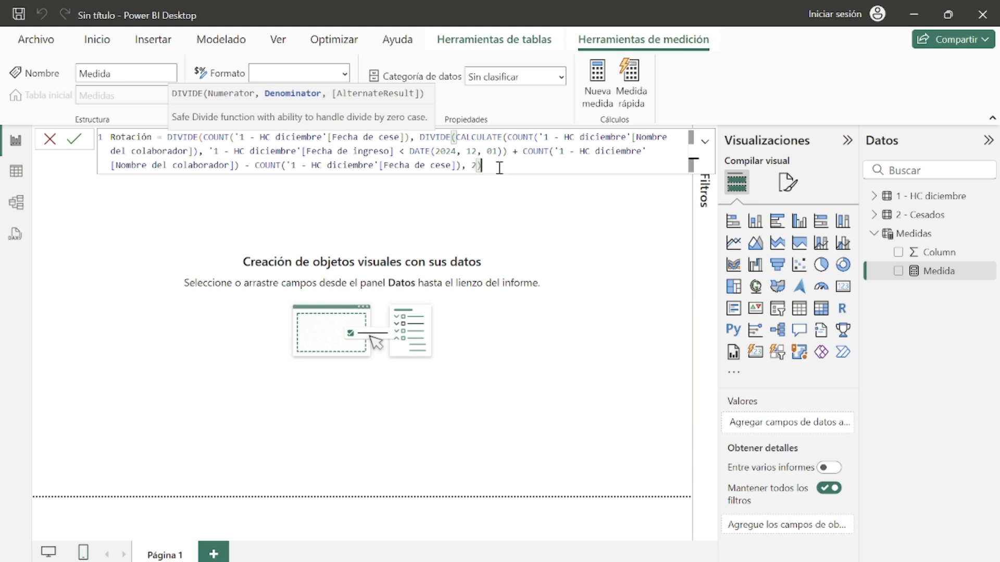
{"action": "type", "text": ")"}
Step: Examine how the parentheses group the terms of the nested DIVIDE formula
{"action": "left_click_drag", "start_coordinate": [482, 165], "coordinate": [501, 160]}
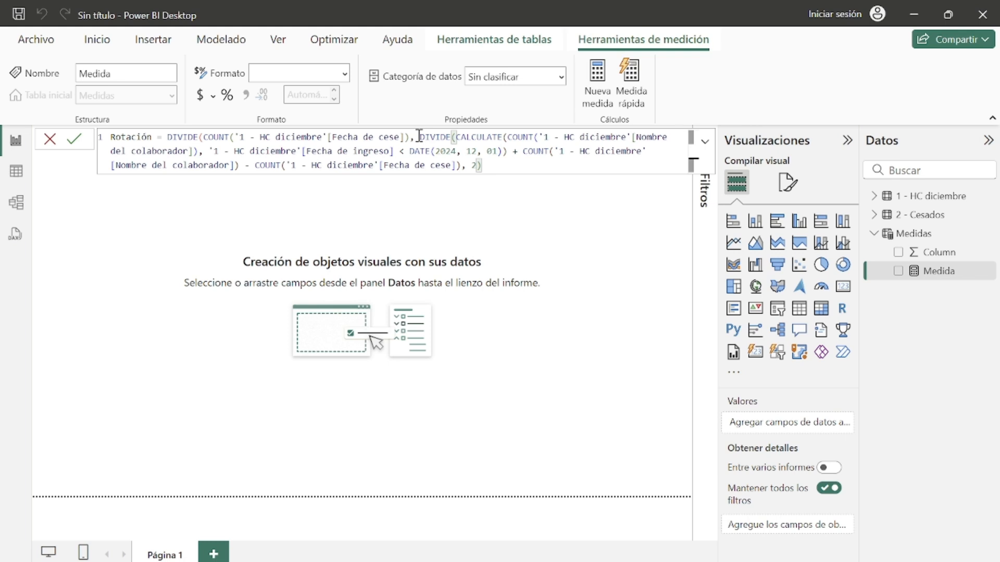
{"action": "left_click_drag", "start_coordinate": [420, 138], "coordinate": [487, 165]}
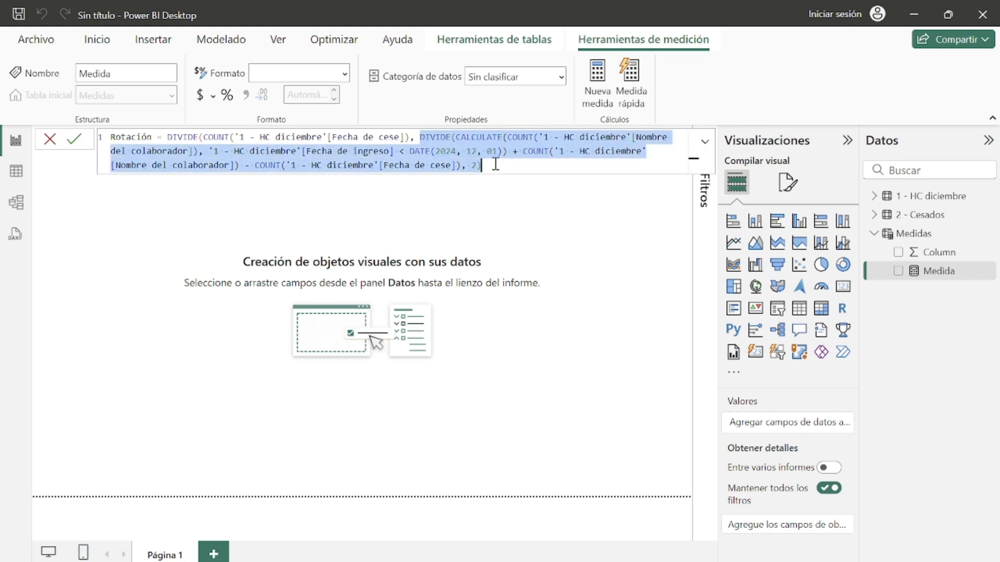
{"action": "left_click", "coordinate": [173, 138]}
{"action": "left_click_drag", "start_coordinate": [173, 138], "coordinate": [521, 167]}
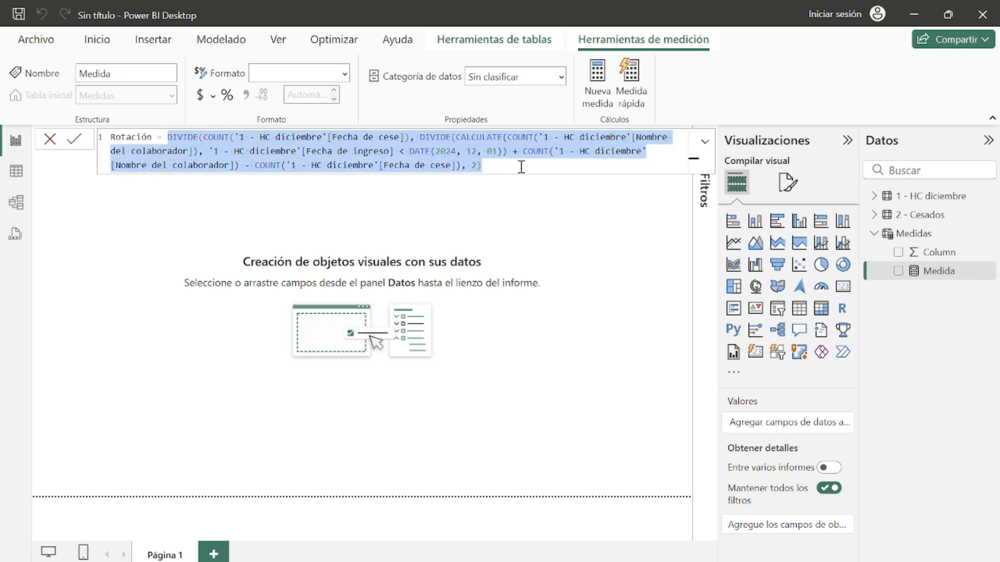
{"action": "left_click", "coordinate": [423, 140]}
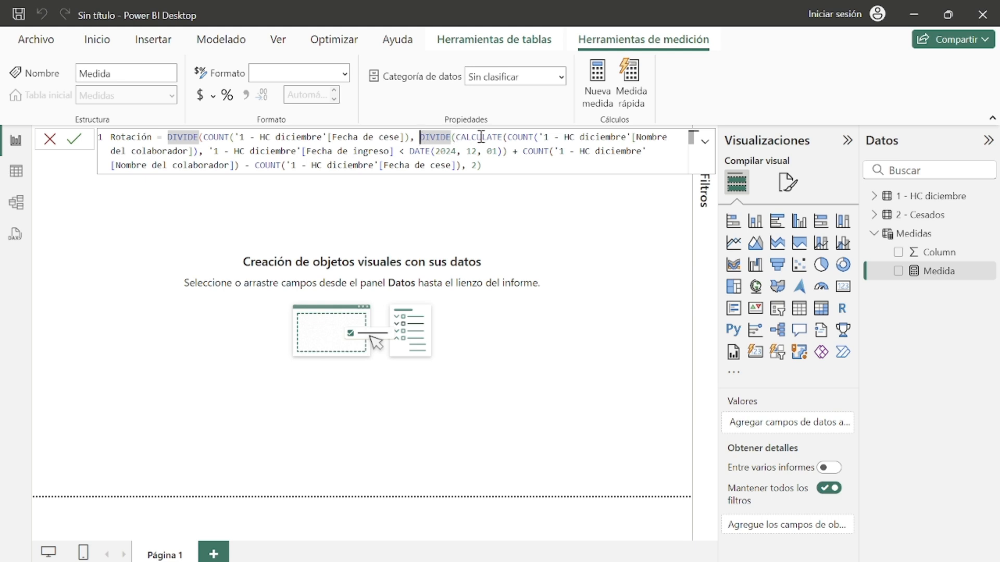
{"action": "left_click", "coordinate": [457, 138]}
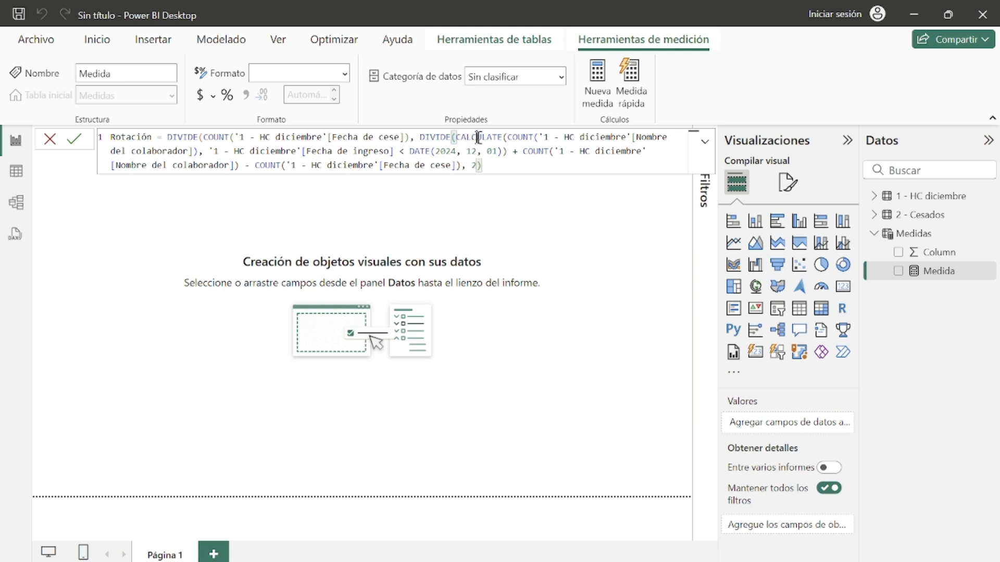
{"action": "left_click", "coordinate": [503, 137]}
{"action": "left_click", "coordinate": [537, 138]}
{"action": "left_click", "coordinate": [198, 153]}
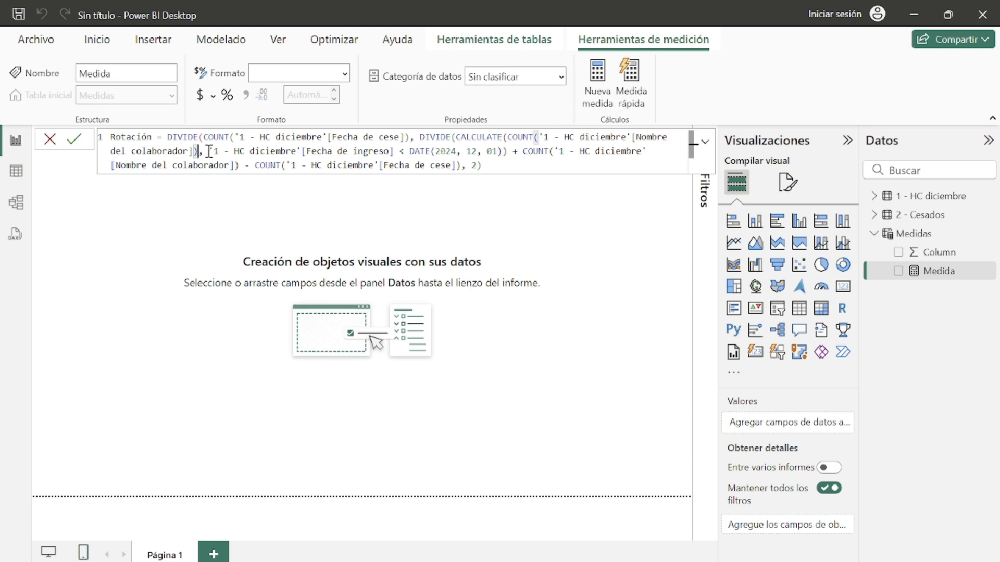
{"action": "left_click_drag", "start_coordinate": [208, 151], "coordinate": [508, 152]}
{"action": "left_click", "coordinate": [508, 153]}
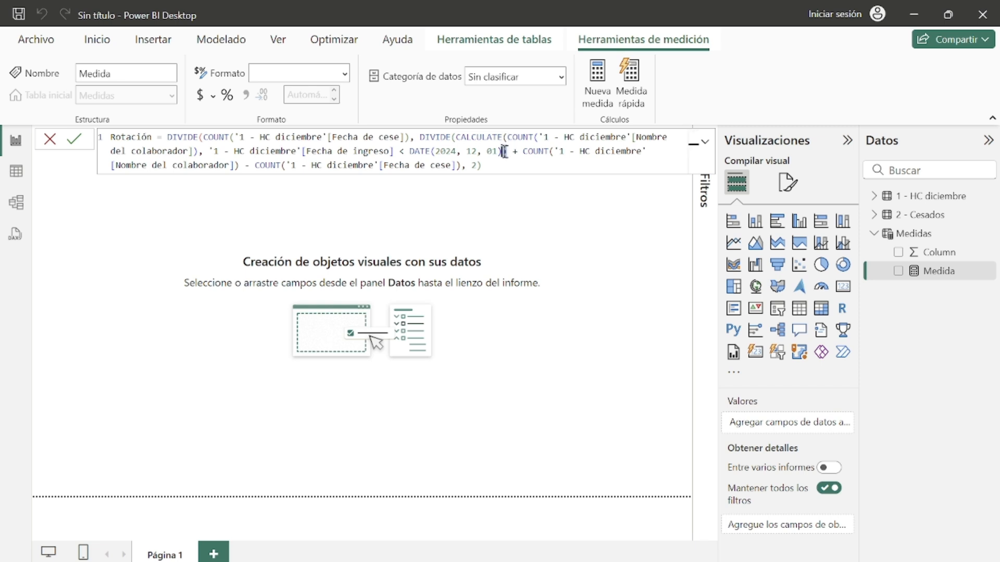
{"action": "left_click", "coordinate": [507, 139]}
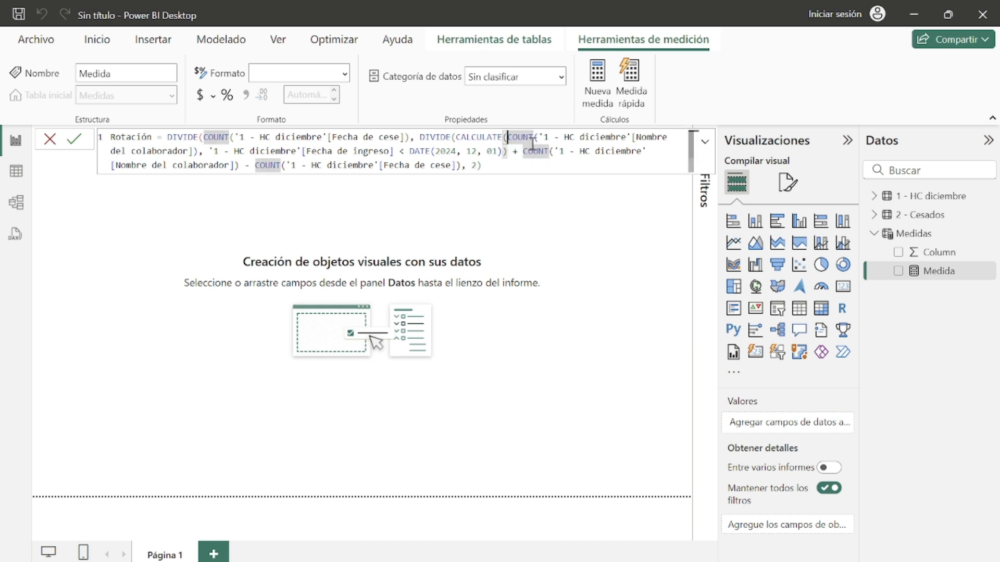
{"action": "left_click", "coordinate": [506, 152]}
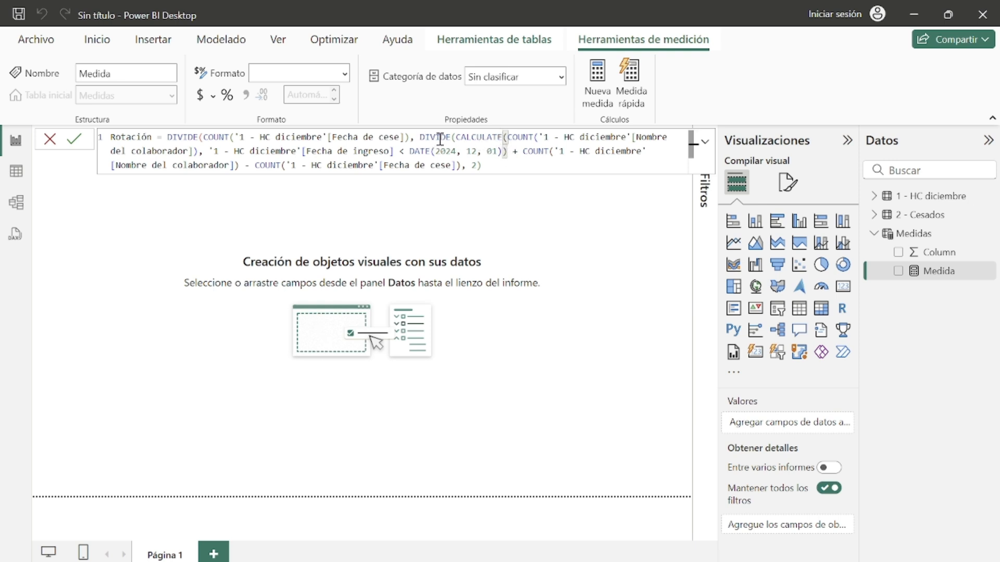
{"action": "left_click", "coordinate": [524, 151]}
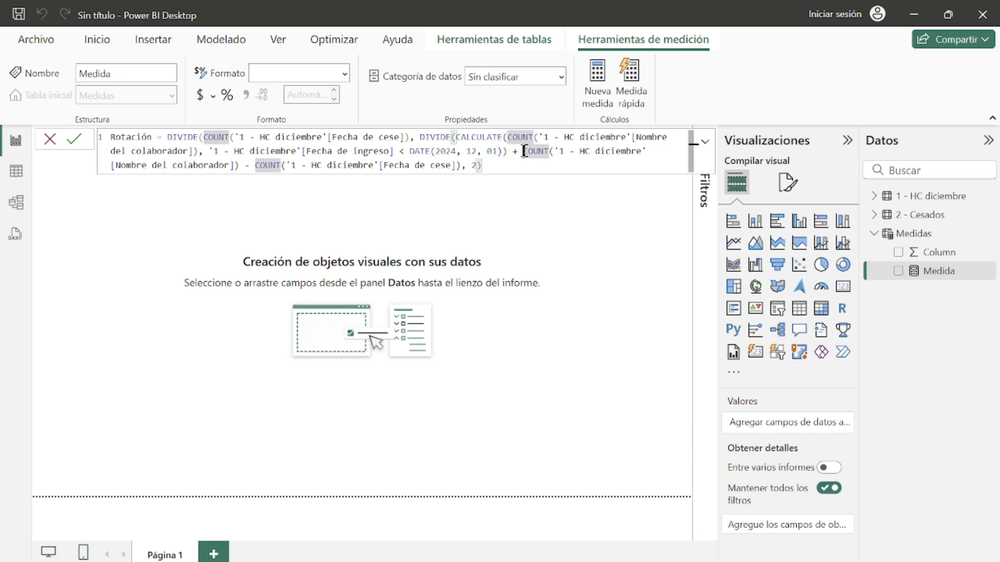
{"action": "left_click_drag", "start_coordinate": [524, 151], "coordinate": [462, 166]}
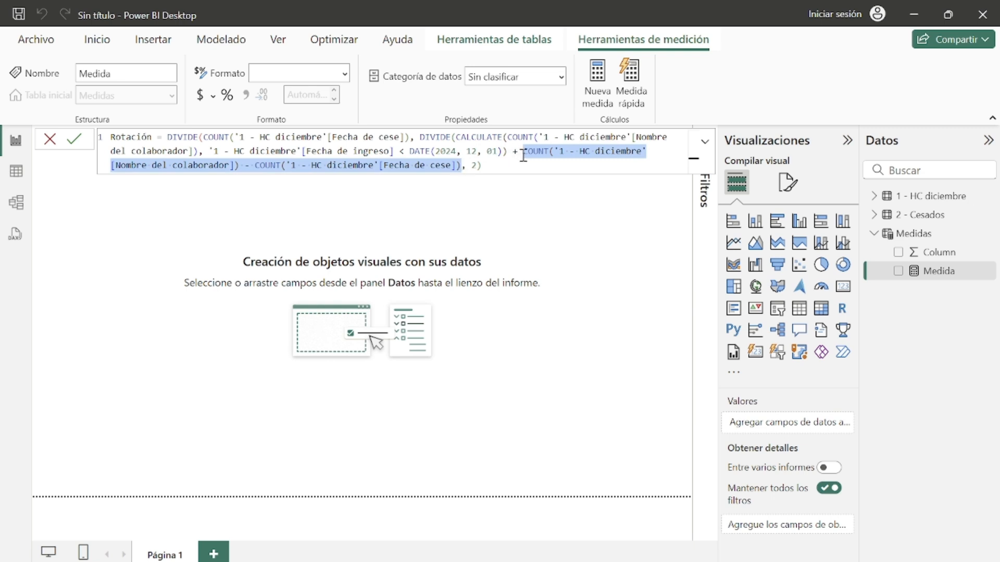
{"action": "left_click", "coordinate": [238, 166]}
{"action": "left_click_drag", "start_coordinate": [245, 166], "coordinate": [253, 166]}
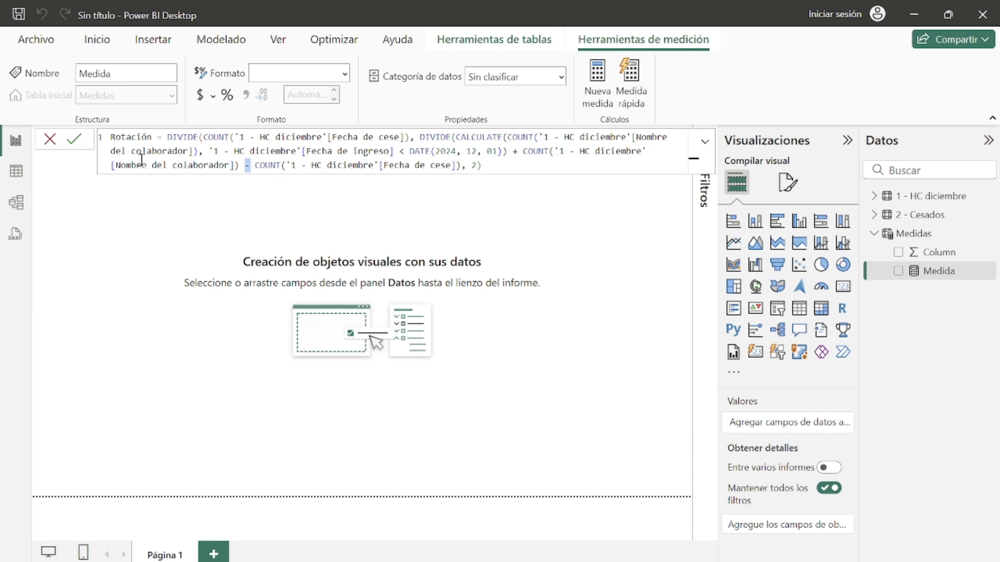
{"action": "left_click", "coordinate": [461, 165]}
Step: Enclose the COUNT of Nombre del colaborador minus the COUNT of Fecha de cese in parentheses
{"action": "left_click", "coordinate": [531, 151]}
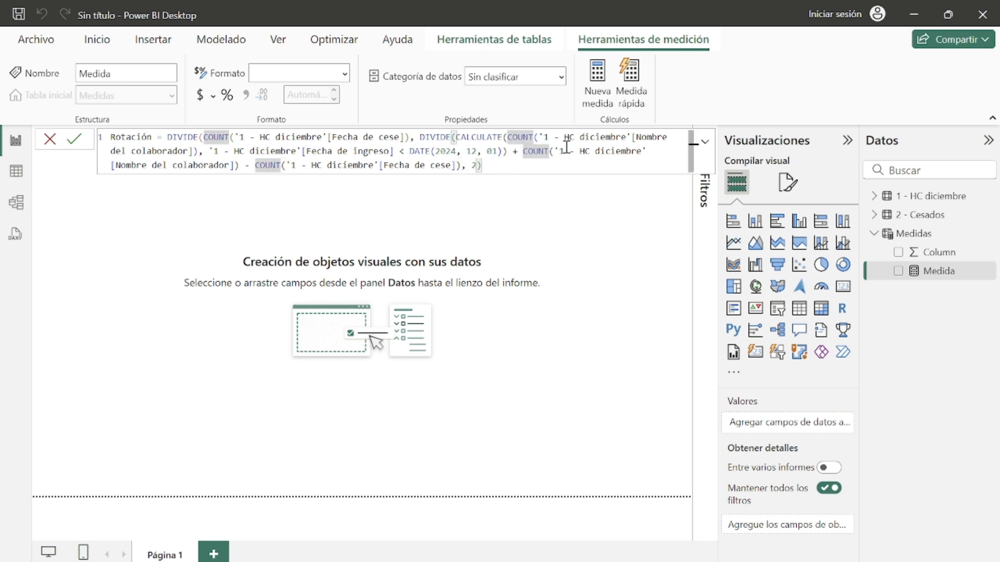
{"action": "type", "text": "("}
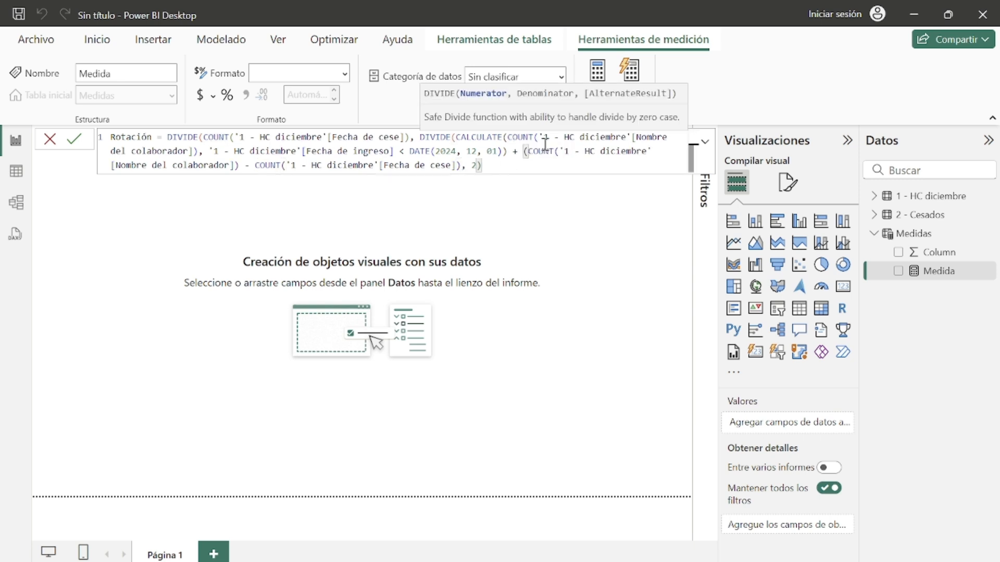
{"action": "left_click", "coordinate": [462, 165]}
{"action": "mouse_move", "coordinate": [465, 163]}
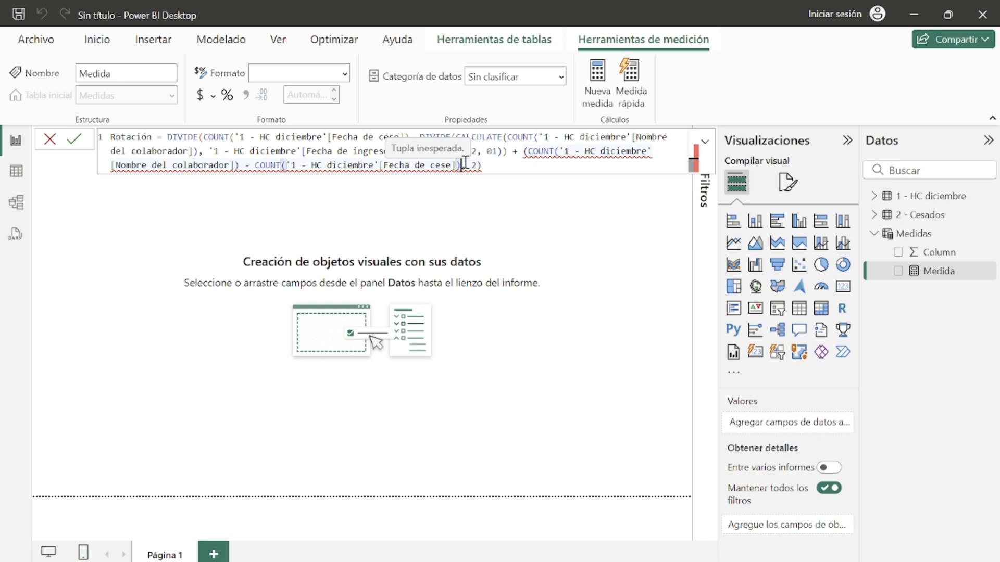
{"action": "type", "text": ")"}
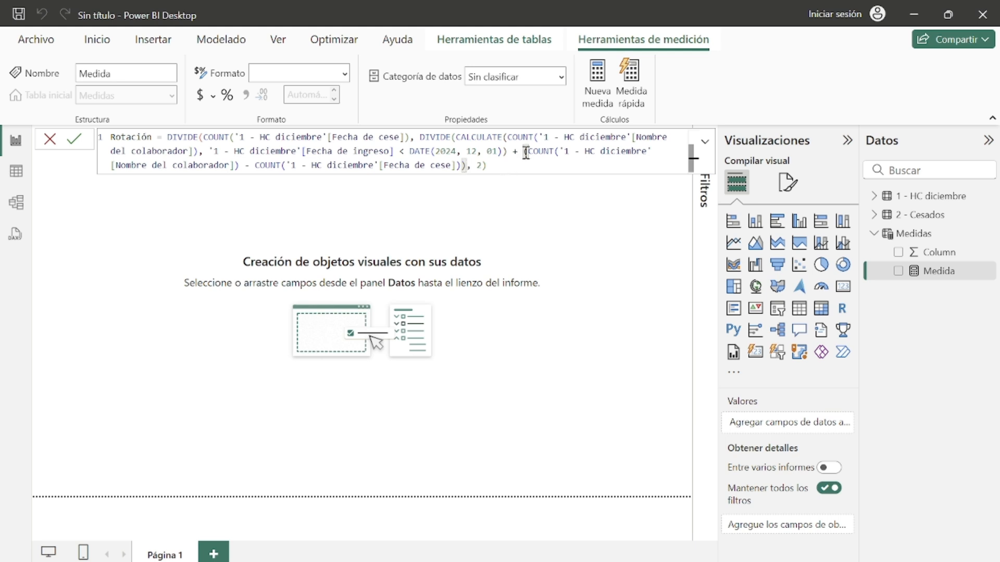
Step: Add the closing parenthesis for the outer DIVIDE and commit the Rotación measure
{"action": "left_click_drag", "start_coordinate": [524, 152], "coordinate": [475, 160]}
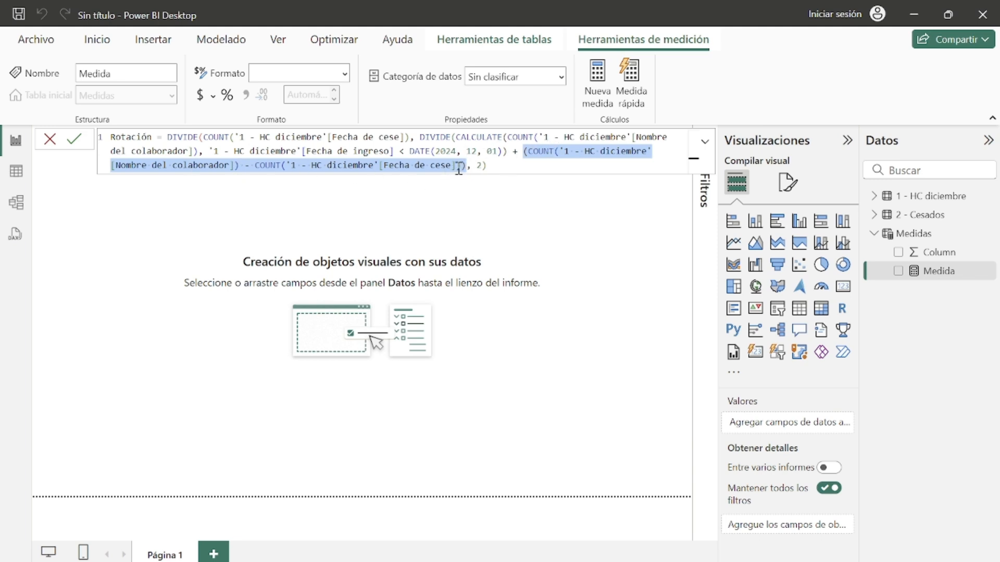
{"action": "left_click", "coordinate": [516, 152]}
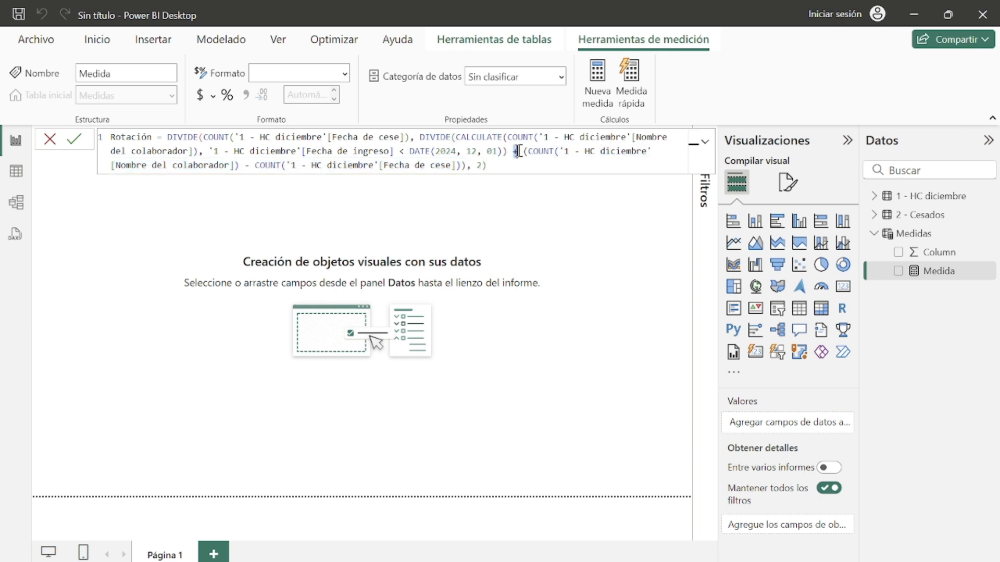
{"action": "left_click_drag", "start_coordinate": [507, 152], "coordinate": [451, 136]}
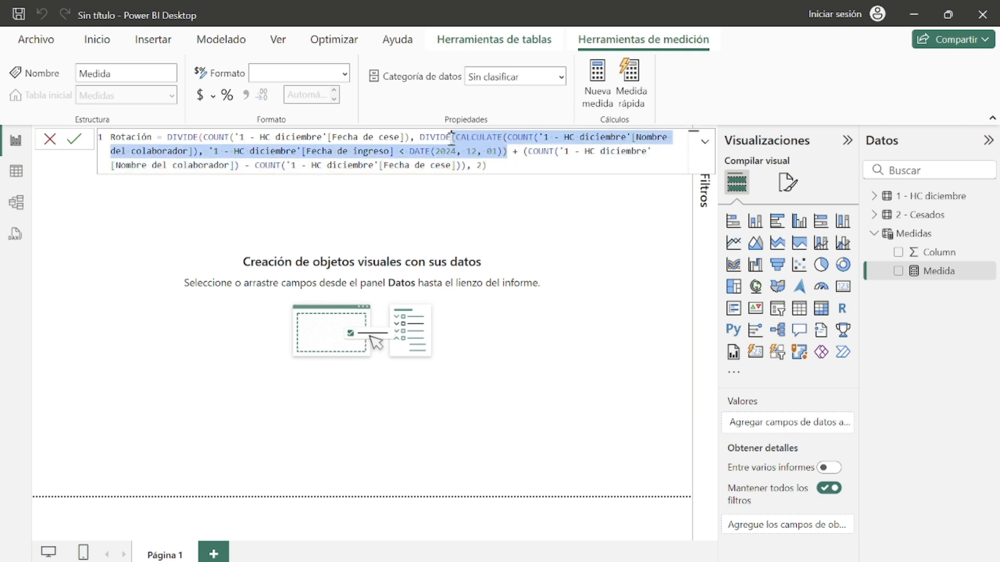
{"action": "left_click", "coordinate": [501, 163]}
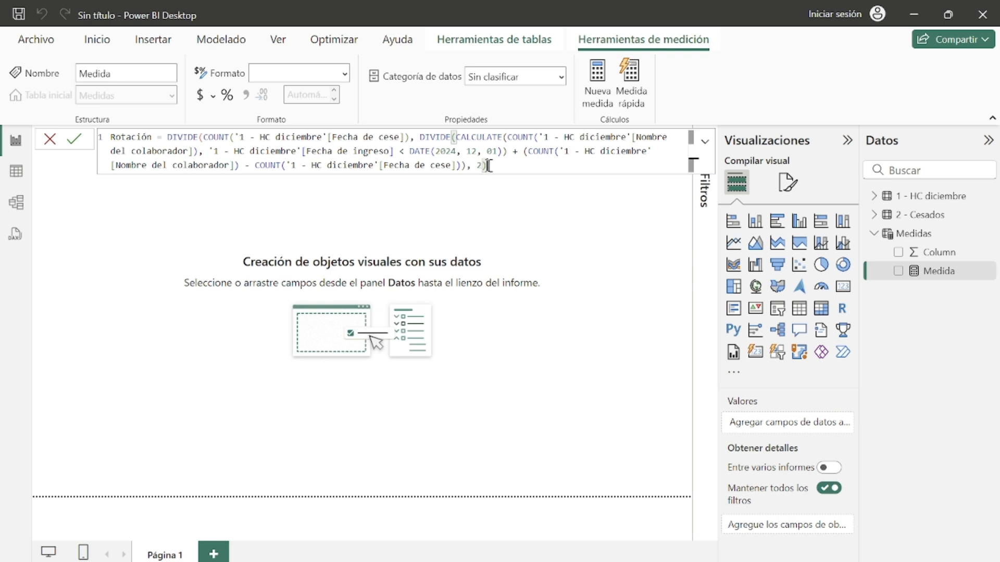
{"action": "left_click", "coordinate": [203, 137]}
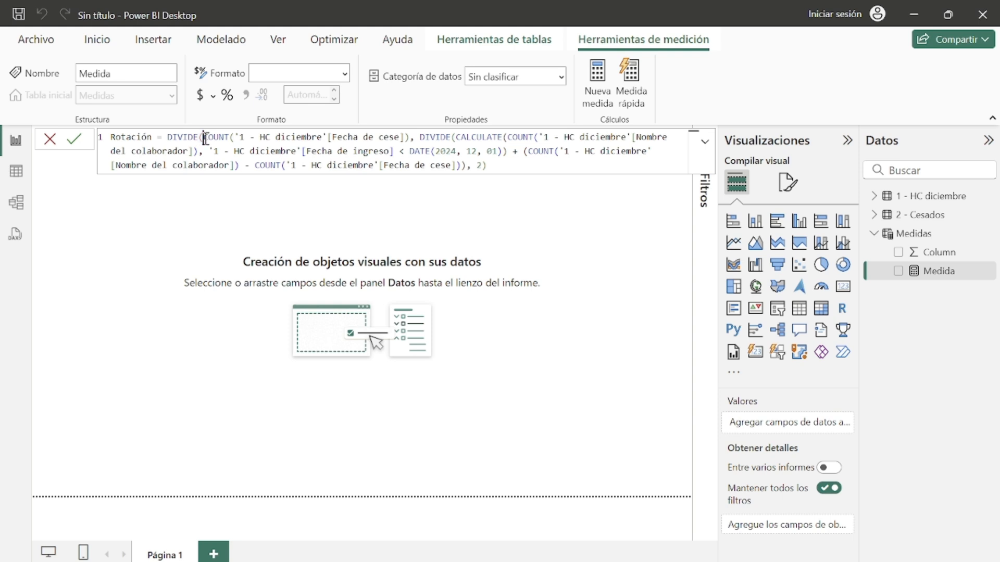
{"action": "left_click", "coordinate": [204, 139]}
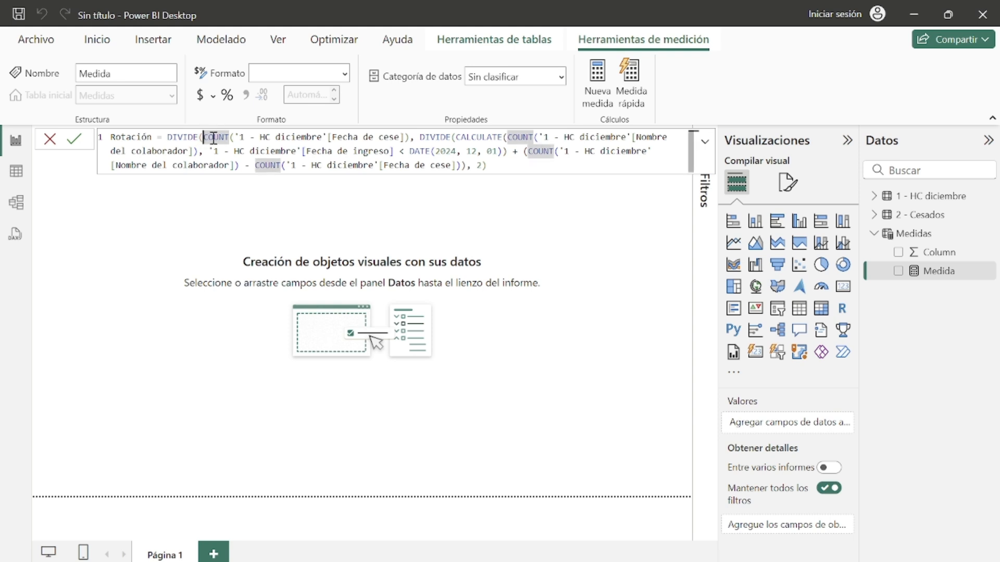
{"action": "left_click", "coordinate": [499, 166]}
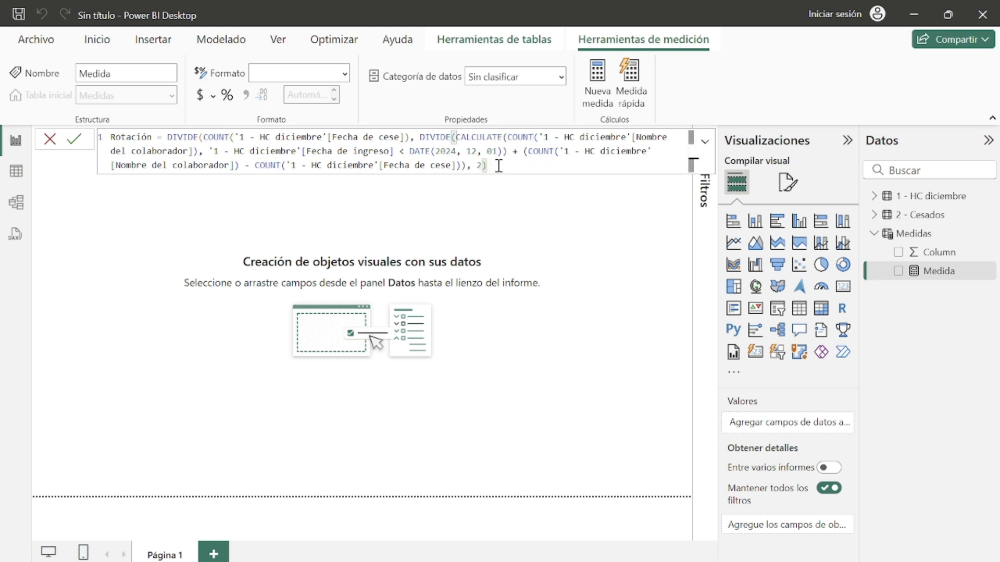
{"action": "type", "text": ")"}
{"action": "key", "text": "BackSpace"}
{"action": "type", "text": ")"}
{"action": "double_click", "coordinate": [482, 165]}
{"action": "left_click", "coordinate": [501, 170]}
{"action": "key", "text": "Return"}
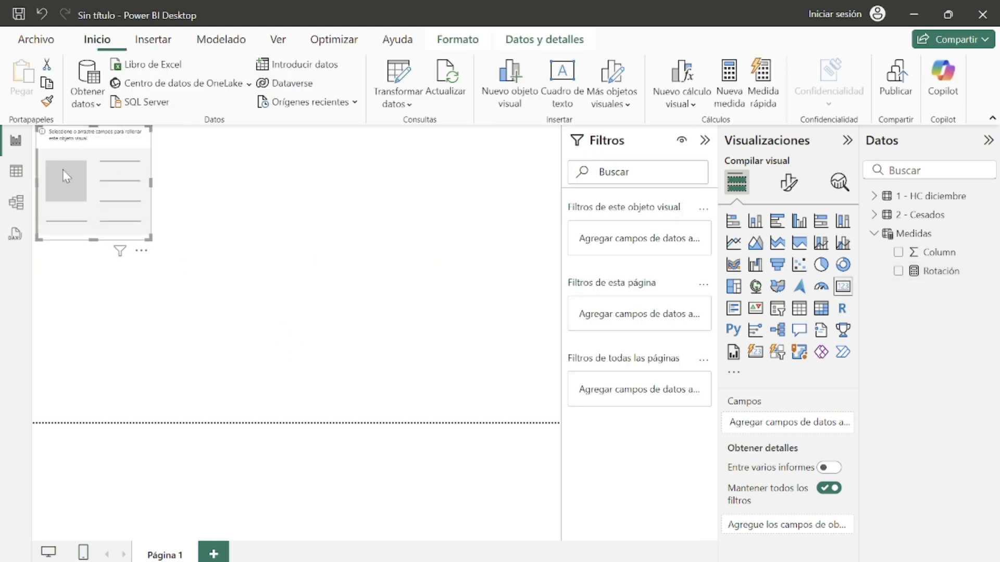
Step: Move the card visual onto the canvas and add the Rotación measure to it
{"action": "left_click_drag", "start_coordinate": [66, 175], "coordinate": [271, 257]}
{"action": "left_click", "coordinate": [898, 271]}
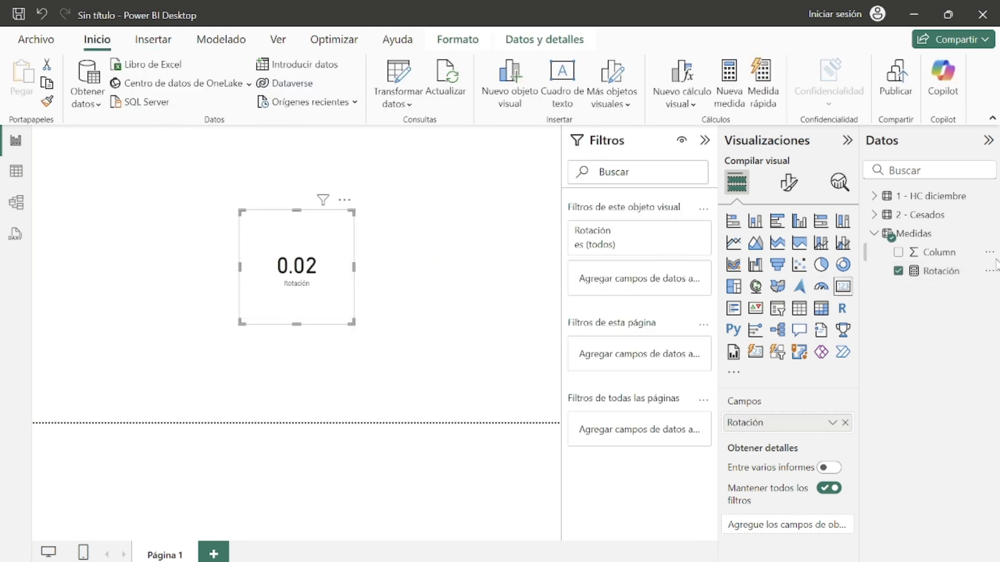
Step: Format the Rotación measure as a percentage with 2 decimal places
{"action": "left_click", "coordinate": [963, 277]}
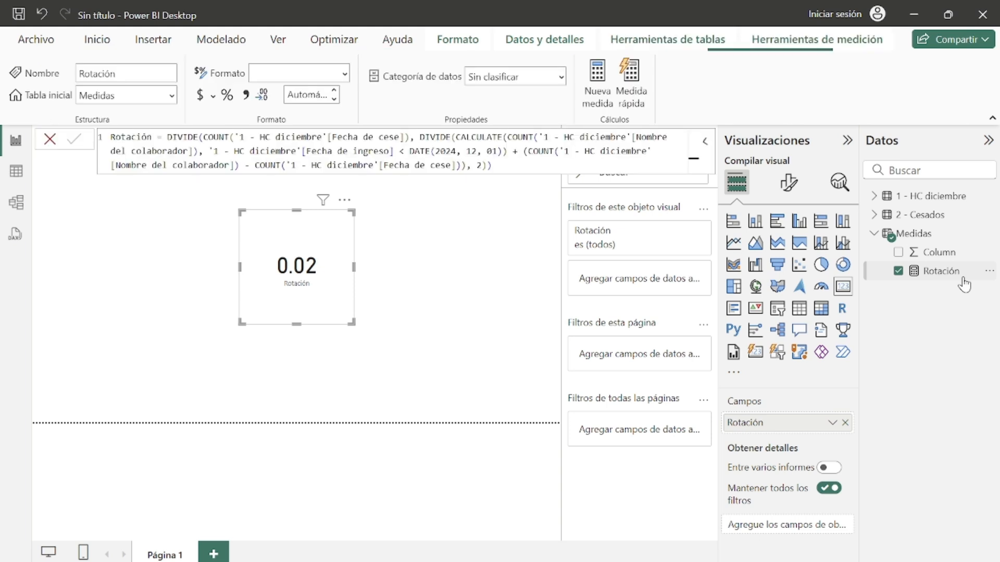
{"action": "left_click", "coordinate": [227, 96]}
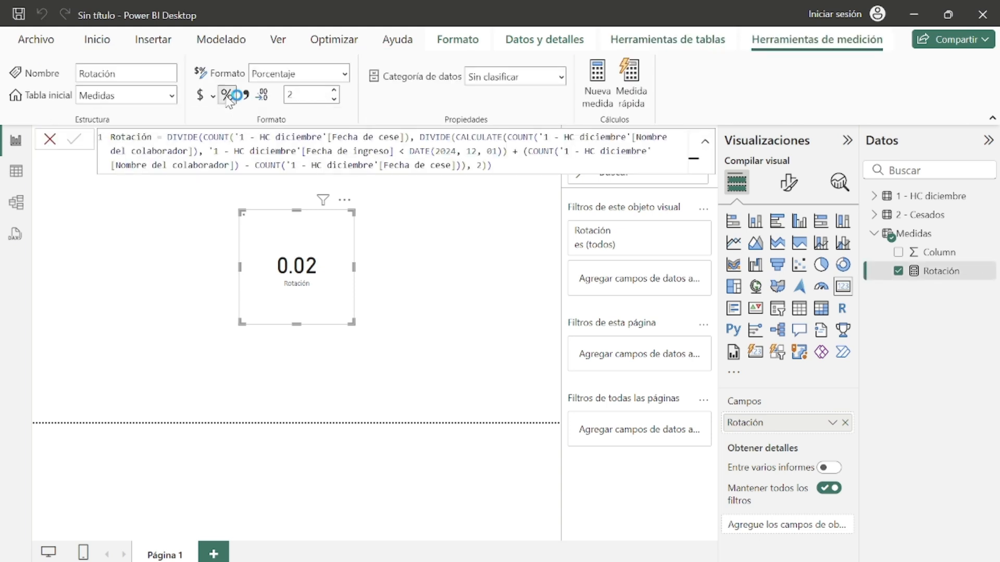
Step: Move the Rotación card to the top-left corner of the canvas and adjust its size
{"action": "left_click_drag", "start_coordinate": [348, 247], "coordinate": [130, 197]}
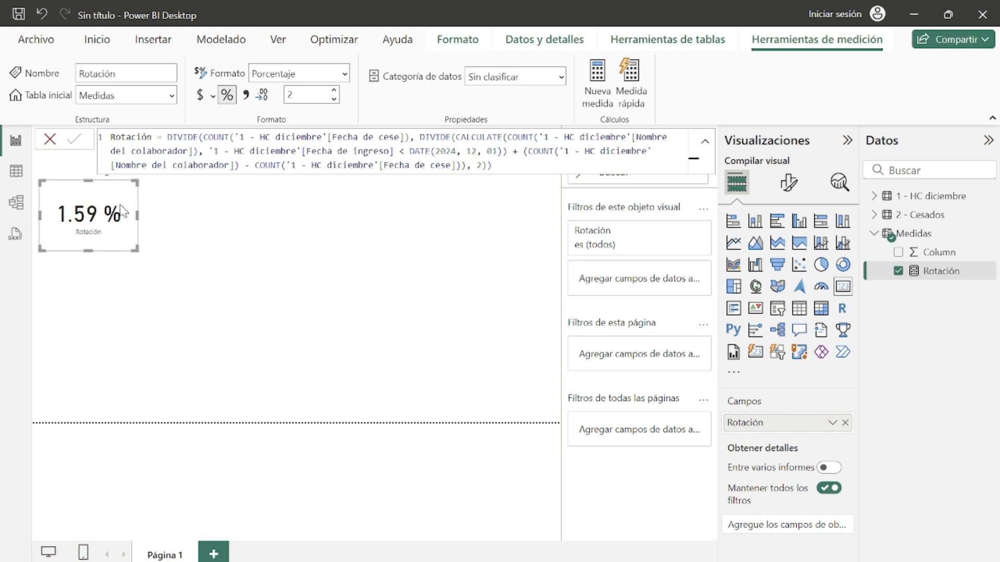
{"action": "left_click_drag", "start_coordinate": [122, 196], "coordinate": [123, 196]}
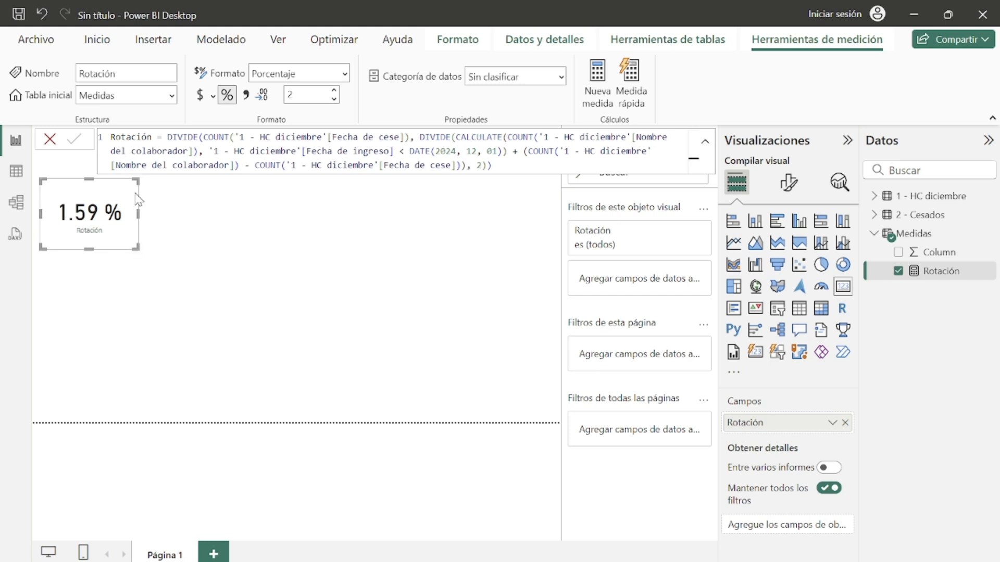
{"action": "left_click_drag", "start_coordinate": [132, 210], "coordinate": [132, 200]}
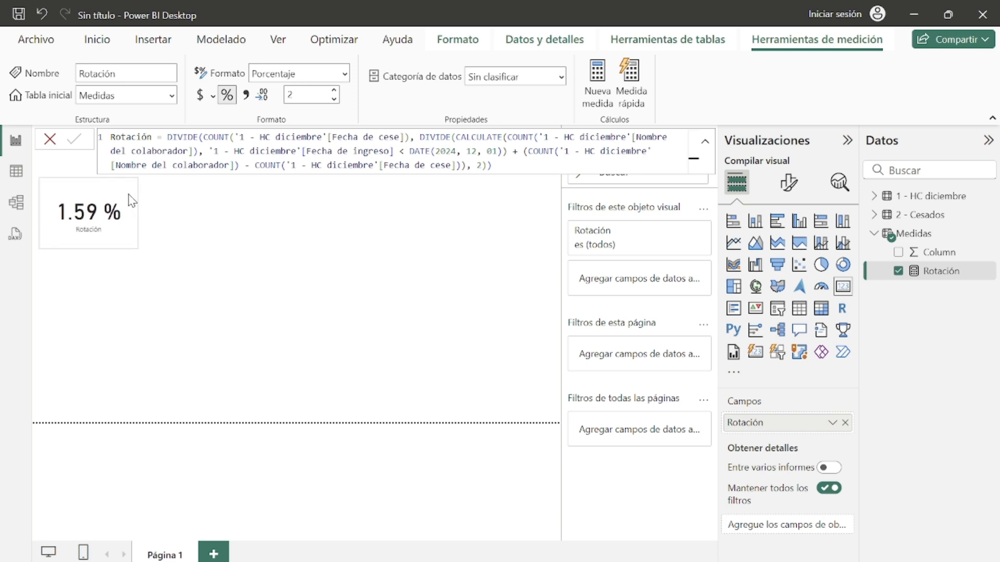
Step: Open the example Rotación final report to compare its layout, then return to the working file
{"action": "left_click", "coordinate": [310, 335]}
{"action": "left_click", "coordinate": [715, 541]}
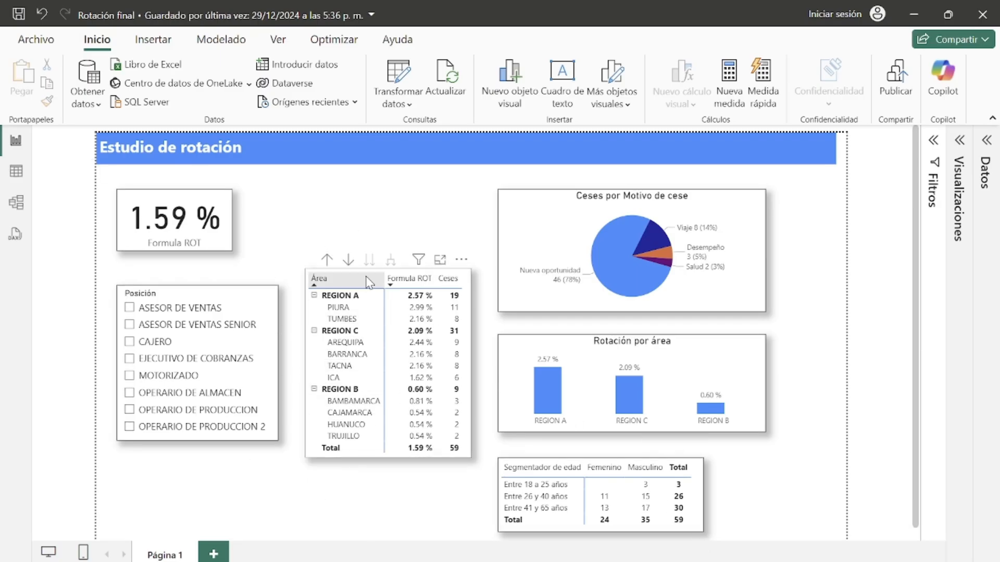
{"action": "left_click", "coordinate": [914, 16]}
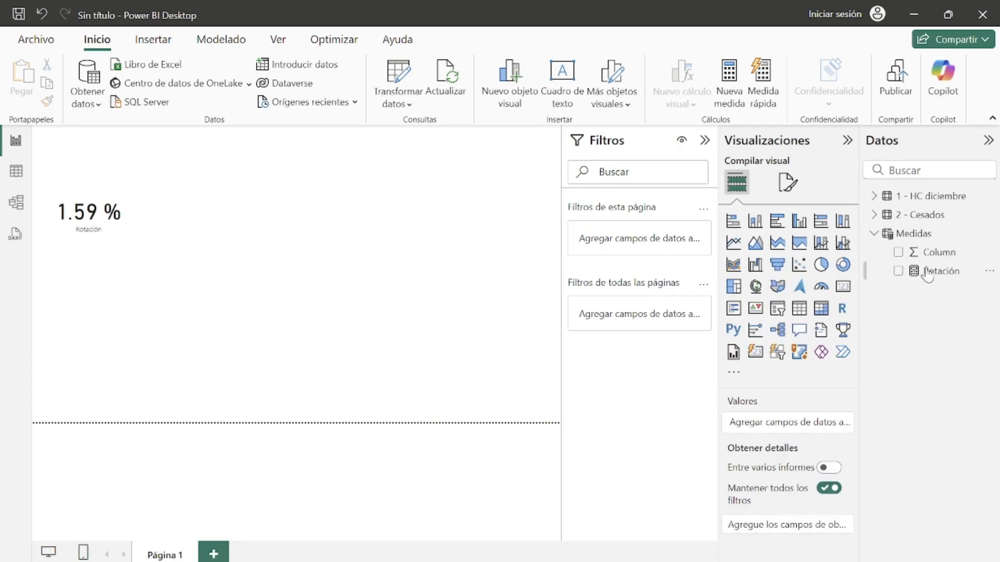
Step: Create a new measure in Medidas: Ceses = COUNT('1 - HC diciembre'[Fecha de cese])
{"action": "left_click", "coordinate": [945, 235]}
{"action": "left_click", "coordinate": [990, 233]}
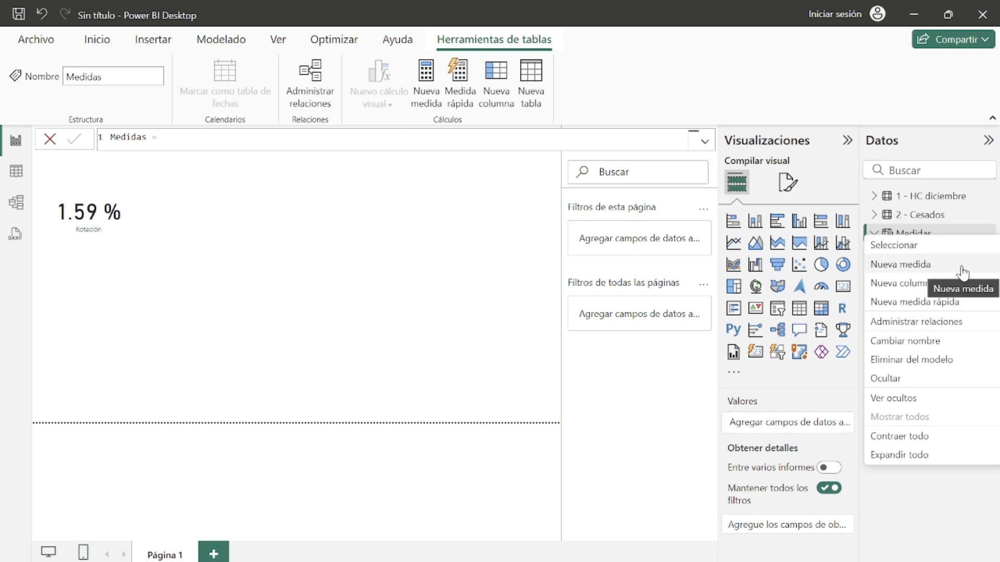
{"action": "left_click", "coordinate": [932, 274]}
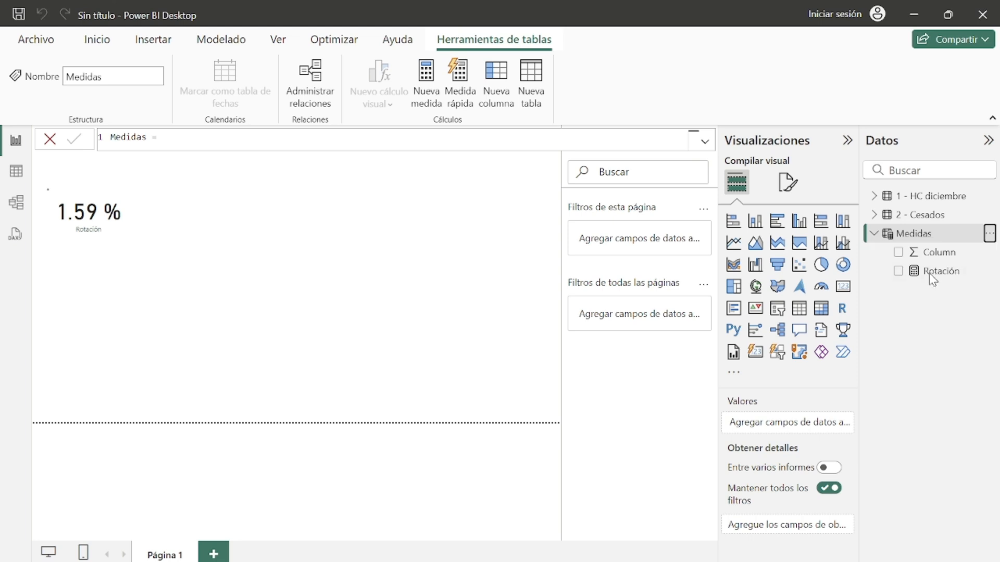
{"action": "type", "text": "Medi"}
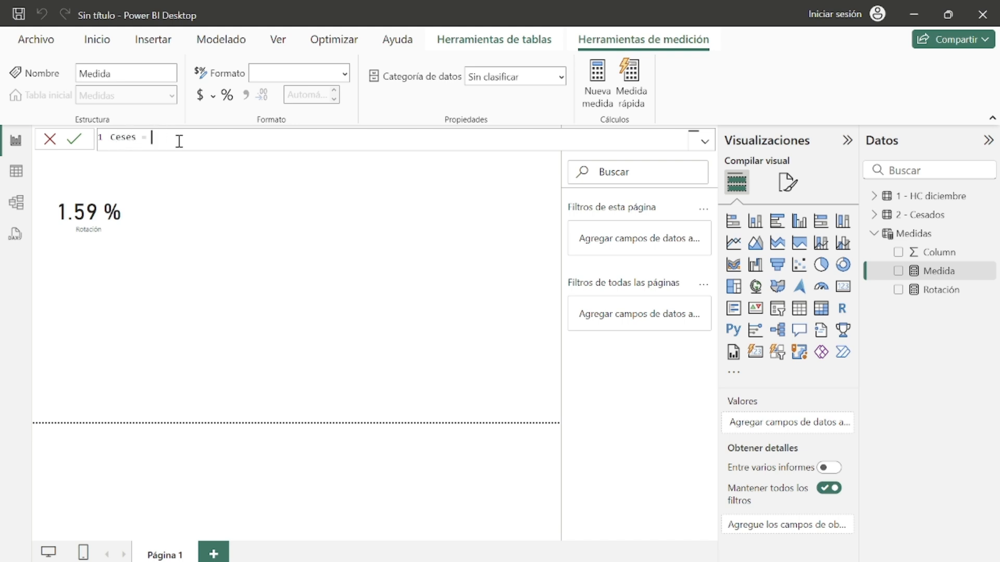
{"action": "type", "text": "coun"}
{"action": "left_click", "coordinate": [224, 165]}
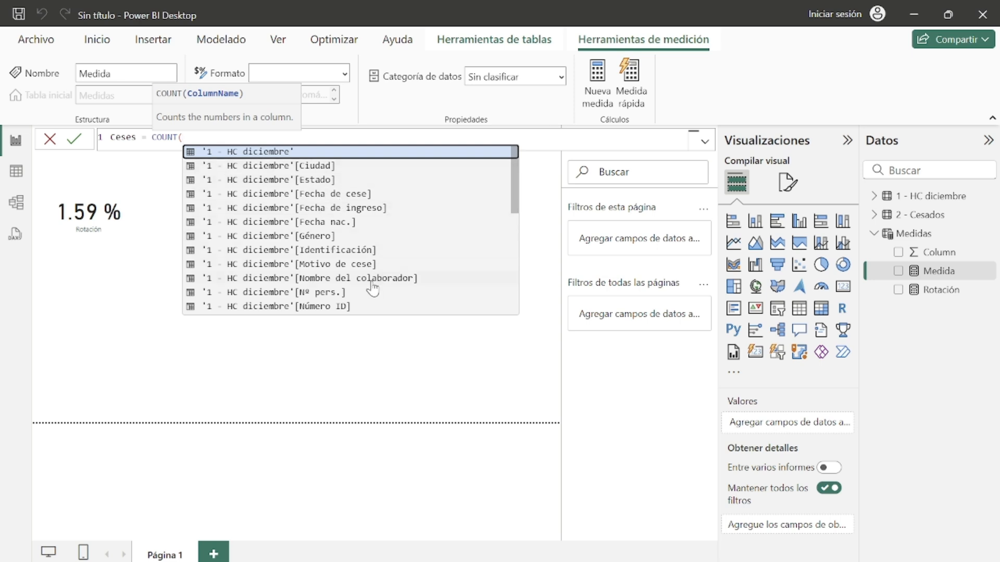
{"action": "left_click", "coordinate": [339, 200]}
{"action": "type", "text": ")"}
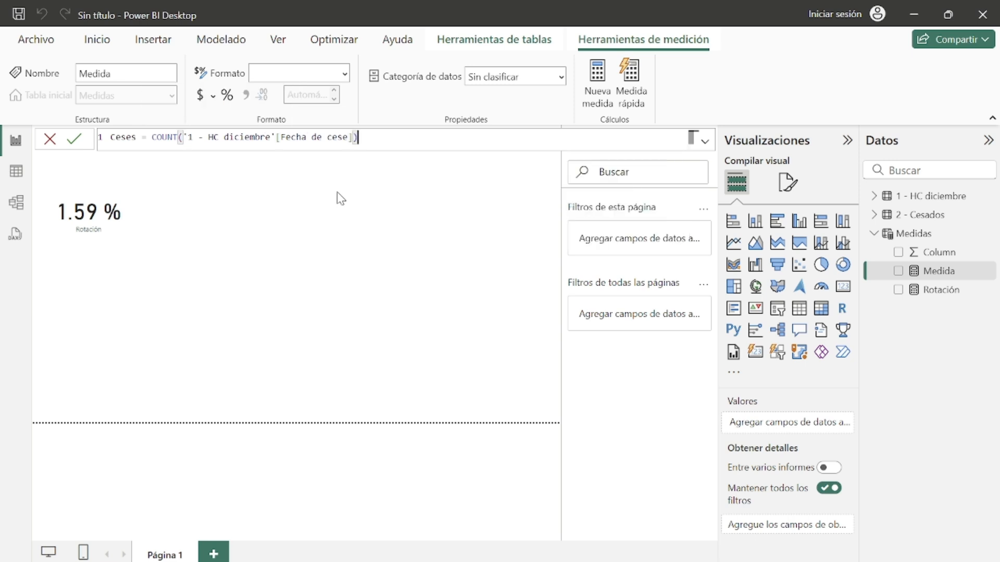
{"action": "key", "text": "Return"}
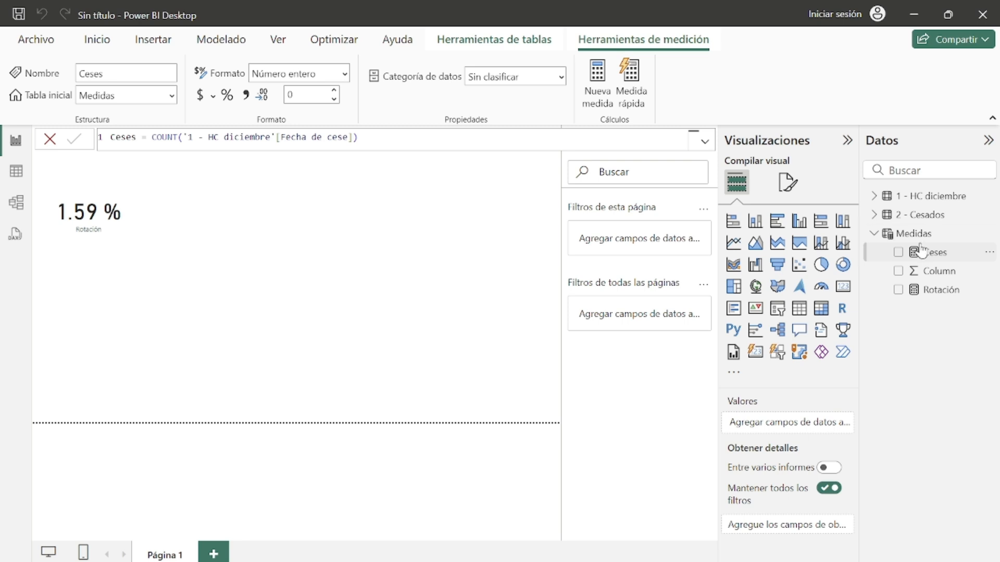
Step: Insert a matrix with Área as rows and Rotación and Ceses as values, placed beside the card
{"action": "left_click", "coordinate": [891, 233]}
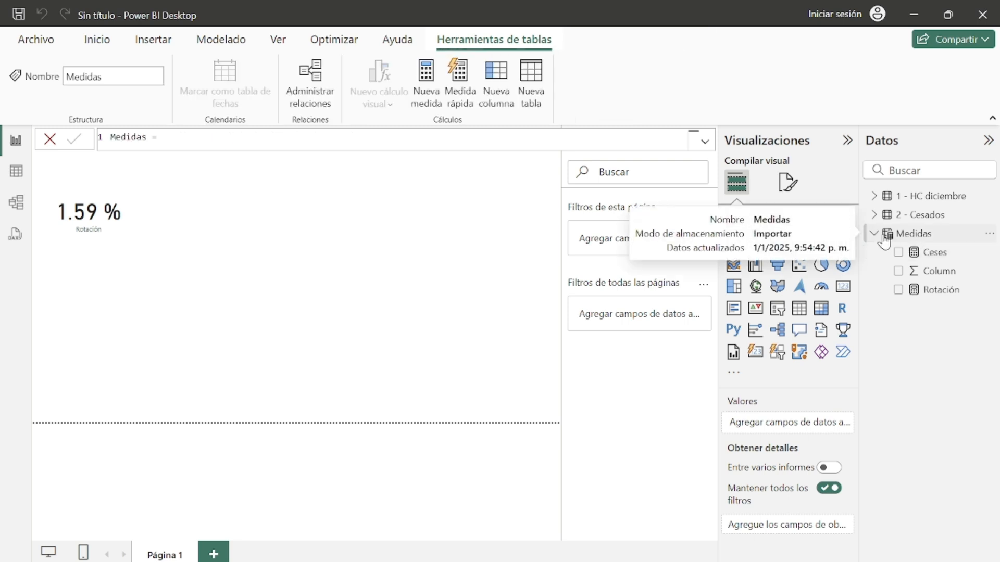
{"action": "left_click", "coordinate": [877, 202]}
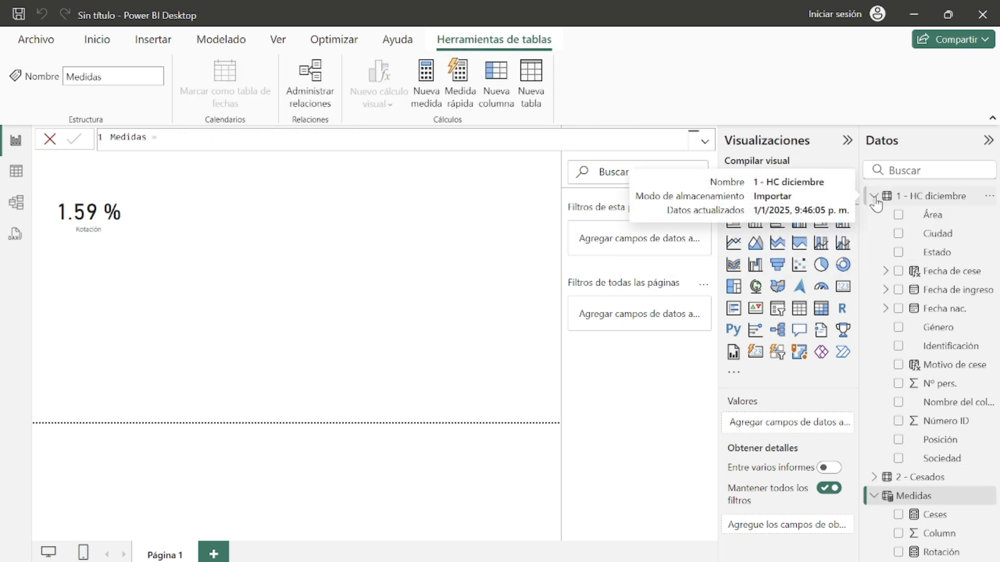
{"action": "left_click", "coordinate": [821, 308]}
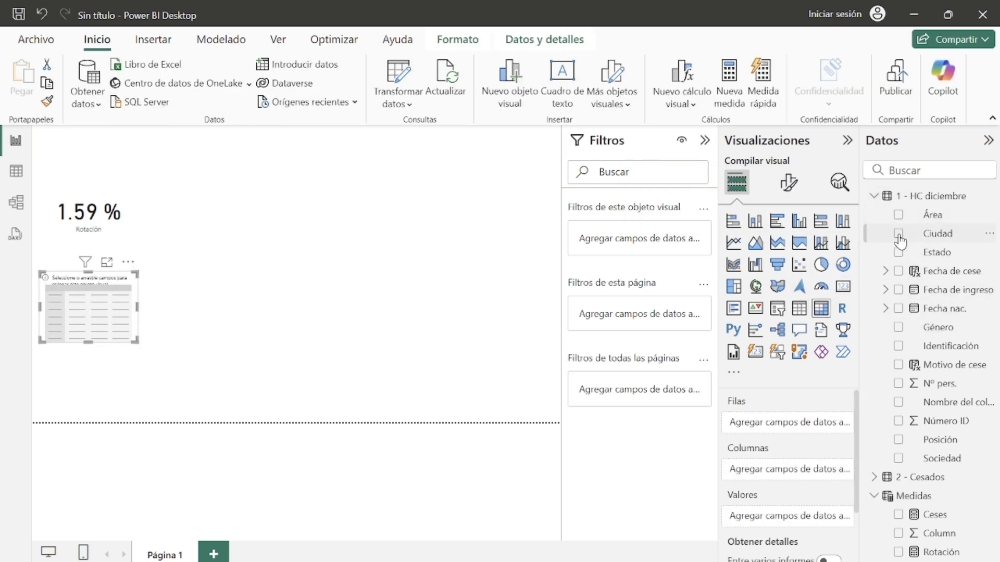
{"action": "left_click", "coordinate": [898, 233]}
{"action": "left_click", "coordinate": [899, 234]}
{"action": "left_click", "coordinate": [898, 215]}
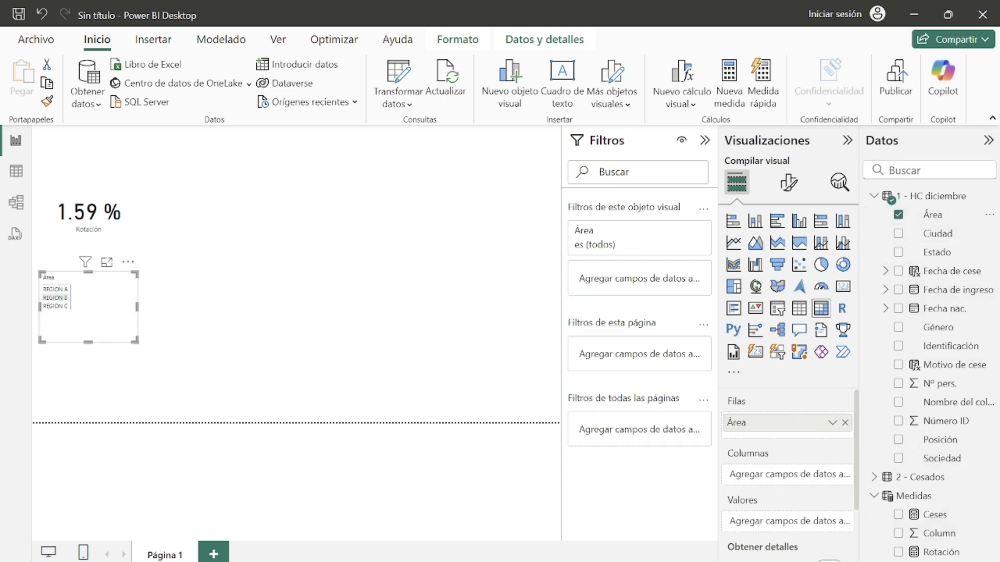
{"action": "left_click", "coordinate": [898, 552]}
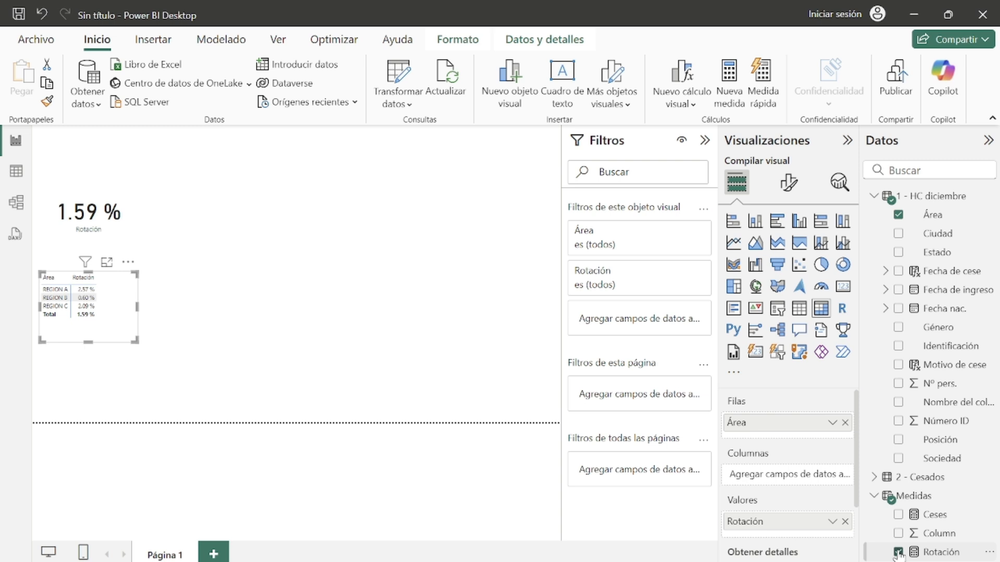
{"action": "left_click", "coordinate": [898, 514]}
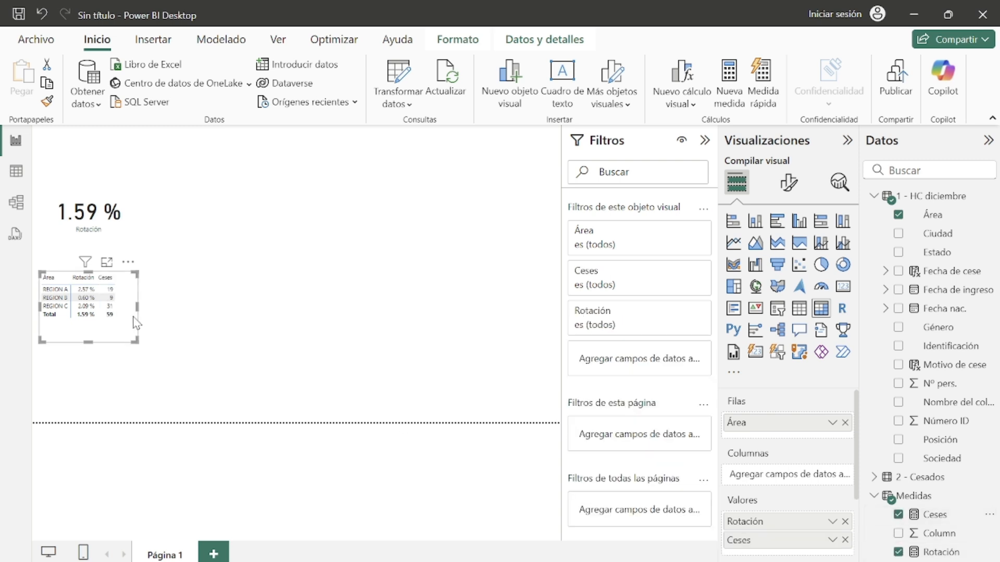
{"action": "left_click_drag", "start_coordinate": [134, 322], "coordinate": [267, 236]}
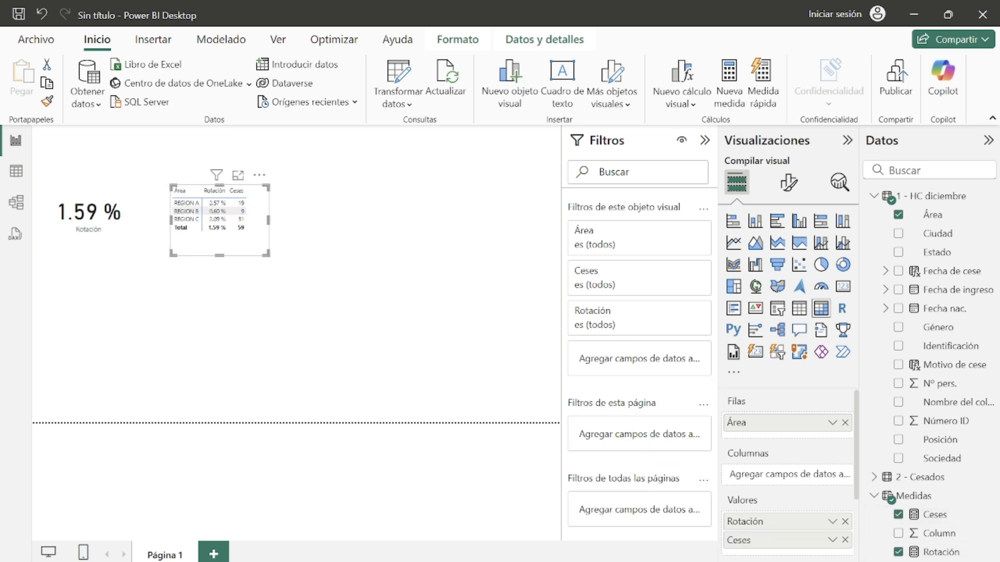
Step: Check the example report, then add Ciudad to the matrix rows beneath Área
{"action": "left_click", "coordinate": [724, 510]}
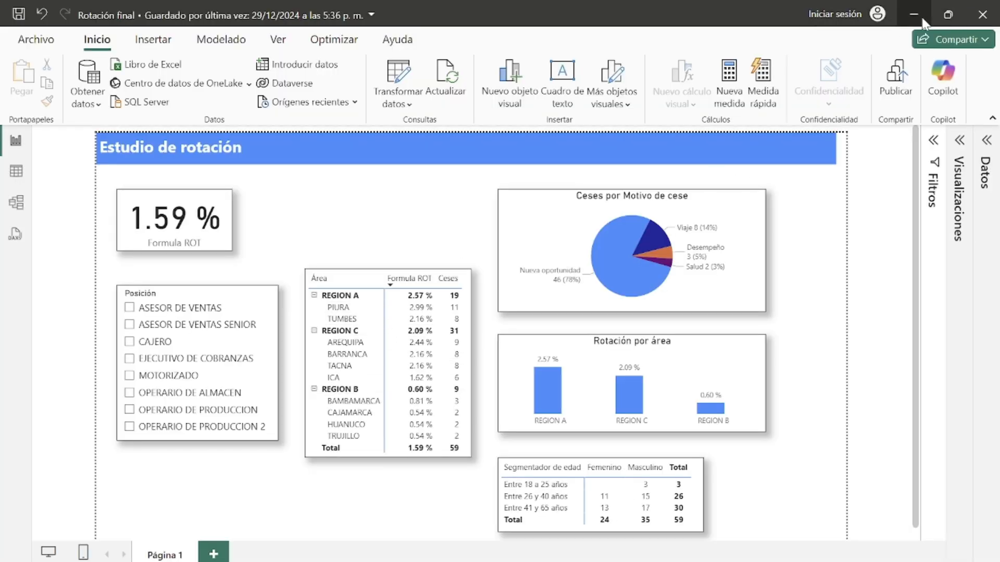
{"action": "left_click", "coordinate": [913, 15]}
{"action": "left_click", "coordinate": [898, 234]}
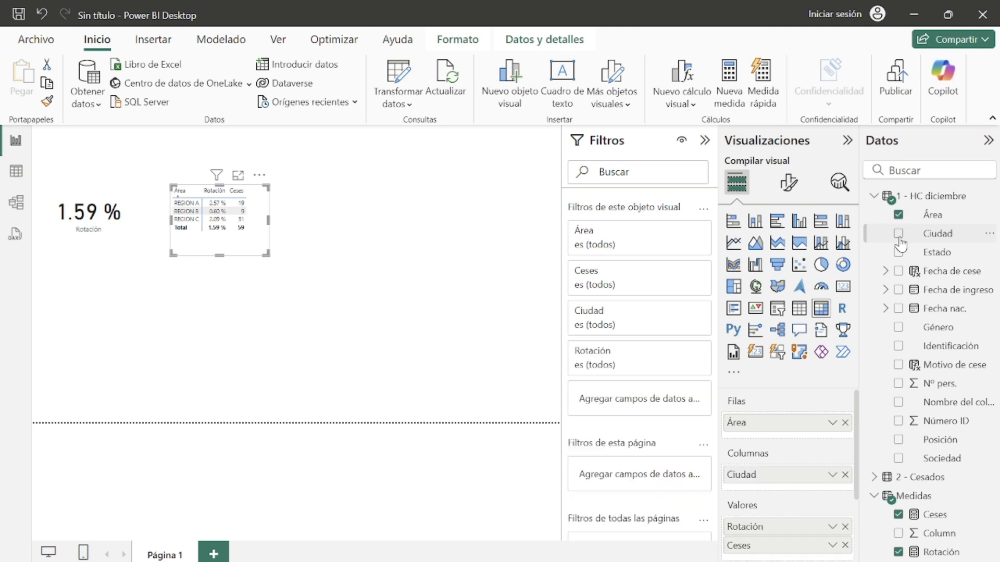
{"action": "left_click_drag", "start_coordinate": [780, 487], "coordinate": [776, 441]}
Step: Expand the matrix regions to show their cities and enlarge the matrix to fit all rows
{"action": "left_click_drag", "start_coordinate": [268, 254], "coordinate": [300, 279]}
{"action": "scroll", "coordinate": [282, 306], "scroll_direction": "up", "scroll_amount": 2}
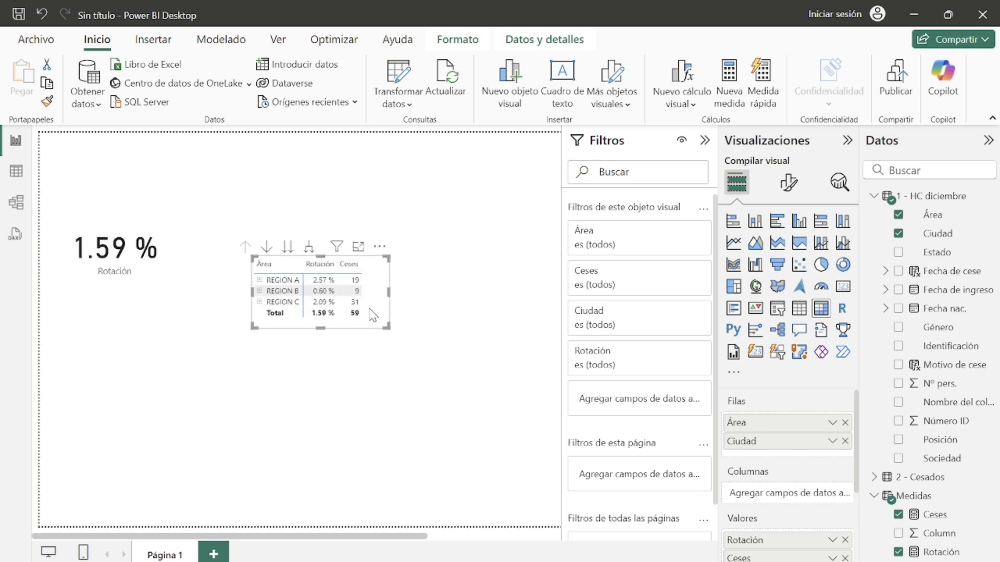
{"action": "scroll", "coordinate": [369, 309], "scroll_direction": "up", "scroll_amount": 2}
{"action": "left_click_drag", "start_coordinate": [488, 350], "coordinate": [460, 327]}
{"action": "left_click", "coordinate": [290, 301]}
{"action": "left_click", "coordinate": [294, 299]}
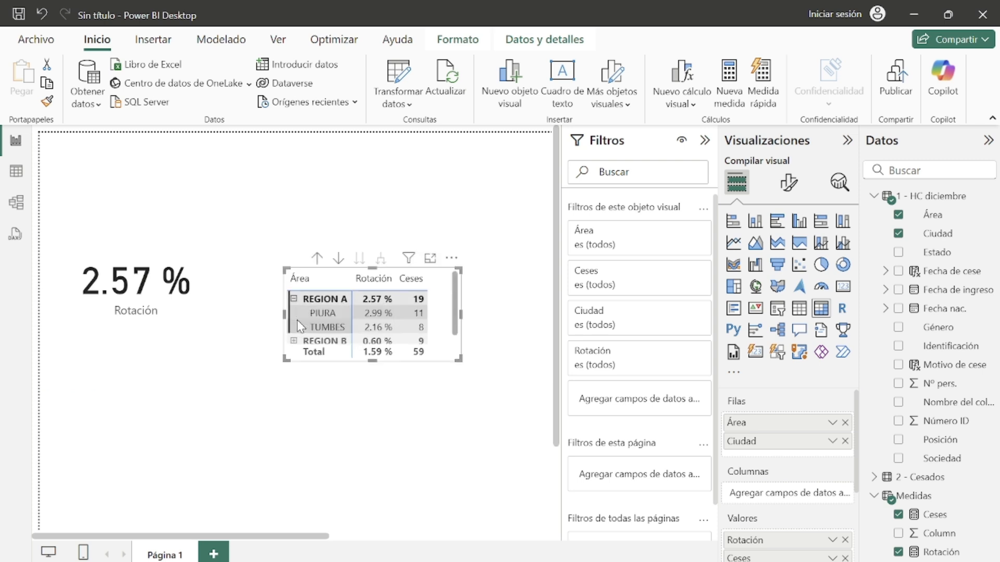
{"action": "scroll", "coordinate": [340, 341], "scroll_direction": "down", "scroll_amount": 5}
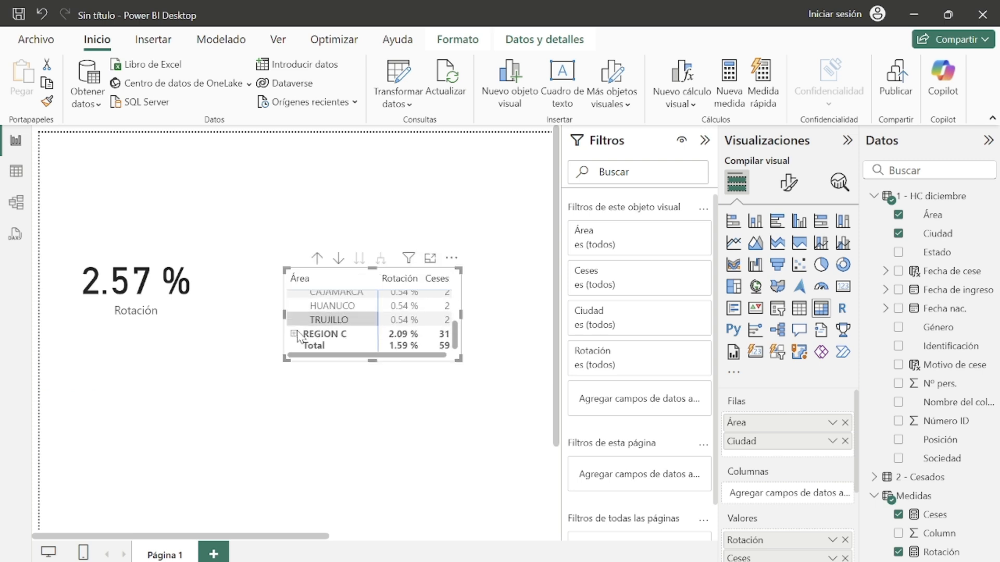
{"action": "left_click_drag", "start_coordinate": [457, 358], "coordinate": [492, 527]}
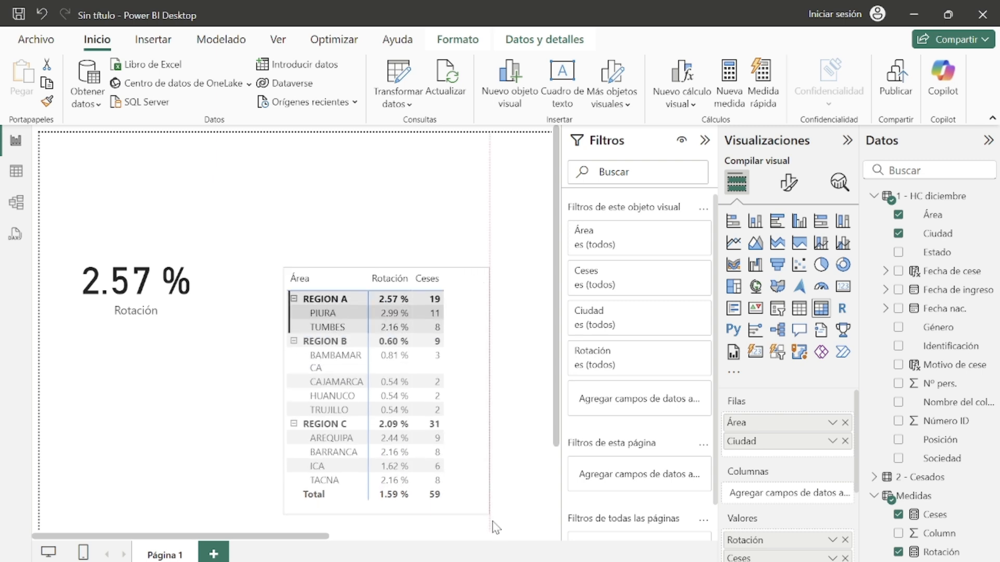
Step: Clear the region selection, then reposition and resize the matrix
{"action": "left_click", "coordinate": [329, 294]}
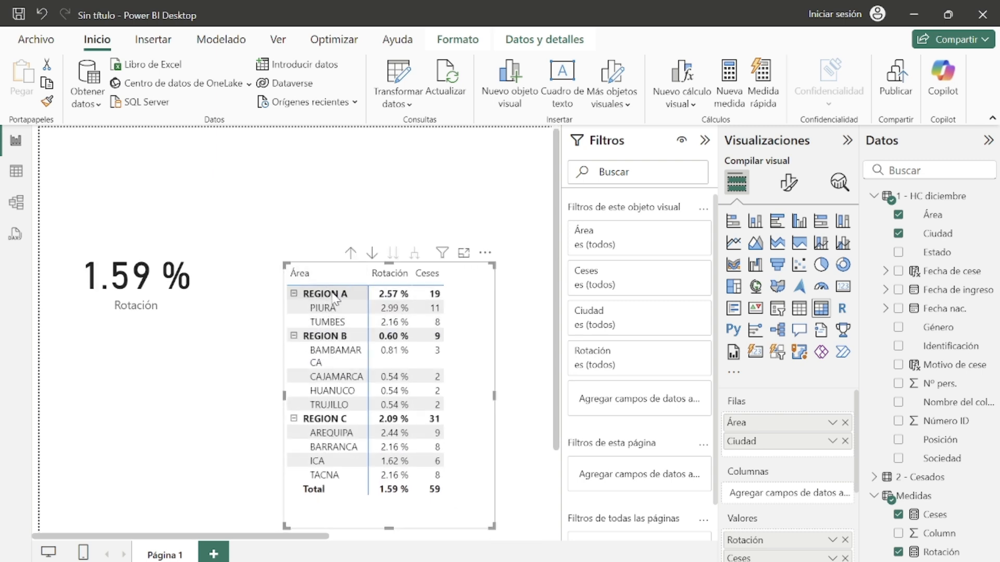
{"action": "left_click_drag", "start_coordinate": [484, 362], "coordinate": [442, 321]}
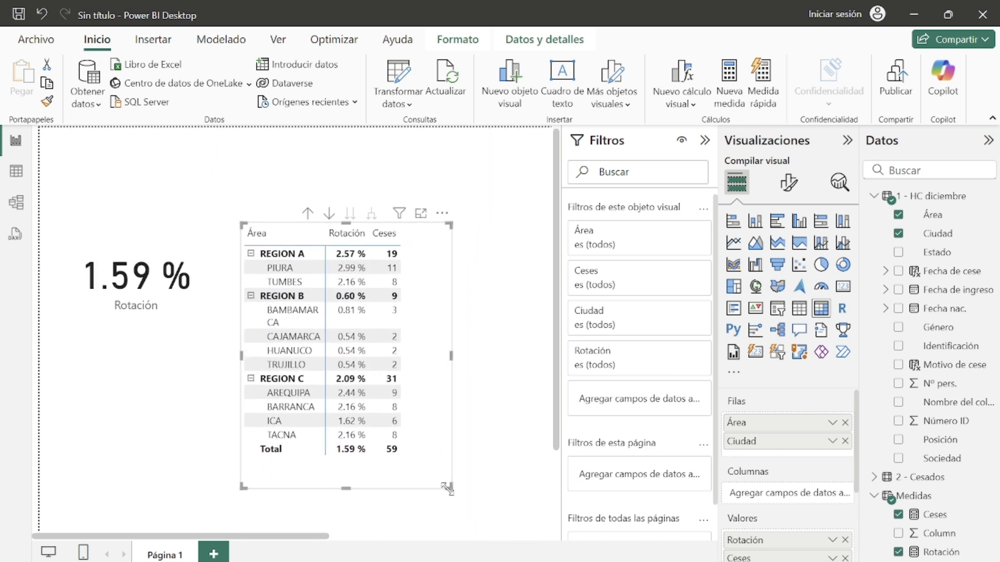
{"action": "left_click_drag", "start_coordinate": [446, 488], "coordinate": [425, 463]}
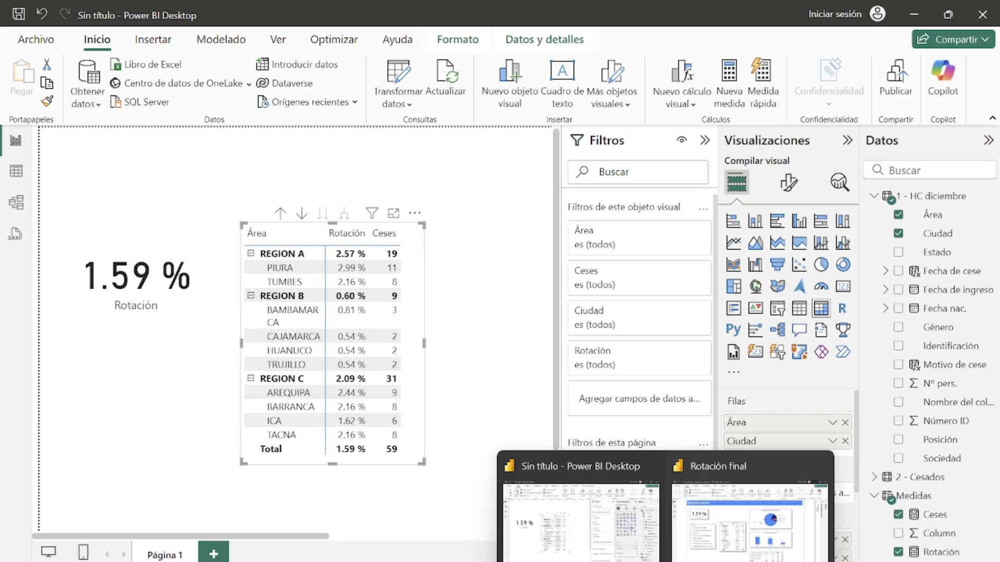
Step: Compare the matrix with the one in the example Rotación final report
{"action": "left_click", "coordinate": [749, 500]}
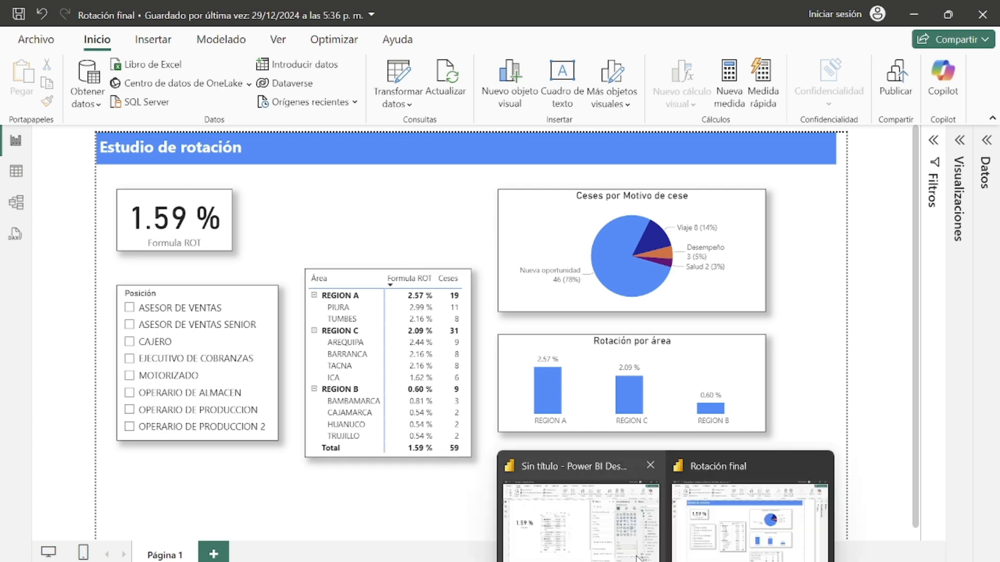
{"action": "left_click", "coordinate": [638, 556]}
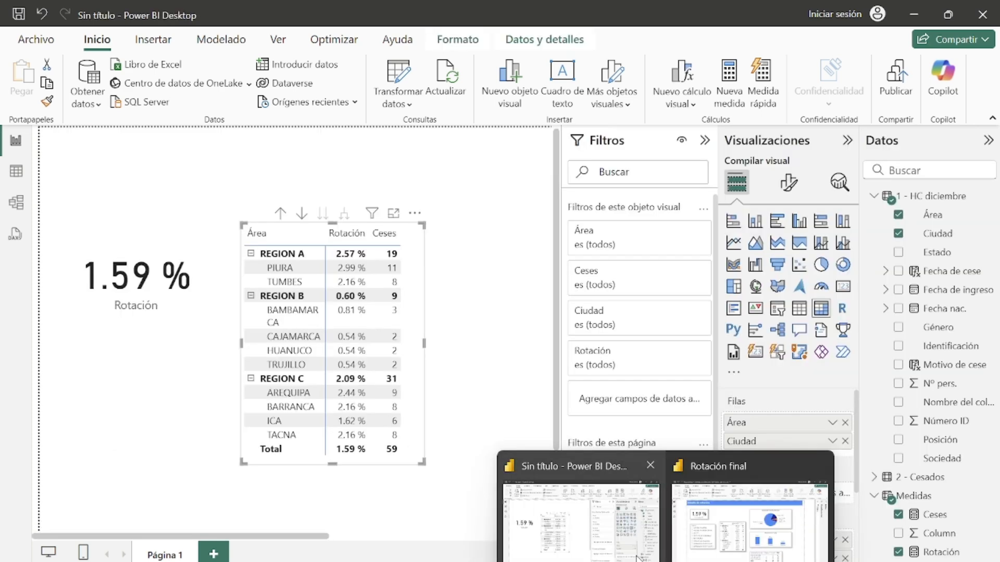
{"action": "left_click", "coordinate": [426, 347]}
{"action": "left_click", "coordinate": [423, 356]}
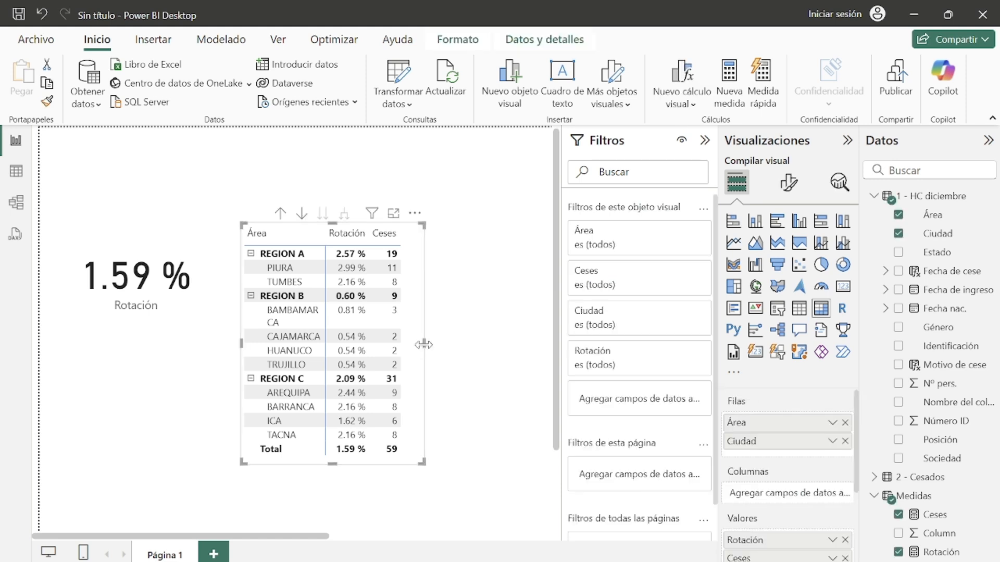
{"action": "left_click", "coordinate": [438, 346]}
Step: Collapse the Filters pane and review the example report again
{"action": "left_click", "coordinate": [704, 141]}
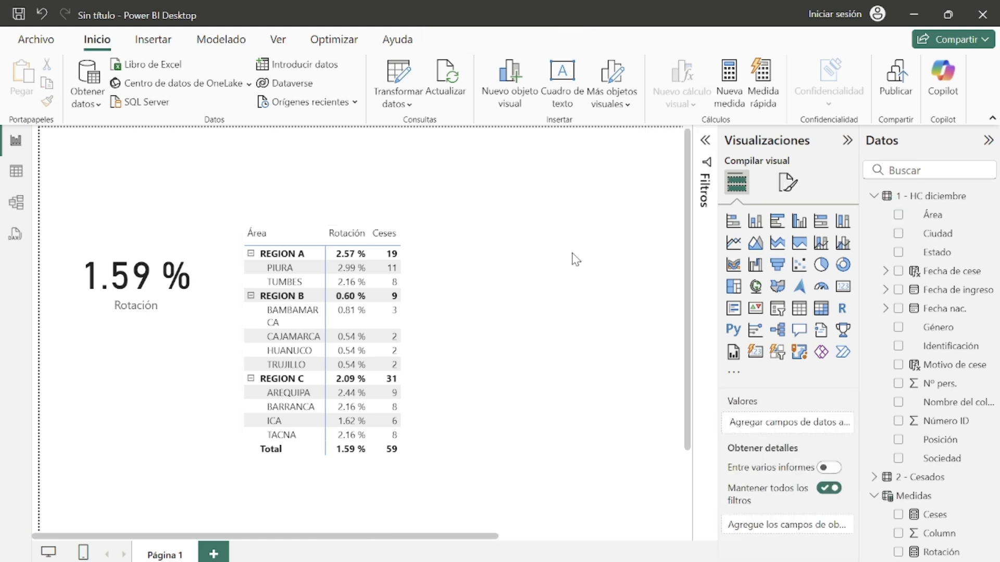
{"action": "left_click", "coordinate": [665, 561]}
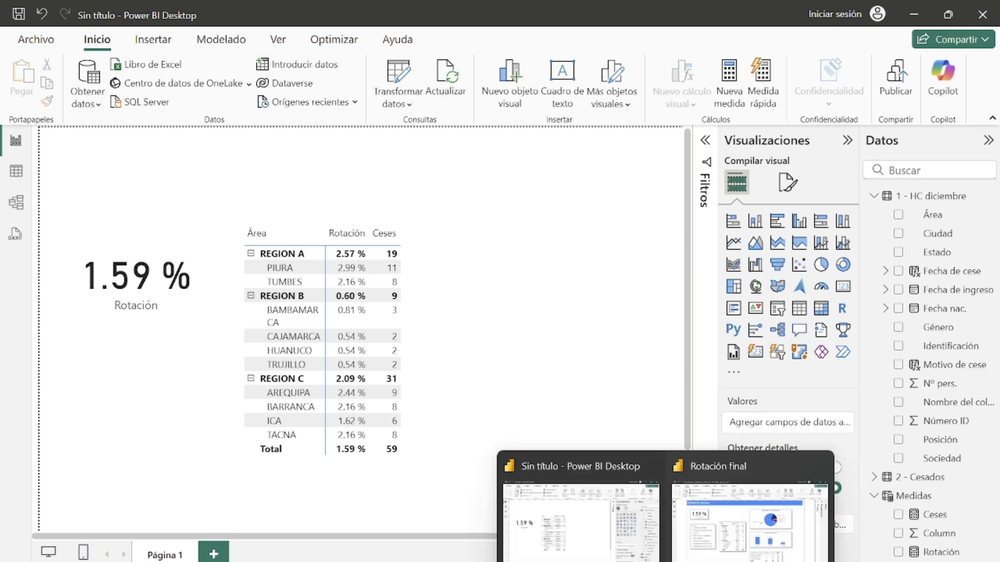
{"action": "left_click", "coordinate": [750, 516]}
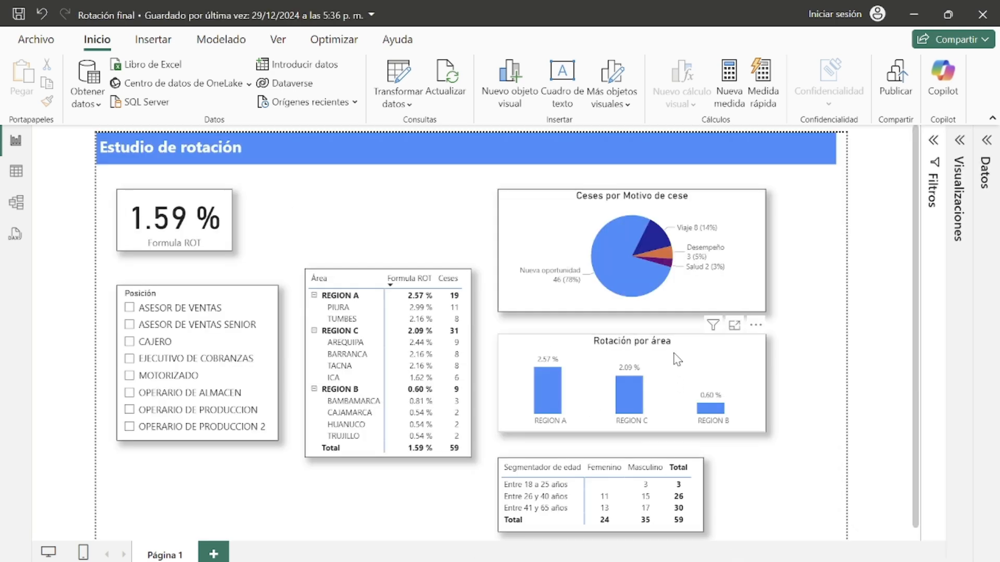
{"action": "left_click", "coordinate": [914, 14]}
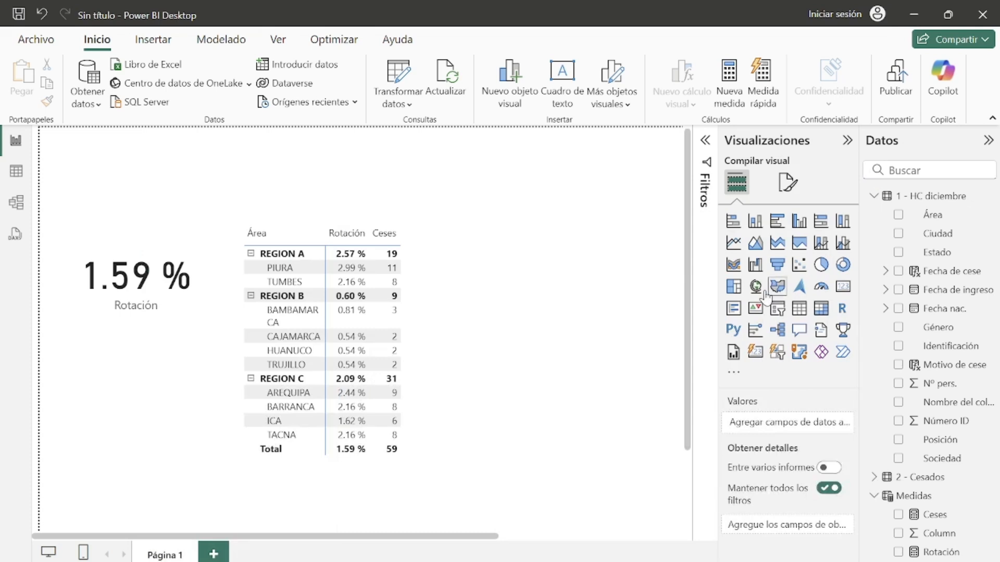
Step: Insert a pie chart showing Ceses by Motivo de cese on the report page
{"action": "left_click", "coordinate": [848, 141]}
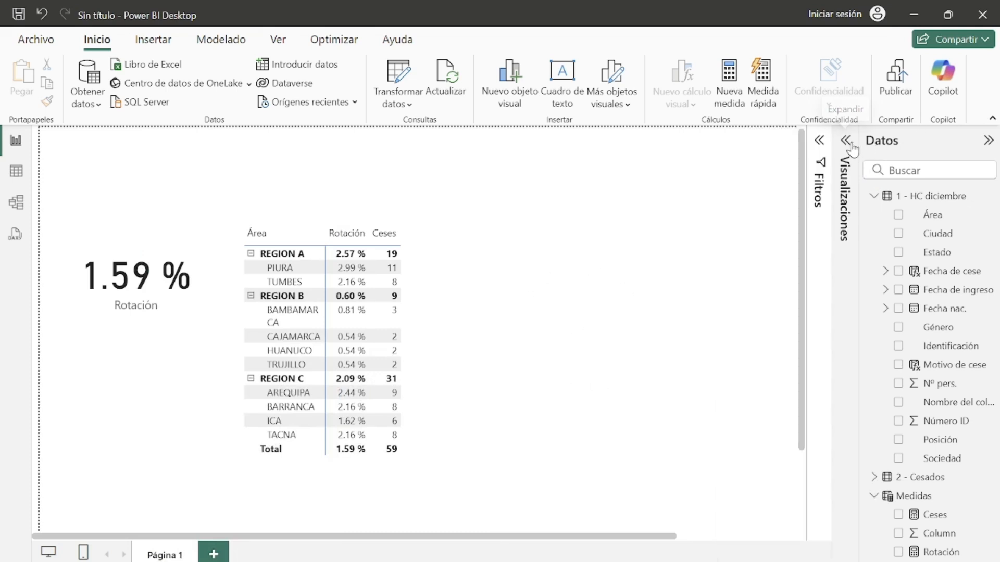
{"action": "left_click", "coordinate": [846, 140]}
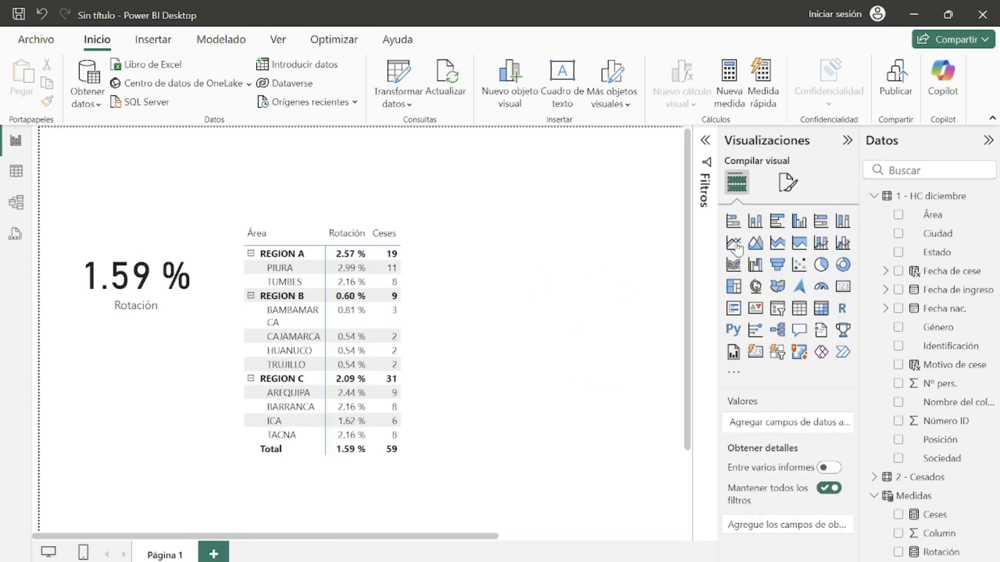
{"action": "left_click", "coordinate": [820, 264]}
{"action": "left_click_drag", "start_coordinate": [179, 483], "coordinate": [599, 277]}
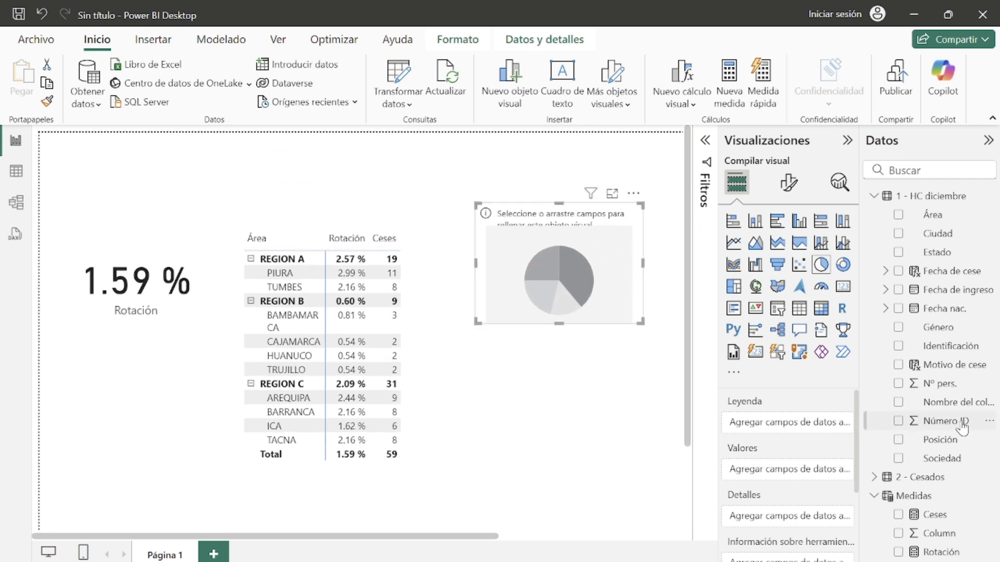
{"action": "left_click", "coordinate": [898, 365]}
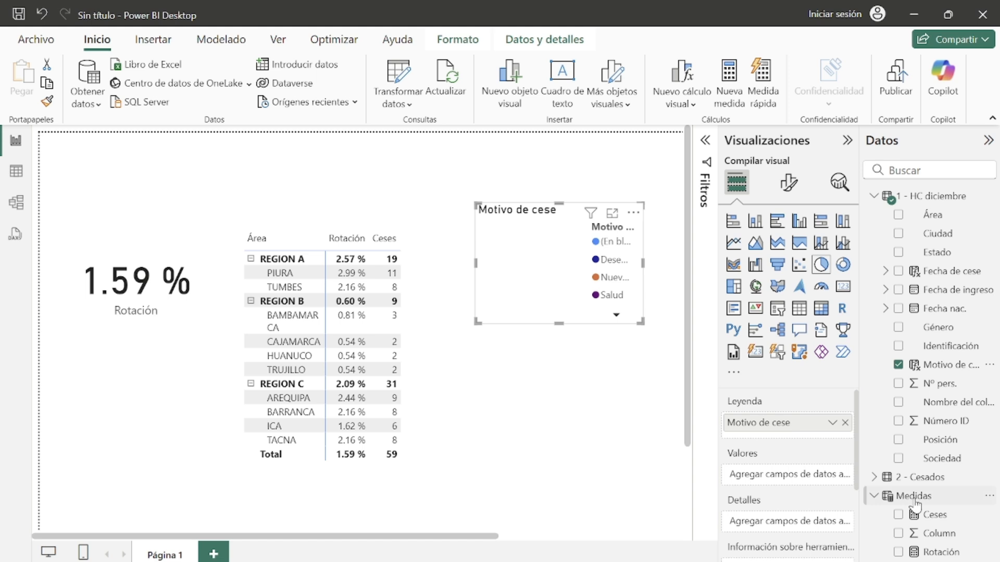
{"action": "left_click", "coordinate": [899, 515]}
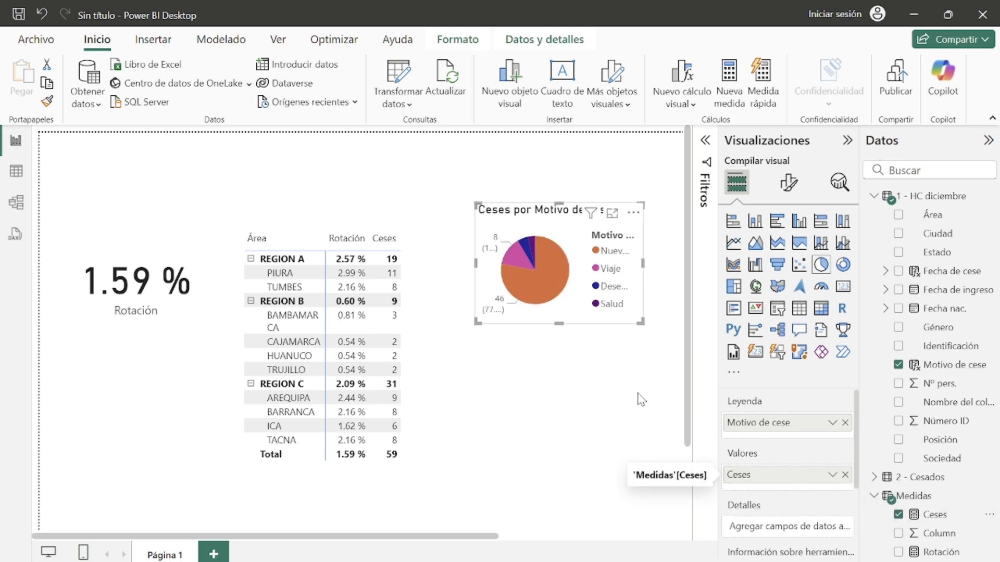
Step: Reposition and resize the pie chart and turn off its legend
{"action": "left_click_drag", "start_coordinate": [477, 322], "coordinate": [119, 375]}
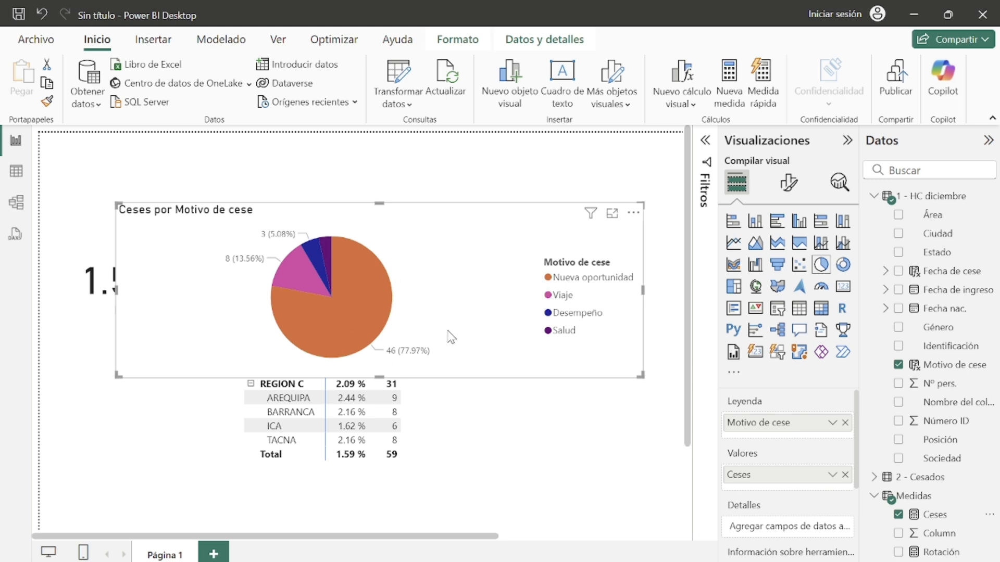
{"action": "left_click_drag", "start_coordinate": [454, 319], "coordinate": [437, 285]}
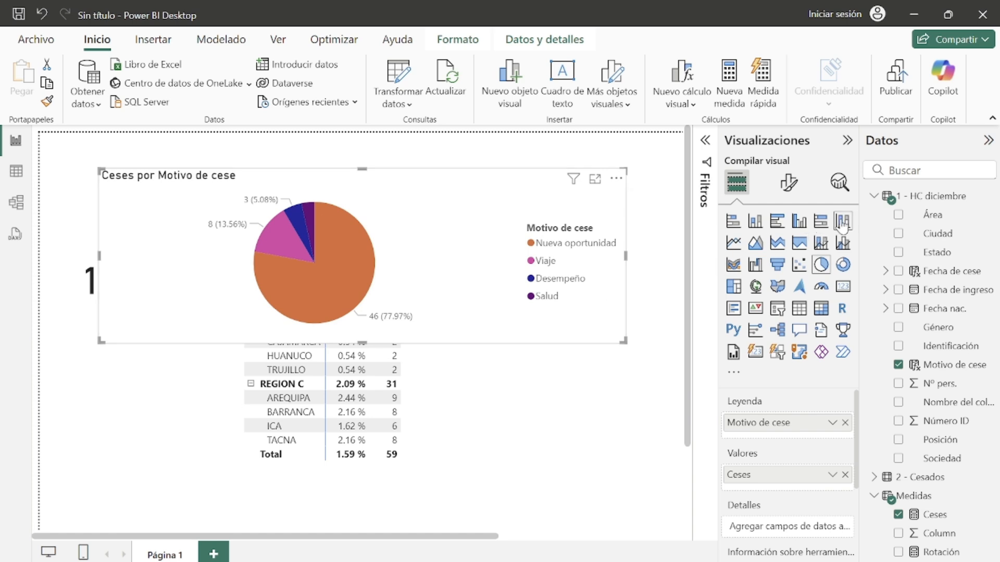
{"action": "left_click", "coordinate": [789, 183]}
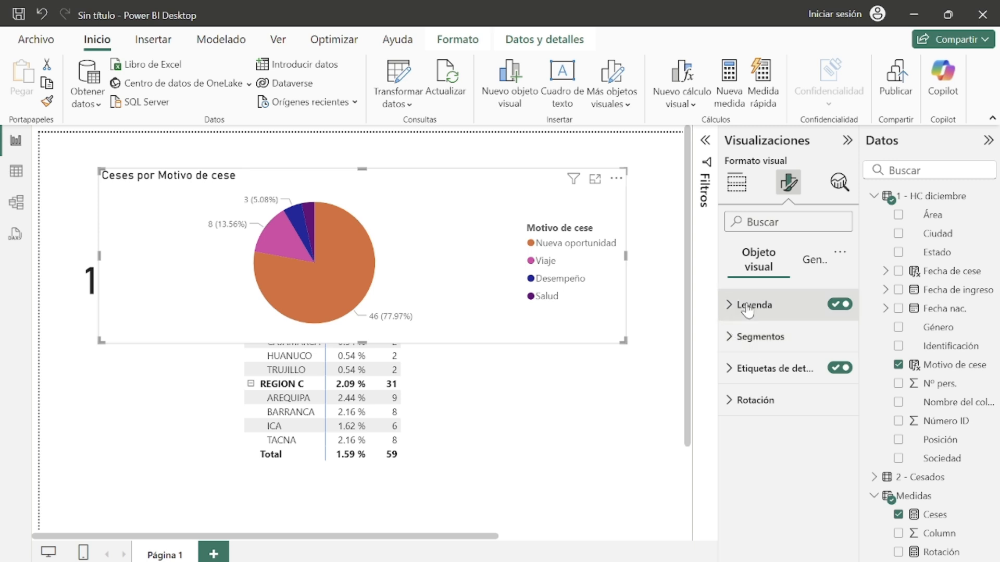
{"action": "left_click", "coordinate": [840, 304]}
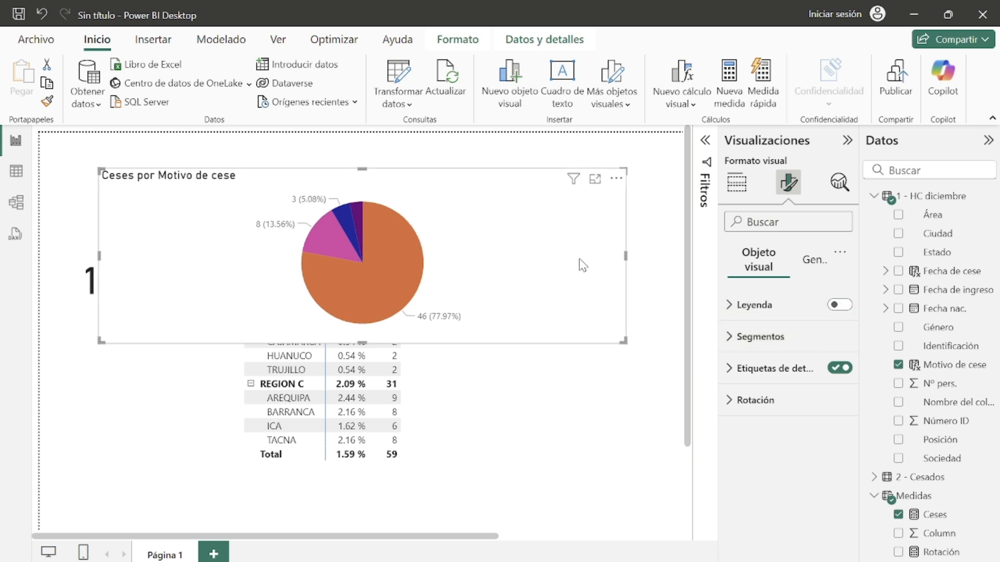
{"action": "left_click_drag", "start_coordinate": [626, 345], "coordinate": [378, 332]}
Step: Set the pie's data labels to Externa position and to show all detail labels
{"action": "left_click", "coordinate": [734, 370]}
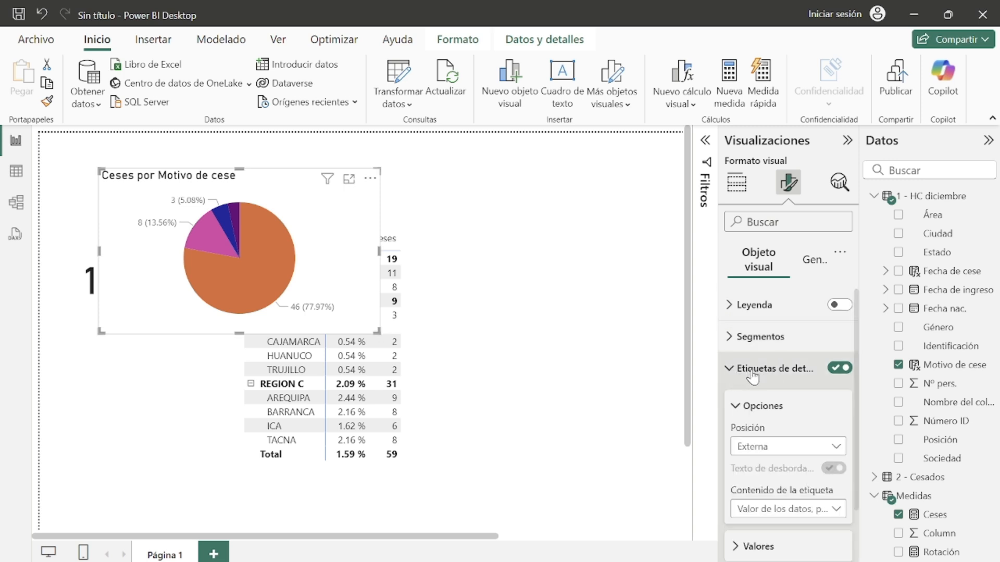
{"action": "scroll", "coordinate": [754, 380], "scroll_direction": "down", "scroll_amount": 1}
{"action": "left_click", "coordinate": [755, 384]}
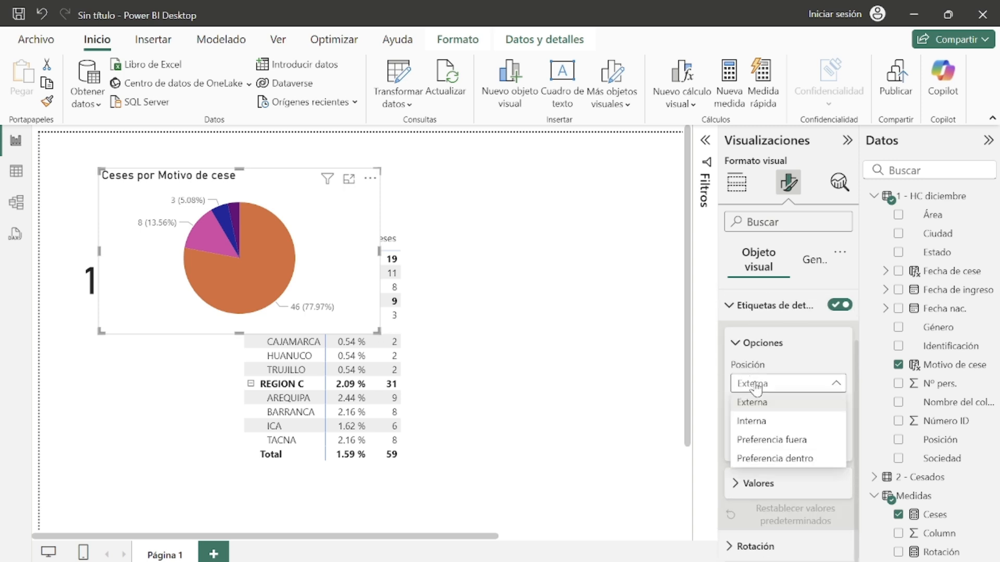
{"action": "left_click", "coordinate": [755, 401]}
{"action": "left_click", "coordinate": [780, 446]}
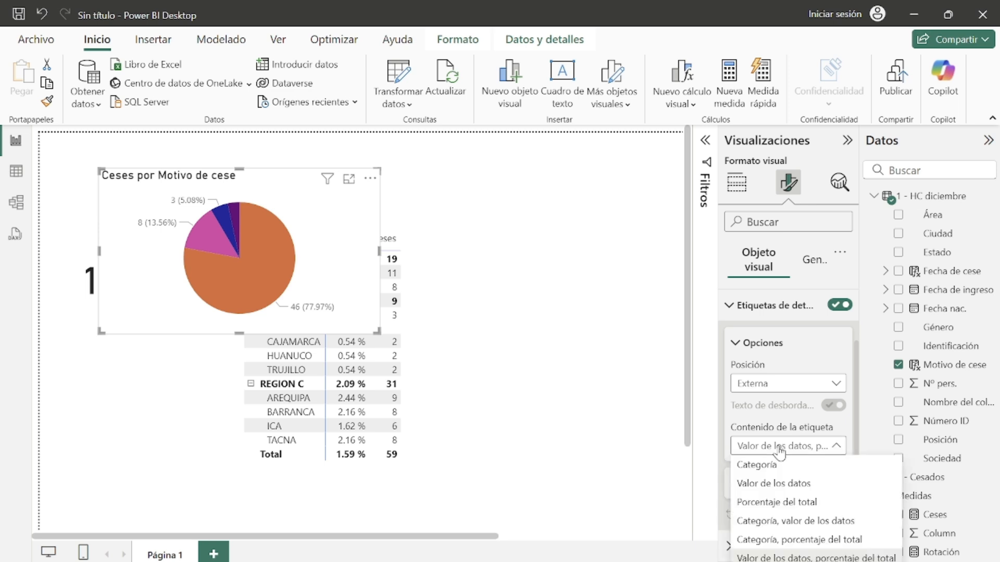
{"action": "left_click", "coordinate": [812, 558]}
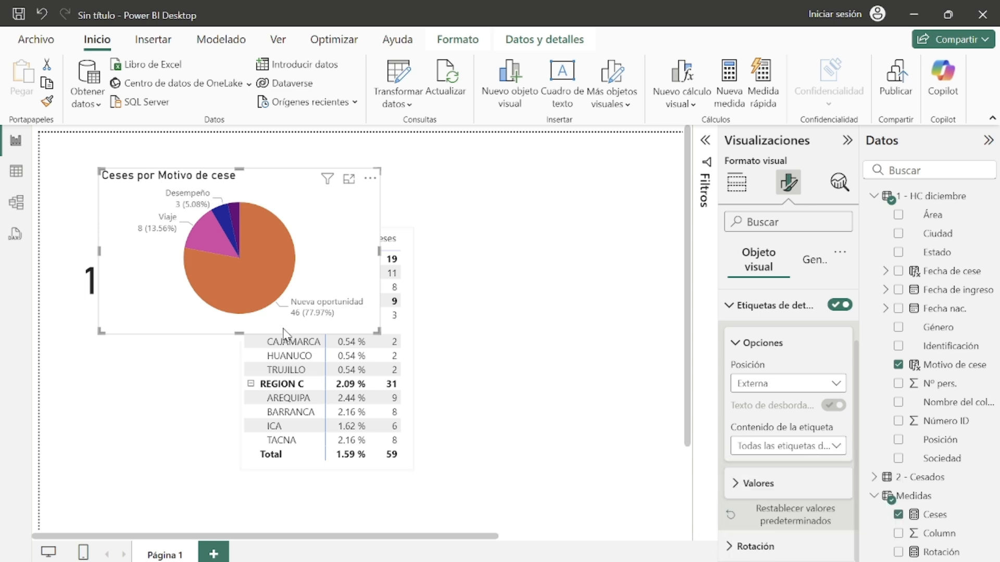
Step: Enlarge the pie chart and set the data label value font size to 10
{"action": "left_click_drag", "start_coordinate": [377, 331], "coordinate": [577, 508]}
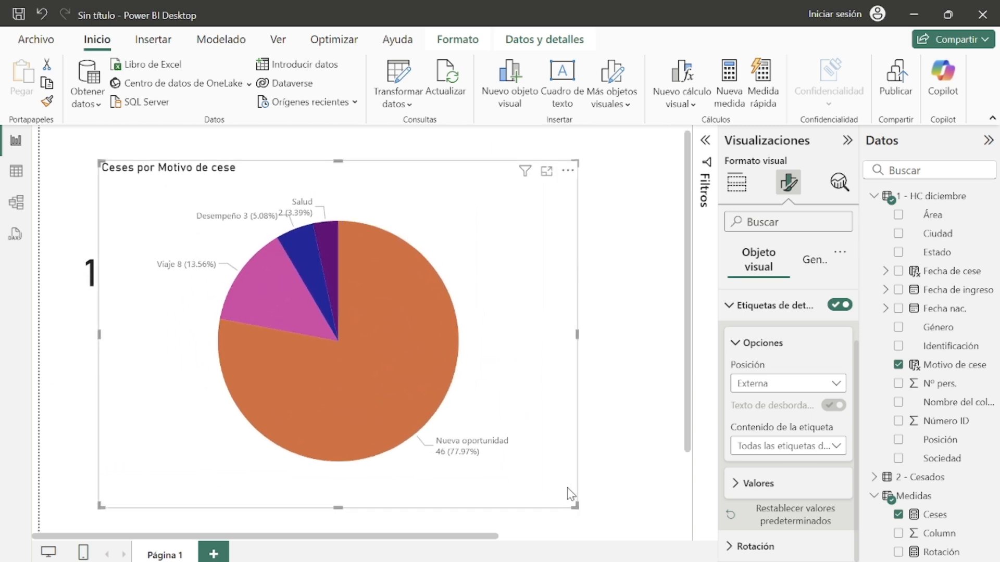
{"action": "left_click", "coordinate": [744, 484]}
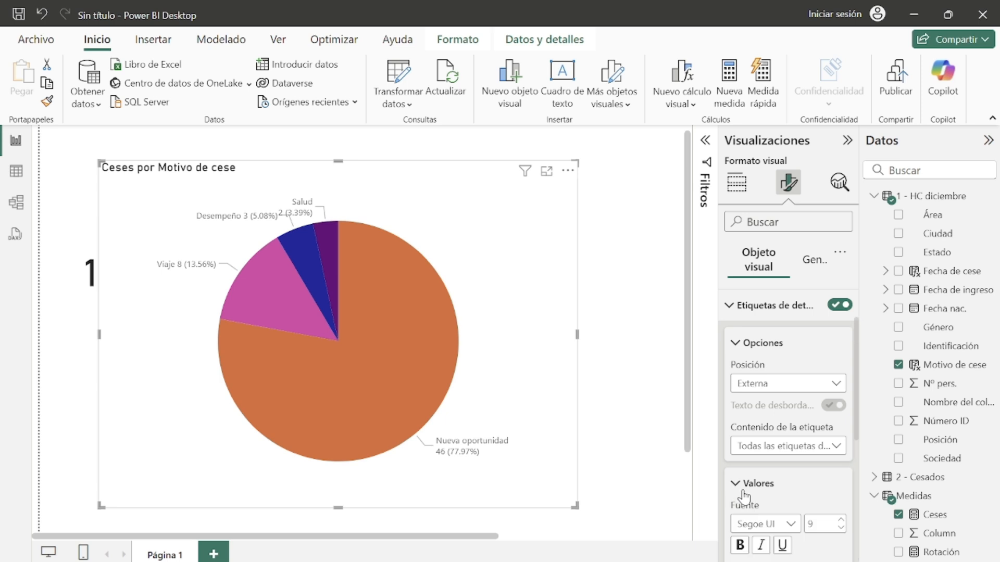
{"action": "scroll", "coordinate": [750, 482], "scroll_direction": "down", "scroll_amount": 3}
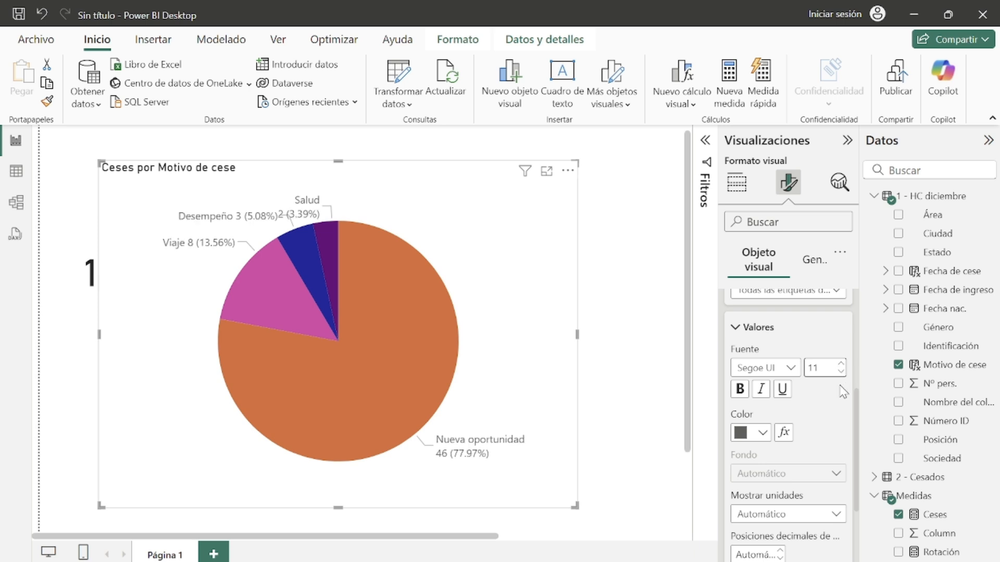
{"action": "left_click", "coordinate": [840, 372]}
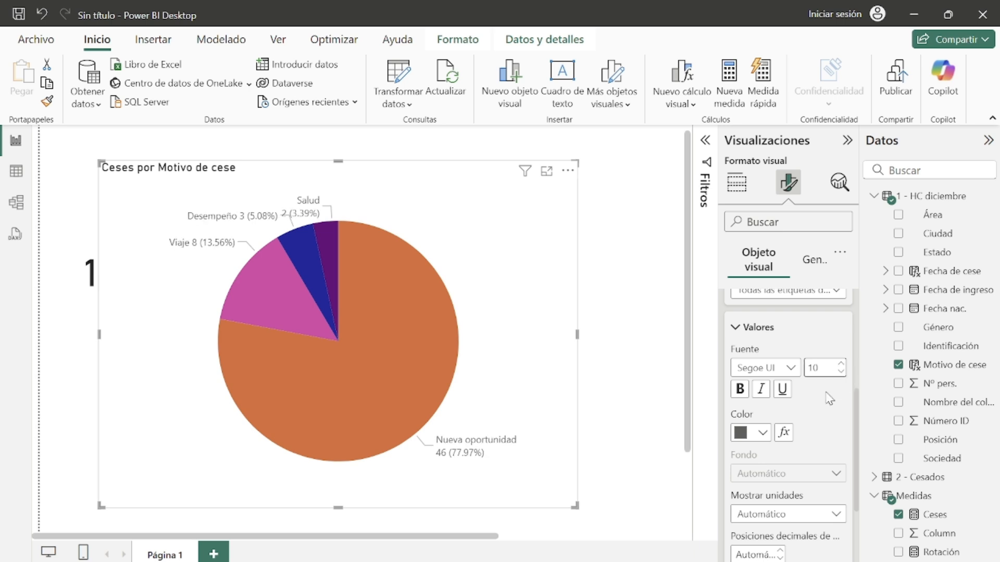
{"action": "left_click", "coordinate": [740, 335]}
Step: Rotate the pie to 82 degrees and shrink the chart into a shorter box
{"action": "left_click", "coordinate": [730, 548]}
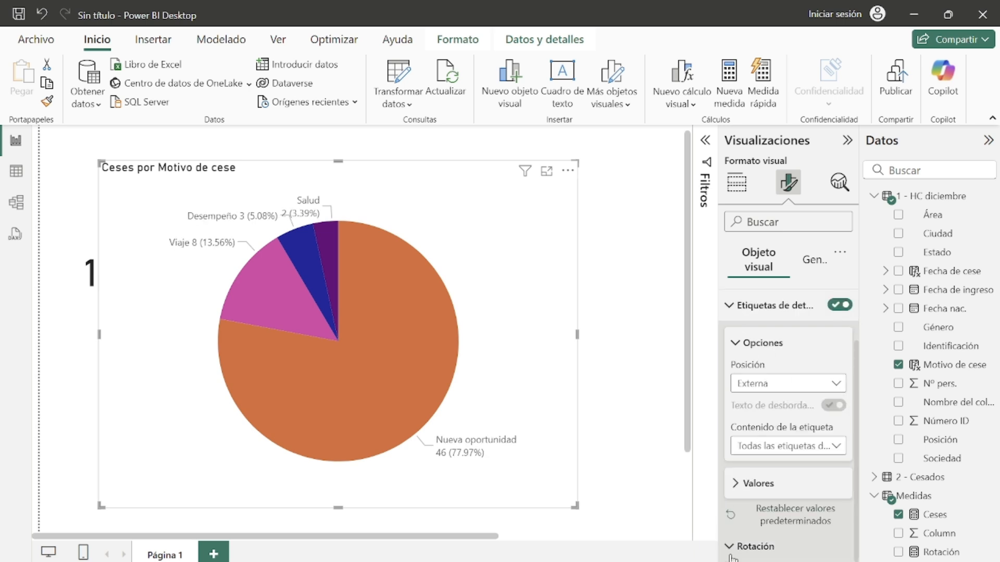
{"action": "scroll", "coordinate": [771, 447], "scroll_direction": "down", "scroll_amount": 2}
{"action": "mouse_move", "coordinate": [782, 512]}
{"action": "left_mouse_down"}
{"action": "mouse_move", "coordinate": [803, 511]}
{"action": "mouse_move", "coordinate": [782, 510]}
{"action": "left_mouse_up"}
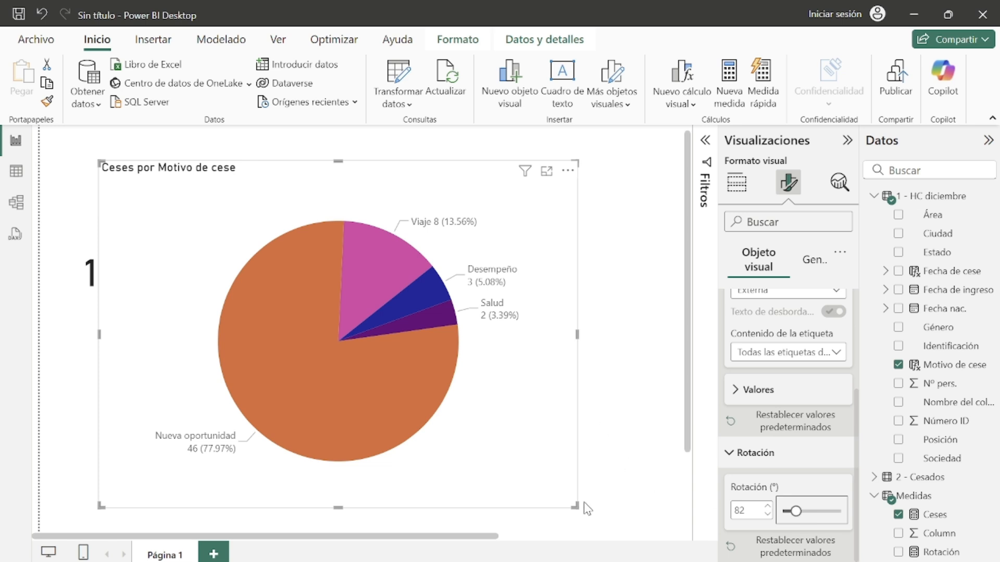
{"action": "left_click_drag", "start_coordinate": [575, 502], "coordinate": [546, 307]}
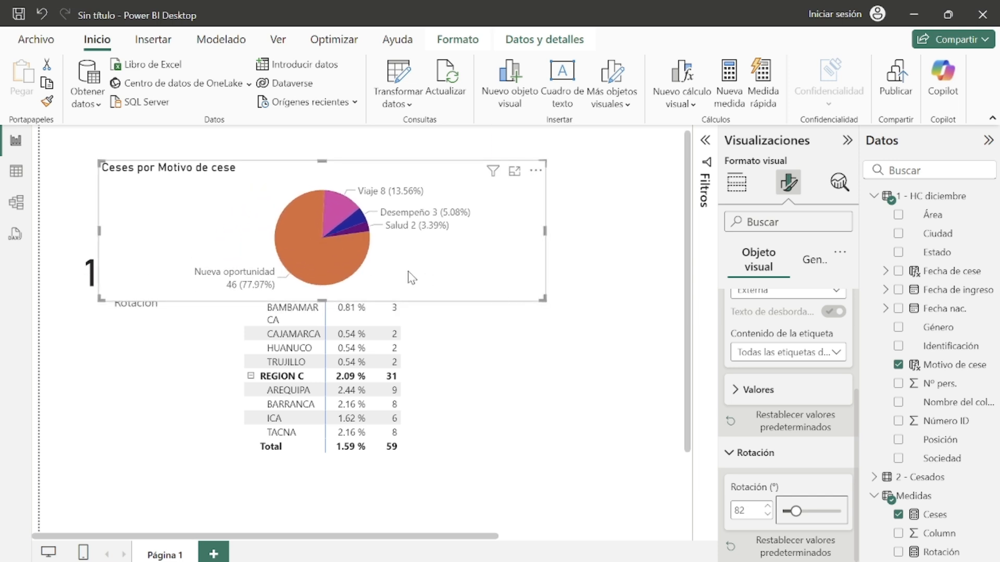
{"action": "mouse_move", "coordinate": [98, 227]}
{"action": "left_mouse_down"}
{"action": "mouse_move", "coordinate": [252, 229]}
{"action": "mouse_move", "coordinate": [103, 237]}
{"action": "left_mouse_up"}
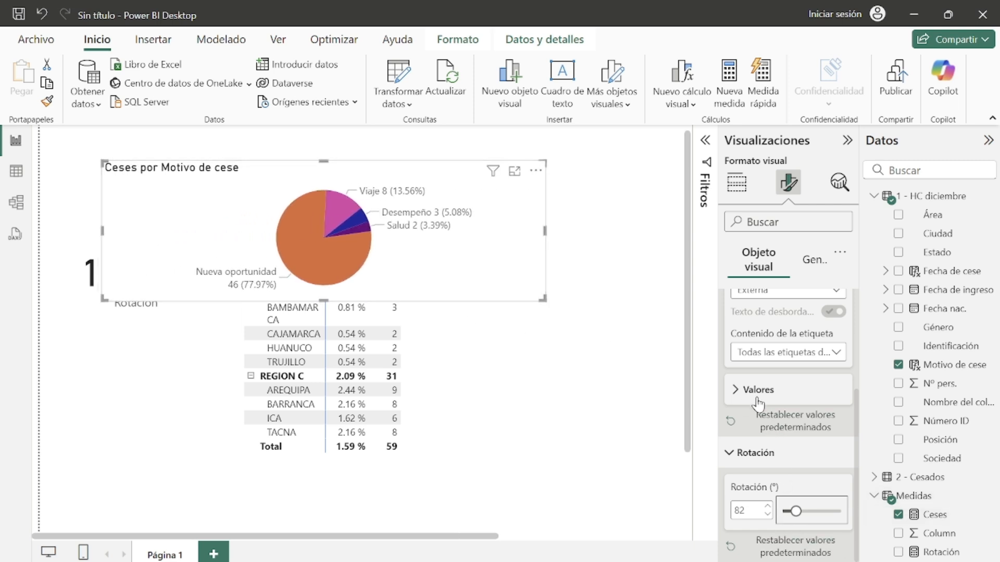
Step: Move the pie chart to the top of the page above the matrix
{"action": "scroll", "coordinate": [761, 393], "scroll_direction": "up", "scroll_amount": 3}
{"action": "left_click", "coordinate": [742, 329]}
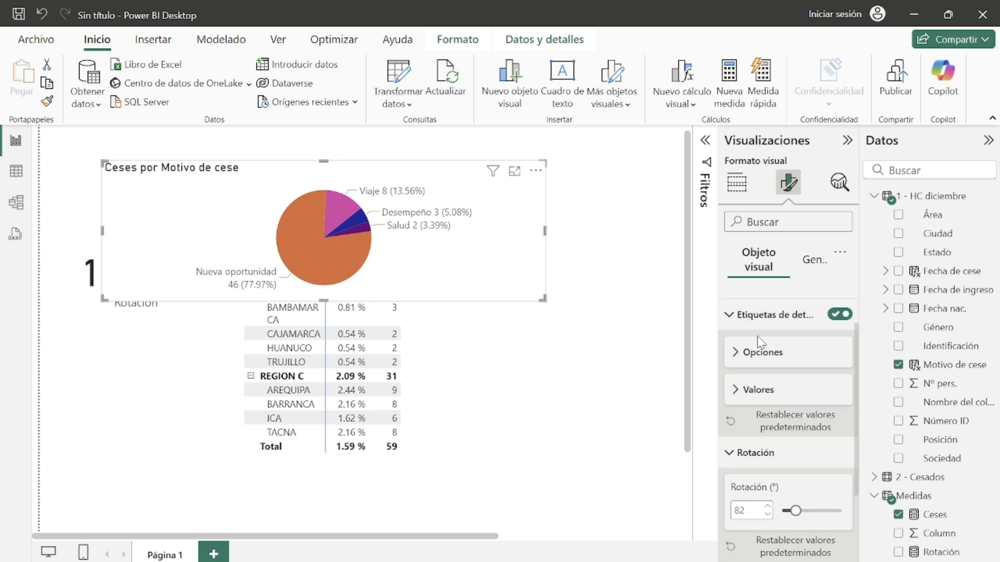
{"action": "scroll", "coordinate": [750, 348], "scroll_direction": "up", "scroll_amount": 1}
{"action": "left_click", "coordinate": [735, 364]}
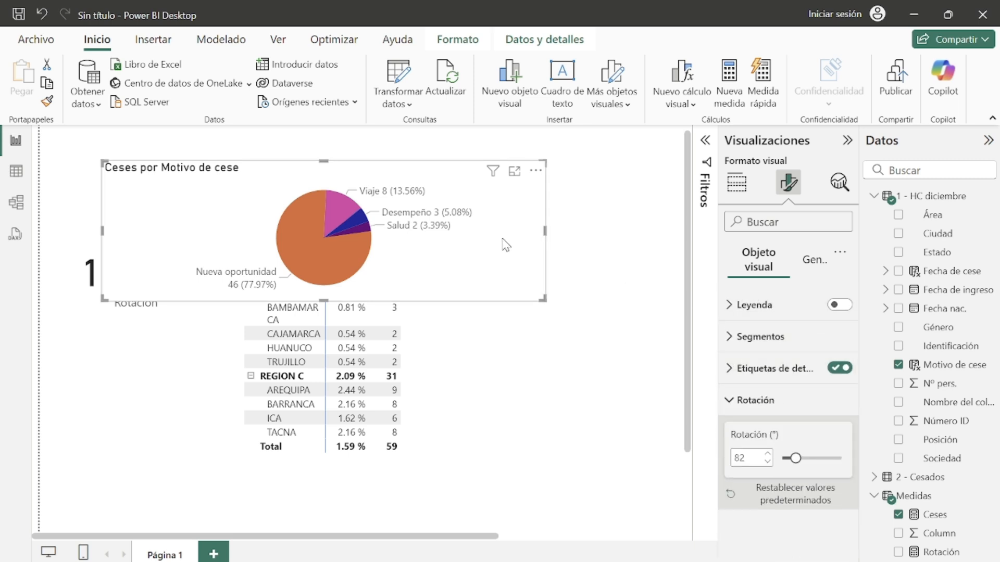
{"action": "left_click_drag", "start_coordinate": [509, 240], "coordinate": [563, 205]}
{"action": "left_click", "coordinate": [586, 334]}
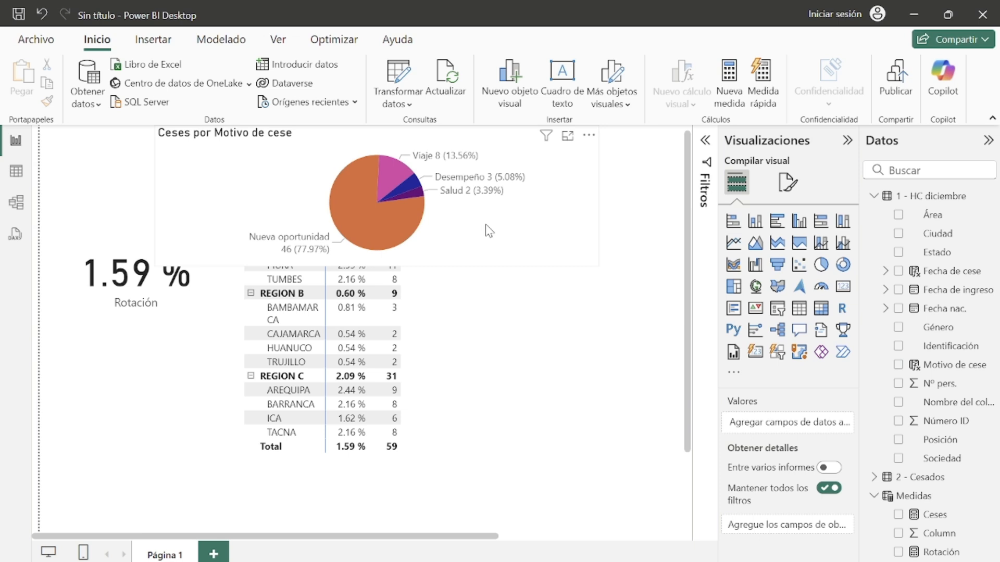
Step: Center the pie chart's title in its general format settings
{"action": "left_click", "coordinate": [485, 224]}
{"action": "left_click", "coordinate": [790, 197]}
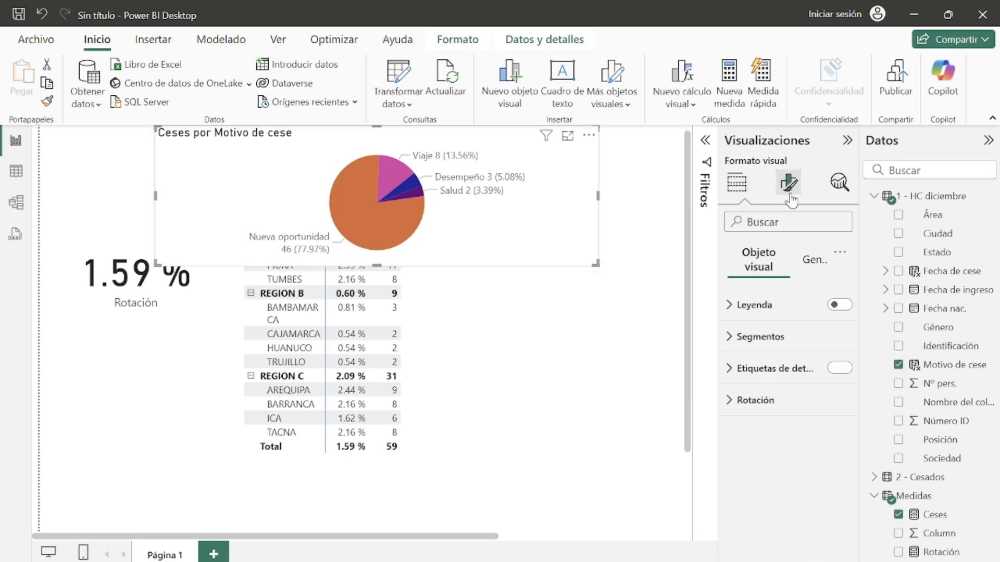
{"action": "left_click", "coordinate": [812, 260]}
{"action": "left_click", "coordinate": [731, 344]}
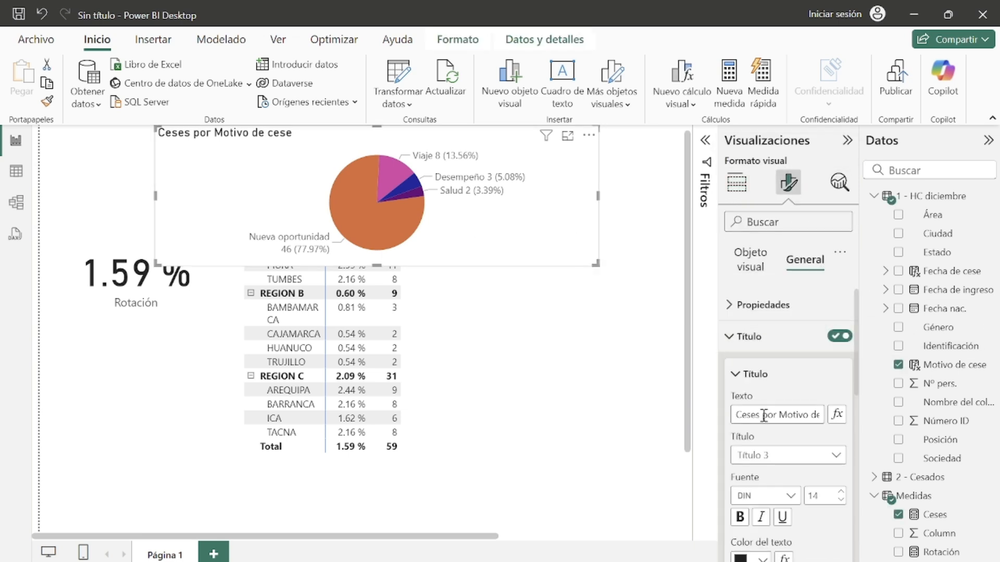
{"action": "scroll", "coordinate": [781, 417], "scroll_direction": "down", "scroll_amount": 3}
{"action": "left_click", "coordinate": [760, 486]}
Step: Rename the pie chart's title to Motivo de cese
{"action": "scroll", "coordinate": [841, 406], "scroll_direction": "up", "scroll_amount": 3}
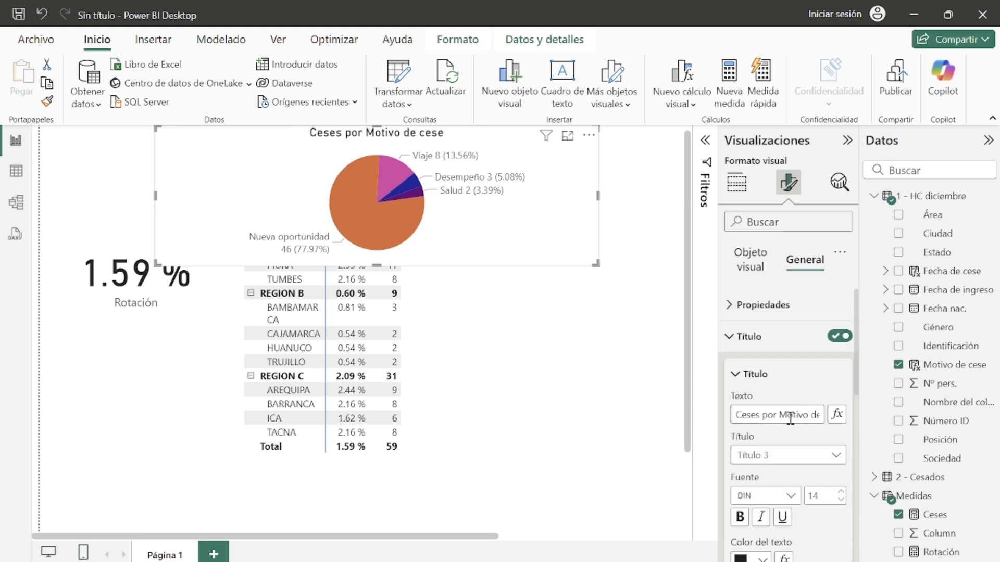
{"action": "left_click_drag", "start_coordinate": [732, 415], "coordinate": [819, 413]}
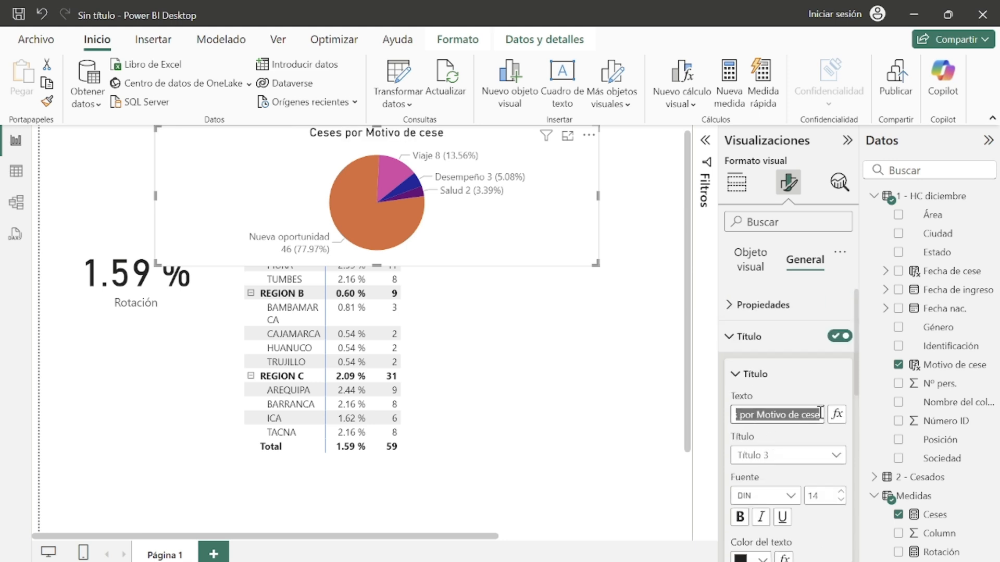
{"action": "type", "text": "C"}
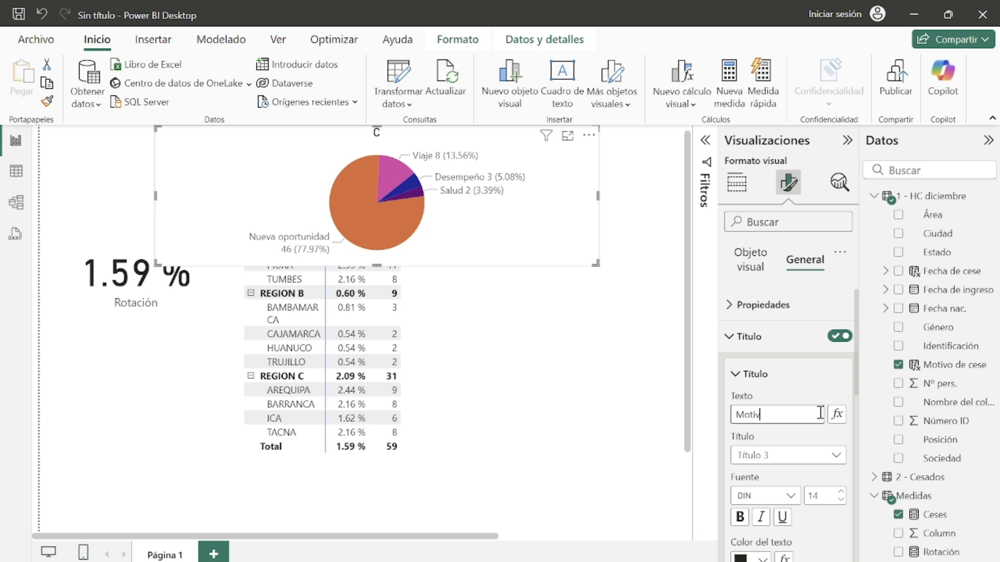
{"action": "key", "text": "BackSpace"}
{"action": "left_click", "coordinate": [736, 351]}
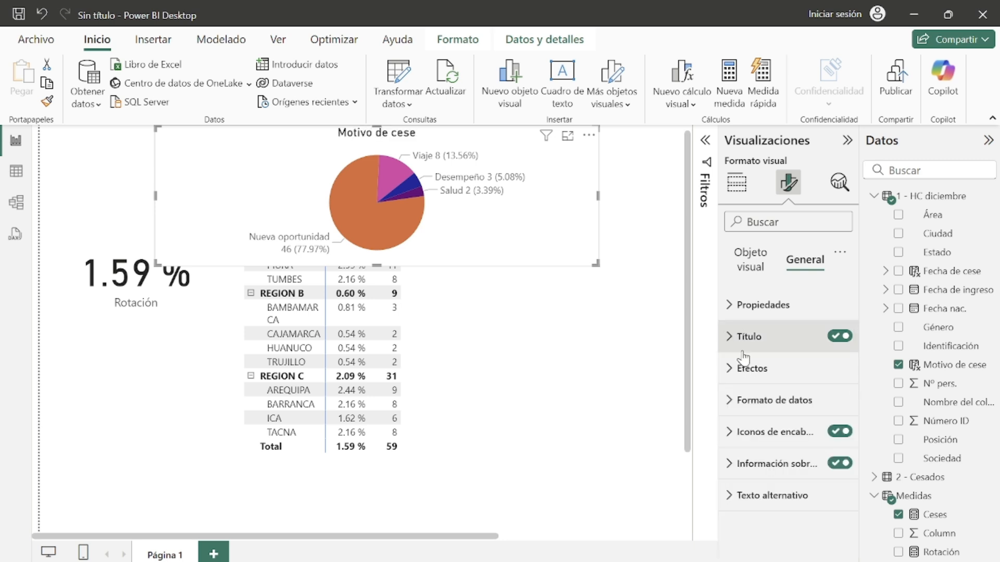
Step: Review the example Rotación final report and return to the working report
{"action": "left_click", "coordinate": [524, 414]}
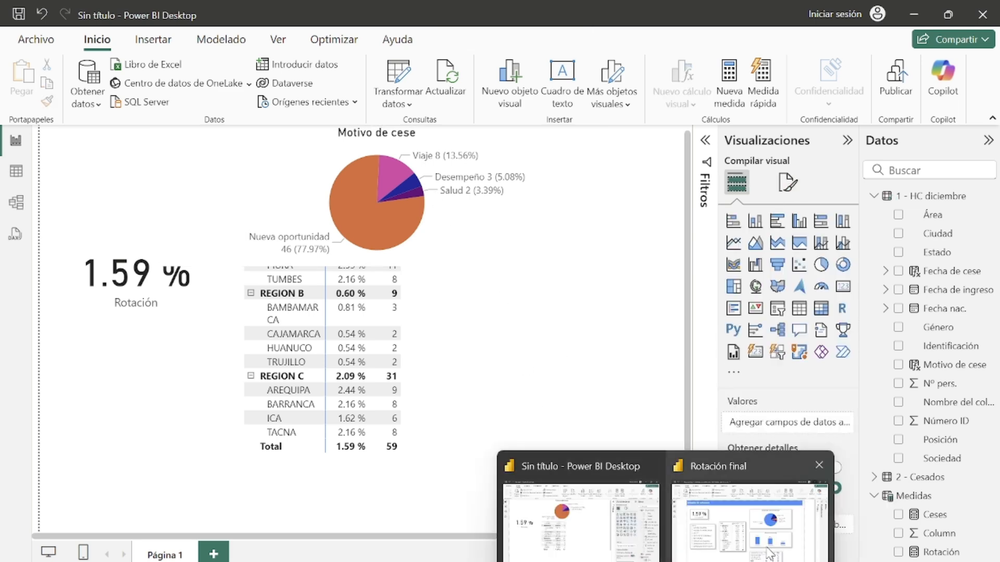
{"action": "left_click", "coordinate": [750, 500]}
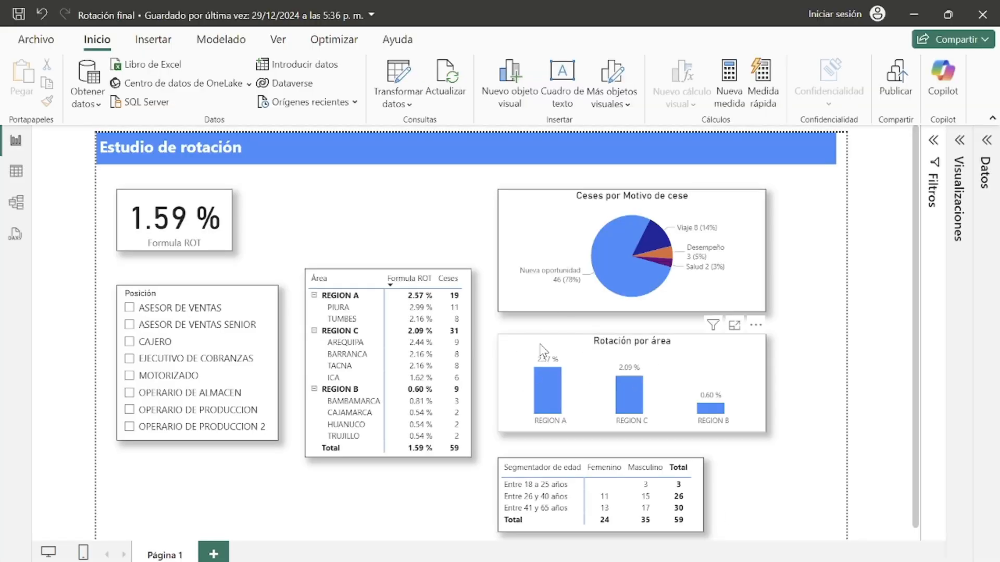
{"action": "left_click", "coordinate": [919, 13]}
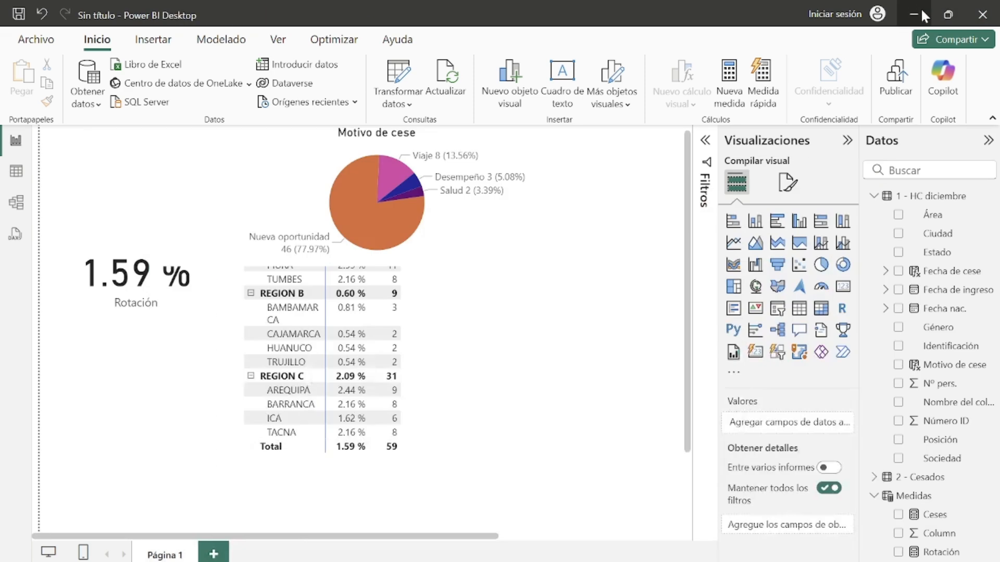
Step: Add a clustered column chart below the pie chart showing Rotación by Área
{"action": "left_click", "coordinate": [755, 220]}
{"action": "left_click_drag", "start_coordinate": [671, 229], "coordinate": [368, 386]}
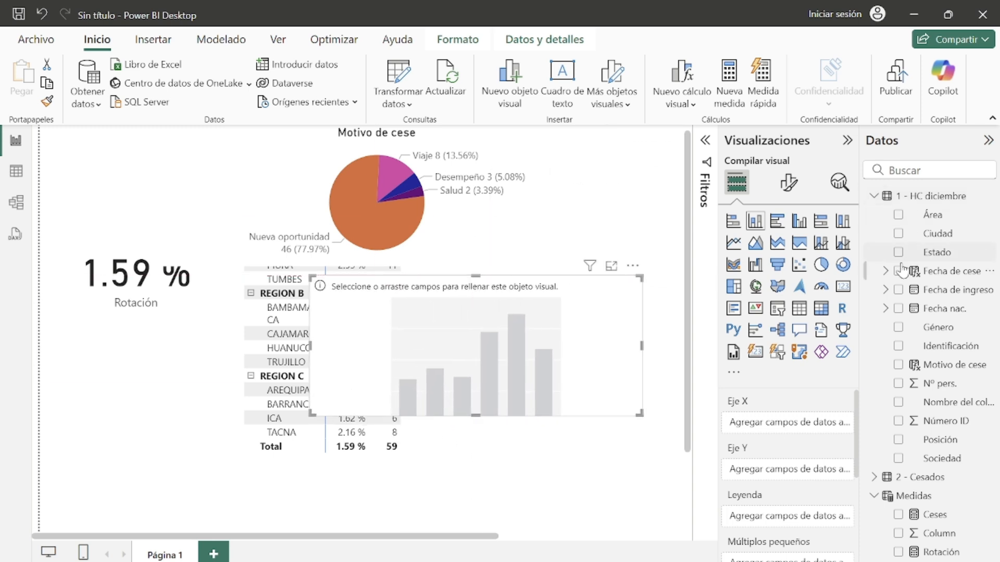
{"action": "left_click", "coordinate": [898, 222]}
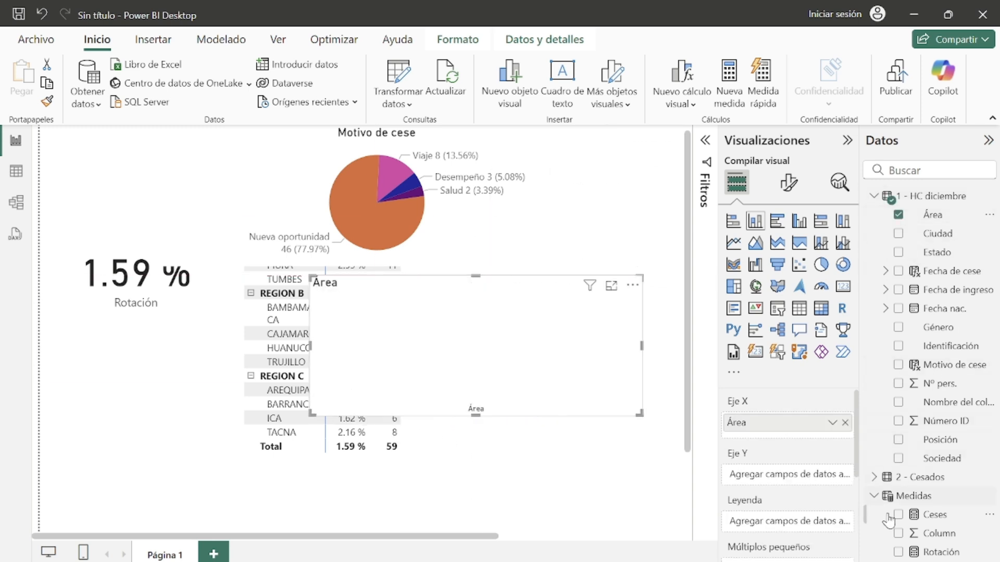
{"action": "left_click", "coordinate": [897, 553]}
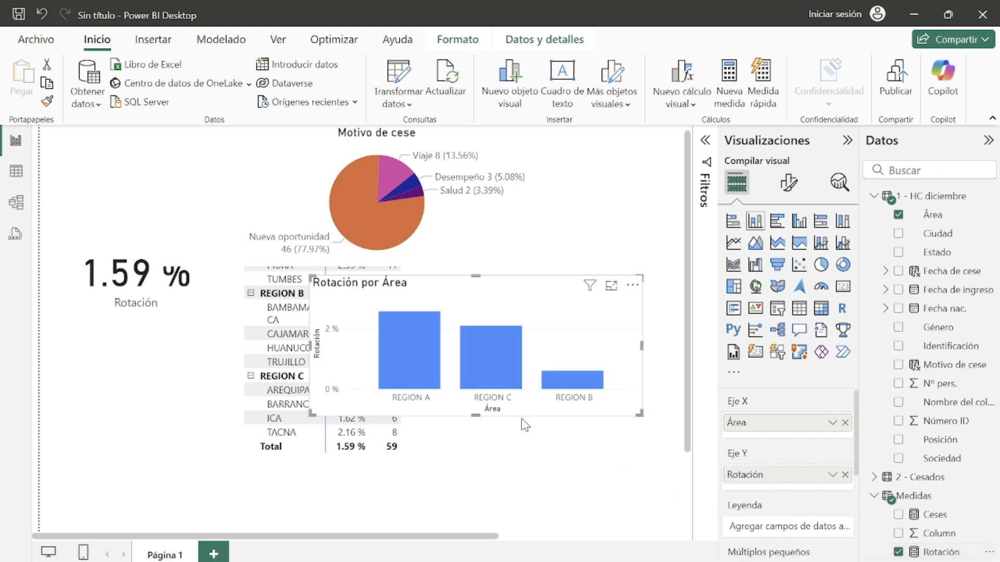
Step: Turn on data labels for the column chart in its visual format settings
{"action": "left_click", "coordinate": [788, 183]}
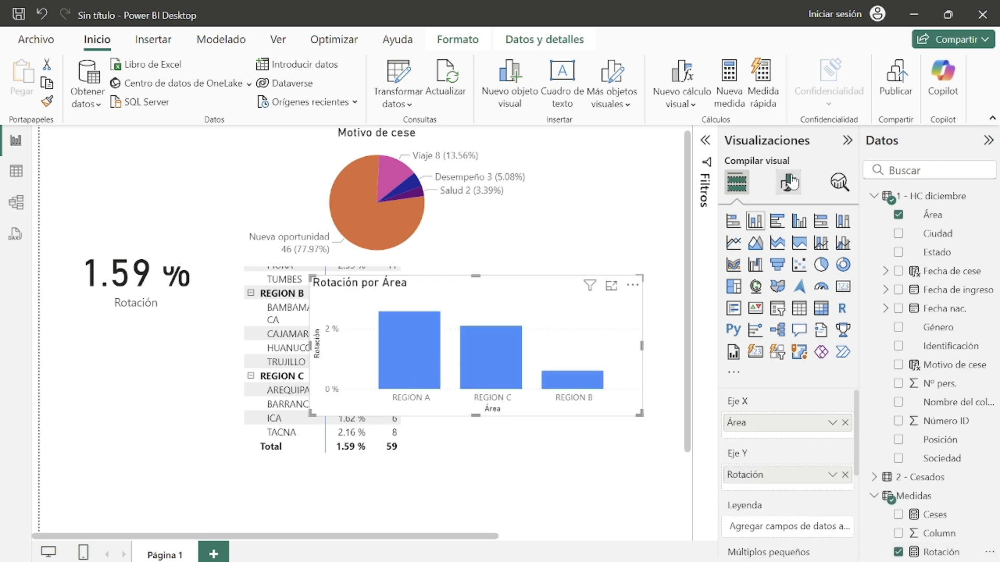
{"action": "scroll", "coordinate": [802, 442], "scroll_direction": "down", "scroll_amount": 3}
{"action": "left_click", "coordinate": [840, 490]}
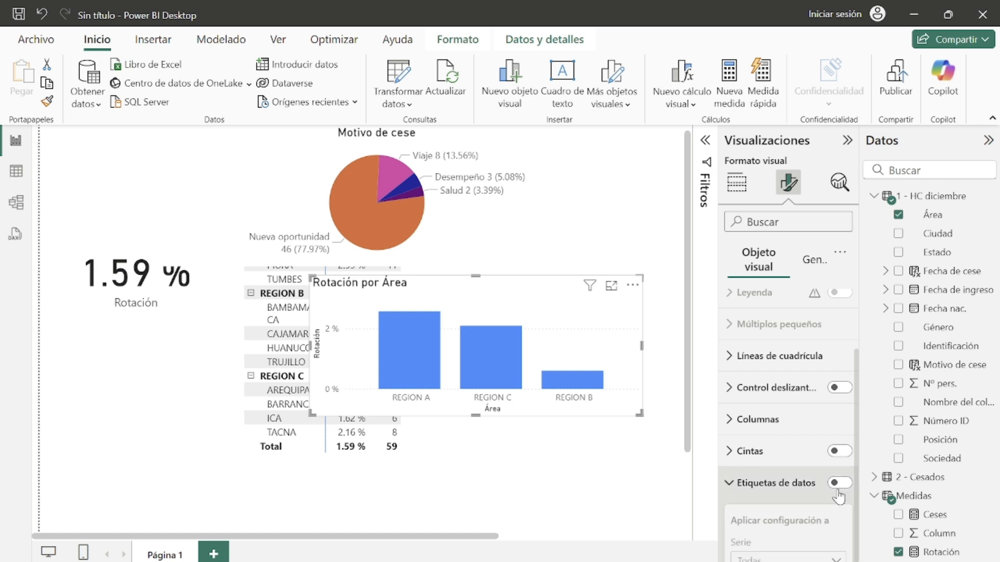
{"action": "left_click", "coordinate": [838, 483]}
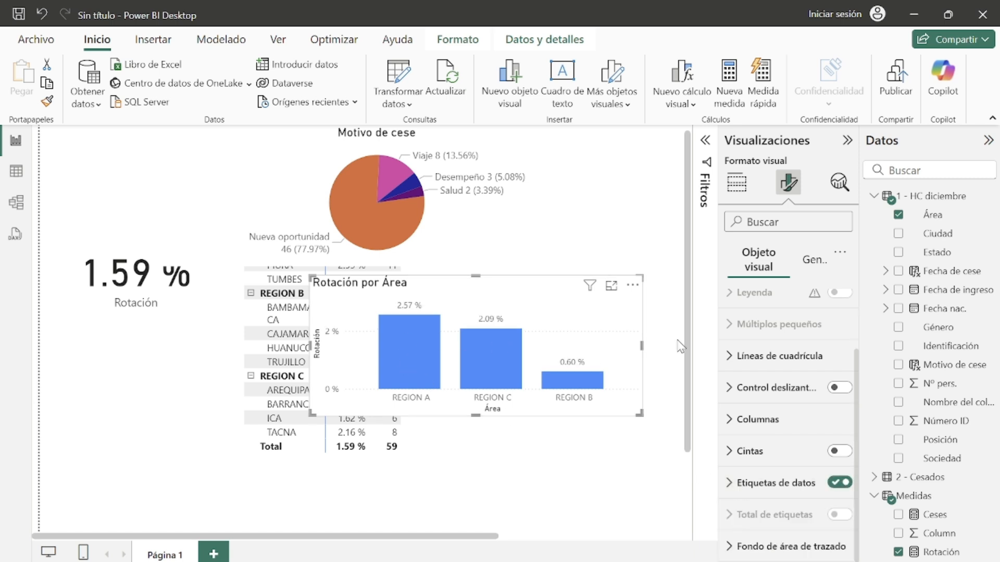
Step: Set the column chart's space between categories to 60 in the Columnas layout settings
{"action": "left_click", "coordinate": [766, 420]}
{"action": "scroll", "coordinate": [744, 427], "scroll_direction": "down", "scroll_amount": 3}
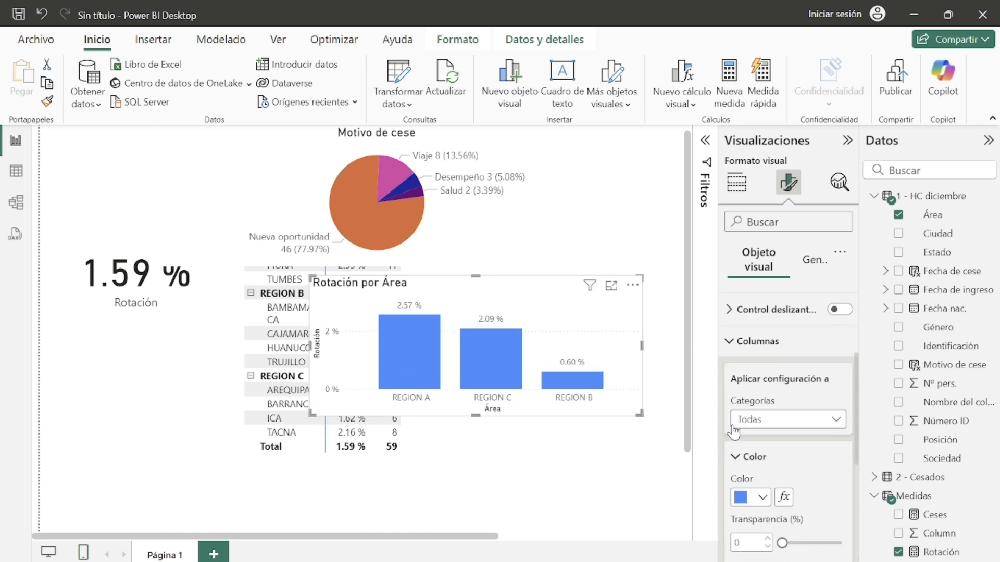
{"action": "scroll", "coordinate": [734, 431], "scroll_direction": "down", "scroll_amount": 3}
{"action": "scroll", "coordinate": [736, 428], "scroll_direction": "up", "scroll_amount": 3}
{"action": "scroll", "coordinate": [739, 442], "scroll_direction": "down", "scroll_amount": 3}
{"action": "left_click", "coordinate": [740, 466]}
{"action": "scroll", "coordinate": [755, 467], "scroll_direction": "down", "scroll_amount": 3}
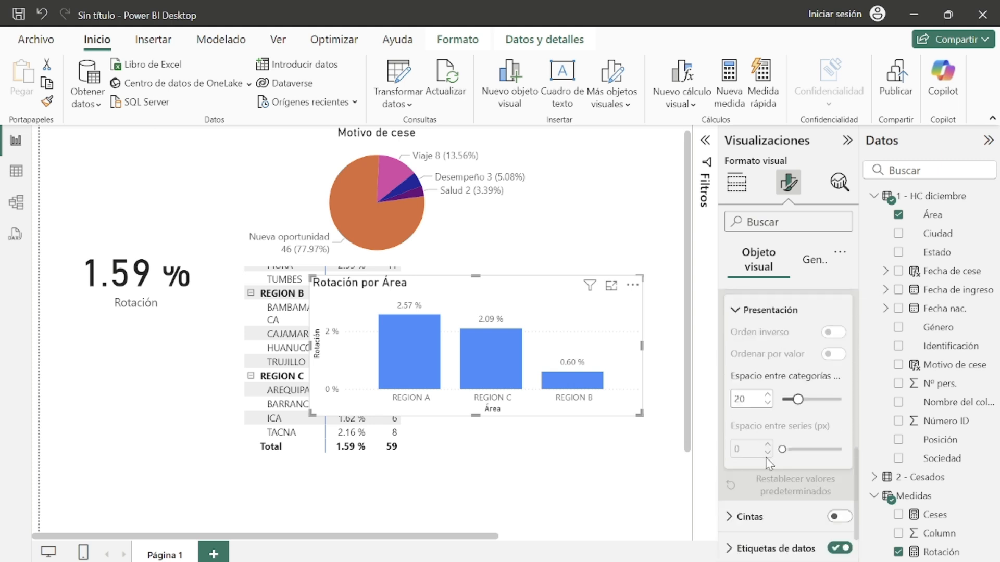
{"action": "left_click_drag", "start_coordinate": [792, 398], "coordinate": [819, 399]}
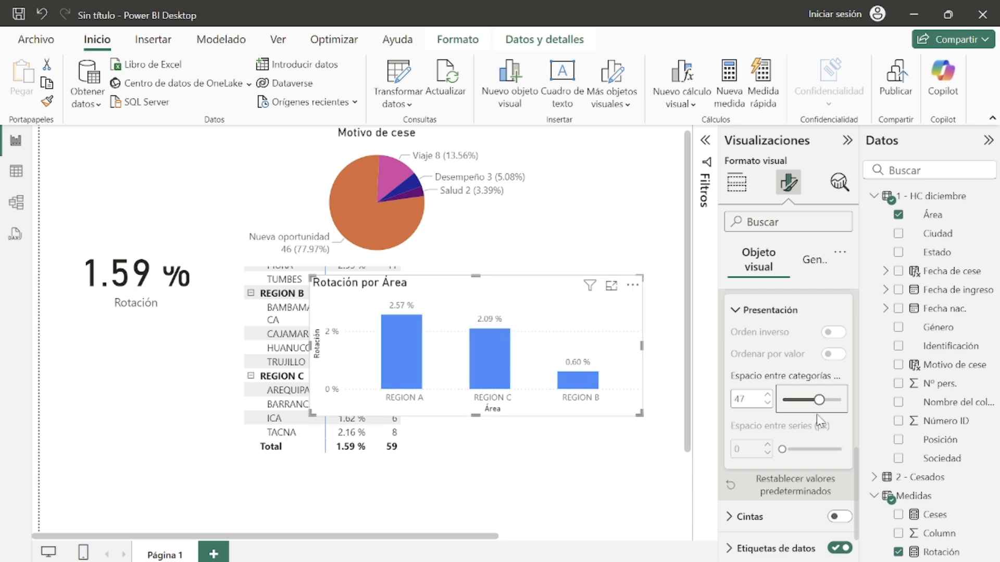
{"action": "left_click", "coordinate": [826, 400]}
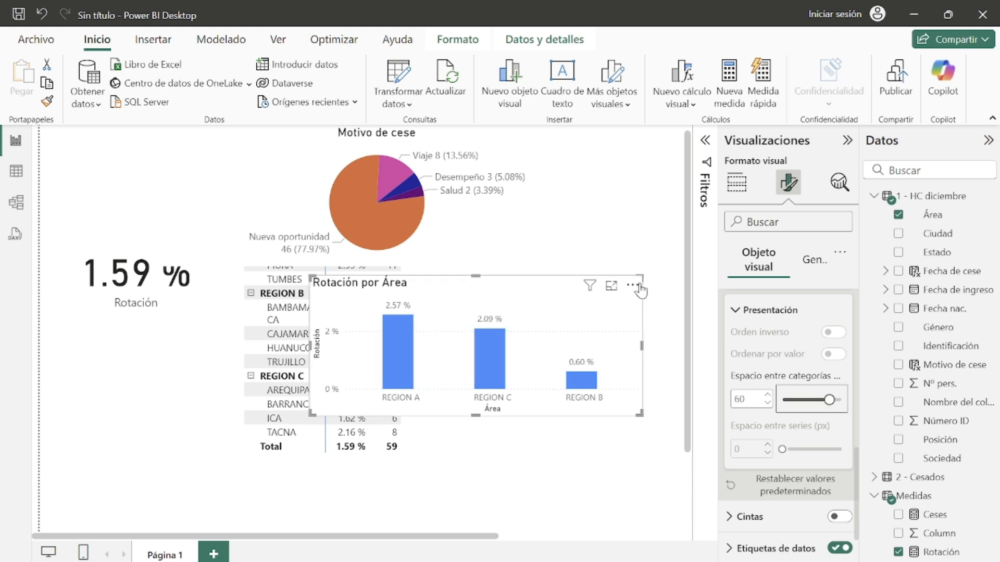
Step: Shrink the column chart and move it to the right of the matrix
{"action": "left_click_drag", "start_coordinate": [642, 275], "coordinate": [539, 314]}
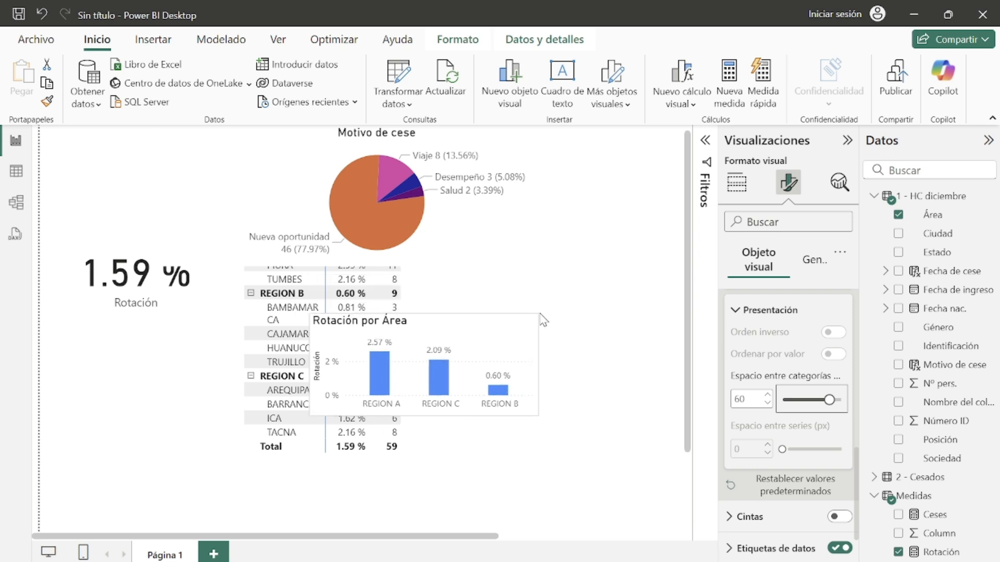
{"action": "left_click_drag", "start_coordinate": [489, 337], "coordinate": [607, 304]}
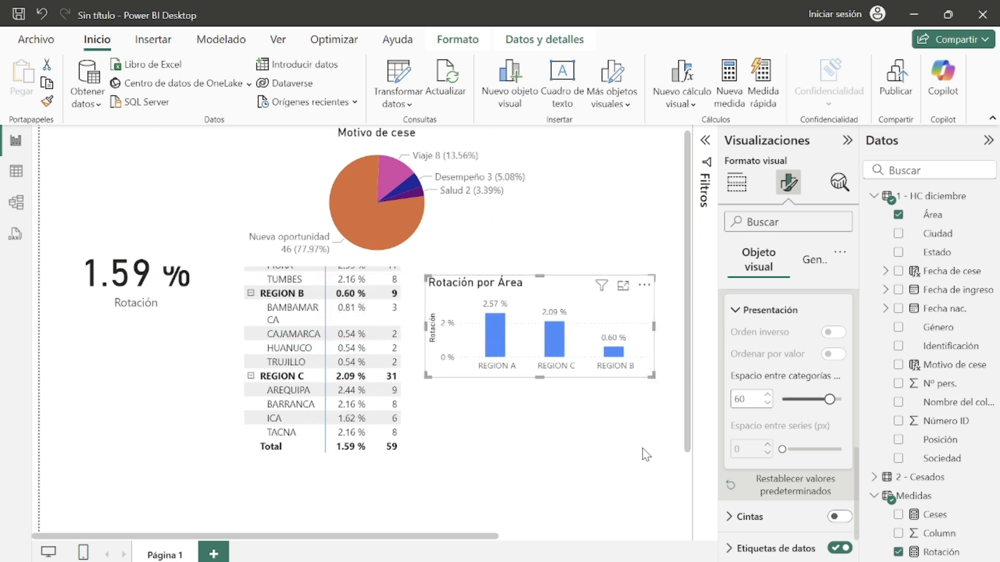
{"action": "left_click", "coordinate": [647, 486]}
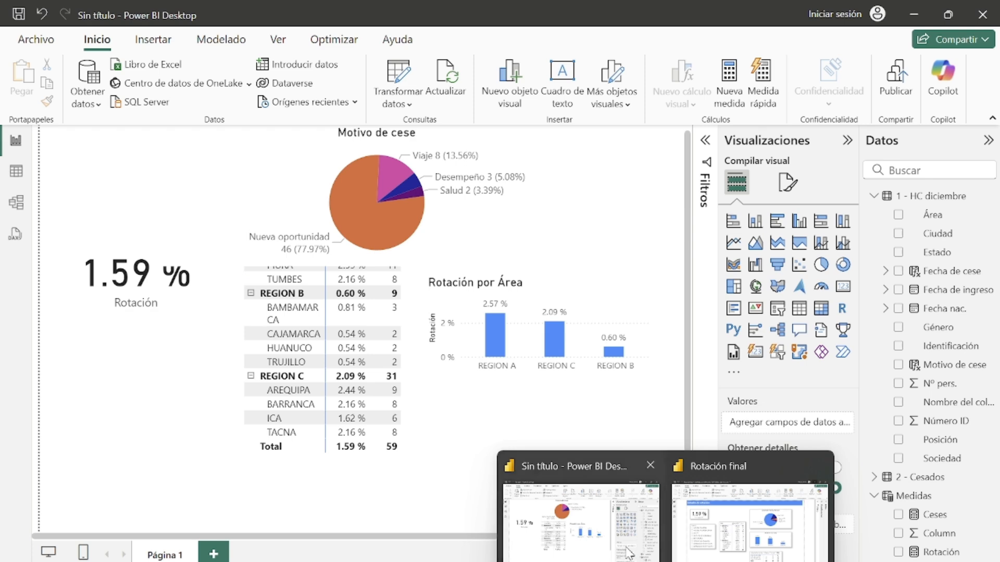
Step: Compare the example Rotación final report with the HC diciembre table's columns in table view
{"action": "left_click", "coordinate": [719, 500]}
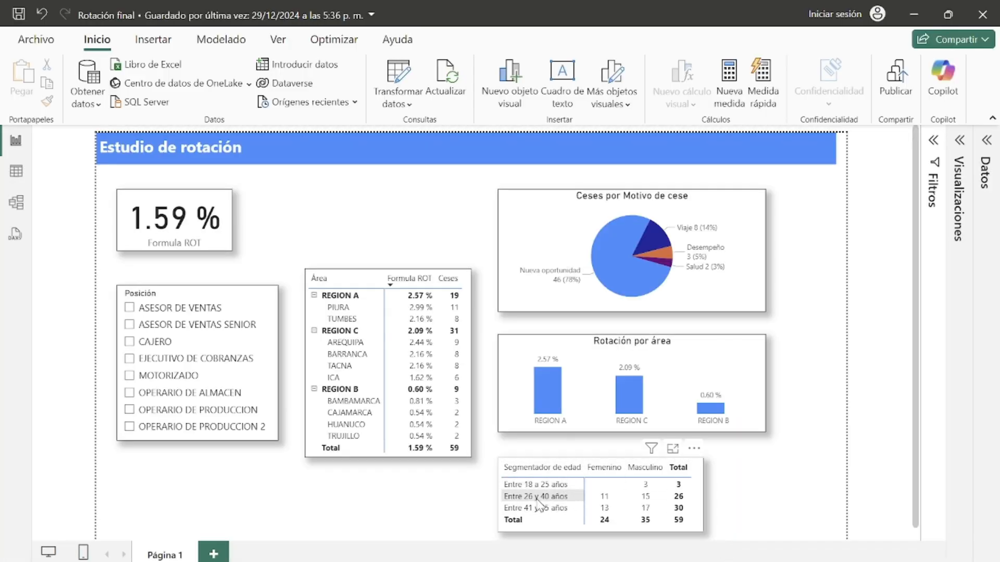
{"action": "left_click", "coordinate": [914, 14]}
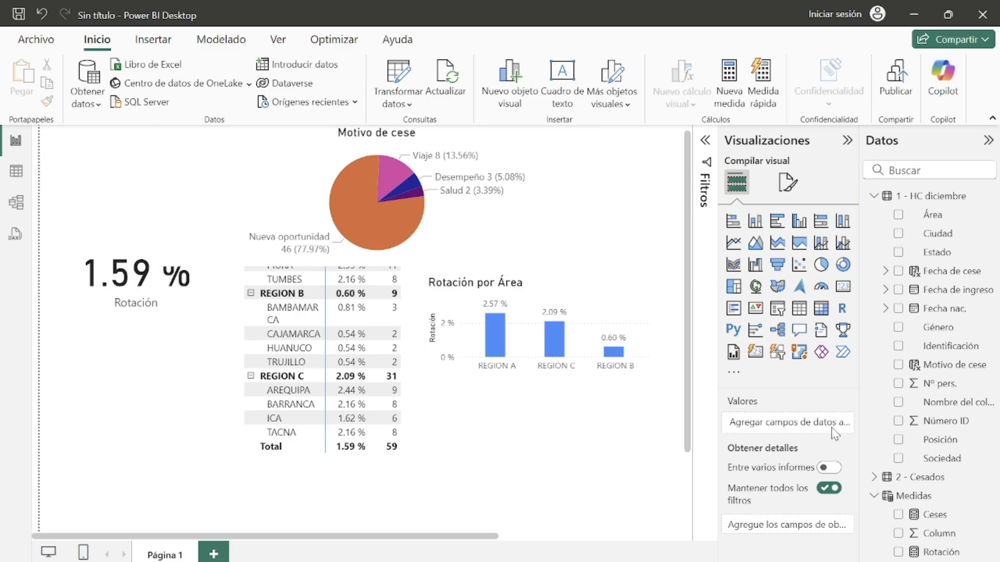
{"action": "left_click", "coordinate": [12, 178]}
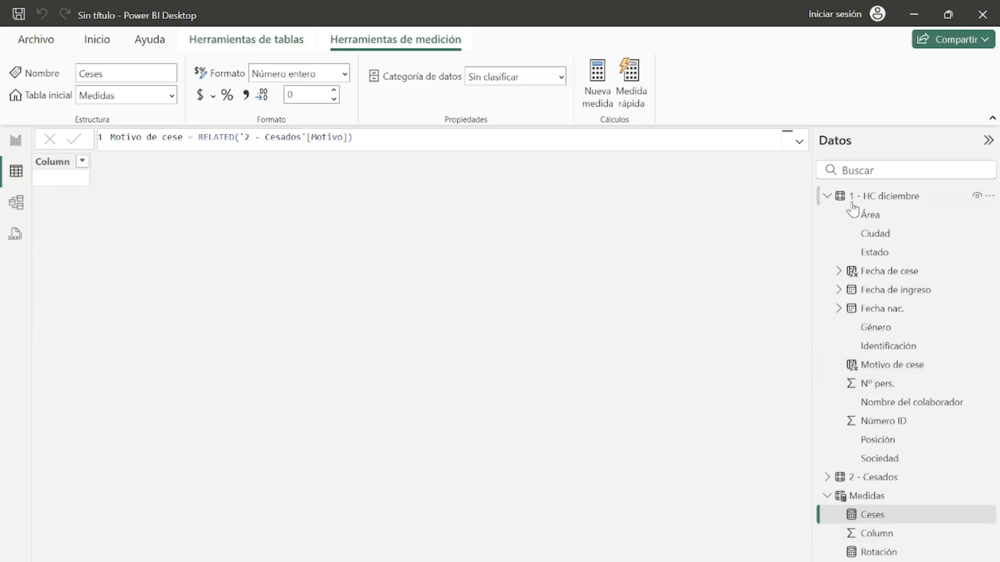
{"action": "left_click", "coordinate": [879, 196]}
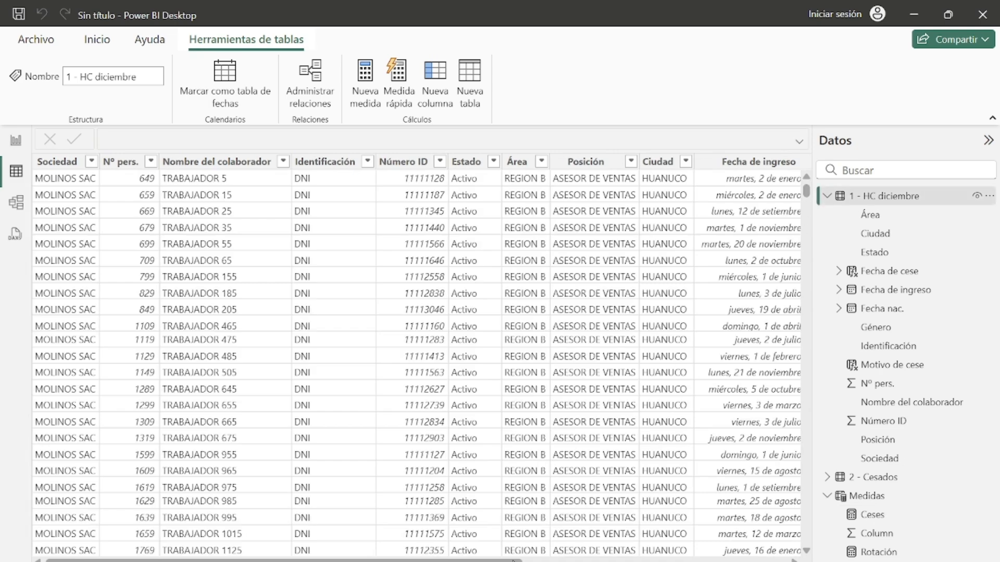
{"action": "left_click_drag", "start_coordinate": [513, 561], "coordinate": [807, 542]}
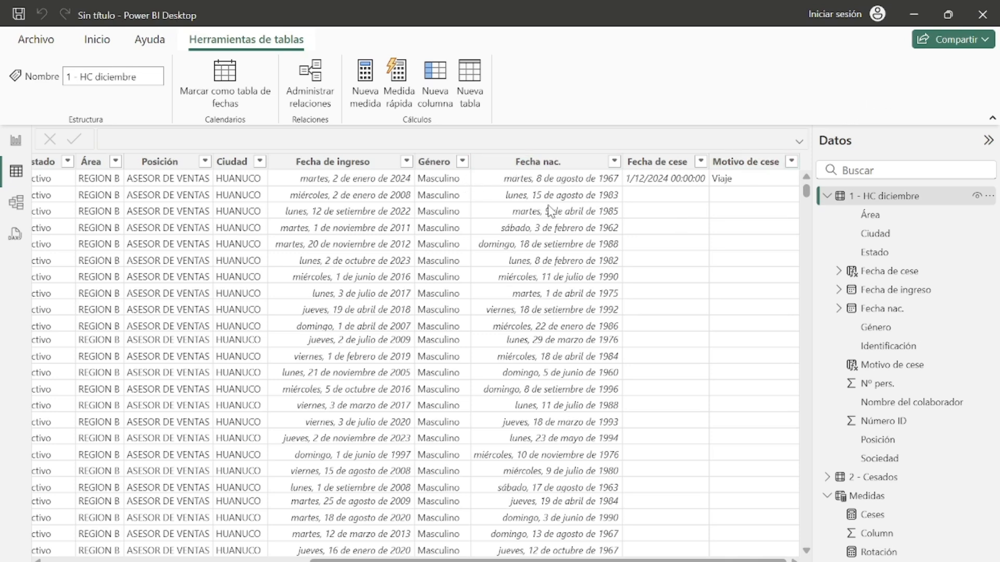
{"action": "left_click", "coordinate": [828, 197]}
{"action": "left_click", "coordinate": [827, 233]}
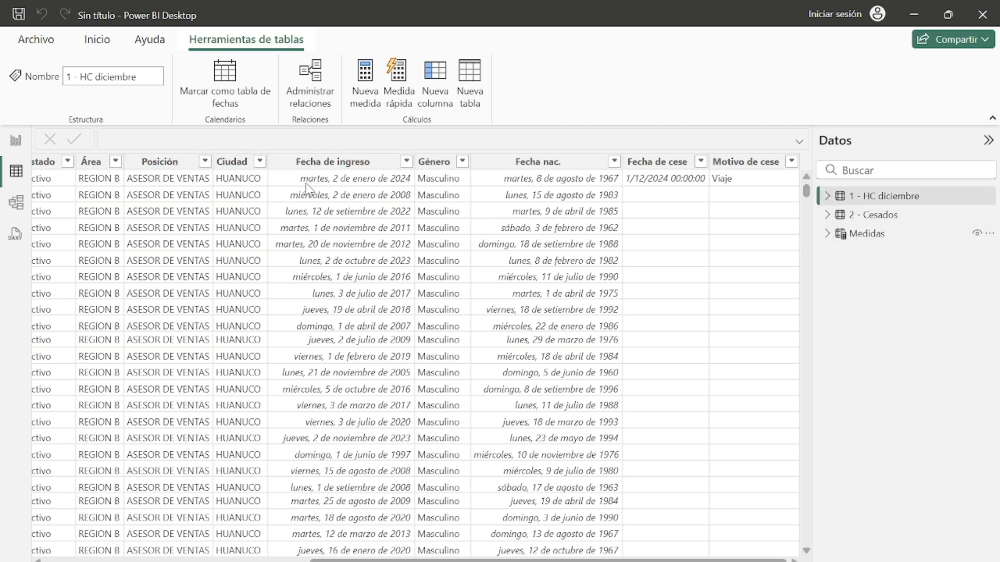
{"action": "scroll", "coordinate": [422, 358], "scroll_direction": "left", "scroll_amount": 10}
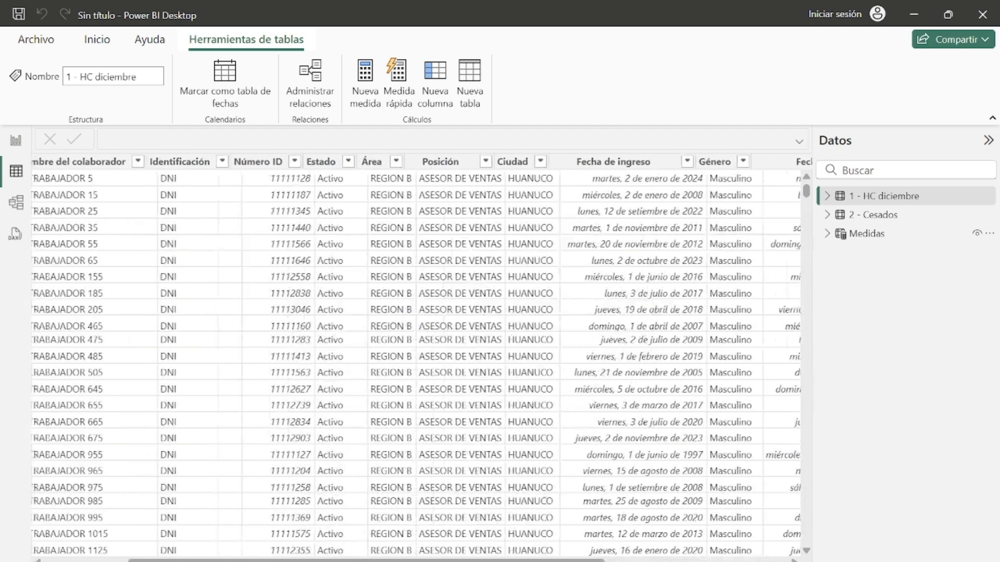
{"action": "scroll", "coordinate": [422, 357], "scroll_direction": "right", "scroll_amount": 10}
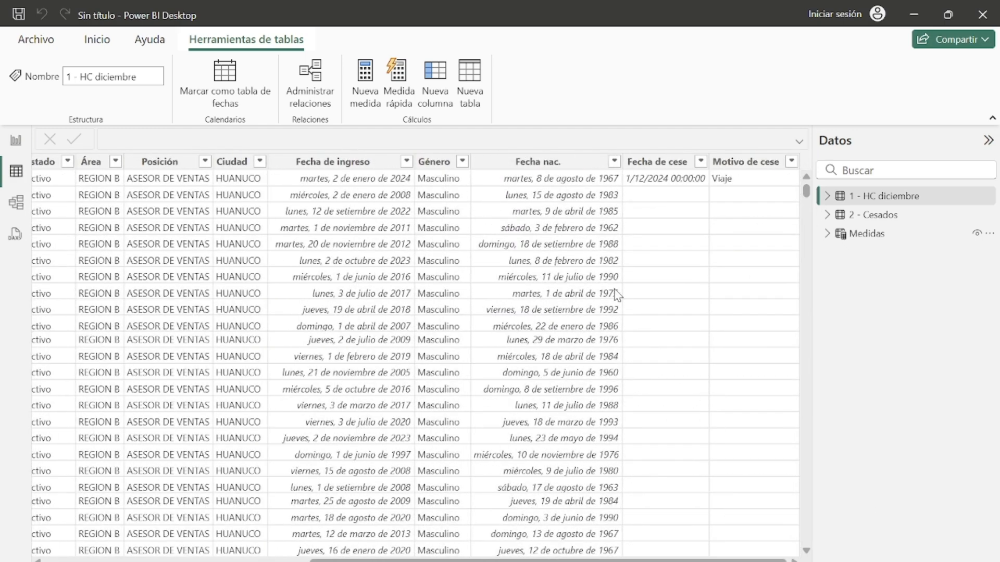
{"action": "left_click", "coordinate": [440, 162]}
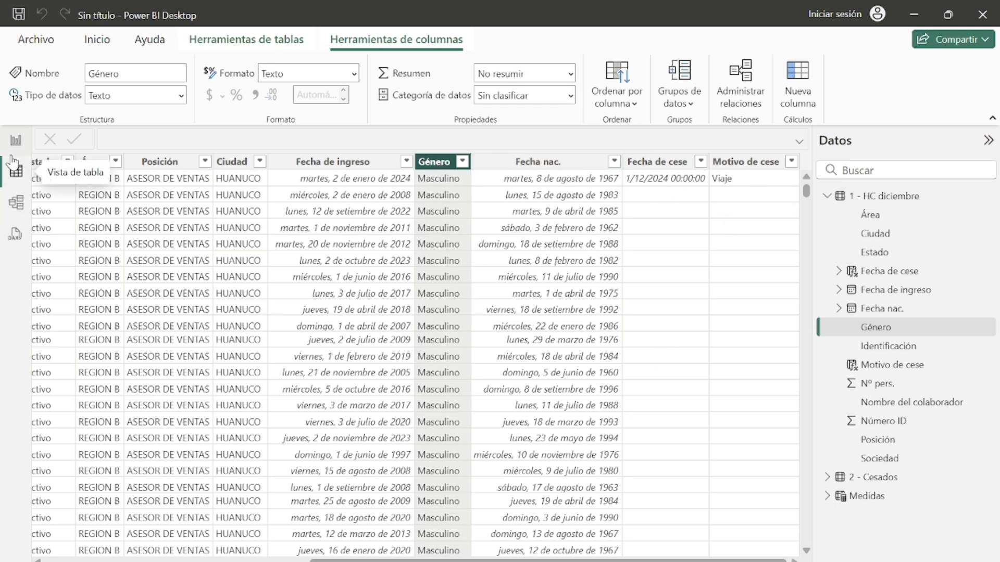
{"action": "mouse_move", "coordinate": [665, 561]}
{"action": "left_click", "coordinate": [713, 558]}
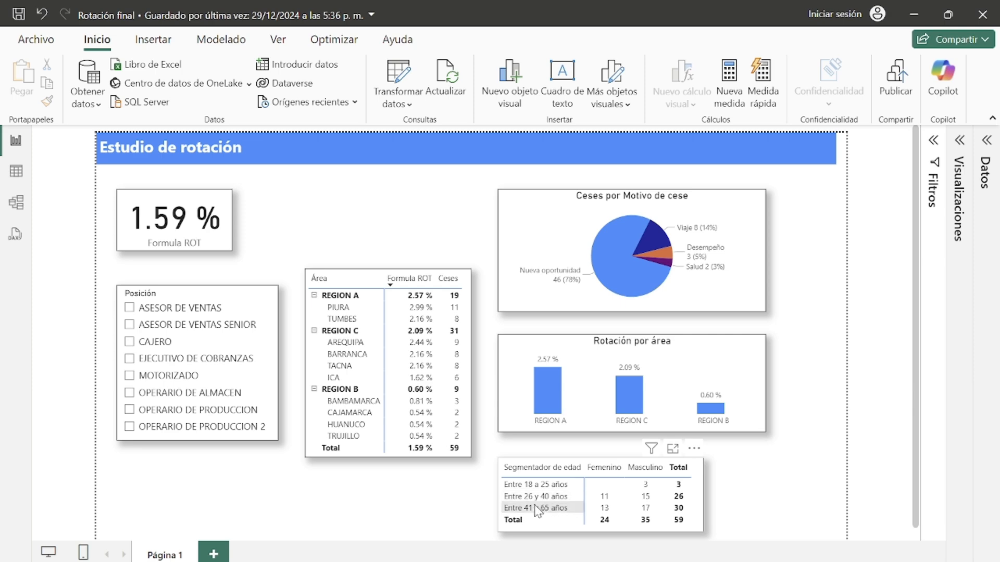
{"action": "left_click", "coordinate": [914, 15]}
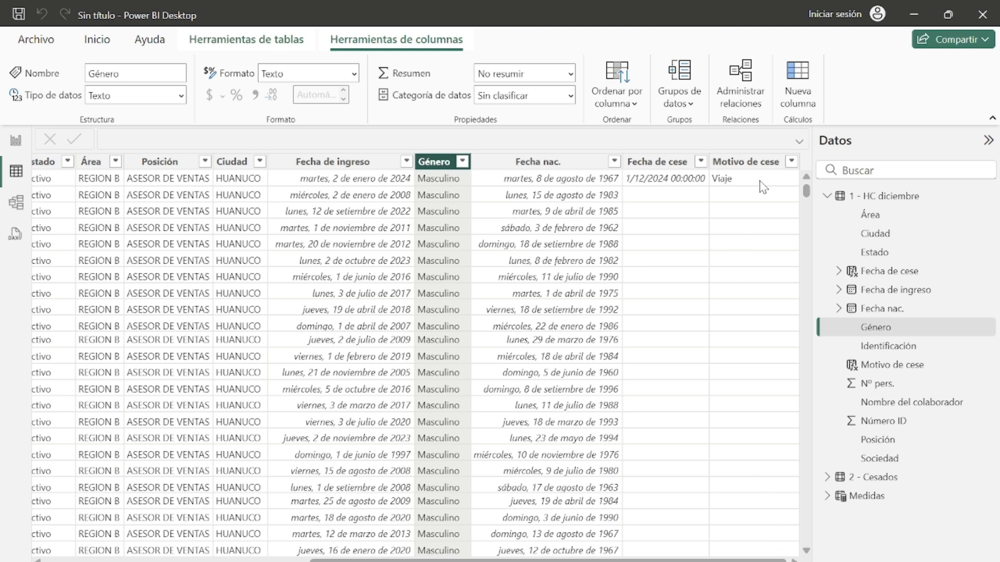
Step: Create a calculated column named Edad in the HC diciembre table, starting its formula with DATEDIFF
{"action": "left_click", "coordinate": [762, 165]}
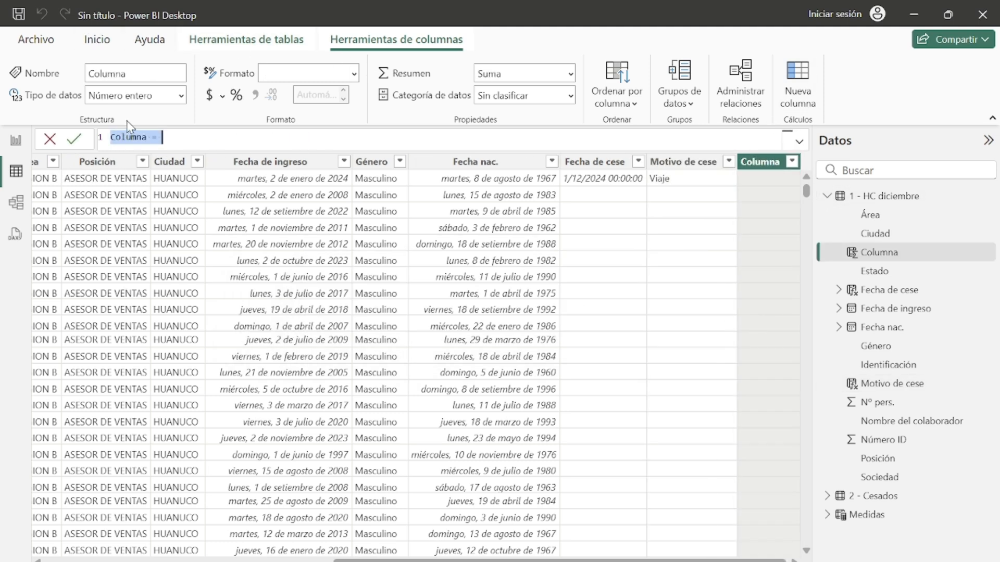
{"action": "key", "text": "BackSpace"}
{"action": "key", "text": "BackSpace"}
{"action": "key", "text": "BackSpace"}
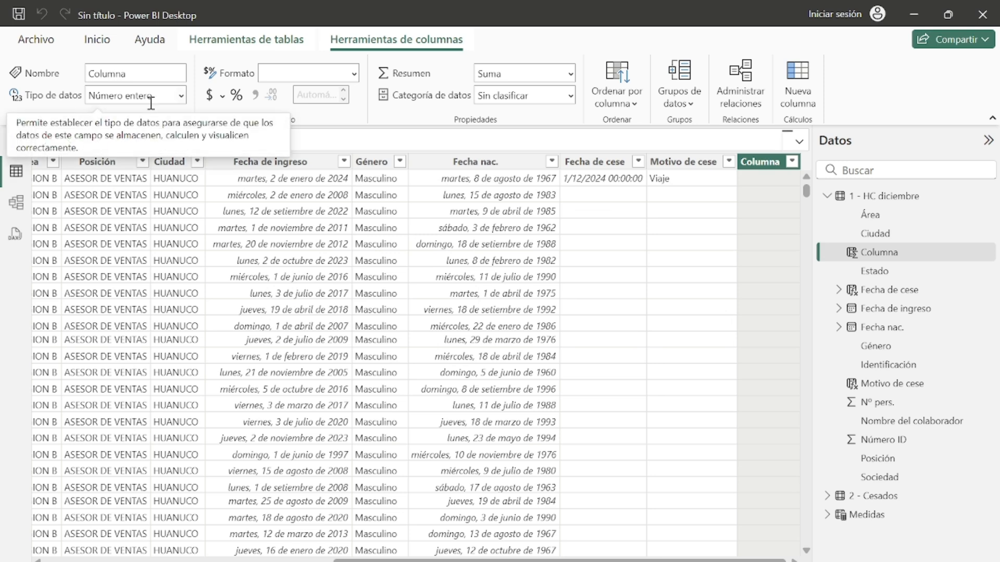
{"action": "type", "text": "ed"}
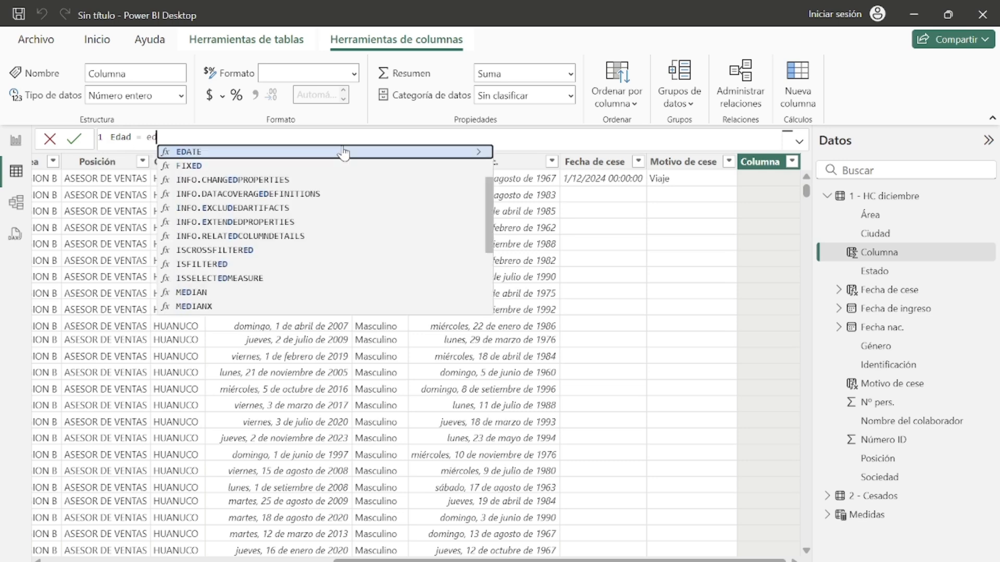
{"action": "key", "text": "BackSpace"}
{"action": "key", "text": "BackSpace"}
{"action": "type", "text": "datei"}
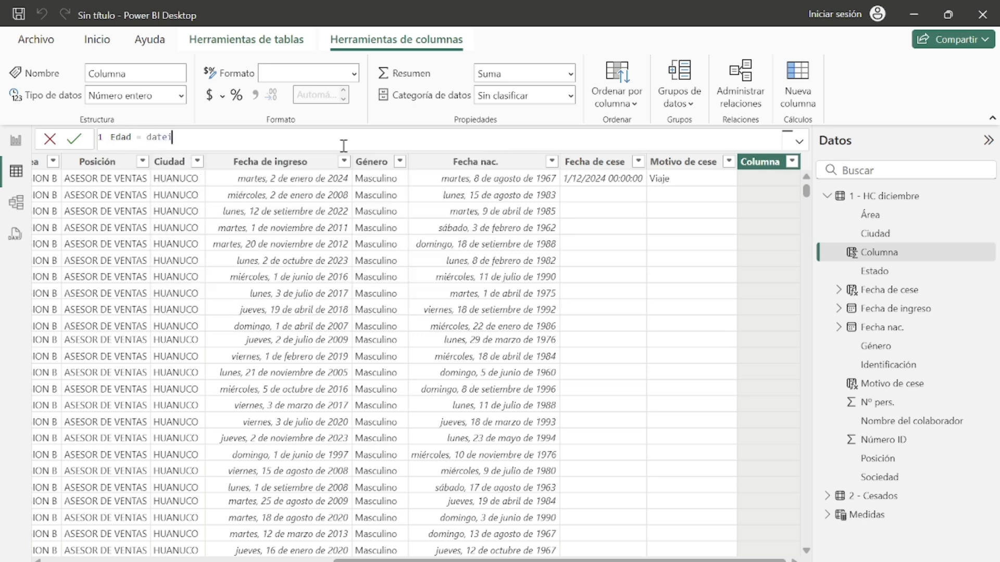
{"action": "key", "text": "BackSpace"}
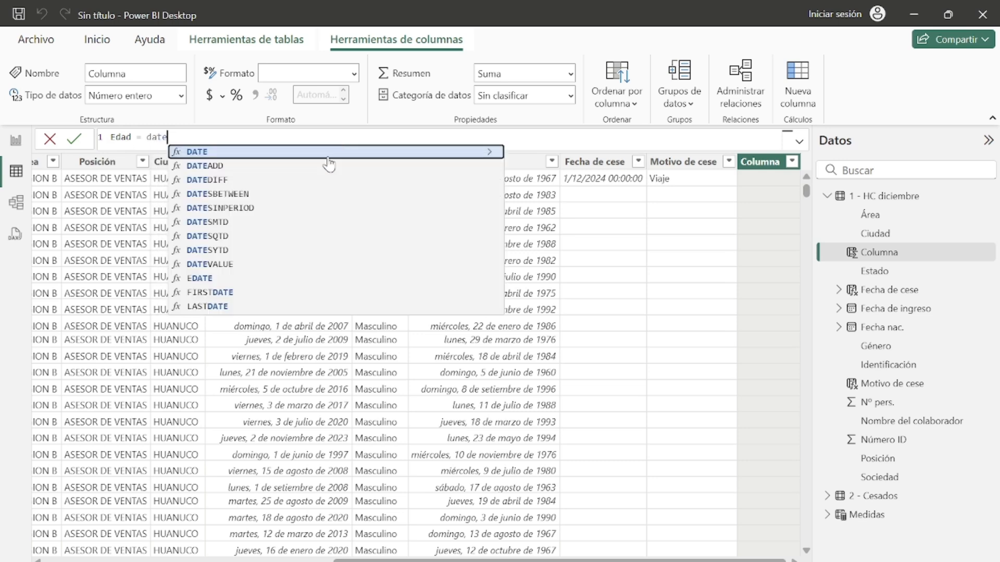
{"action": "left_click", "coordinate": [296, 184]}
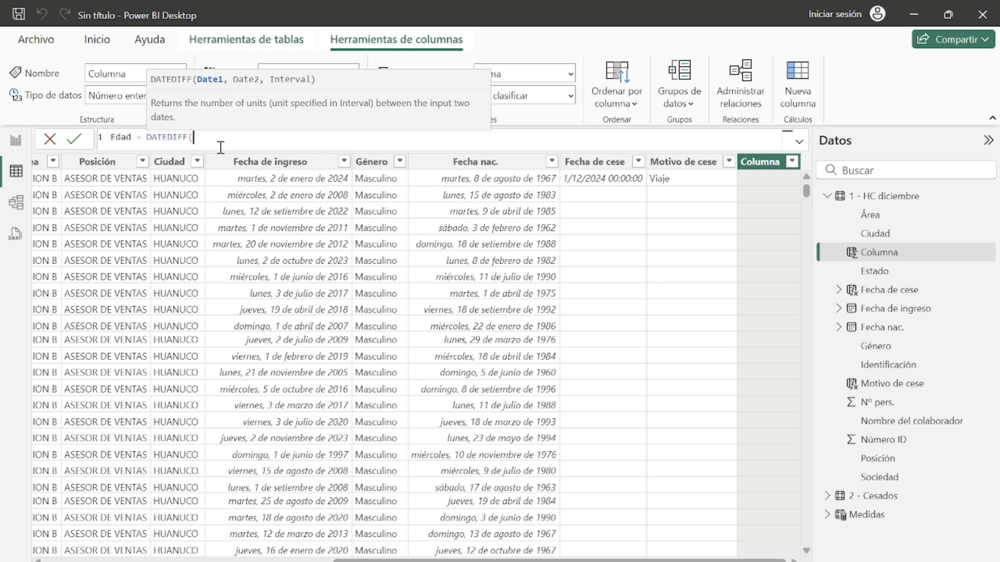
Step: Complete the Edad column formula as DATEDIFF from Fecha nac. to TODAY() in YEAR units and commit it
{"action": "type", "text": "fecha"}
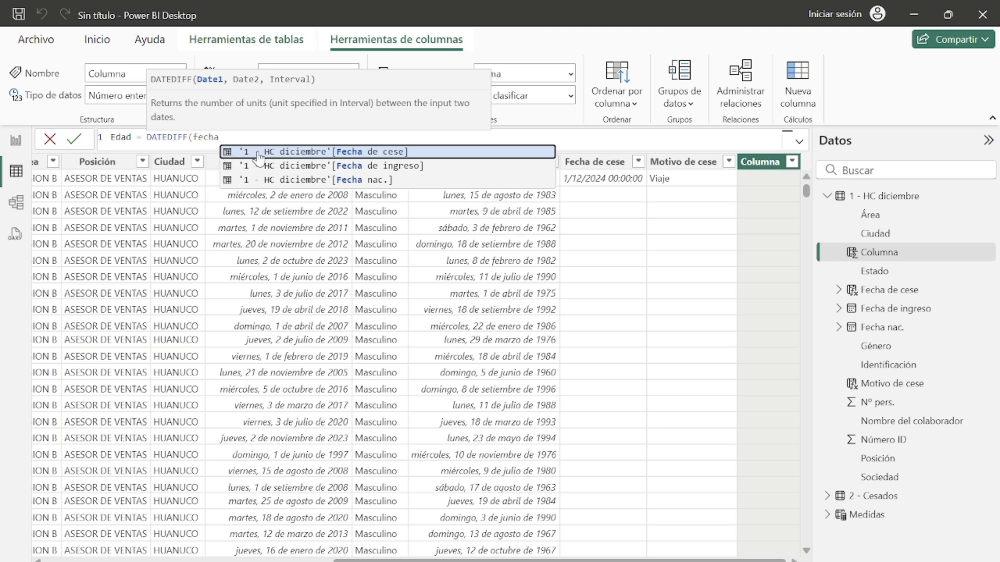
{"action": "left_click", "coordinate": [367, 181]}
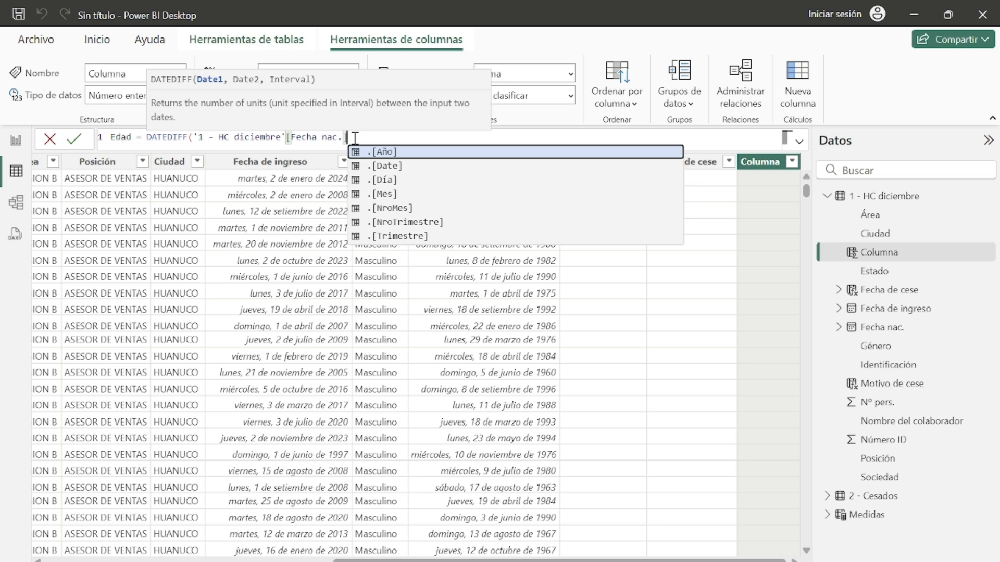
{"action": "type", "text": ","}
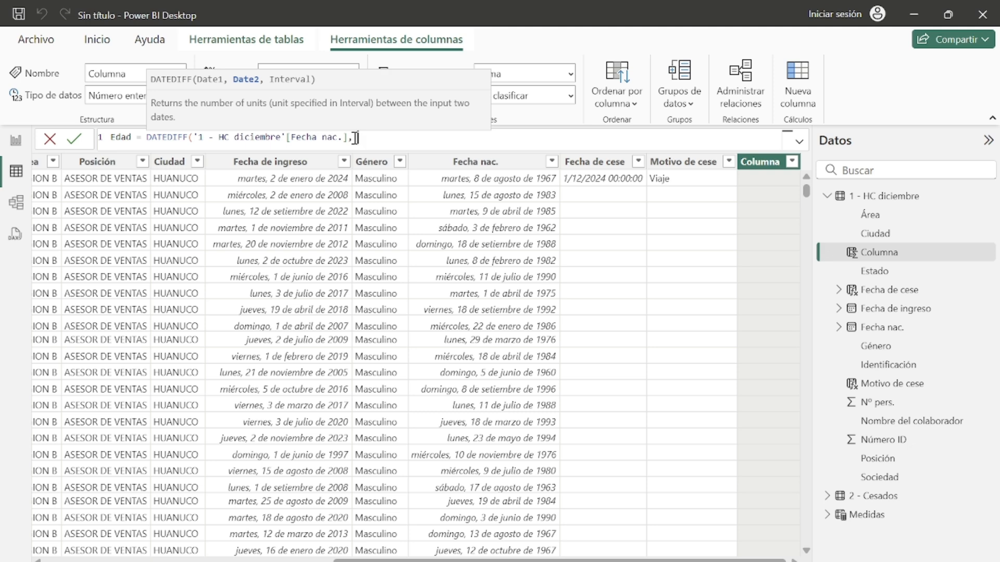
{"action": "type", "text": "toda"}
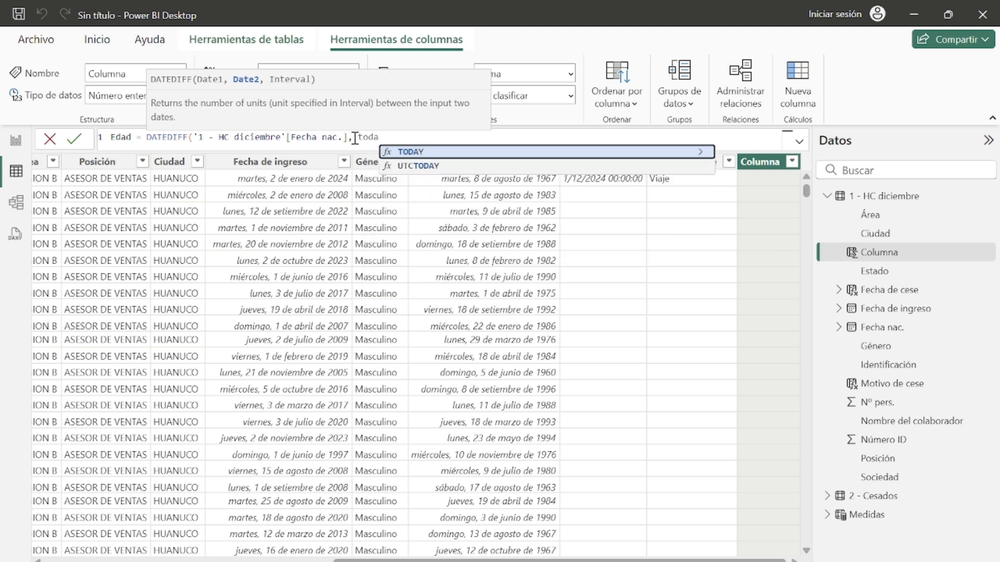
{"action": "left_click", "coordinate": [440, 151]}
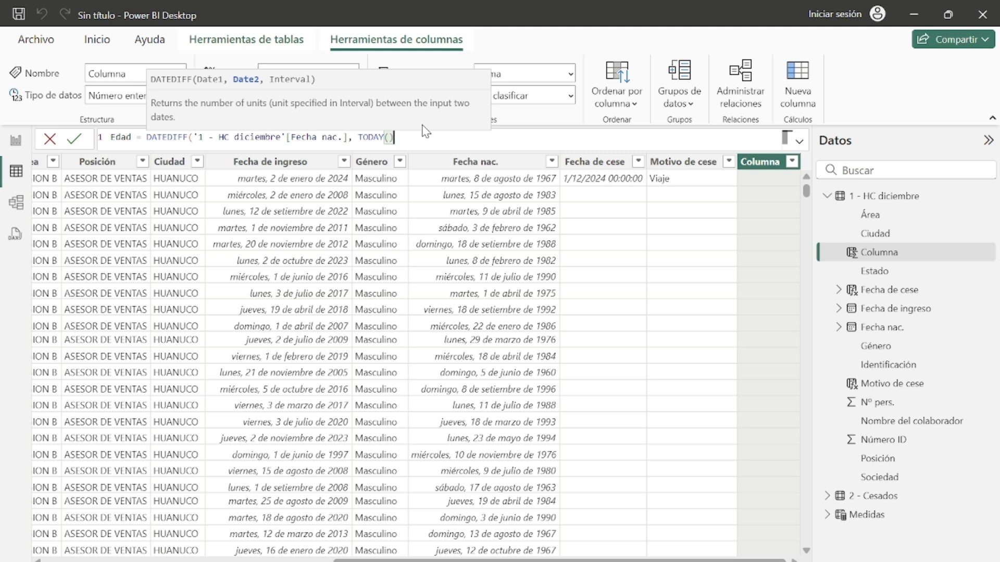
{"action": "type", "text": ","}
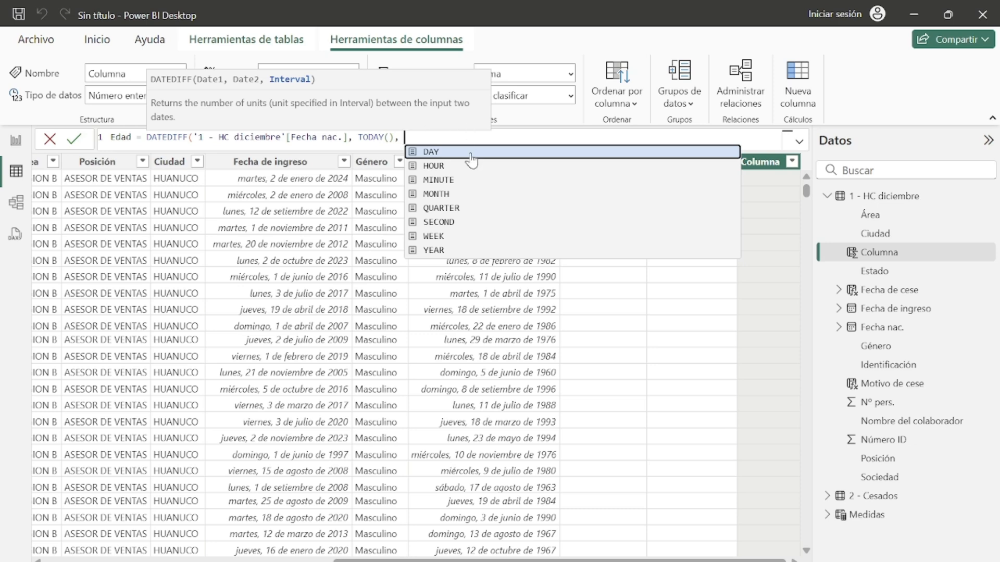
{"action": "left_click", "coordinate": [454, 249]}
{"action": "type", "text": ")"}
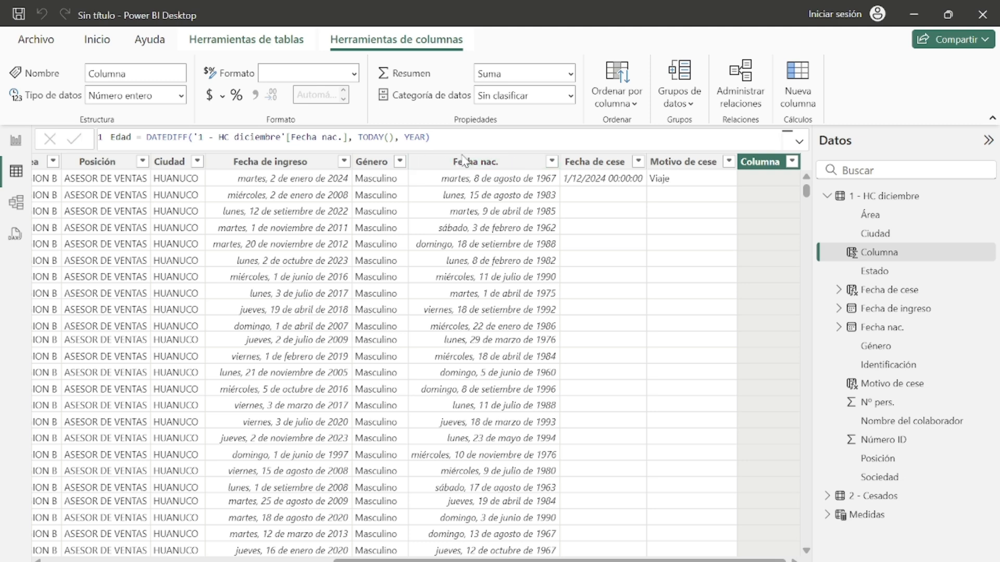
{"action": "key", "text": "Return"}
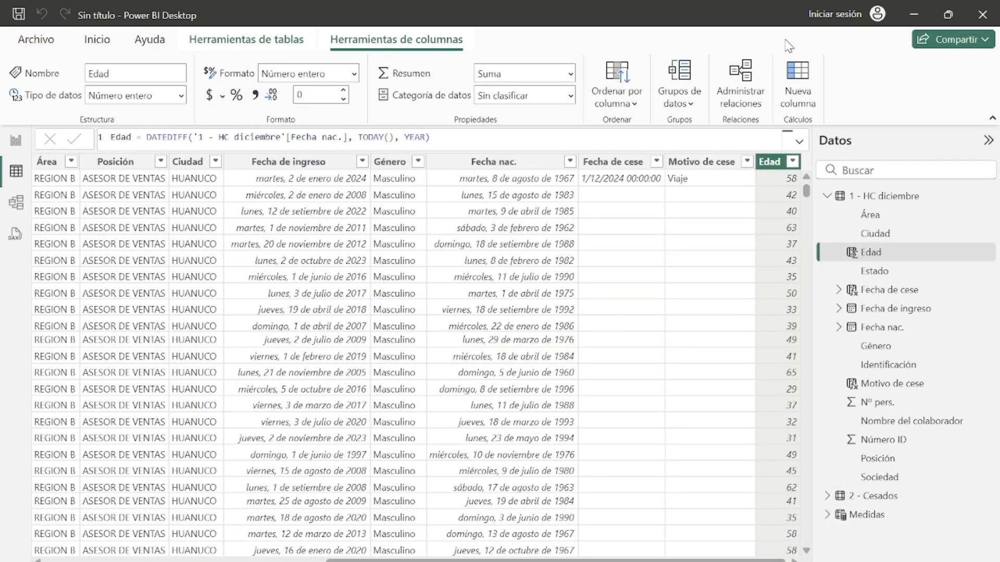
Step: Add a new calculated column named Segmentador de edad, checking the age segments in the example Rotación final report
{"action": "left_click", "coordinate": [797, 89]}
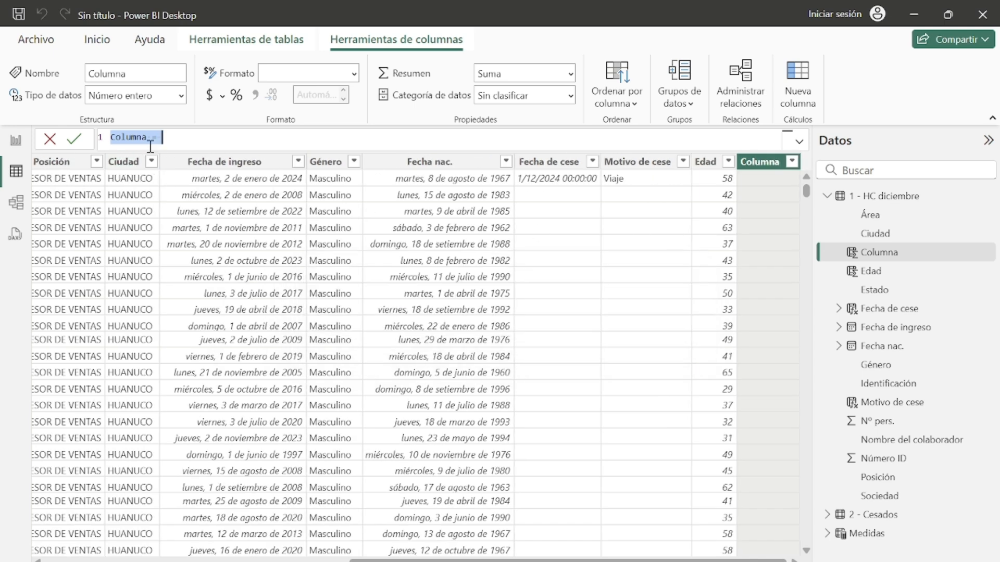
{"action": "left_click", "coordinate": [151, 138]}
{"action": "key", "text": "BackSpace"}
{"action": "key", "text": "BackSpace"}
{"action": "key", "text": "BackSpace"}
{"action": "key", "text": "BackSpace"}
{"action": "key", "text": "BackSpace"}
{"action": "key", "text": "BackSpace"}
{"action": "key", "text": "BackSpace"}
{"action": "key", "text": "BackSpace"}
{"action": "key", "text": "BackSpace"}
{"action": "key", "text": "BackSpace"}
{"action": "type", "text": "Segmentador d"}
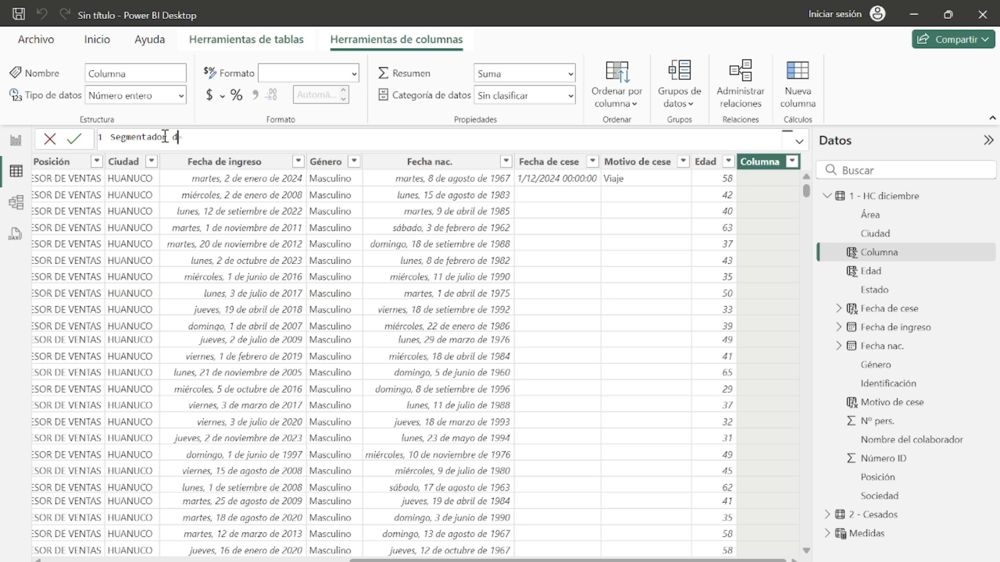
{"action": "type", "text": "e edad ="}
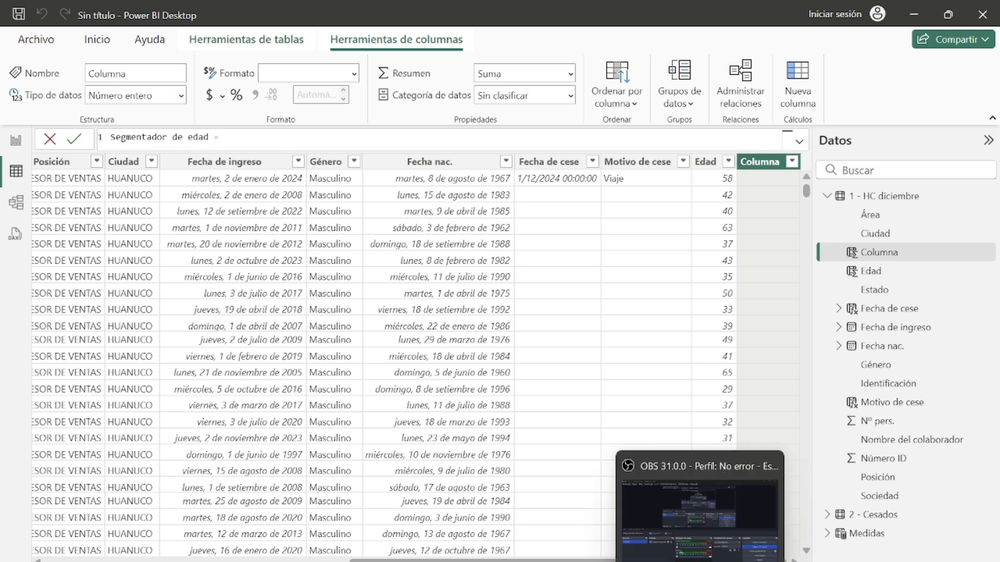
{"action": "left_click", "coordinate": [726, 555]}
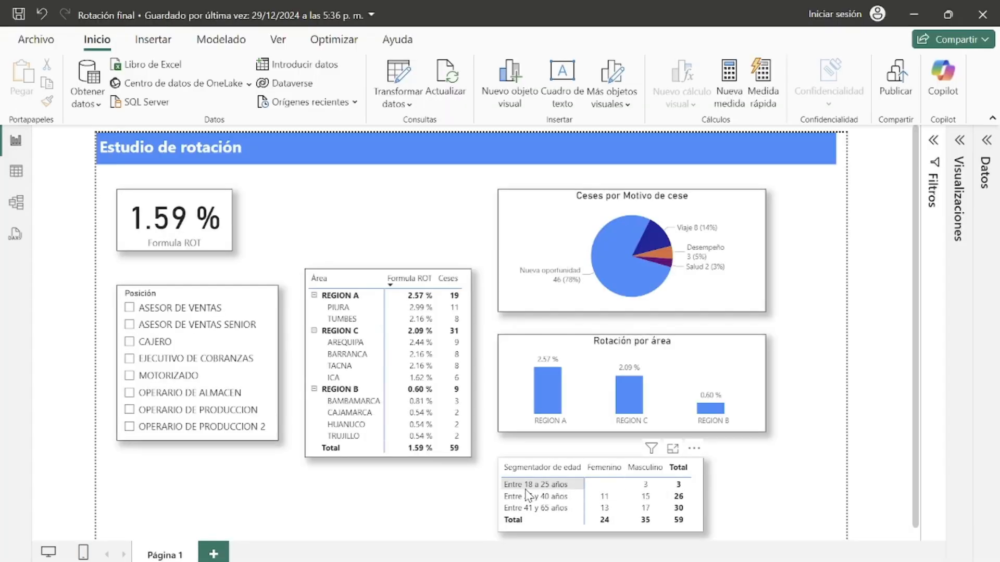
{"action": "left_click", "coordinate": [910, 20]}
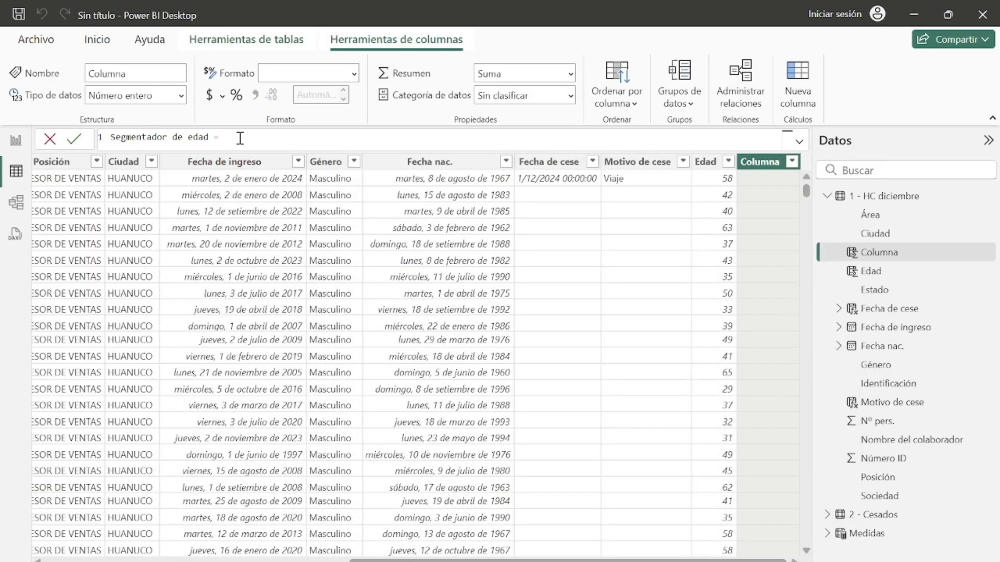
Step: Begin the Segmentador de edad formula with IF testing whether Edad is less than or equal to 25
{"action": "type", "text": "IF("}
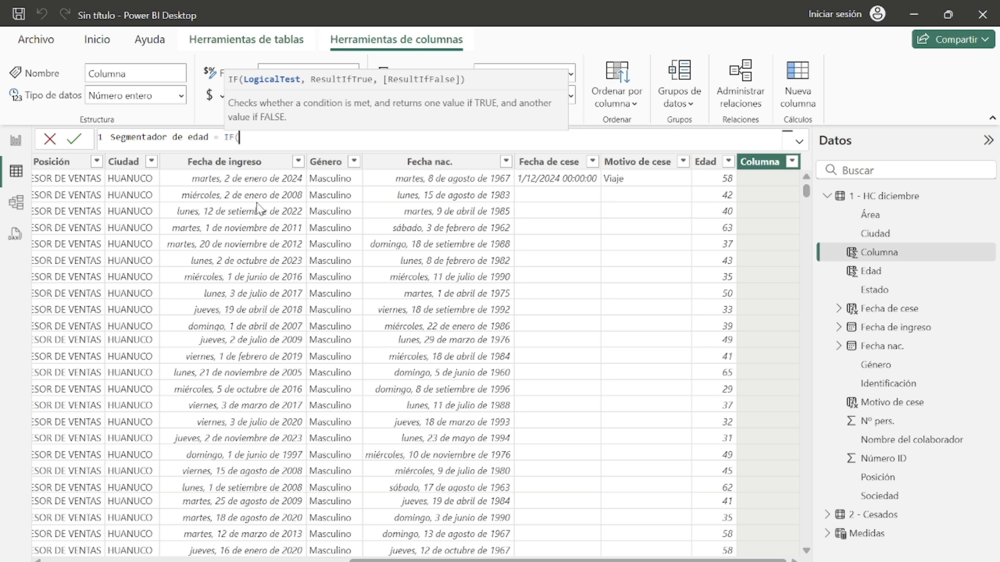
{"action": "type", "text": "edad"}
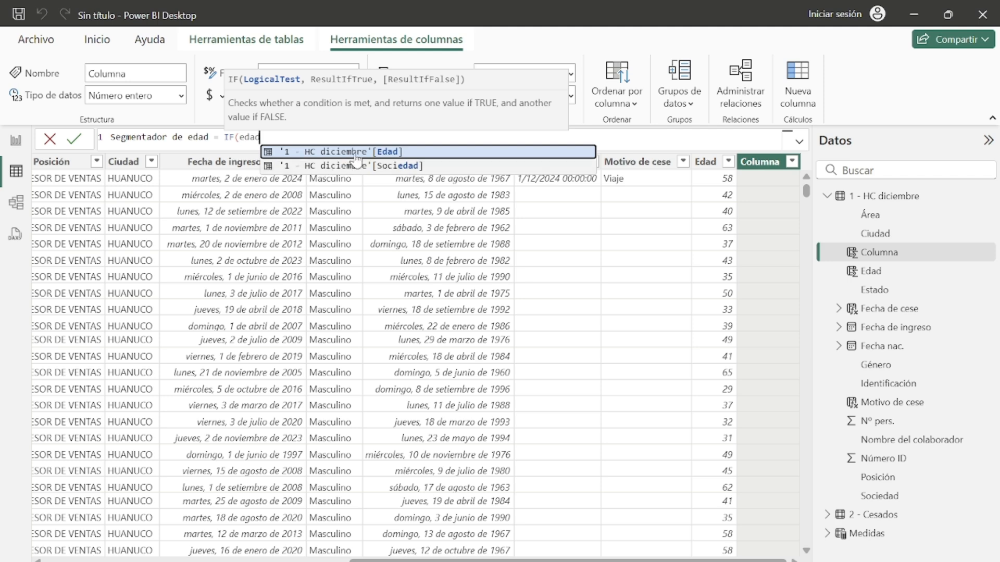
{"action": "left_click", "coordinate": [380, 152]}
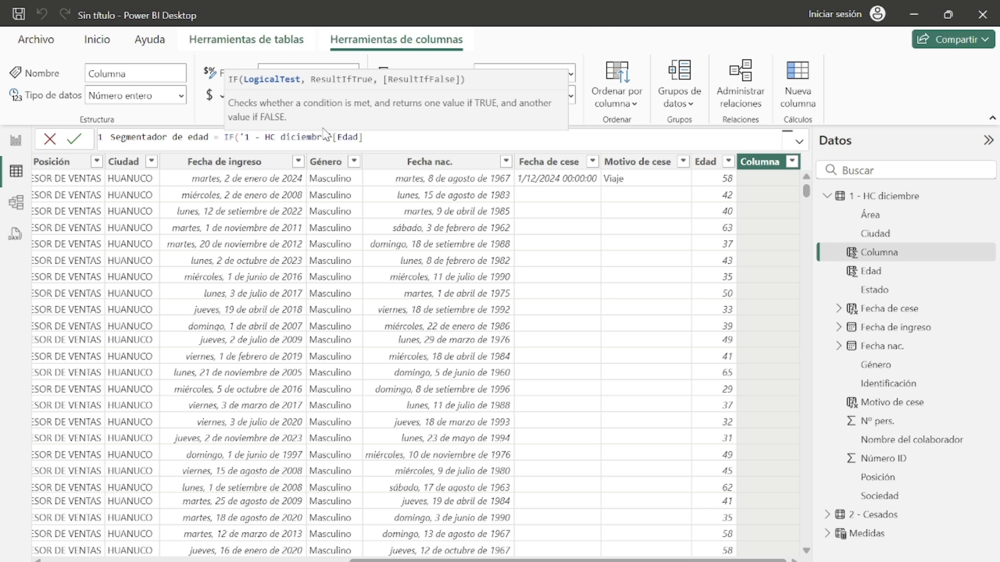
{"action": "type", "text": "< "}
{"action": "type", "text": "26"}
{"action": "key", "text": "BackSpace"}
{"action": "key", "text": "BackSpace"}
{"action": "type", "text": "25"}
{"action": "left_click", "coordinate": [373, 139]}
{"action": "type", "text": "="}
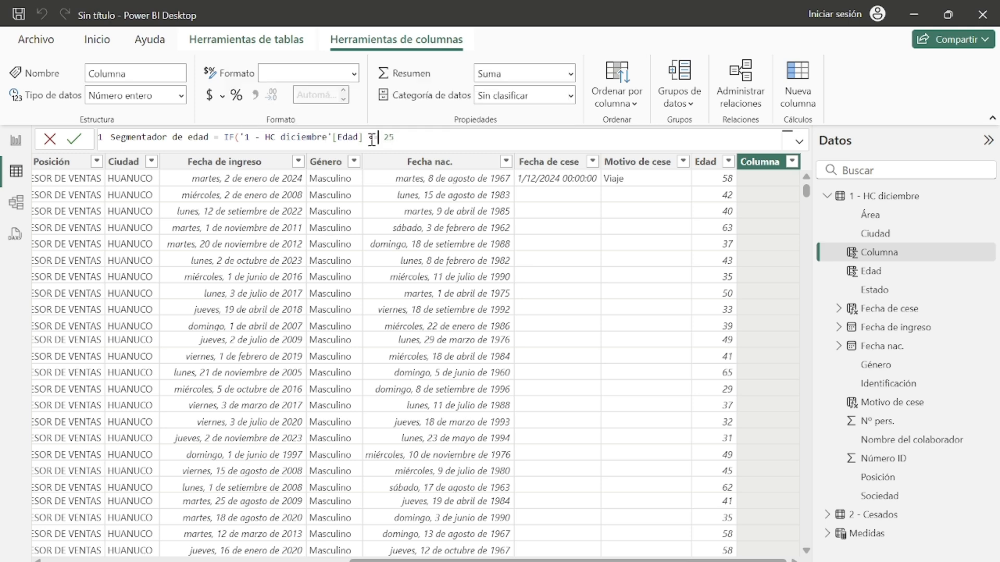
{"action": "key", "text": "End"}
{"action": "type", "text": ","}
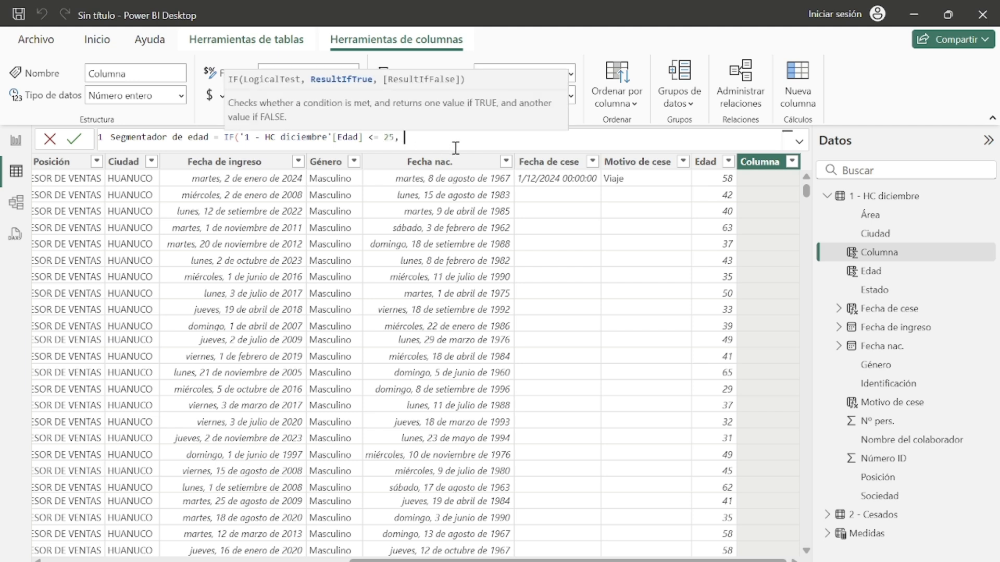
{"action": "type", "text": " \"Entre 18 y 25 años\","}
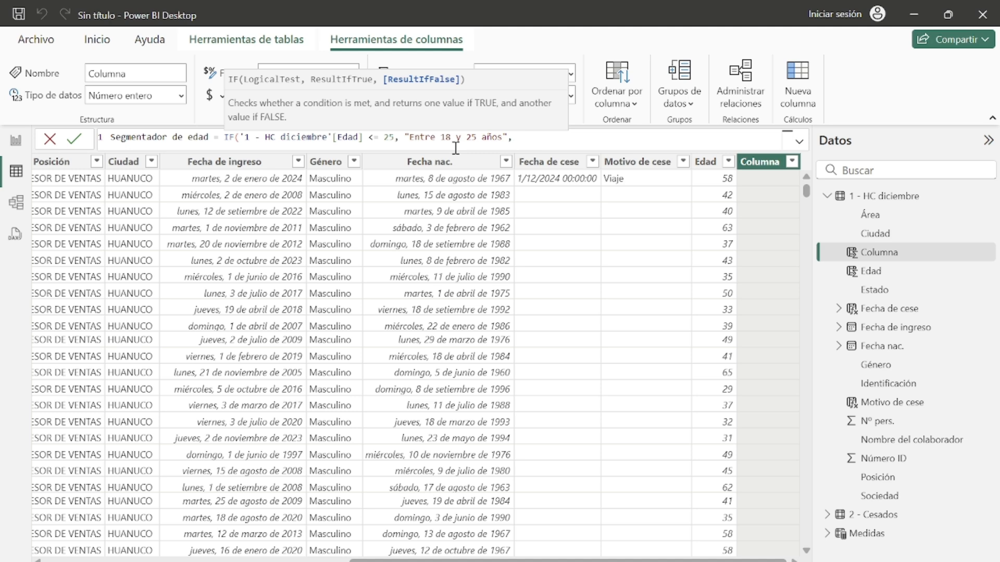
Step: Add a nested IF comparing Edad with less-than-or-equal, checking the example report's second age band
{"action": "type", "text": "if"}
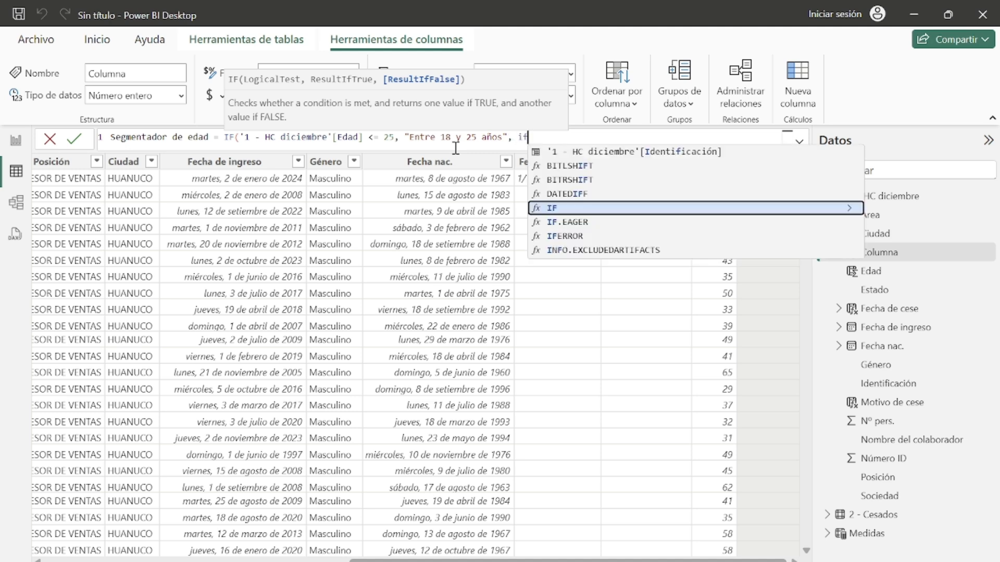
{"action": "left_click", "coordinate": [606, 210]}
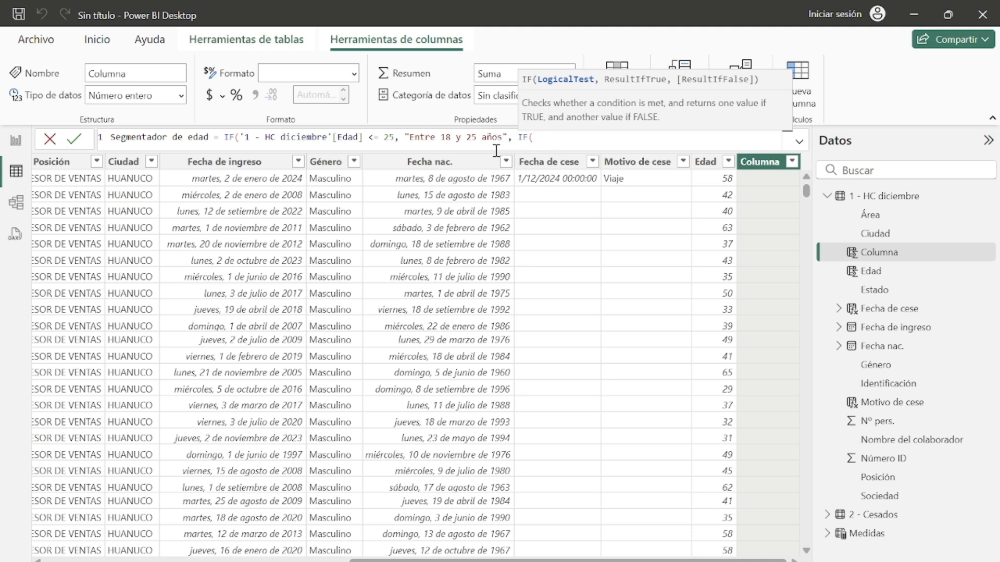
{"action": "type", "text": "edad"}
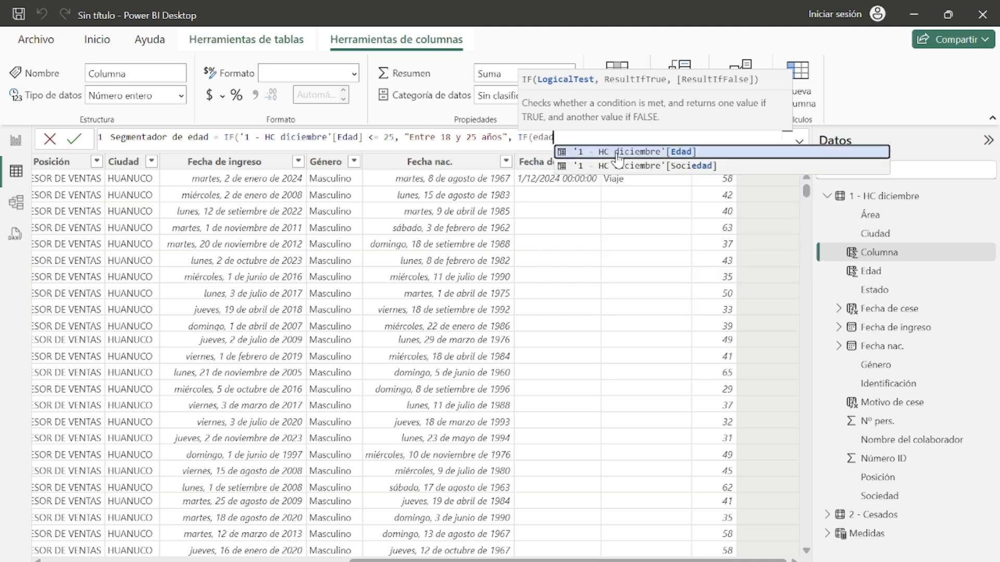
{"action": "left_click", "coordinate": [618, 151]}
{"action": "type", "text": "<="}
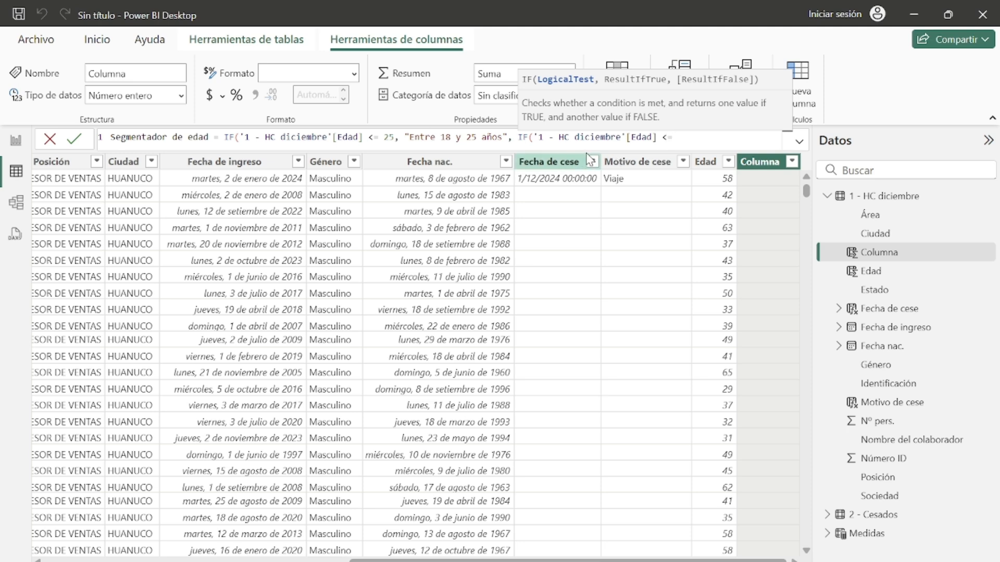
{"action": "mouse_move", "coordinate": [665, 561]}
{"action": "left_click", "coordinate": [750, 520]}
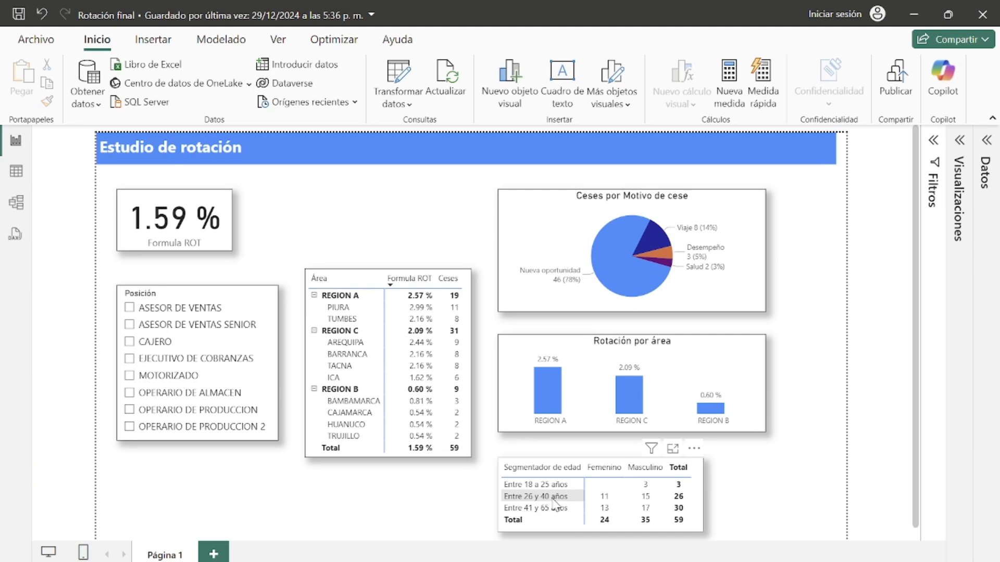
{"action": "left_click", "coordinate": [911, 16]}
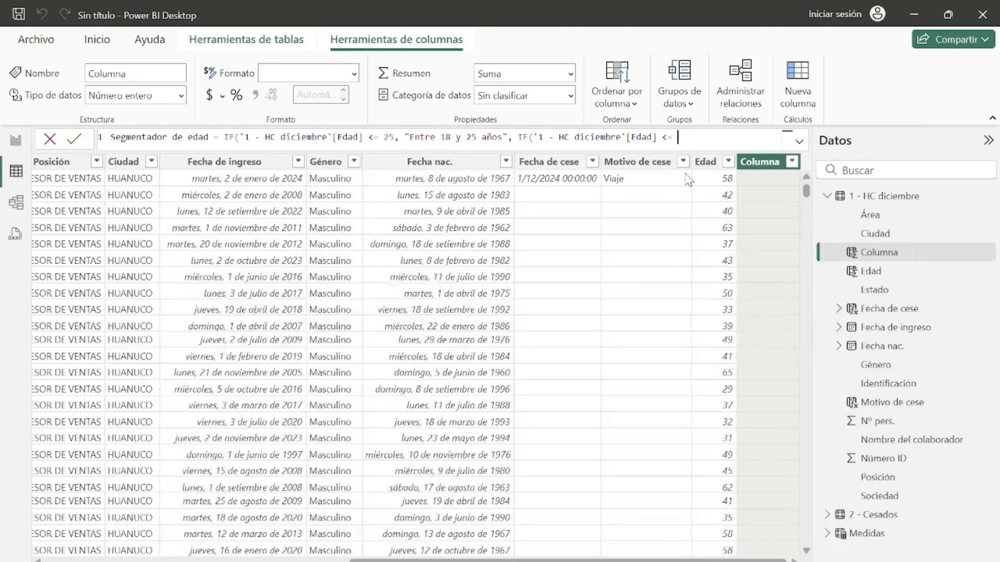
Step: Complete the nested condition with 40 and return "Entre 26 y 40 años" when true
{"action": "type", "text": "40, \"E"}
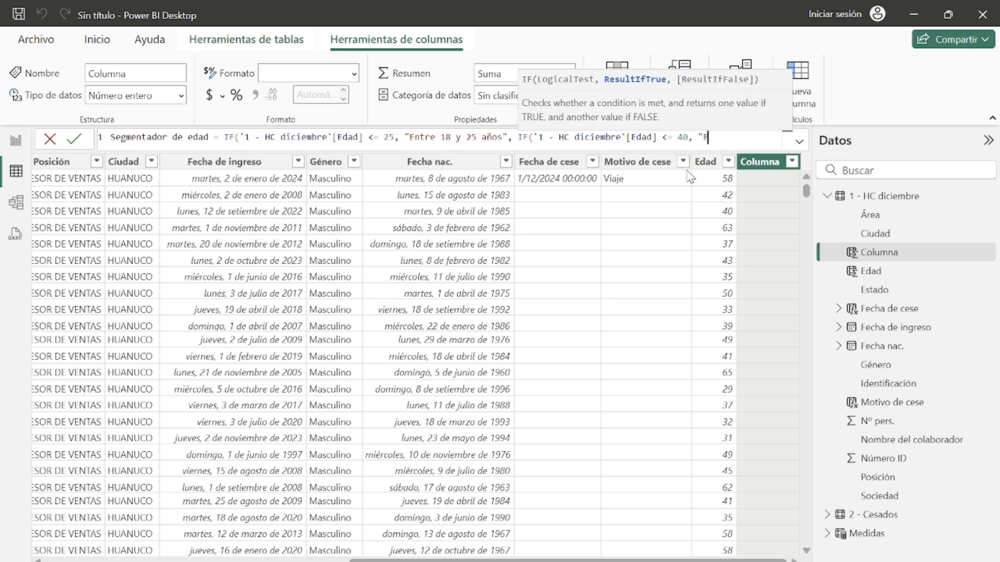
{"action": "type", "text": "ntre 26 y 40 a"}
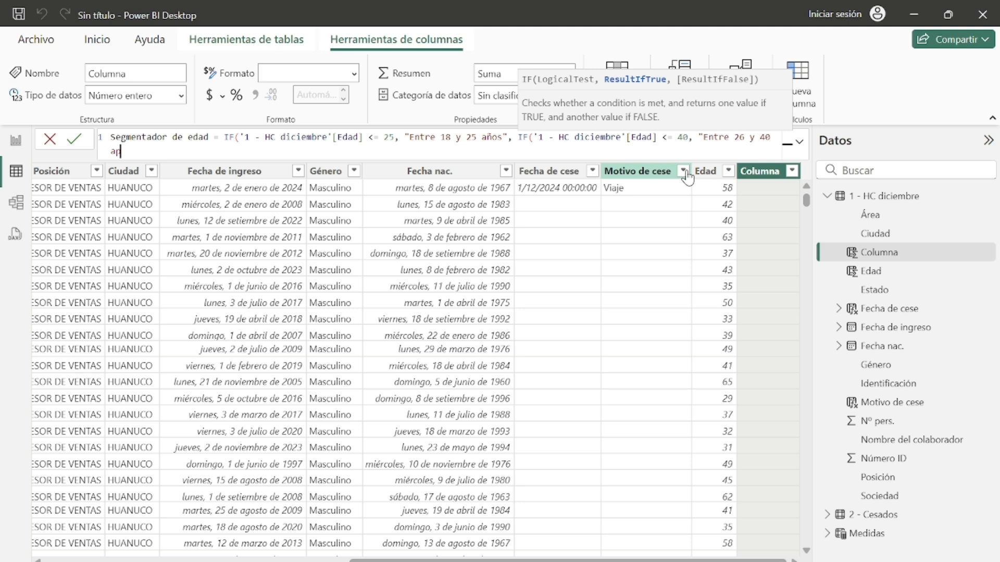
{"action": "type", "text": "ños"}
{"action": "type", "text": ","}
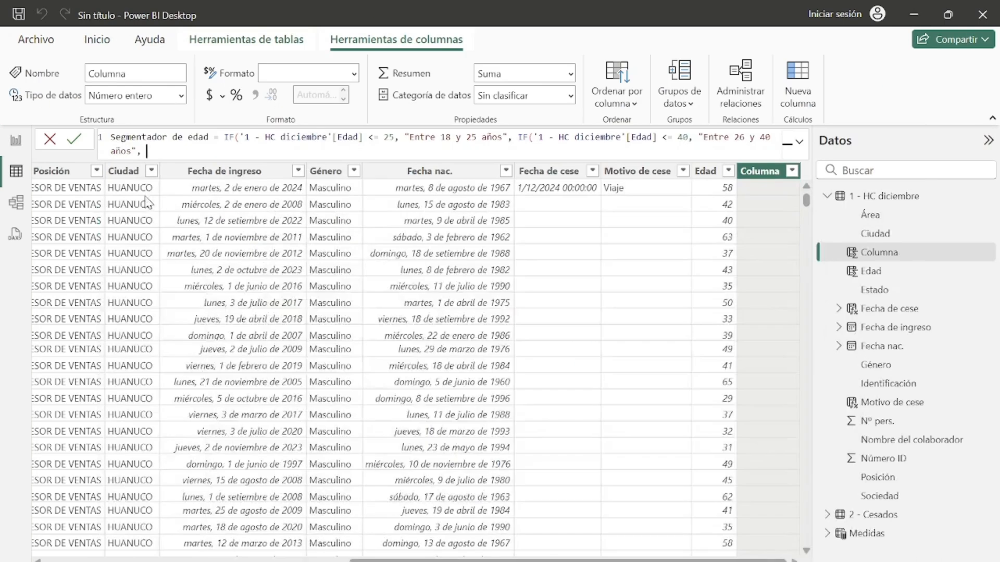
Step: Set the final fallback result to "Entre 41 y 65 años" and close both IF functions
{"action": "type", "text": "\""}
{"action": "type", "text": "41"}
{"action": "key", "text": "BackSpace"}
{"action": "type", "text": "Entre 41 y 65 años\")"}
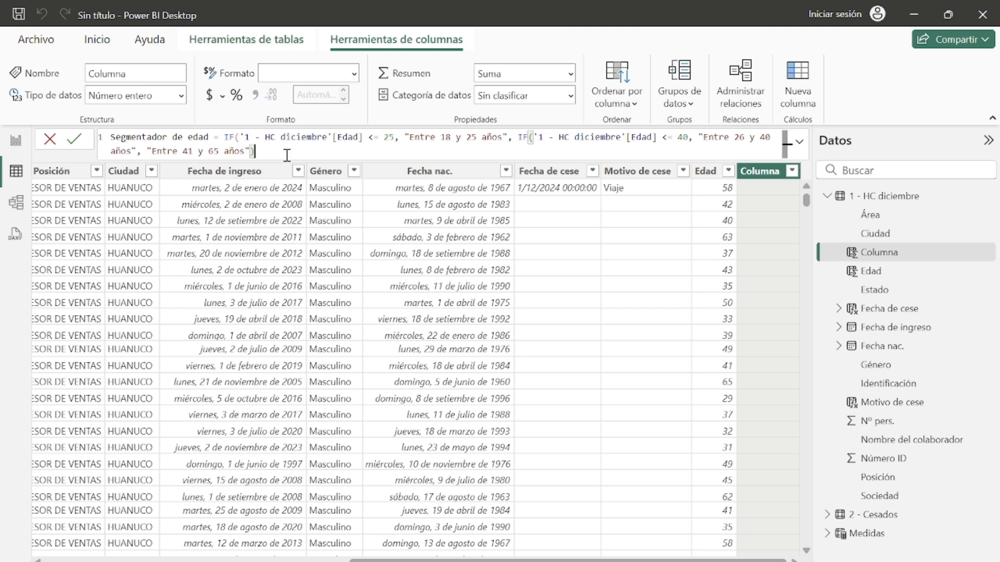
{"action": "type", "text": ")"}
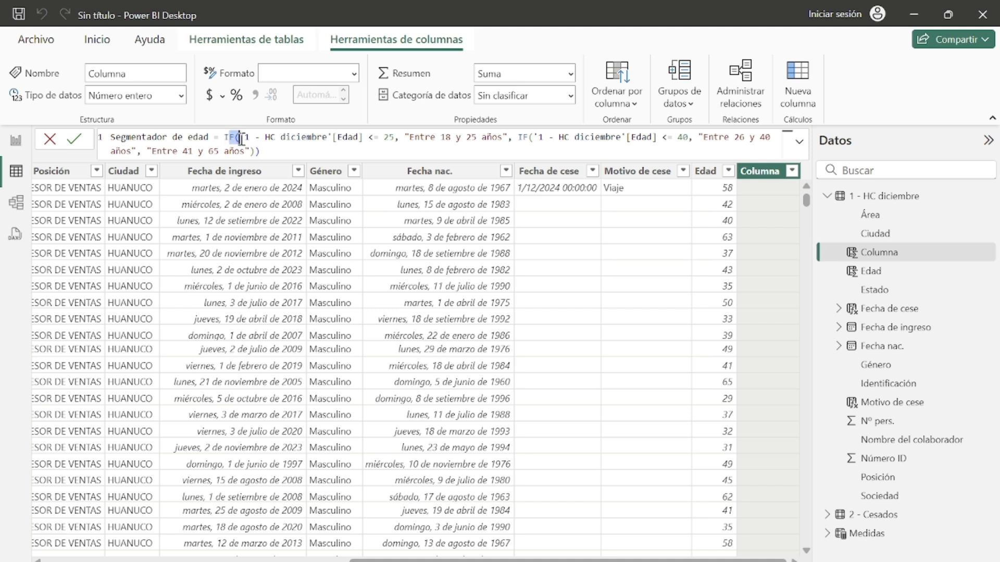
Step: Highlight the formula's conditions and result texts to review the nested IF structure
{"action": "left_click_drag", "start_coordinate": [244, 137], "coordinate": [394, 140]}
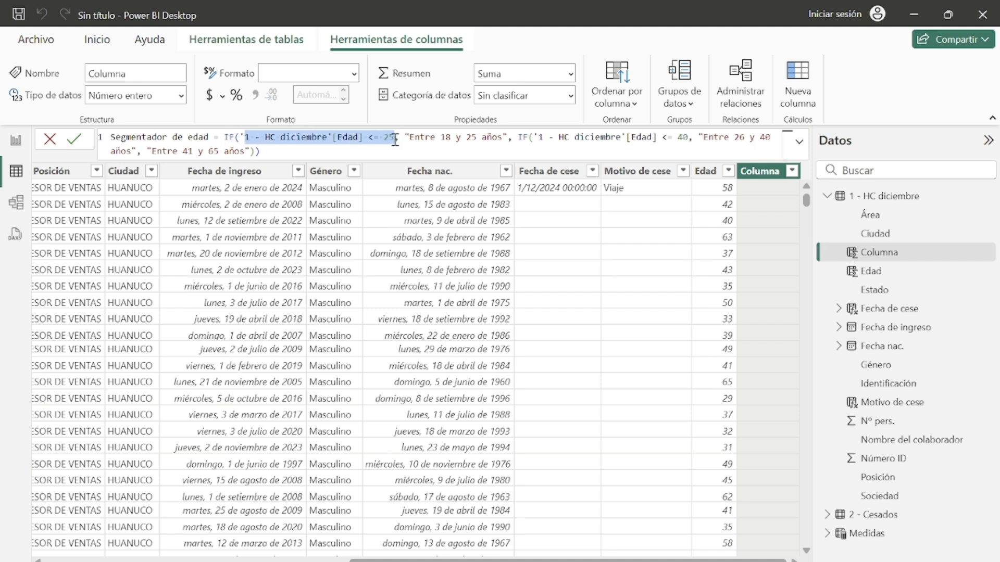
{"action": "left_click", "coordinate": [309, 151]}
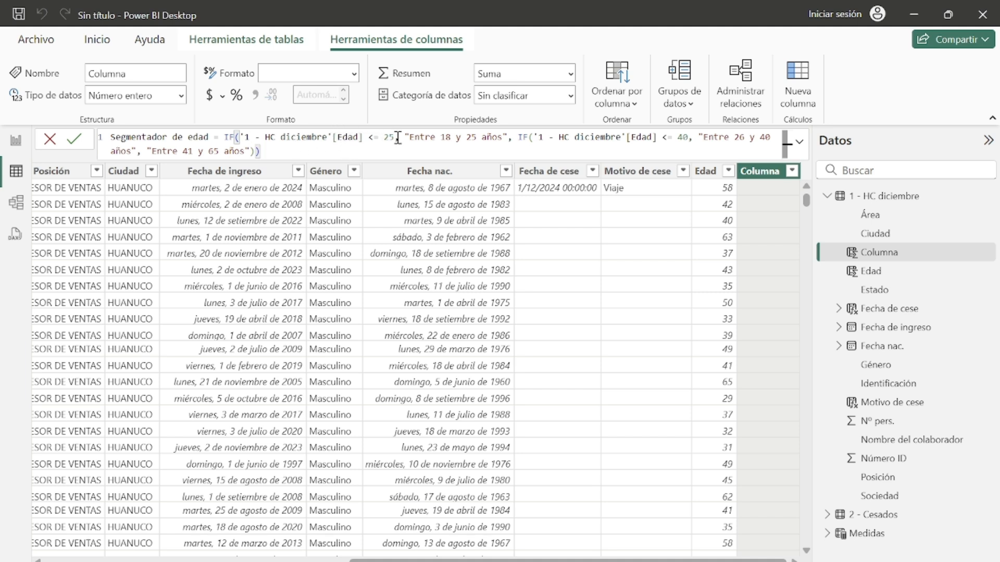
{"action": "left_click_drag", "start_coordinate": [405, 137], "coordinate": [508, 142]}
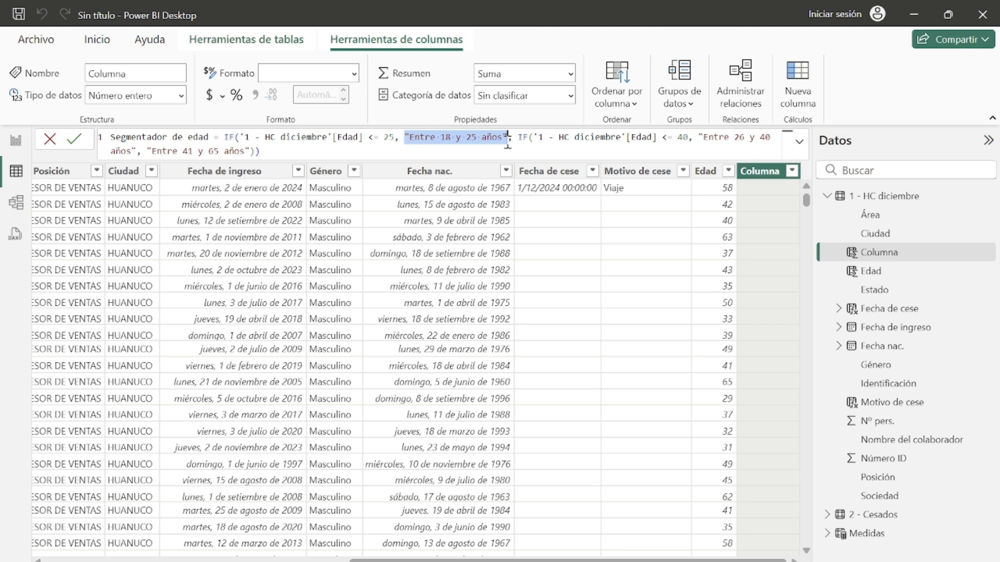
{"action": "left_click", "coordinate": [513, 151]}
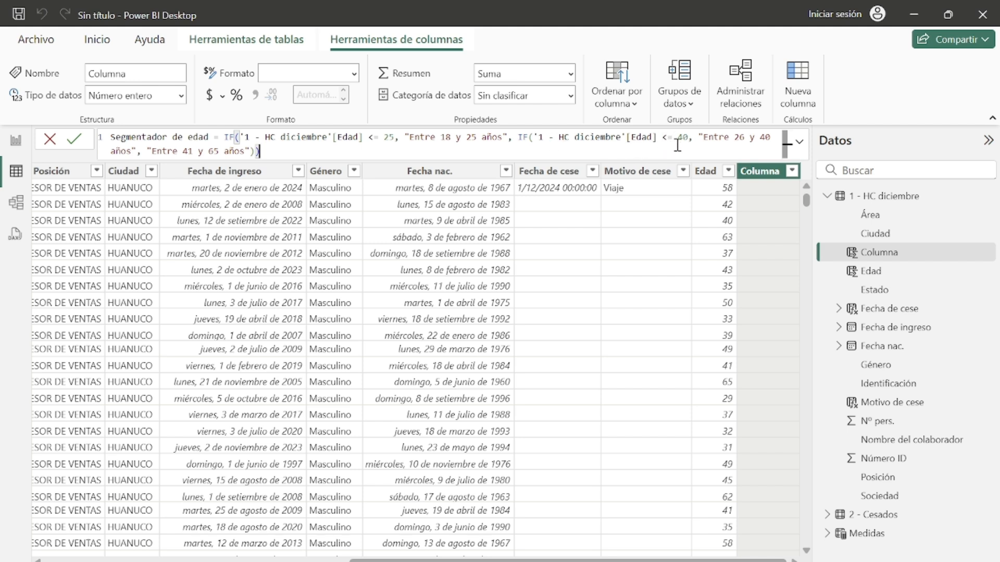
{"action": "left_click", "coordinate": [699, 140]}
{"action": "key", "text": "ctrl+shift+End"}
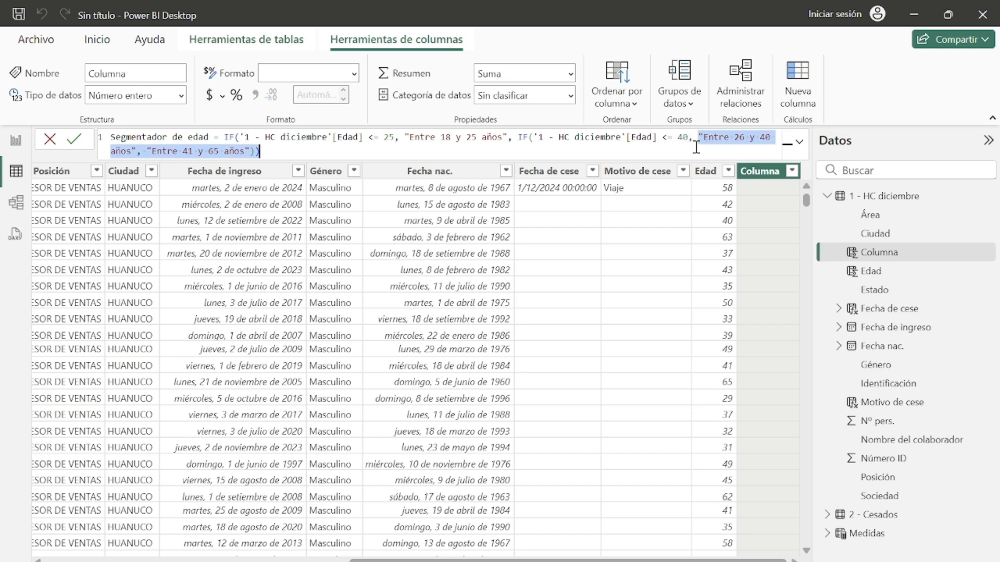
Step: Enter the Segmentador de edad calculated column formula and review the resulting age bands against the Edad values
{"action": "left_click_drag", "start_coordinate": [761, 148], "coordinate": [253, 150]}
{"action": "left_click", "coordinate": [259, 151]}
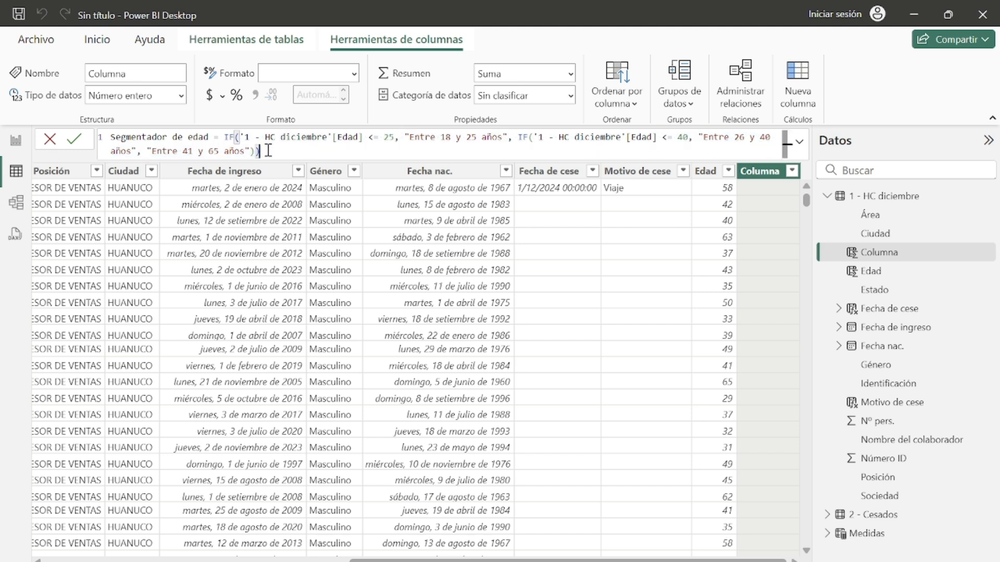
{"action": "left_click_drag", "start_coordinate": [153, 151], "coordinate": [260, 150]}
{"action": "left_click", "coordinate": [264, 150]}
{"action": "left_click", "coordinate": [150, 151]}
{"action": "left_click_drag", "start_coordinate": [148, 151], "coordinate": [251, 151]}
{"action": "left_click", "coordinate": [267, 151]}
{"action": "key", "text": "Return"}
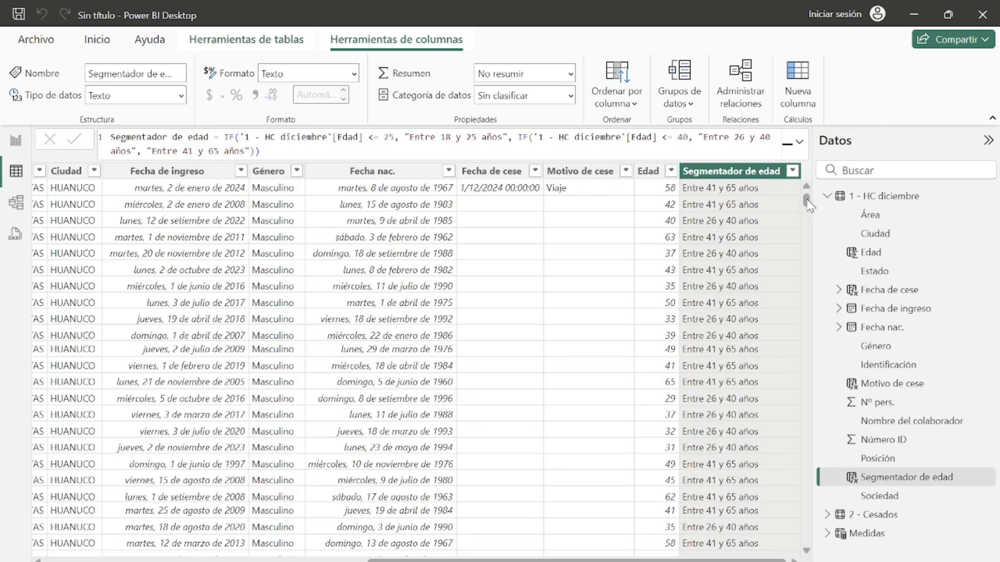
{"action": "left_click", "coordinate": [670, 202]}
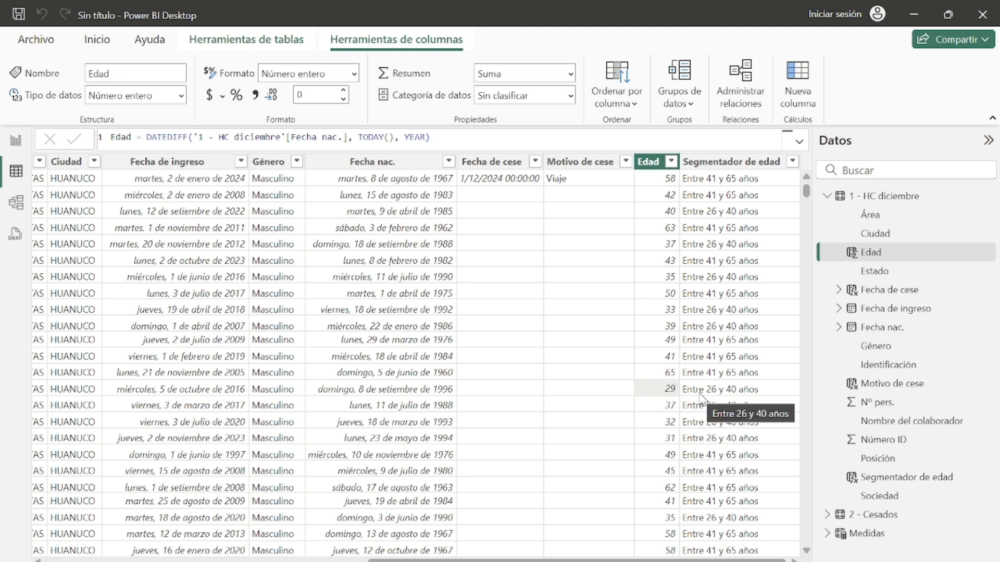
{"action": "scroll", "coordinate": [744, 401], "scroll_direction": "down", "scroll_amount": 5}
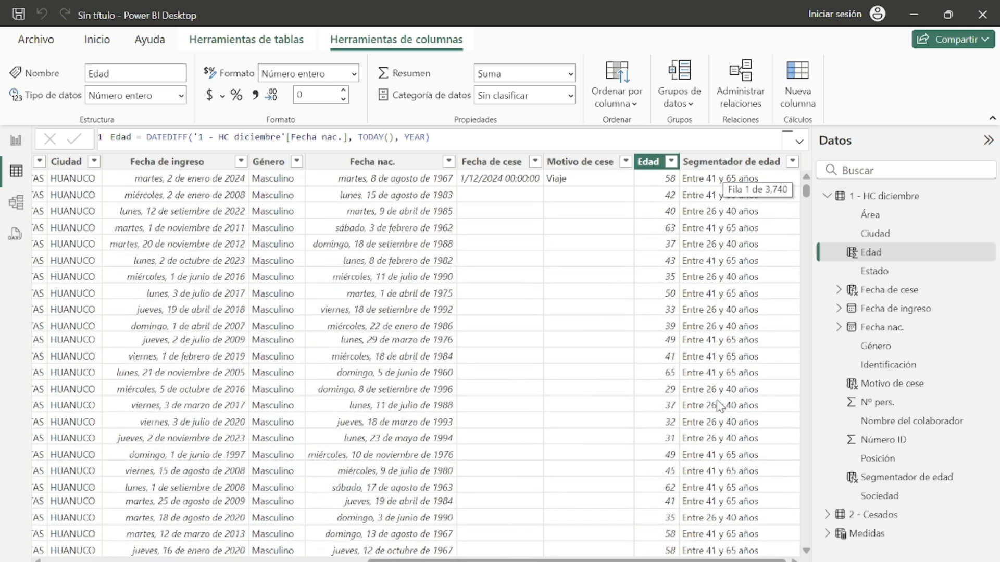
Step: Switch to the report page and insert a new matrix visual below the Rotación por Área chart
{"action": "left_click", "coordinate": [14, 139]}
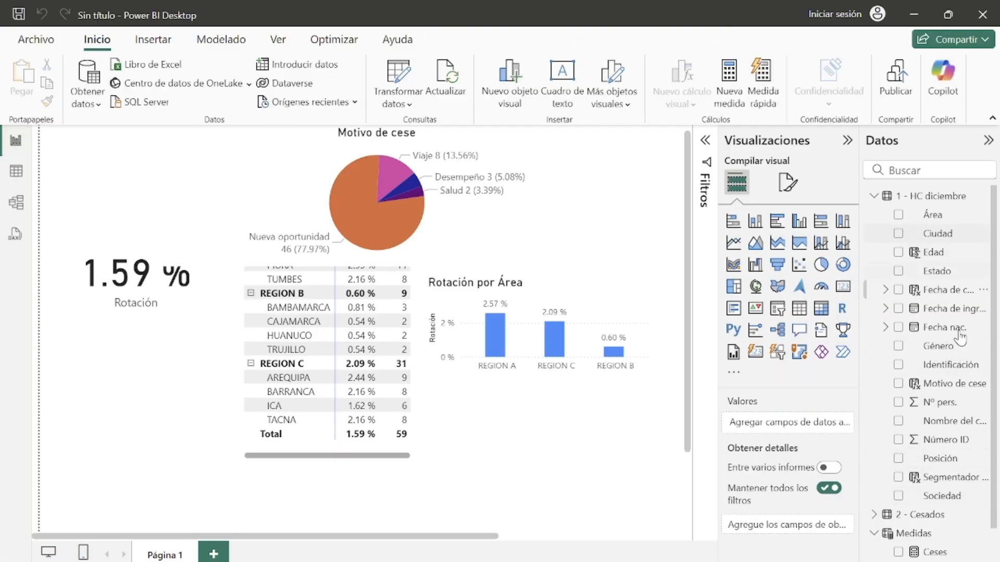
{"action": "scroll", "coordinate": [968, 388], "scroll_direction": "down", "scroll_amount": 1}
{"action": "scroll", "coordinate": [930, 479], "scroll_direction": "up", "scroll_amount": 1}
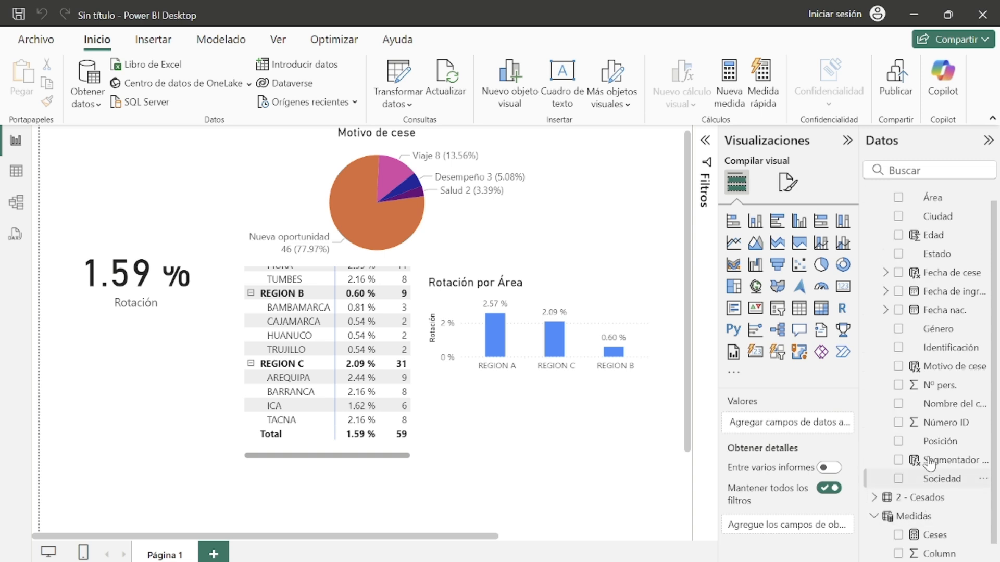
{"action": "left_click", "coordinate": [821, 308]}
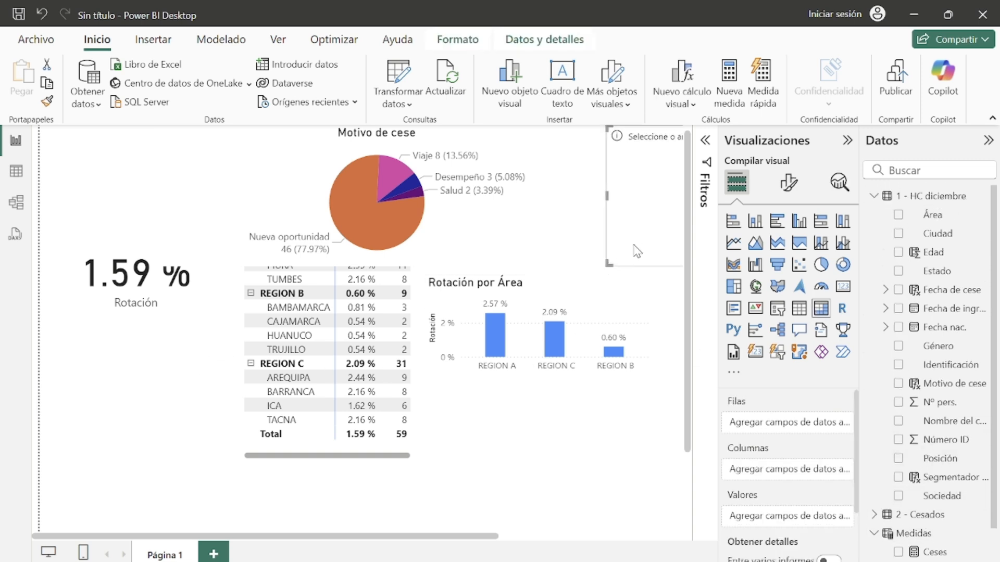
{"action": "left_click_drag", "start_coordinate": [636, 250], "coordinate": [368, 465]}
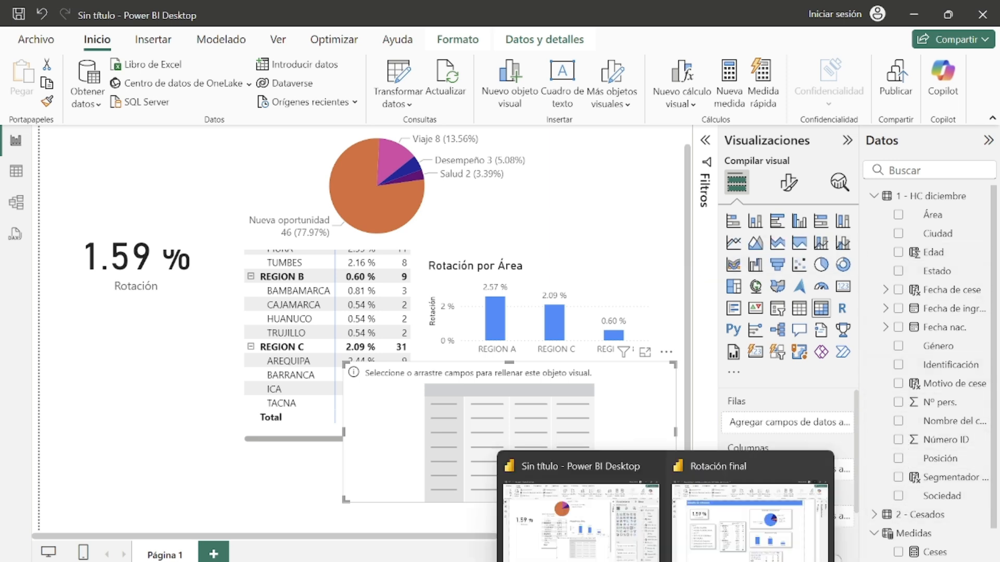
Step: Check the age-segment matrix in the Rotación final example report, then add Segmentador de edad as the matrix rows
{"action": "left_click", "coordinate": [720, 552]}
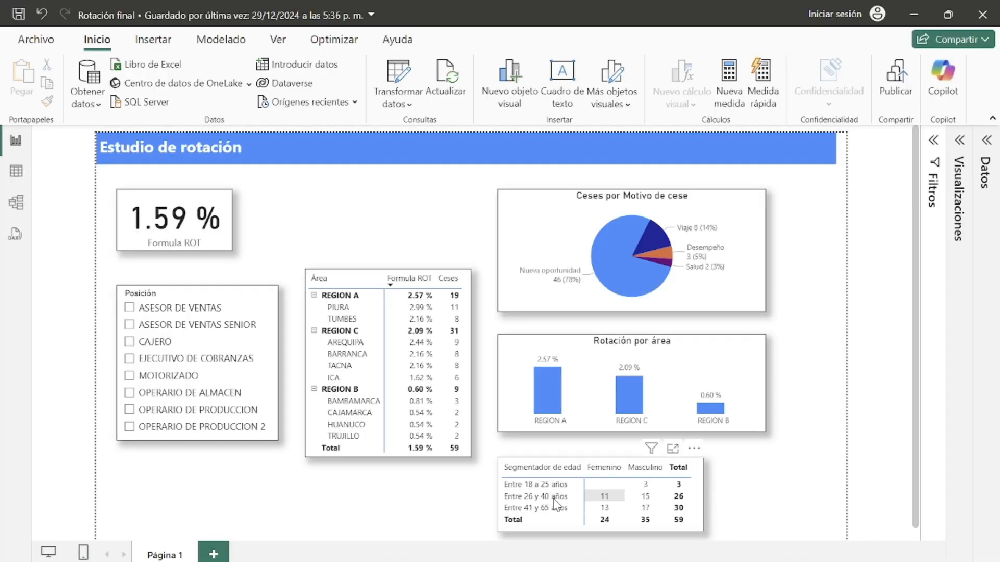
{"action": "left_click", "coordinate": [925, 21]}
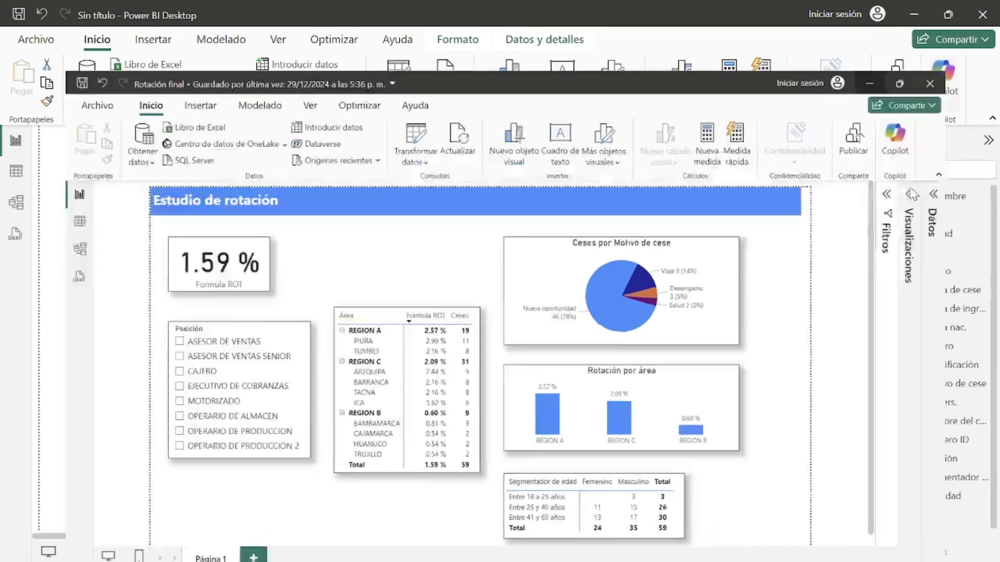
{"action": "left_click", "coordinate": [899, 478]}
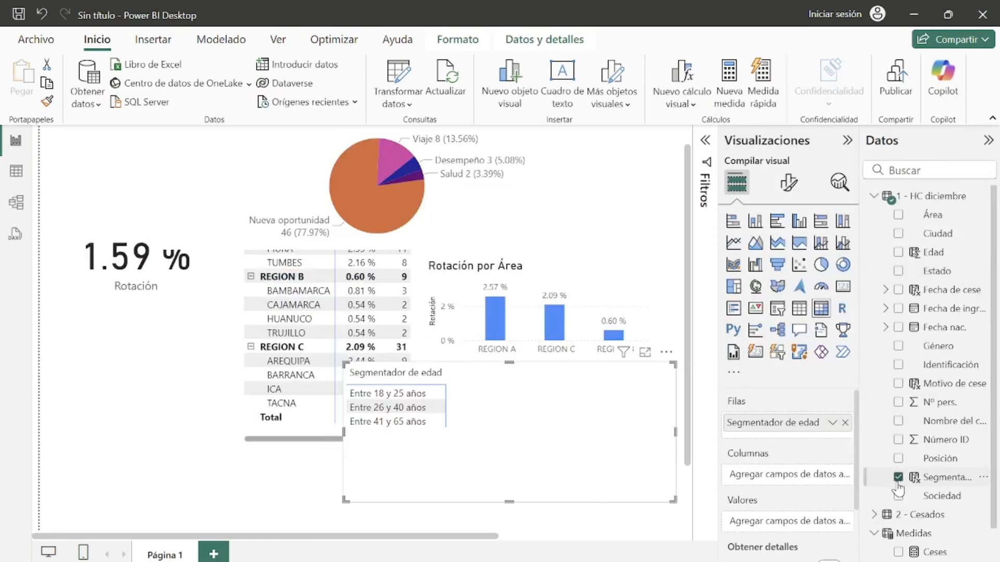
Step: Add Género as the matrix columns and the Ceses measure as its values
{"action": "left_click", "coordinate": [906, 346]}
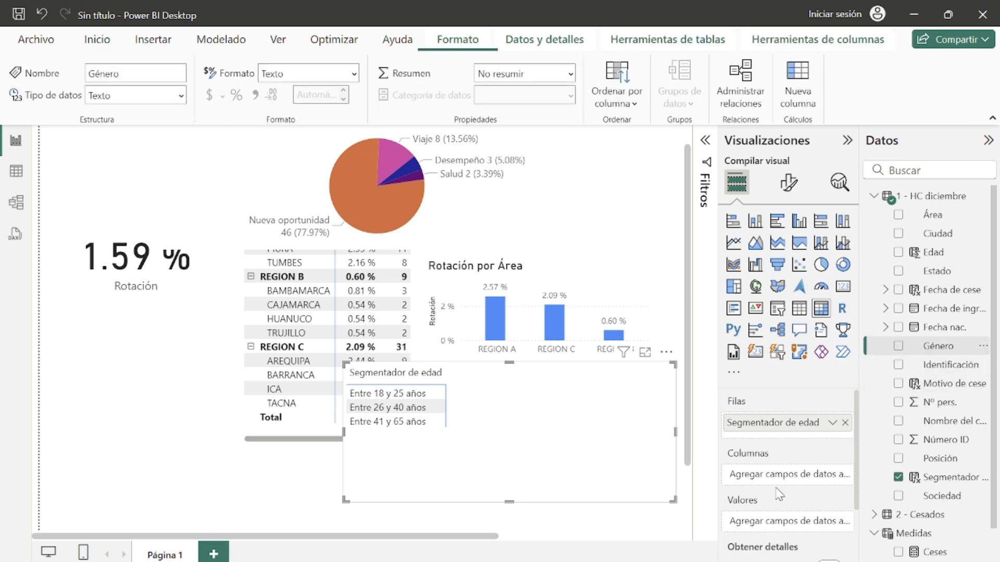
{"action": "left_click", "coordinate": [898, 346]}
{"action": "scroll", "coordinate": [927, 523], "scroll_direction": "down", "scroll_amount": 1}
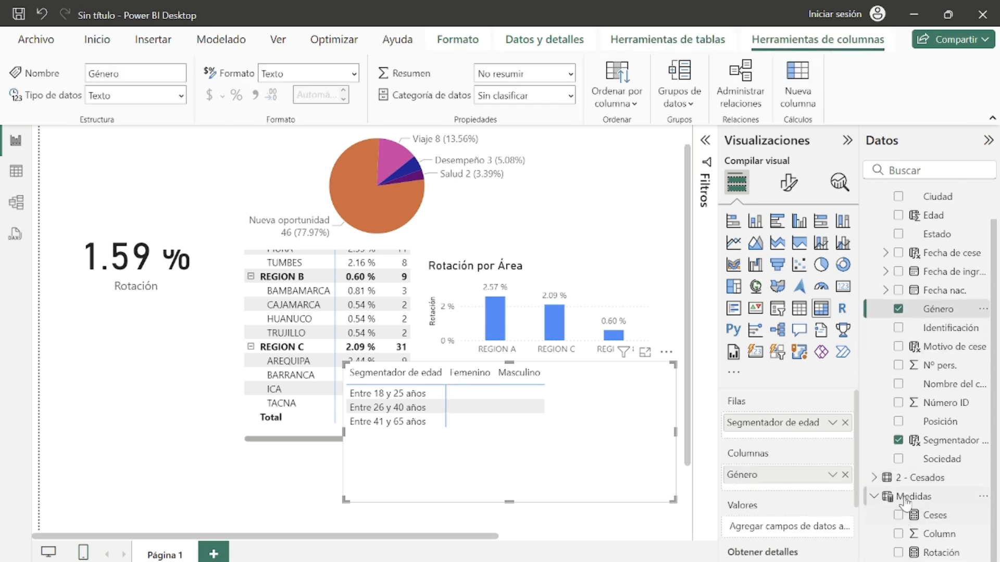
{"action": "left_click", "coordinate": [898, 517]}
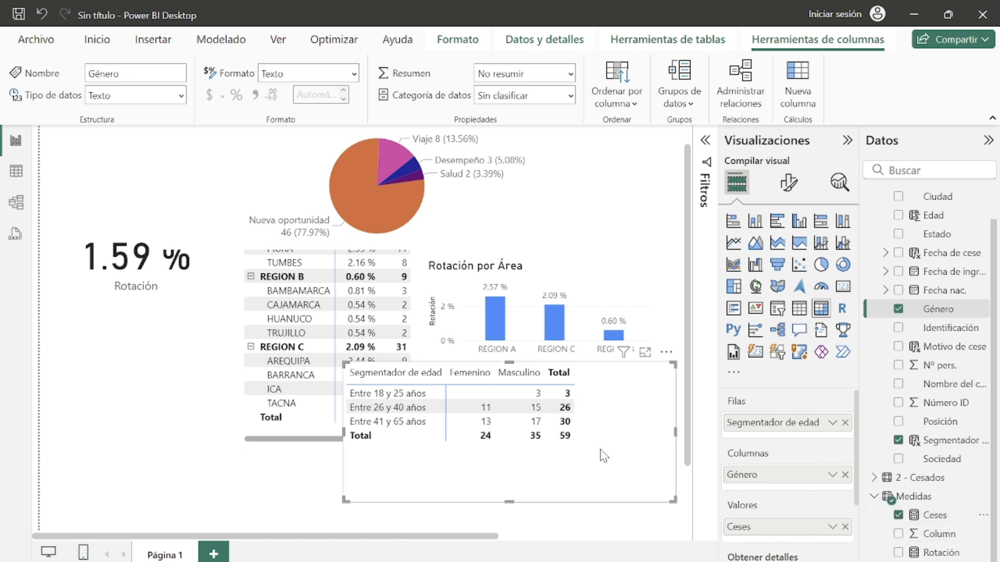
Step: Reposition and resize the age-segment matrix so it sits under the Rotación por Área chart
{"action": "left_click_drag", "start_coordinate": [620, 442], "coordinate": [629, 464]}
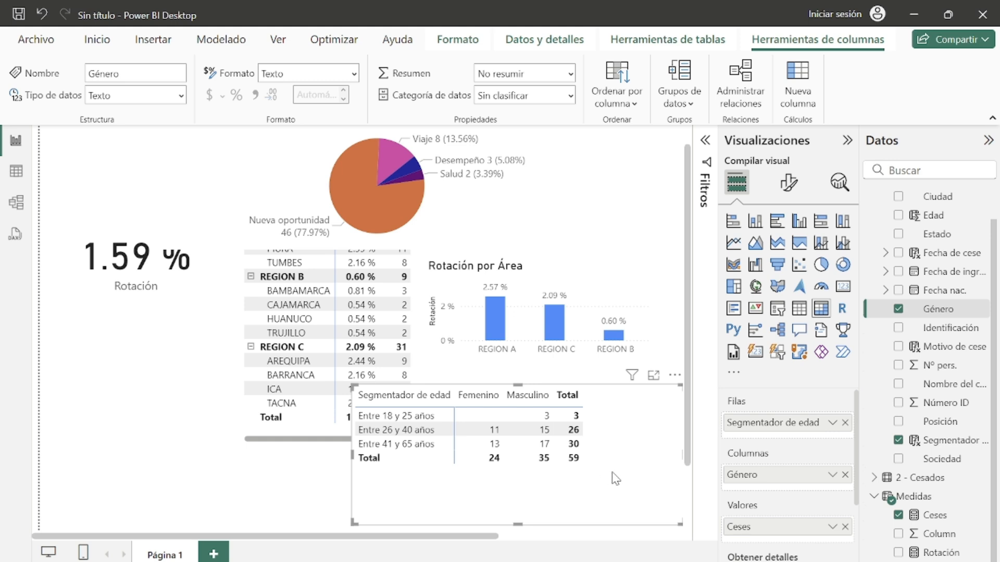
{"action": "left_click_drag", "start_coordinate": [615, 478], "coordinate": [592, 467]}
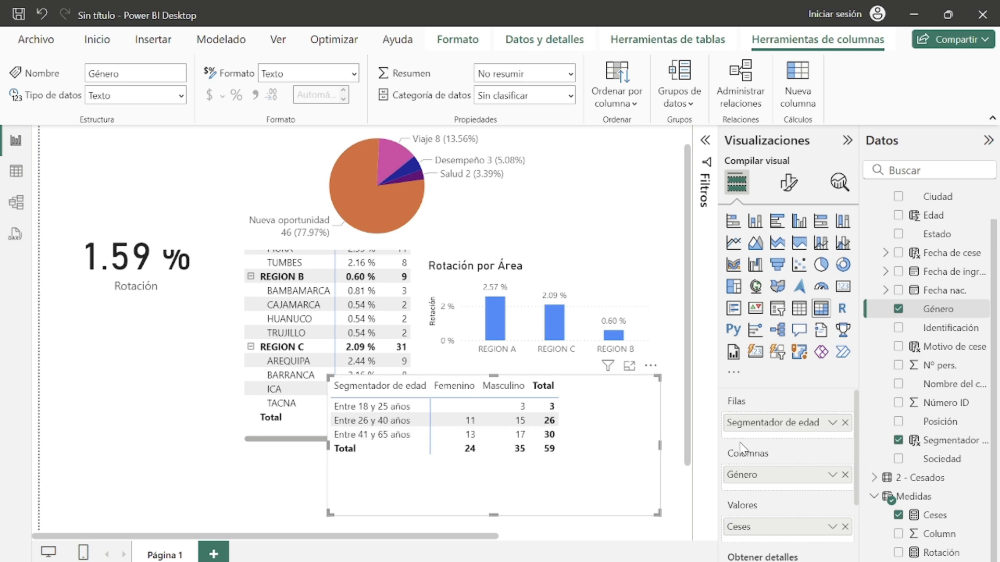
{"action": "left_click_drag", "start_coordinate": [658, 513], "coordinate": [682, 475]}
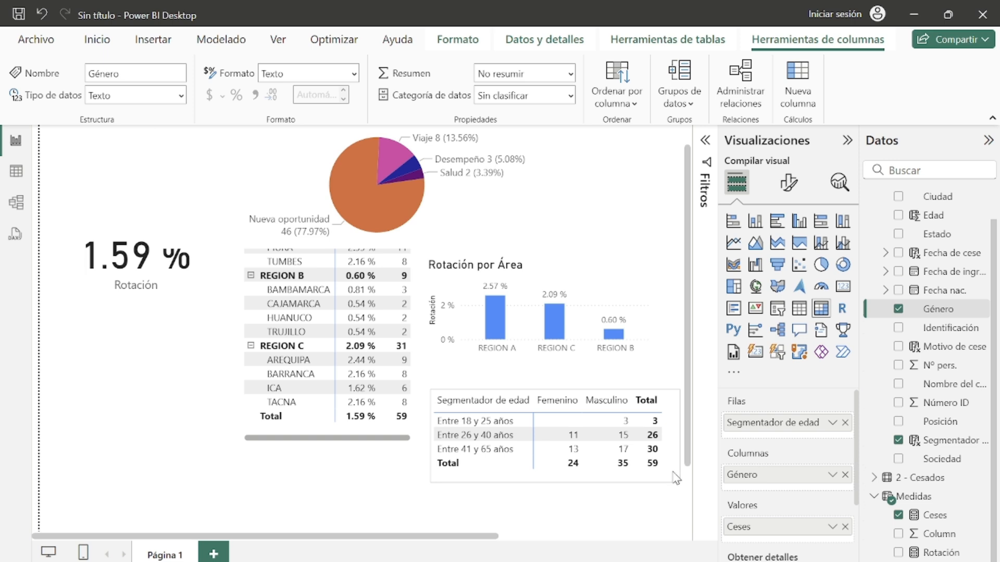
Step: Shrink the Rotación card and move it to the page's upper-left corner, checking its callout value formatting
{"action": "left_click", "coordinate": [107, 273]}
{"action": "left_click_drag", "start_coordinate": [215, 276], "coordinate": [169, 214]}
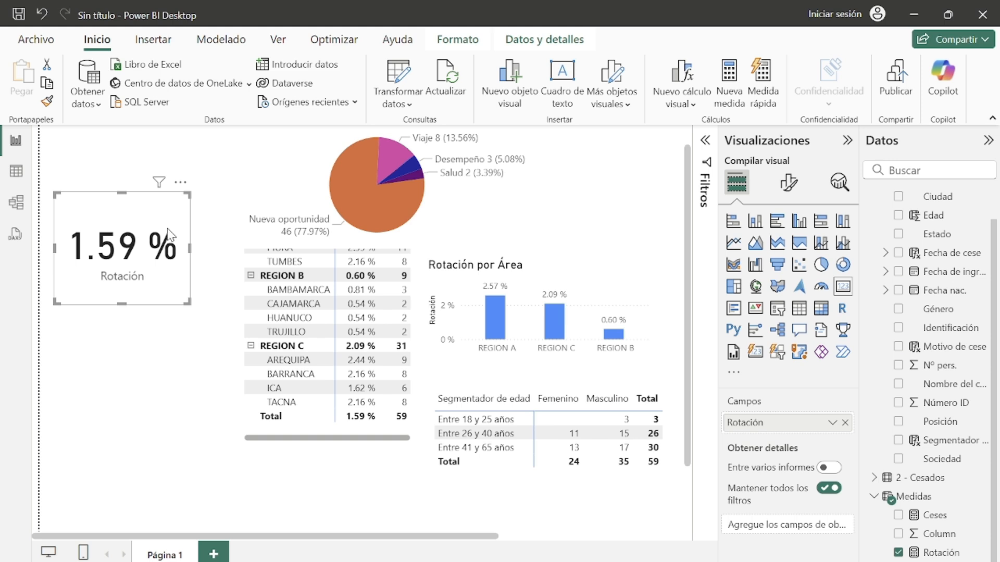
{"action": "left_click", "coordinate": [789, 182]}
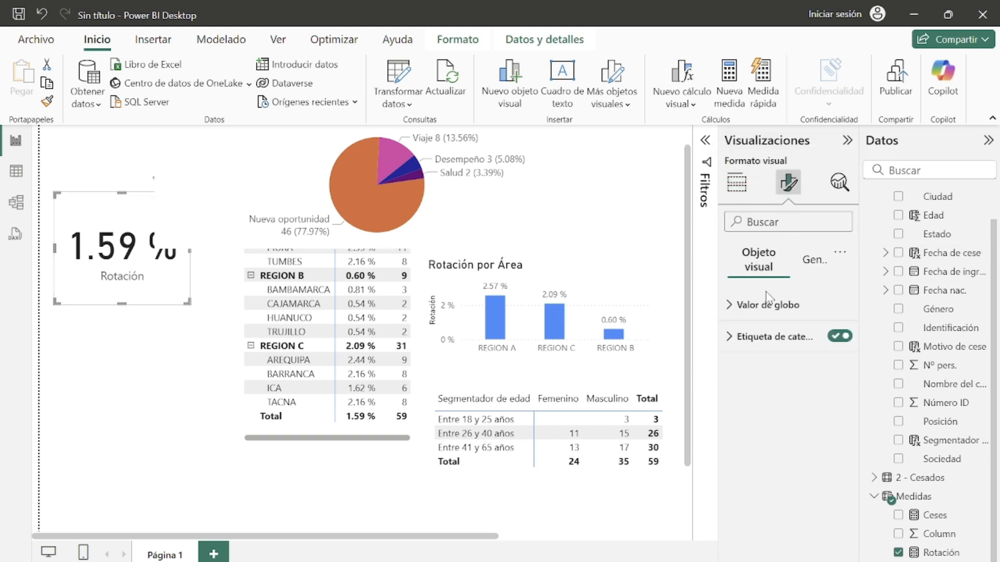
{"action": "left_click", "coordinate": [727, 306]}
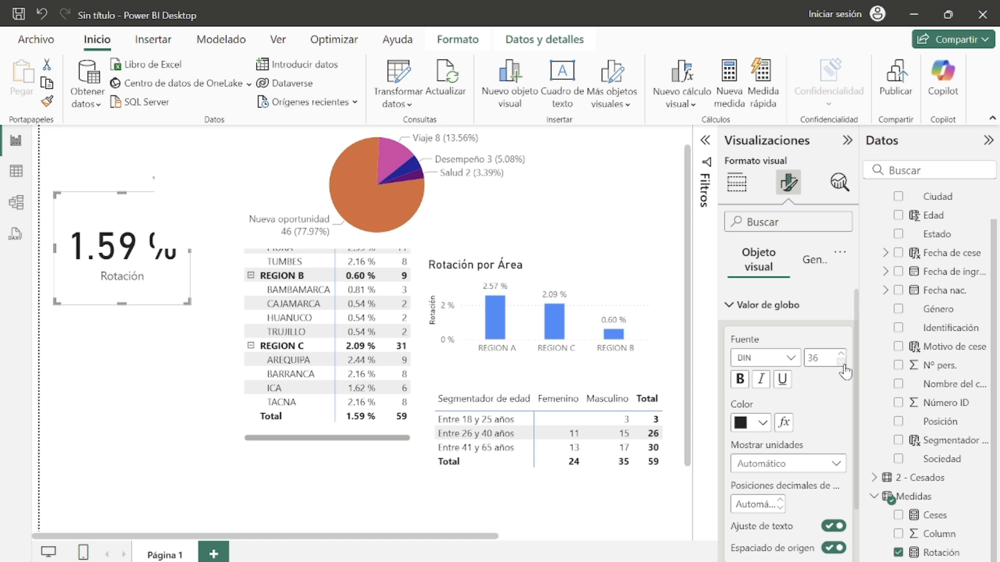
{"action": "left_click_drag", "start_coordinate": [190, 302], "coordinate": [115, 232]}
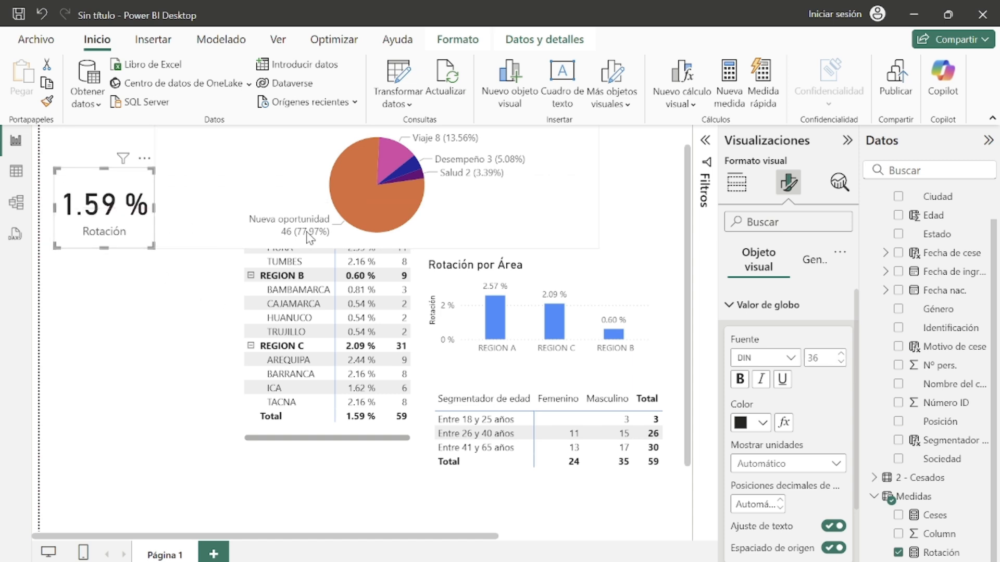
Step: Move the Motivo de cese pie chart to the right and adjust the position of the area table
{"action": "left_click_drag", "start_coordinate": [489, 203], "coordinate": [557, 211]}
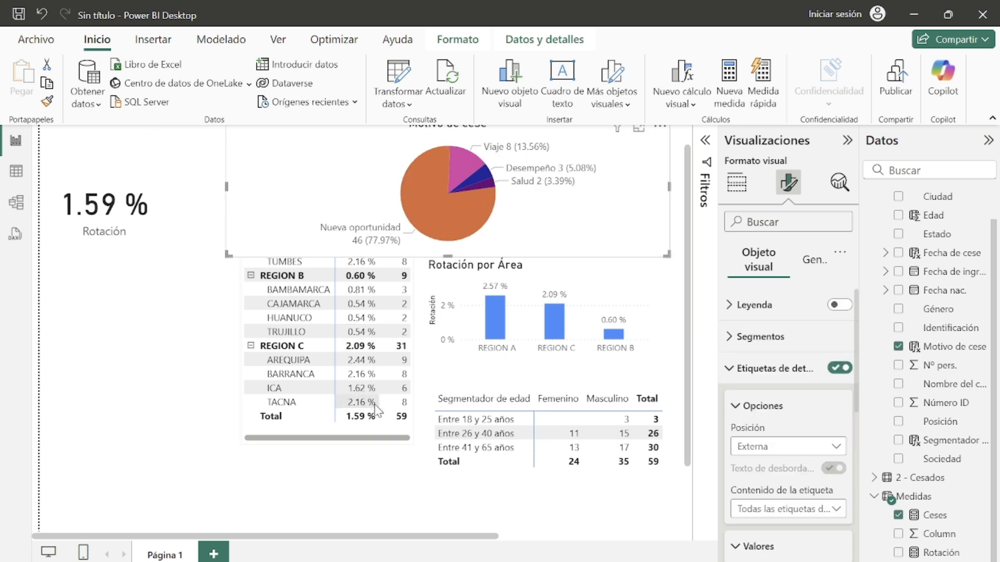
{"action": "left_click", "coordinate": [413, 509]}
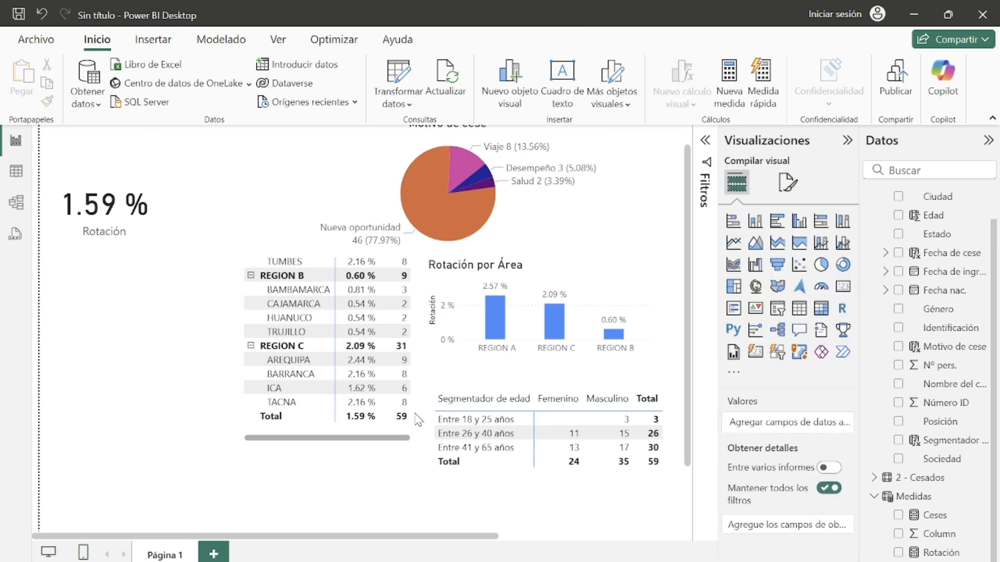
{"action": "left_click", "coordinate": [412, 451]}
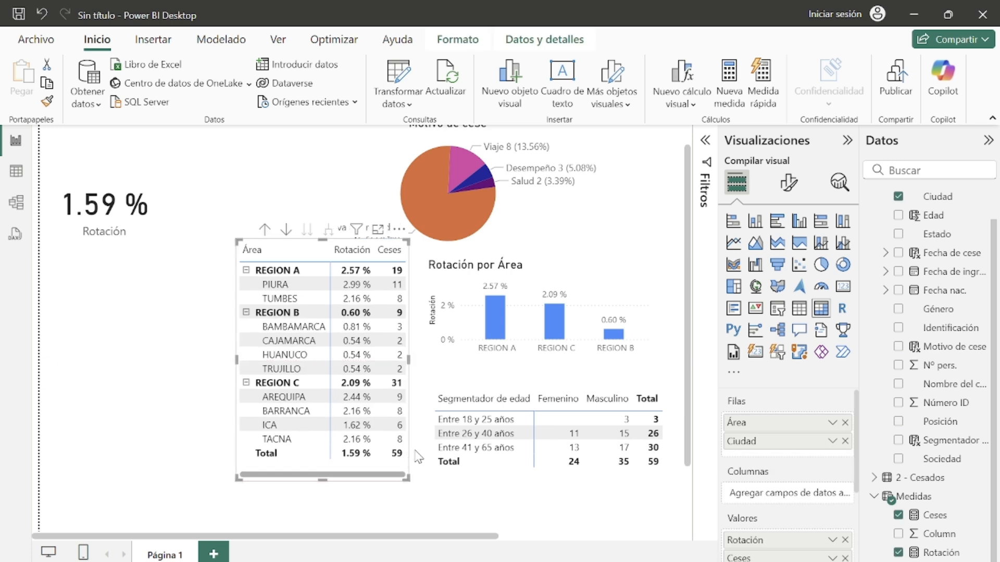
{"action": "left_click", "coordinate": [486, 513]}
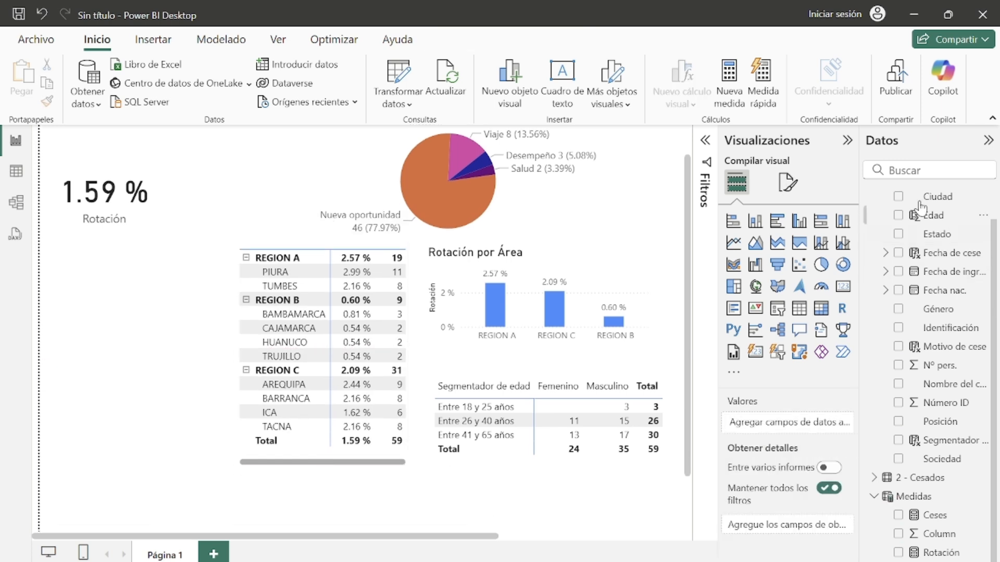
Step: Insert a slicer with the Posición field beside the area table and narrow its width
{"action": "left_click", "coordinate": [777, 309]}
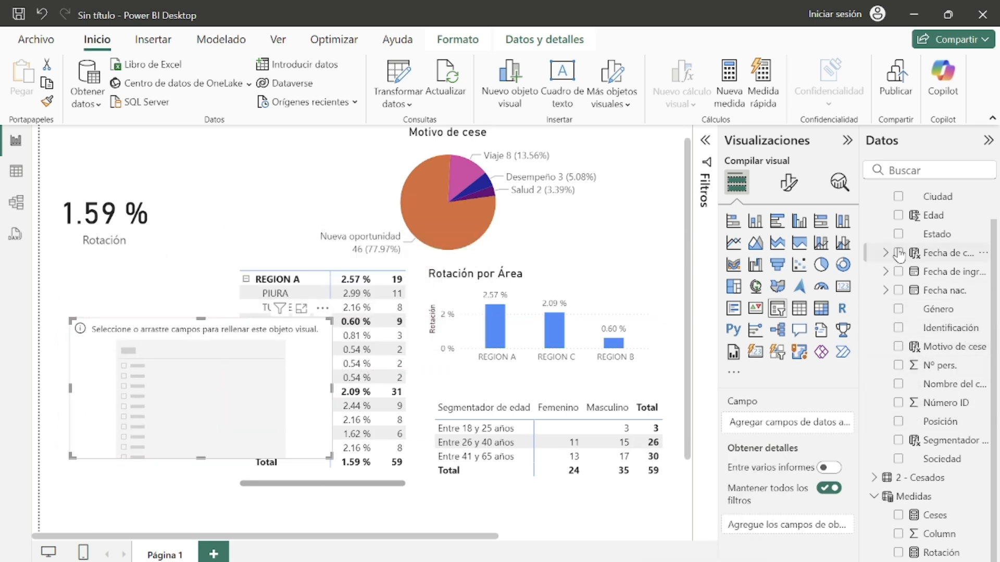
{"action": "left_click", "coordinate": [899, 422]}
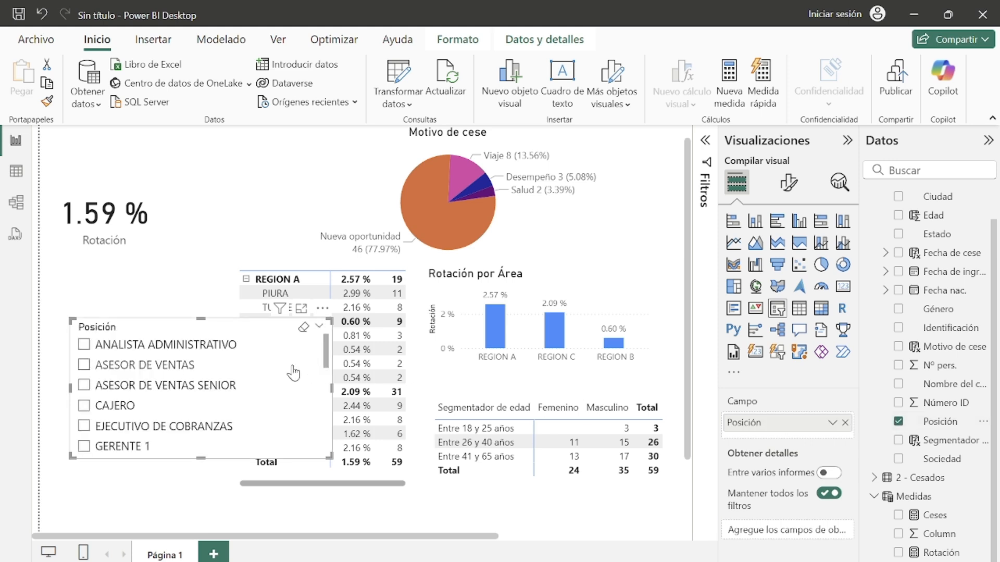
{"action": "left_click_drag", "start_coordinate": [330, 392], "coordinate": [275, 391]}
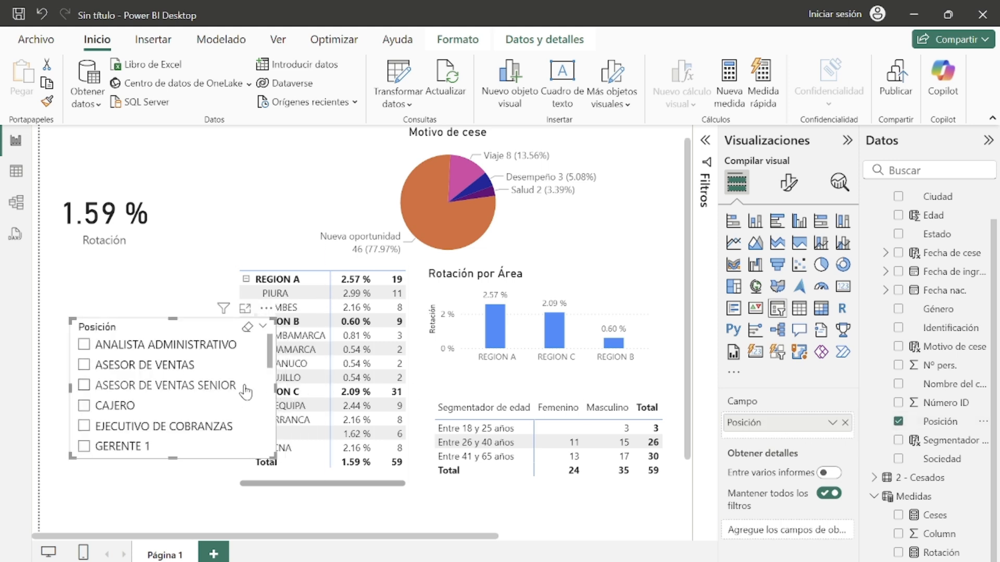
Step: Add a visual-level filter on the Posición slicer keeping Analista administrativo, Asesor de ventas, Asesor de ventas senior, Cajero, Ejecutivo de cobranzas, Motorizado and the Operario positions
{"action": "scroll", "coordinate": [249, 394], "scroll_direction": "down", "scroll_amount": 5}
{"action": "scroll", "coordinate": [249, 394], "scroll_direction": "up", "scroll_amount": 6}
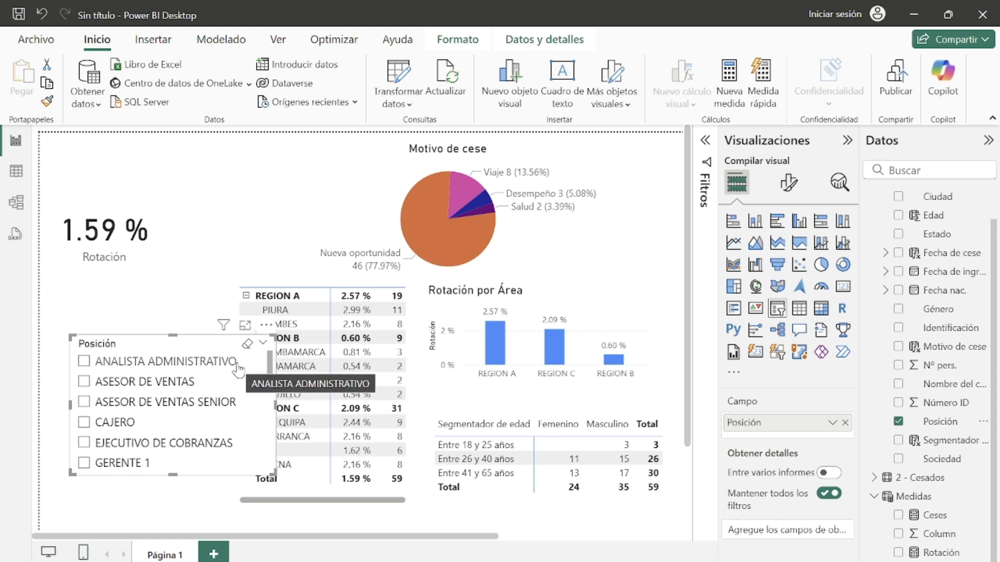
{"action": "left_click", "coordinate": [707, 142]}
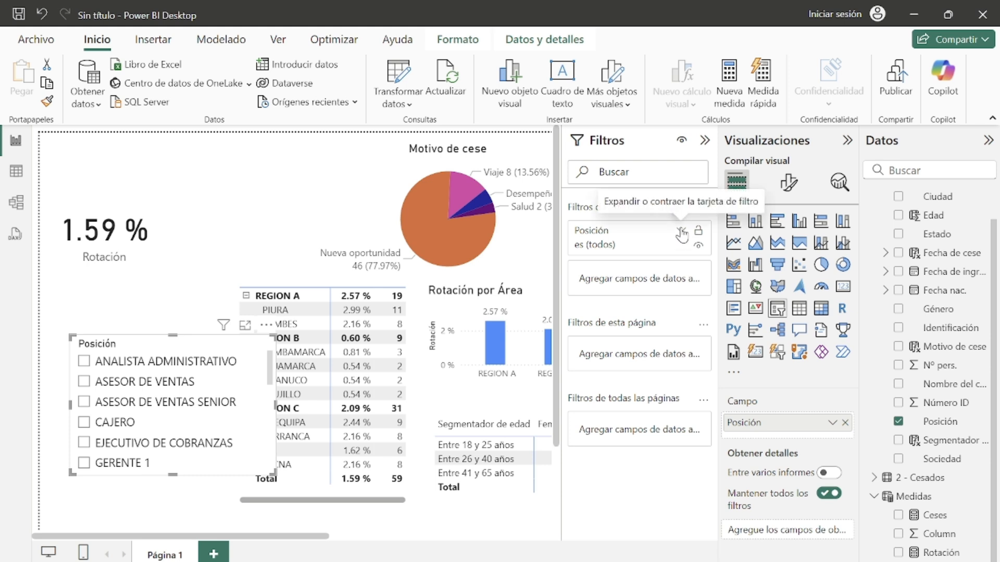
{"action": "left_click", "coordinate": [681, 233]}
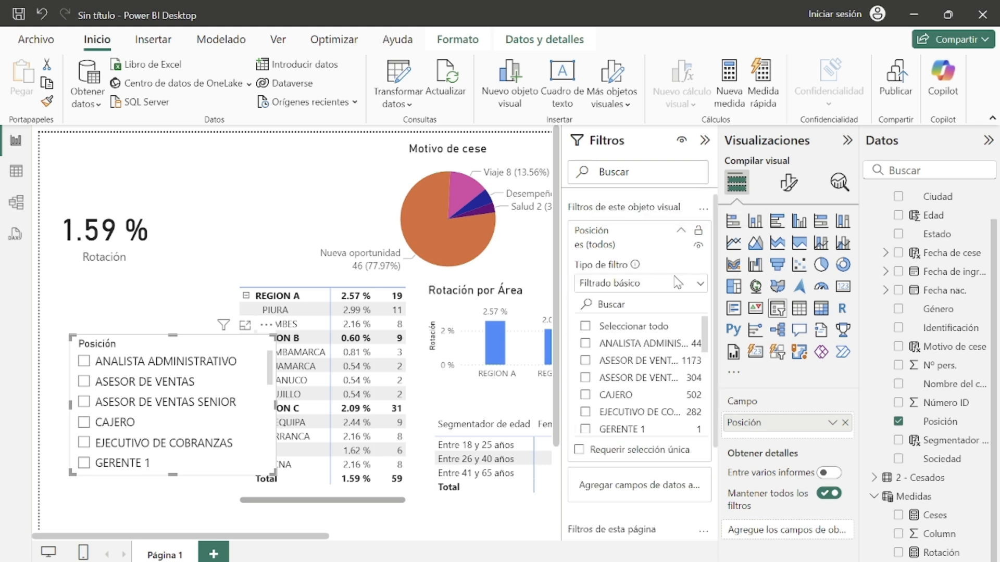
{"action": "mouse_move", "coordinate": [707, 335]}
{"action": "left_mouse_down"}
{"action": "mouse_move", "coordinate": [704, 408]}
{"action": "mouse_move", "coordinate": [709, 341]}
{"action": "left_mouse_up"}
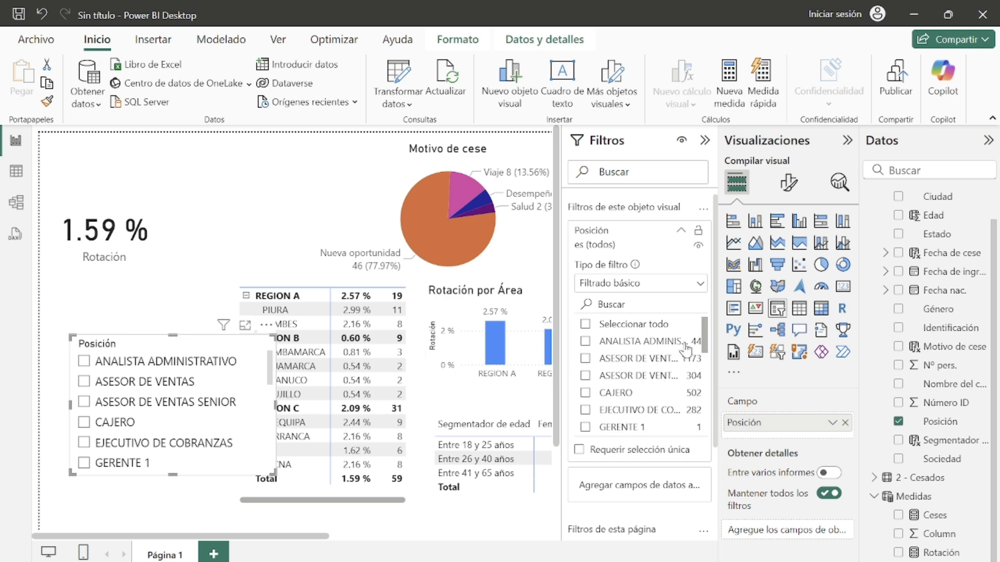
{"action": "left_click", "coordinate": [586, 376]}
{"action": "left_click", "coordinate": [586, 359]}
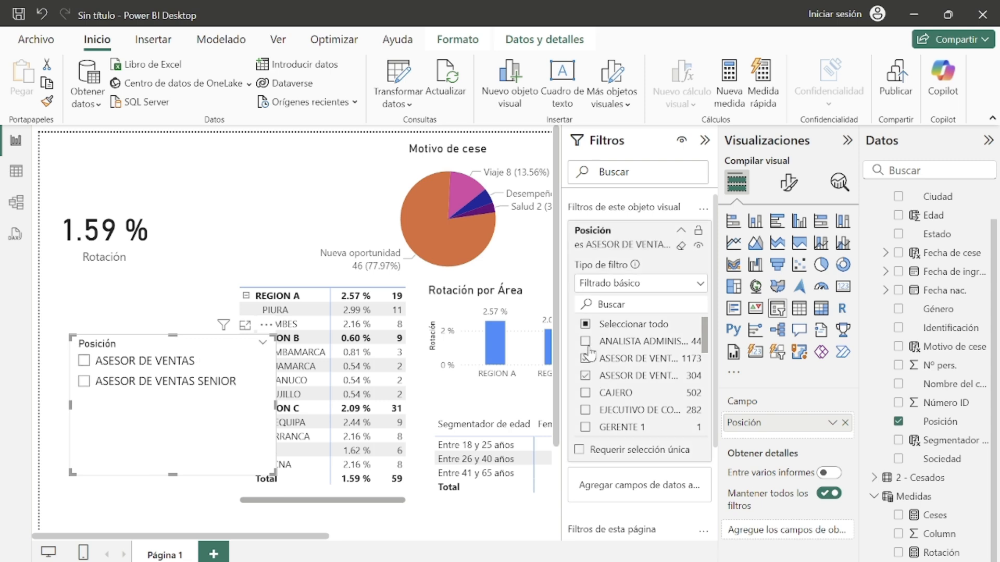
{"action": "left_click", "coordinate": [586, 341]}
{"action": "left_click", "coordinate": [584, 394]}
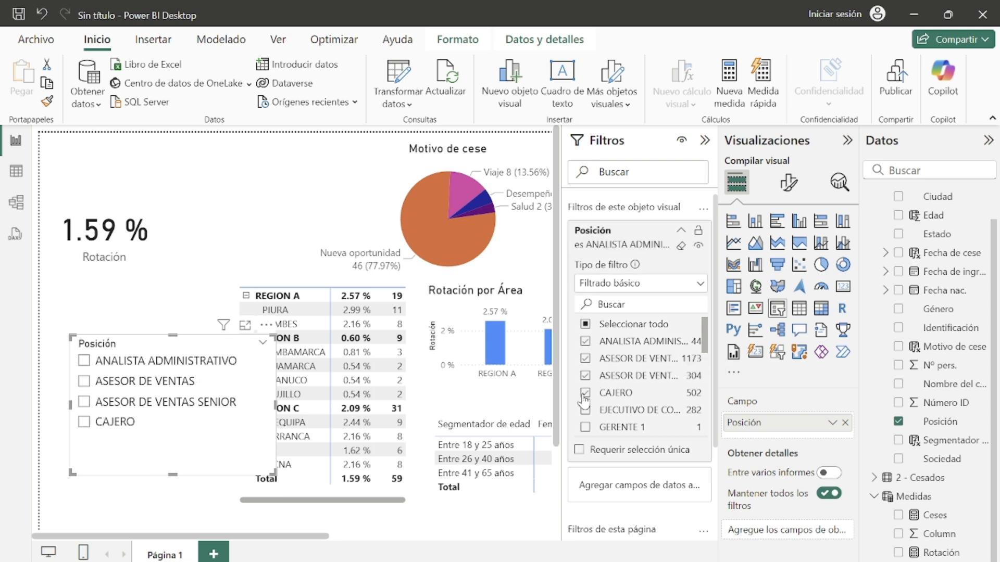
{"action": "left_click", "coordinate": [587, 410]}
{"action": "scroll", "coordinate": [625, 375], "scroll_direction": "down", "scroll_amount": 5}
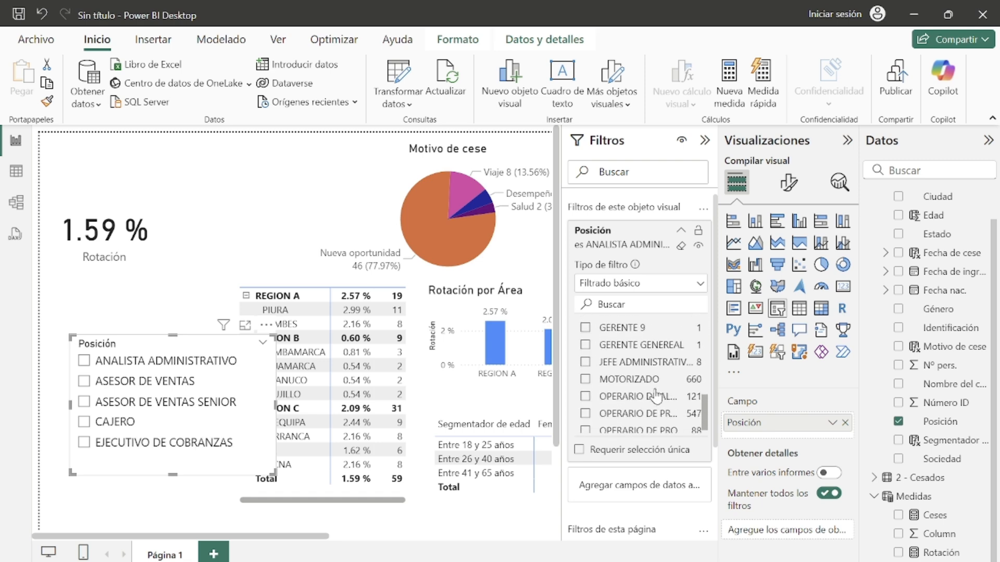
{"action": "left_click", "coordinate": [585, 373]}
{"action": "left_click", "coordinate": [585, 391]}
{"action": "left_click", "coordinate": [586, 408]}
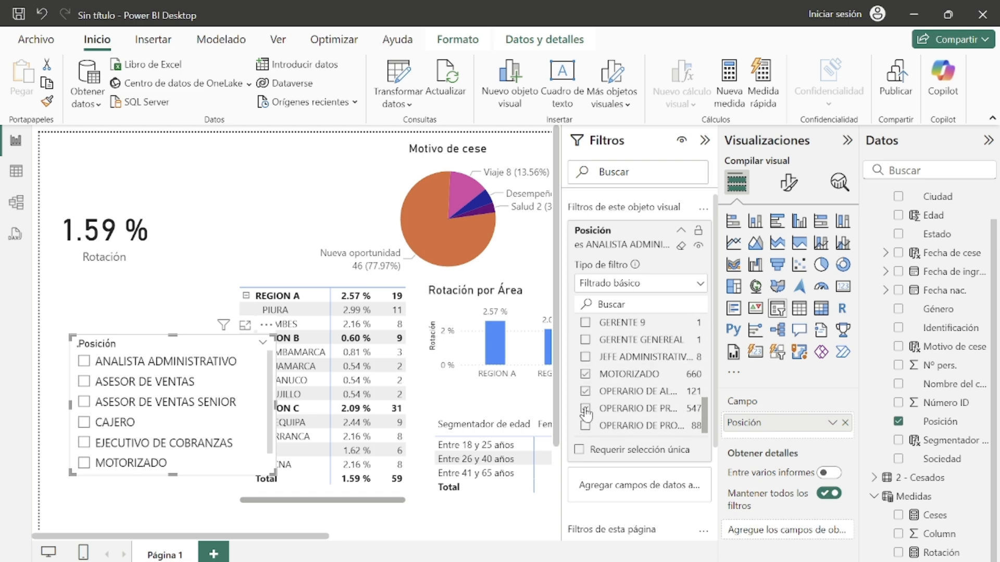
{"action": "left_click", "coordinate": [585, 426]}
{"action": "scroll", "coordinate": [624, 411], "scroll_direction": "up", "scroll_amount": 3}
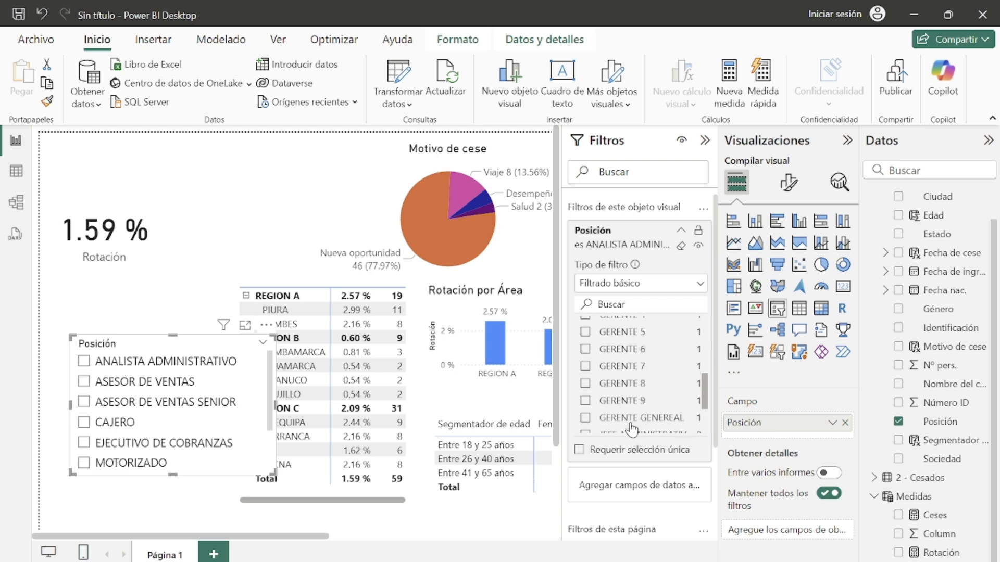
{"action": "scroll", "coordinate": [637, 425], "scroll_direction": "up", "scroll_amount": 3}
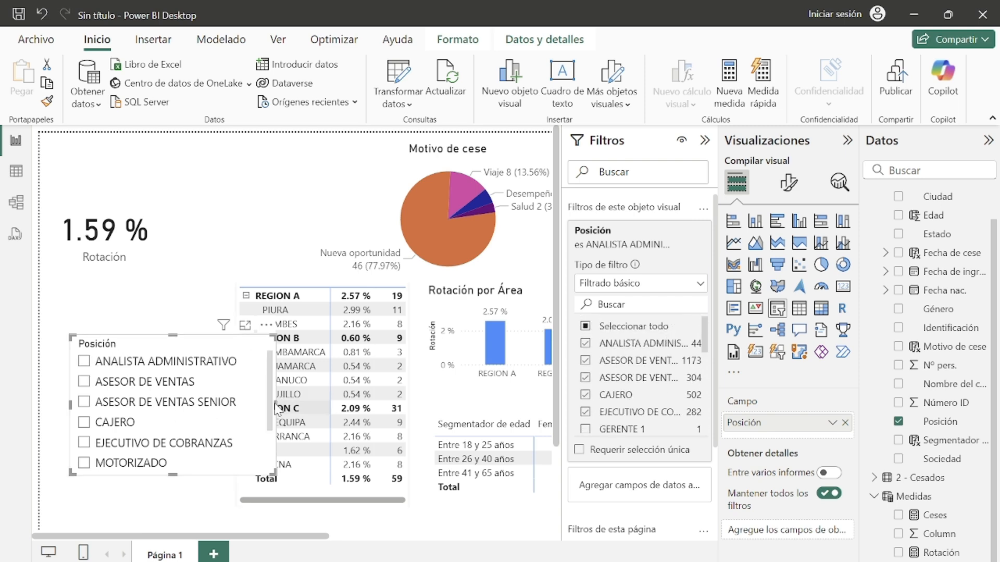
Step: Narrow the Posición slicer and move it up toward the left edge of the page
{"action": "left_click_drag", "start_coordinate": [276, 405], "coordinate": [253, 415]}
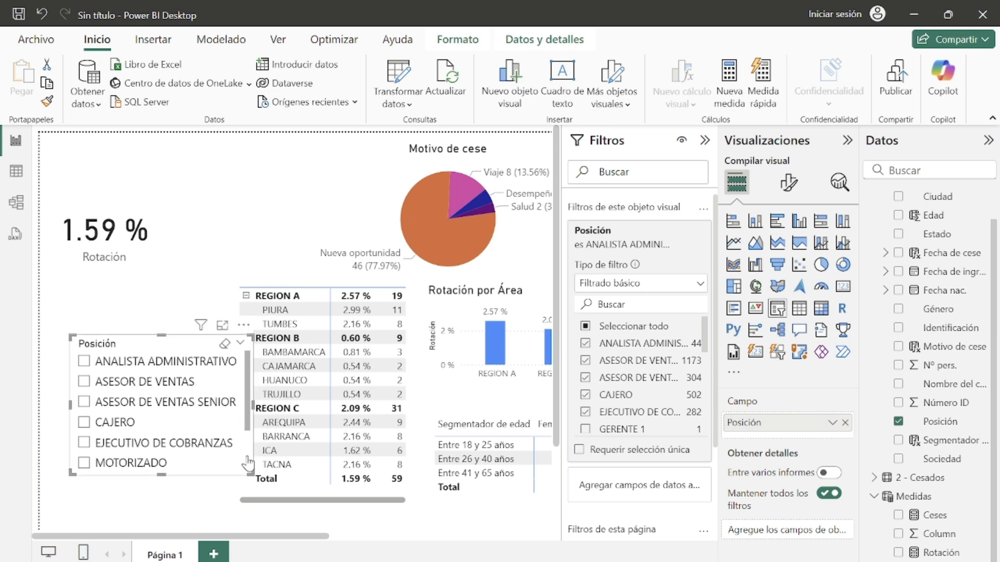
{"action": "scroll", "coordinate": [248, 464], "scroll_direction": "down", "scroll_amount": 3}
{"action": "scroll", "coordinate": [243, 412], "scroll_direction": "up", "scroll_amount": 3}
{"action": "left_click_drag", "start_coordinate": [162, 337], "coordinate": [133, 317]}
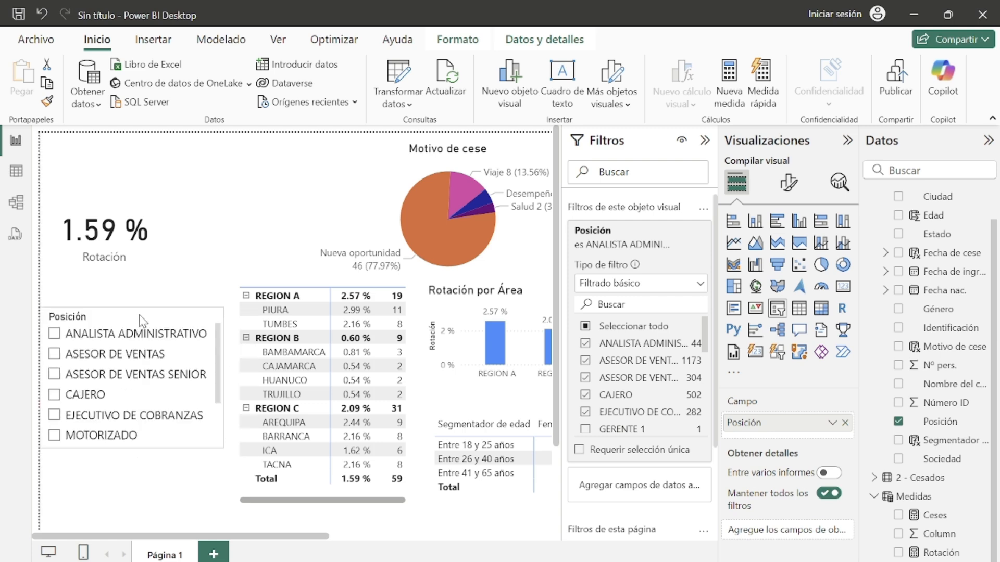
Step: Collapse the Filtros, Visualizaciones and Datos panes to free space on the canvas
{"action": "left_click", "coordinate": [705, 141]}
{"action": "left_click", "coordinate": [847, 141]}
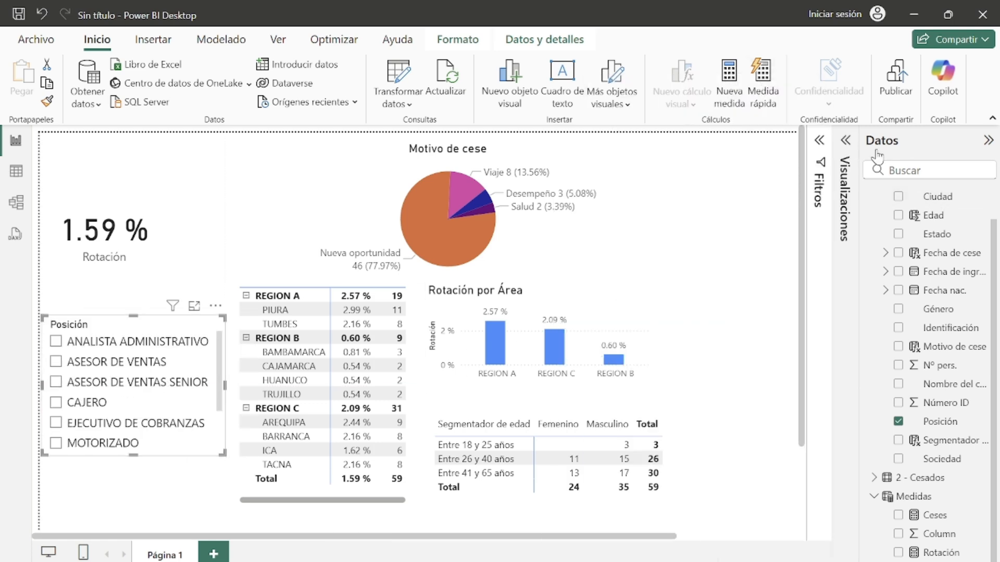
{"action": "left_click", "coordinate": [986, 142]}
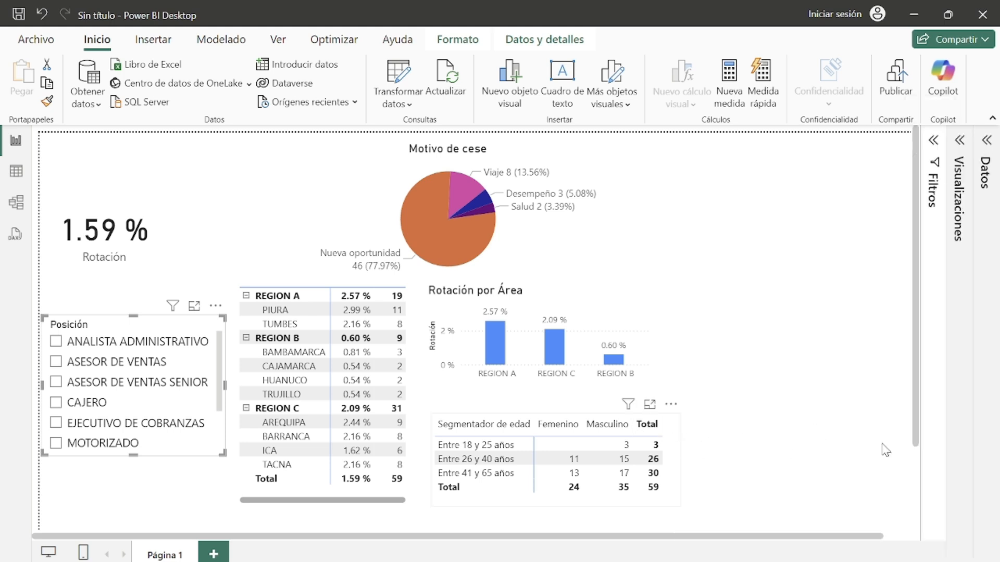
Step: Move the Motivo de cese pie chart and the Rotación por Área chart to the right side of the page
{"action": "left_click_drag", "start_coordinate": [882, 443], "coordinate": [842, 452]}
{"action": "left_click_drag", "start_coordinate": [468, 174], "coordinate": [727, 172]}
{"action": "left_click_drag", "start_coordinate": [636, 327], "coordinate": [838, 327]}
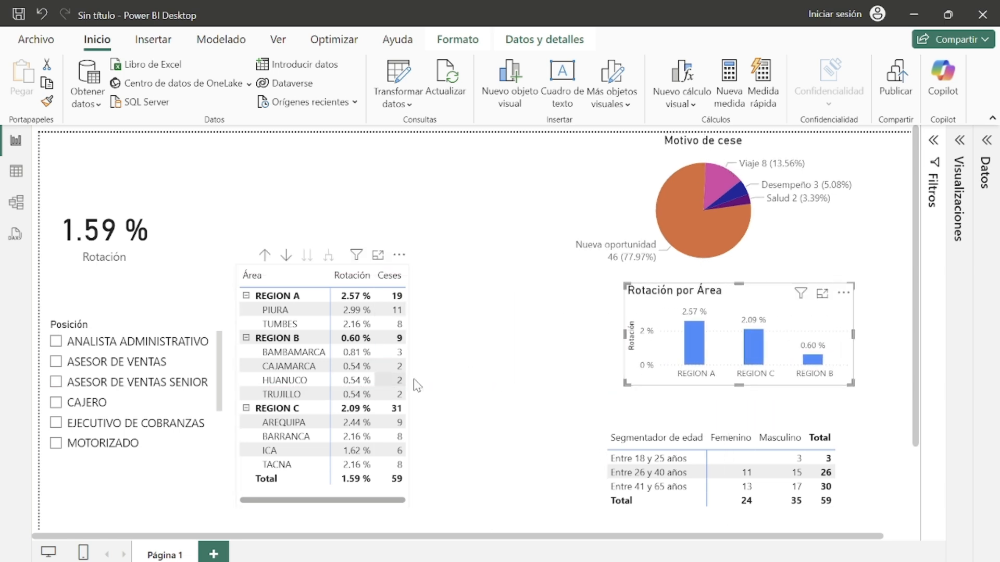
Step: Shift the area table, the Rotación card and the Posición slicer to the right to rebalance the layout
{"action": "left_click_drag", "start_coordinate": [409, 375], "coordinate": [512, 356]}
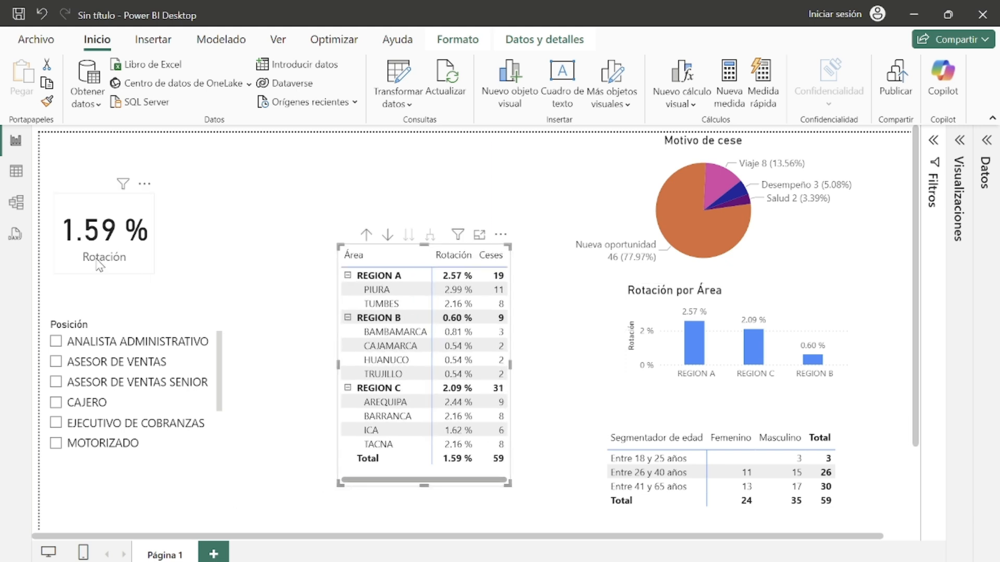
{"action": "left_click_drag", "start_coordinate": [99, 265], "coordinate": [156, 251]}
{"action": "left_click_drag", "start_coordinate": [146, 342], "coordinate": [197, 332]}
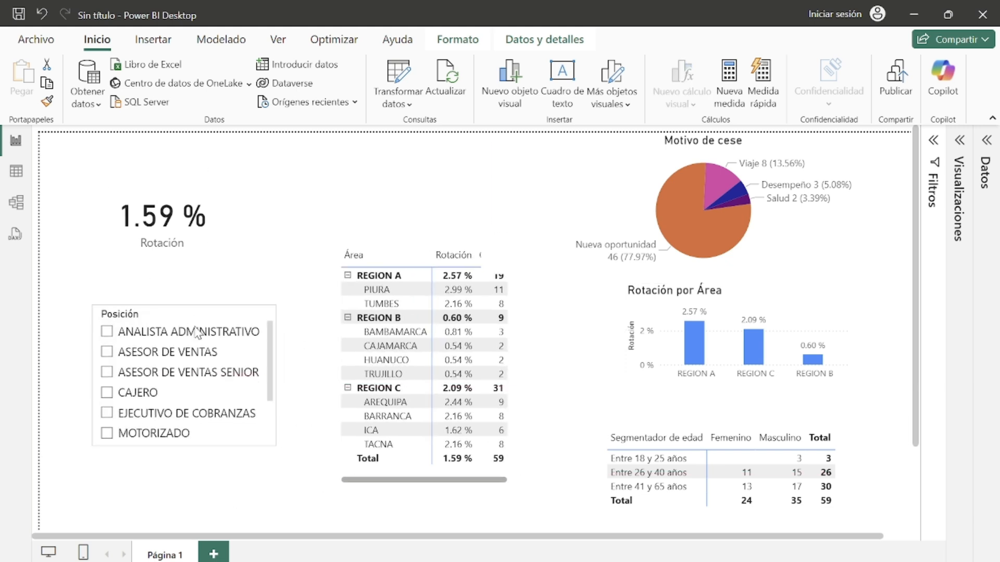
Step: Set the area table's alternate background color to white in its Valores format settings
{"action": "left_click", "coordinate": [477, 486]}
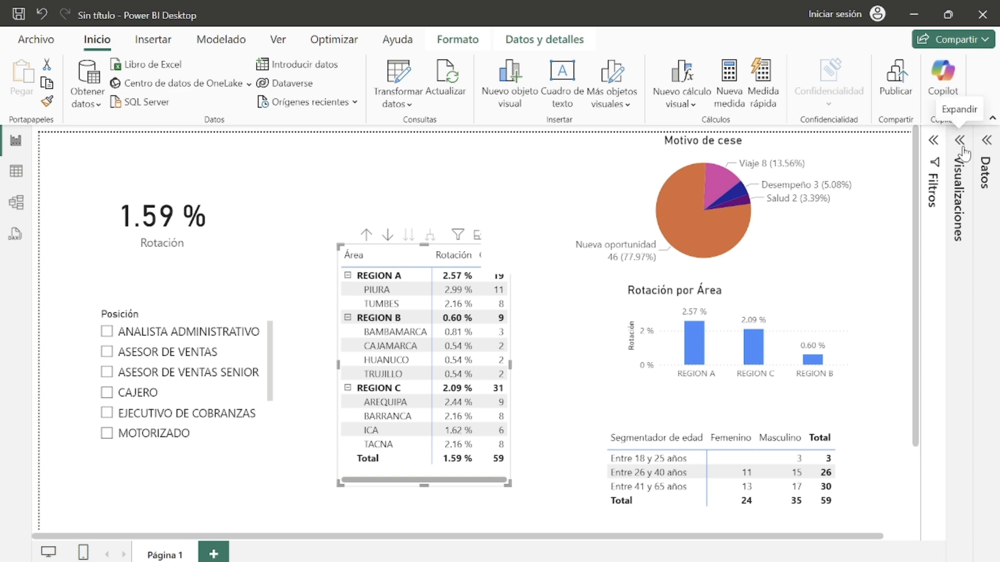
{"action": "left_click", "coordinate": [962, 151]}
{"action": "left_click", "coordinate": [905, 189]}
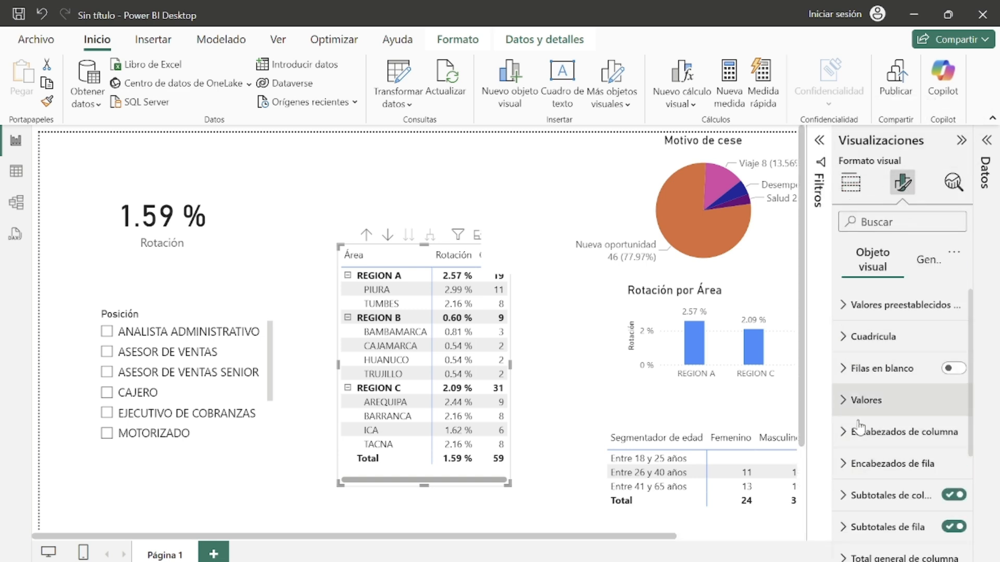
{"action": "left_click", "coordinate": [847, 401]}
{"action": "scroll", "coordinate": [865, 427], "scroll_direction": "down", "scroll_amount": 5}
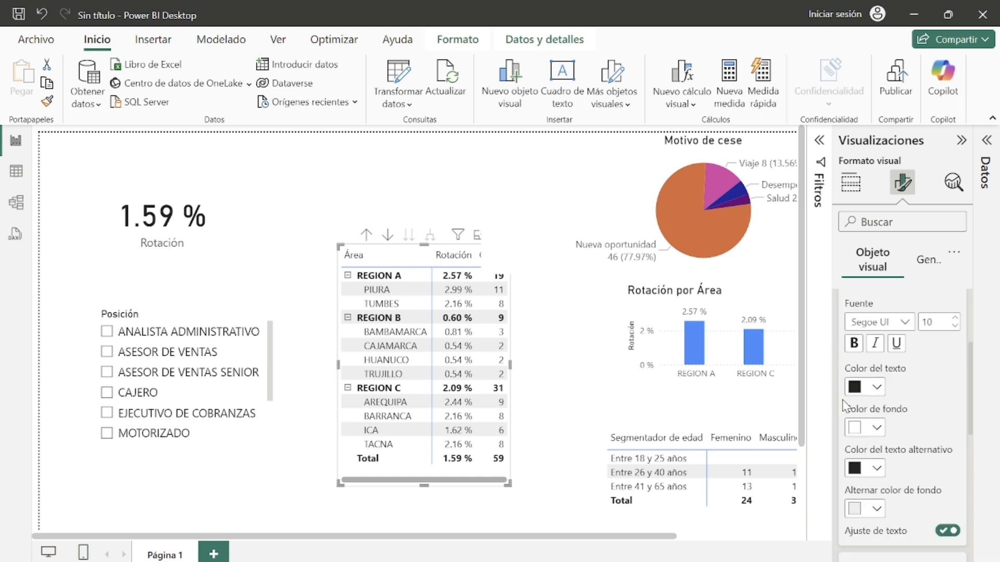
{"action": "left_click", "coordinate": [877, 431]}
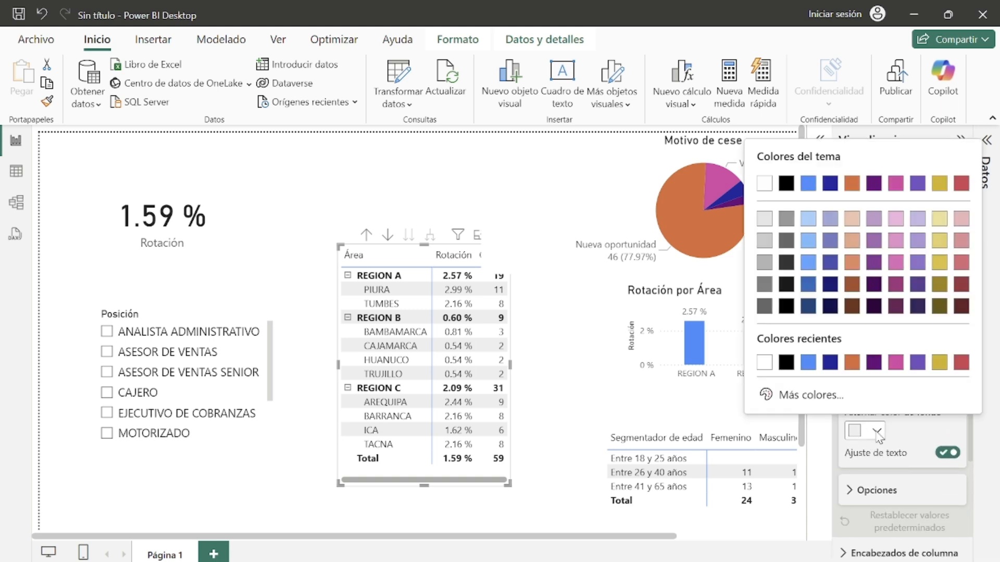
{"action": "left_click", "coordinate": [768, 368]}
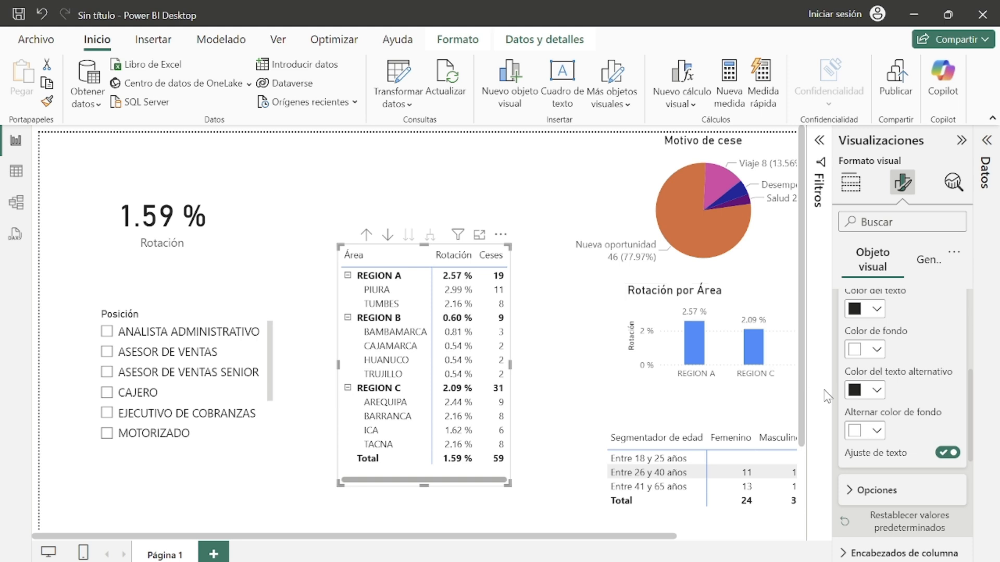
Step: Open the table's Columna específica settings for the Rotación series and switch on Aplicar al total
{"action": "scroll", "coordinate": [909, 398], "scroll_direction": "up", "scroll_amount": 3}
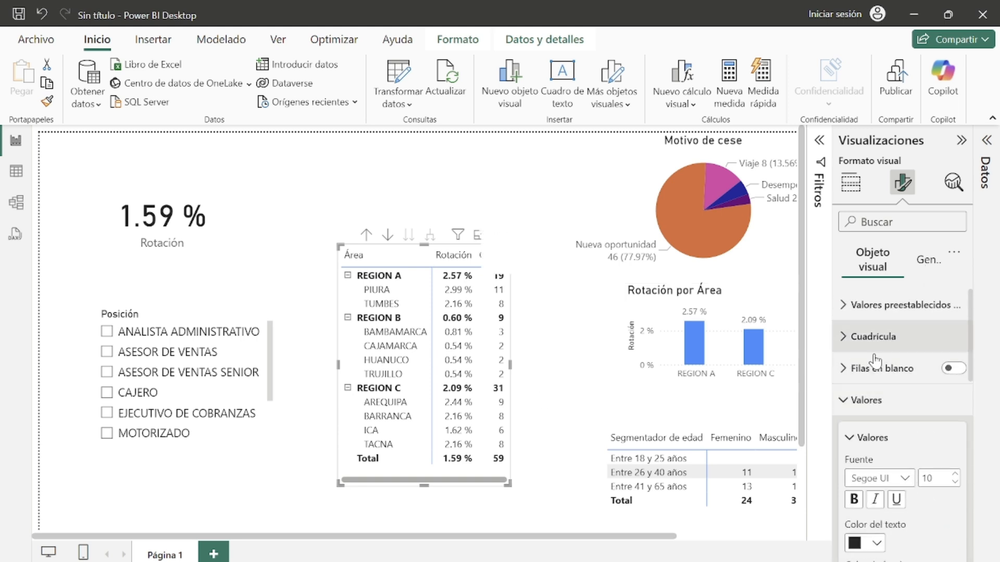
{"action": "left_click", "coordinate": [860, 400]}
{"action": "scroll", "coordinate": [854, 442], "scroll_direction": "down", "scroll_amount": 3}
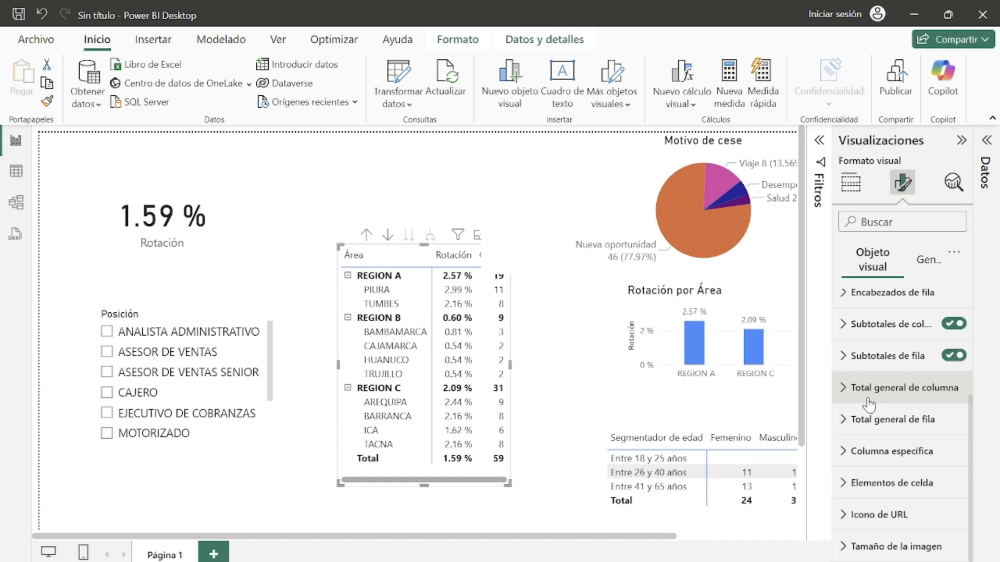
{"action": "left_click", "coordinate": [885, 451]}
{"action": "left_click", "coordinate": [902, 461]}
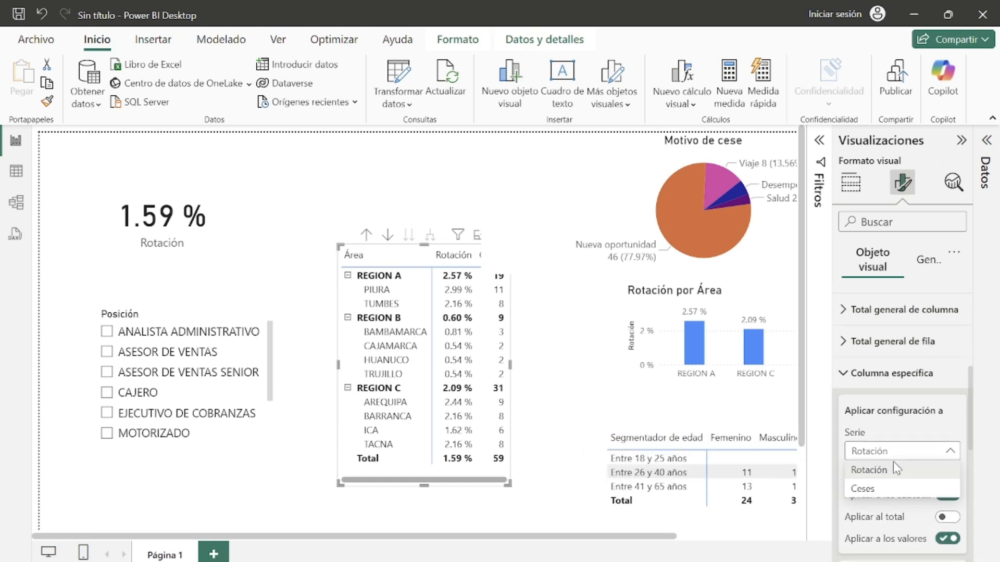
{"action": "left_click", "coordinate": [946, 479]}
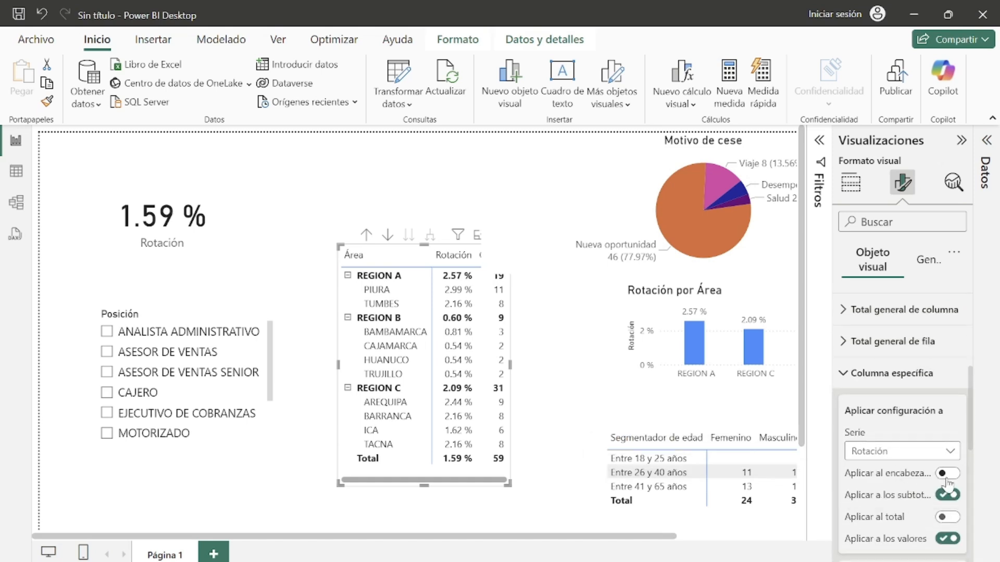
{"action": "left_click", "coordinate": [947, 517]}
Step: Switch the Columna específica series to Ceses and review its apply-to options
{"action": "scroll", "coordinate": [946, 515], "scroll_direction": "down", "scroll_amount": 2}
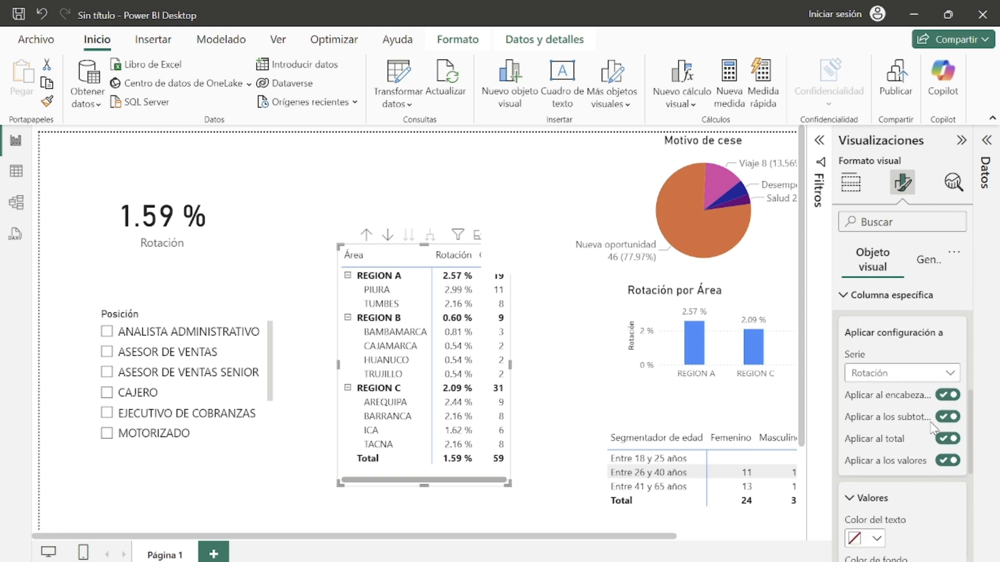
{"action": "scroll", "coordinate": [916, 462], "scroll_direction": "down", "scroll_amount": 4}
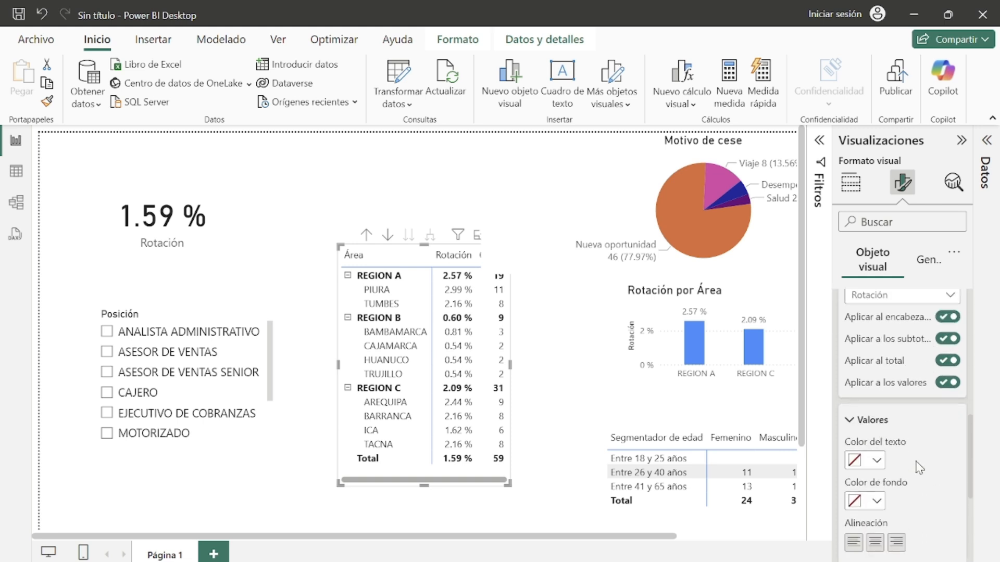
{"action": "scroll", "coordinate": [913, 436], "scroll_direction": "down", "scroll_amount": 1}
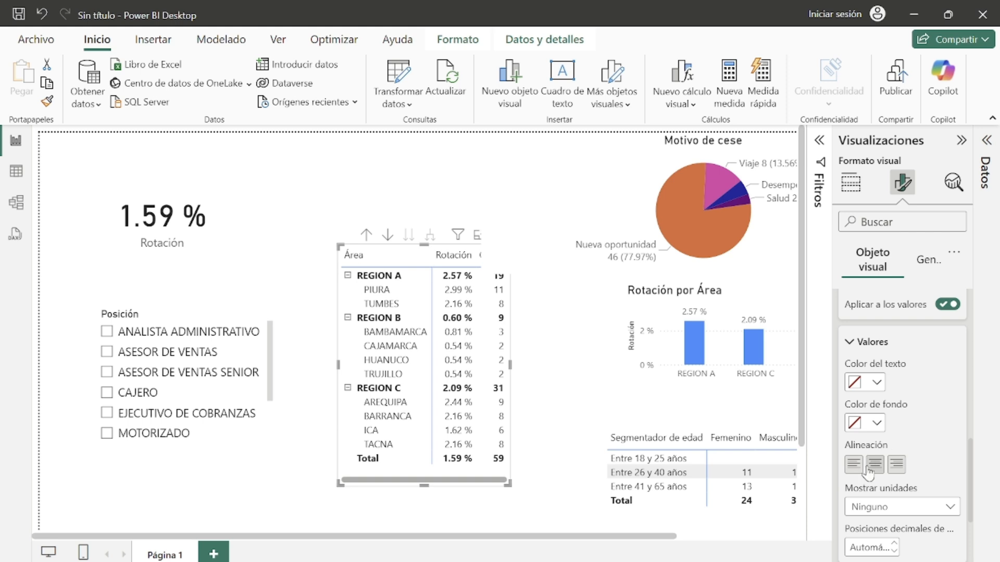
{"action": "scroll", "coordinate": [919, 360], "scroll_direction": "up", "scroll_amount": 4}
{"action": "left_click", "coordinate": [924, 374]}
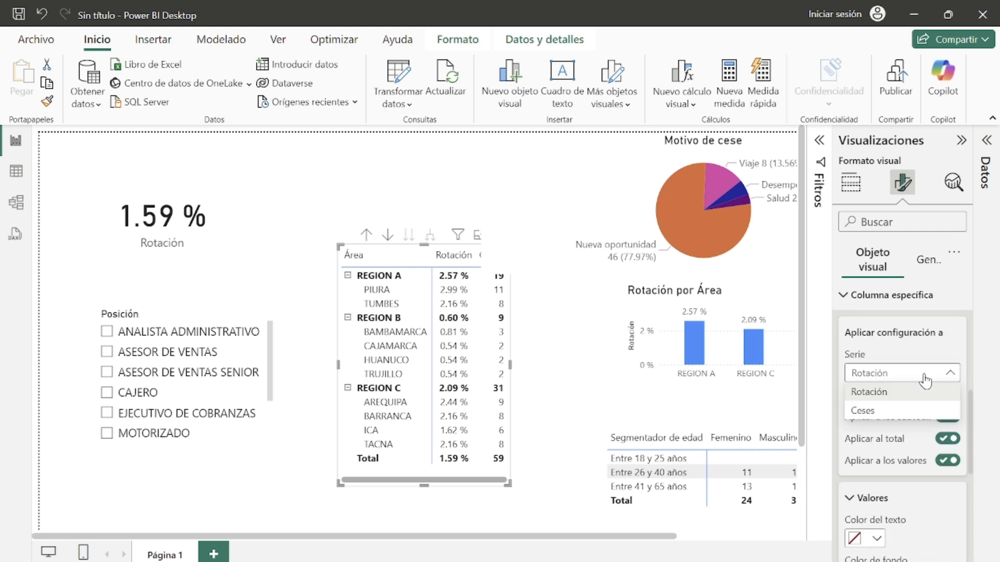
{"action": "left_click", "coordinate": [924, 410]}
{"action": "left_click", "coordinate": [948, 396]}
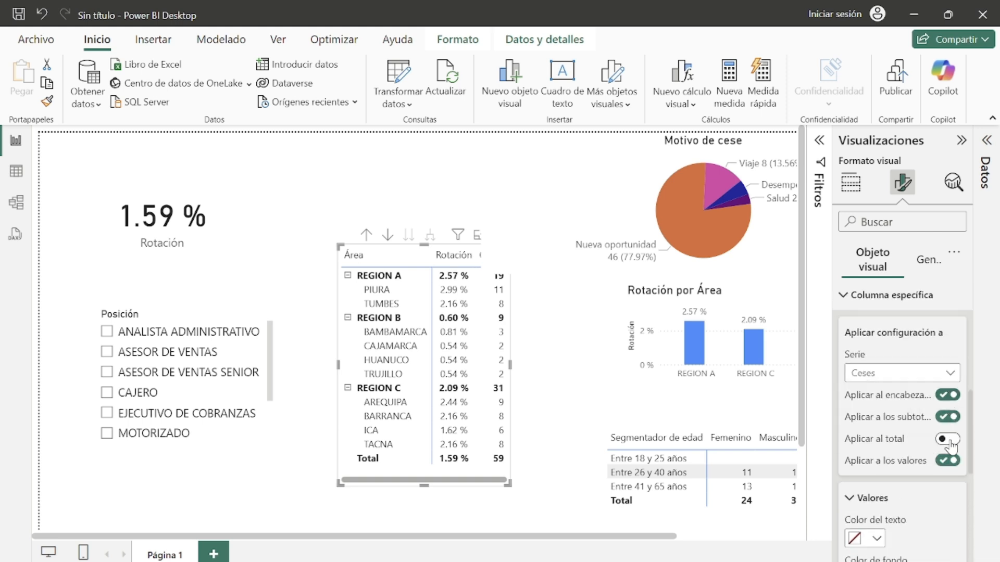
{"action": "scroll", "coordinate": [914, 450], "scroll_direction": "down", "scroll_amount": 4}
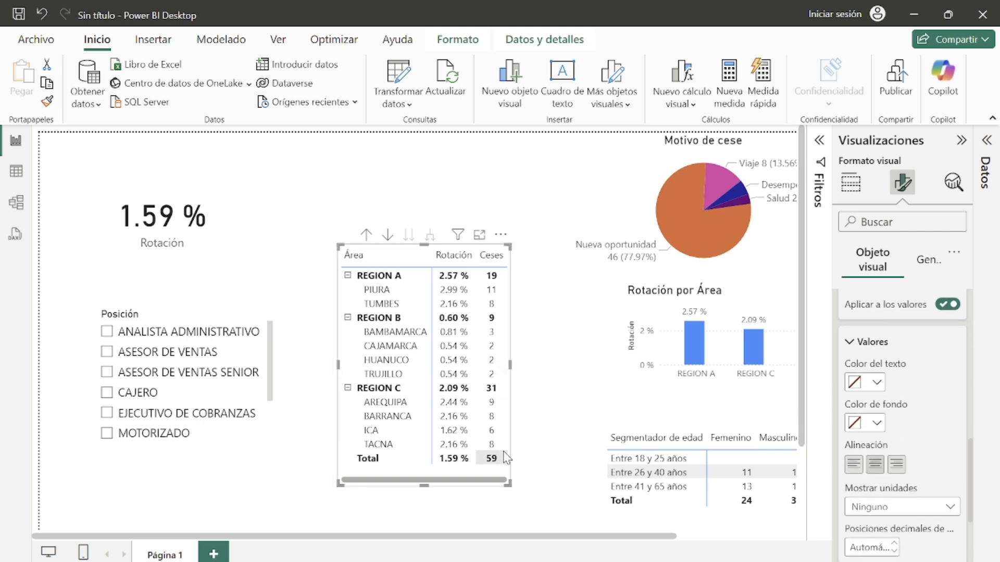
Step: Resize the area table smaller and move the Rotación por Área chart left beside it
{"action": "left_click_drag", "start_coordinate": [509, 483], "coordinate": [453, 461]}
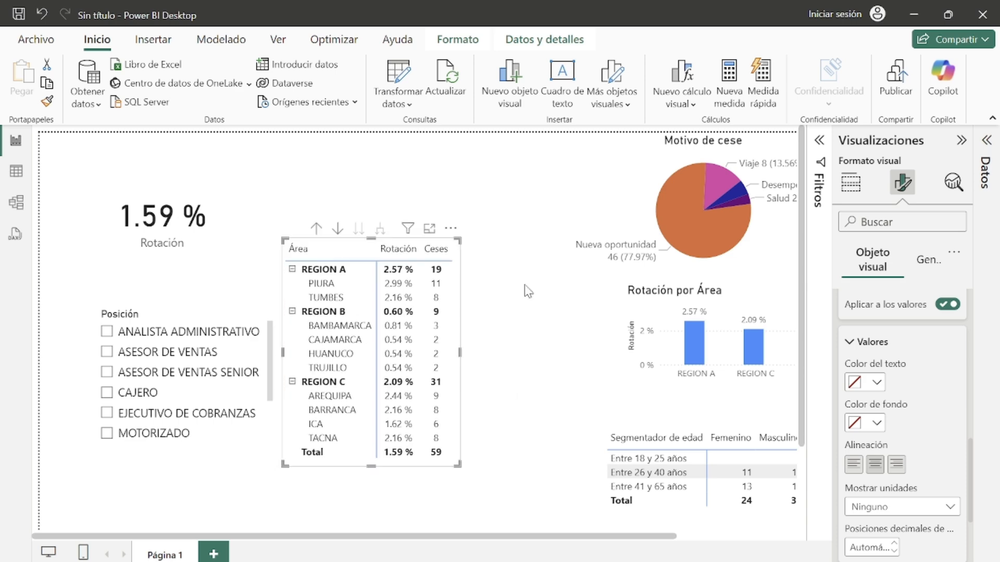
{"action": "left_click_drag", "start_coordinate": [655, 385], "coordinate": [539, 386]}
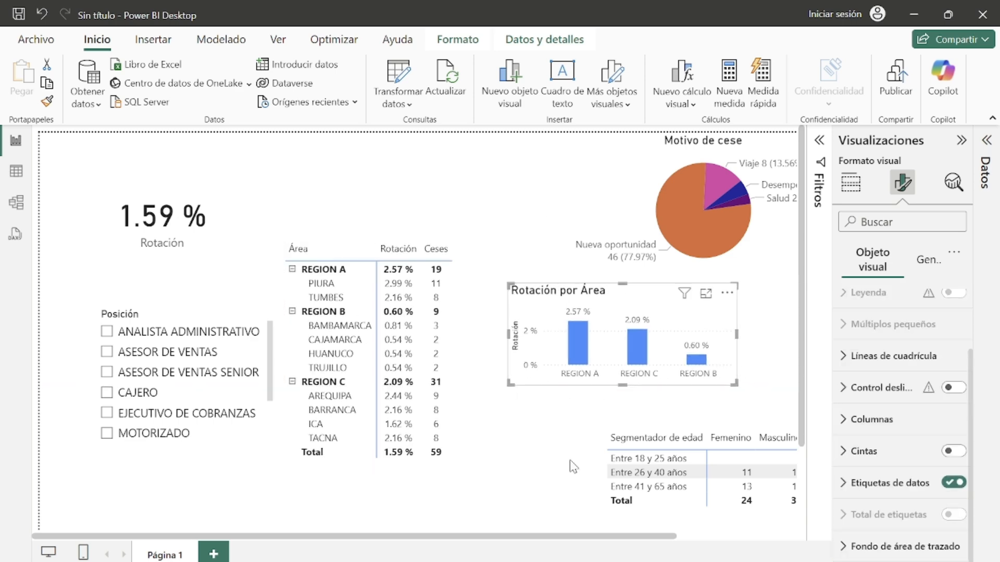
{"action": "mouse_move", "coordinate": [666, 561]}
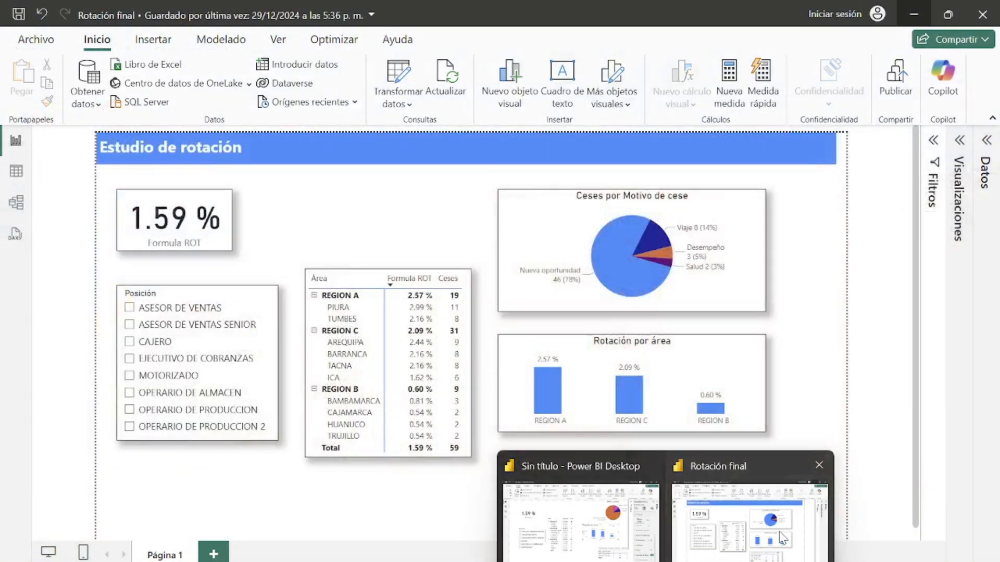
Step: Compare with the reference report, then hide the Y-axis title on the Rotación por Área column chart
{"action": "left_click", "coordinate": [750, 516]}
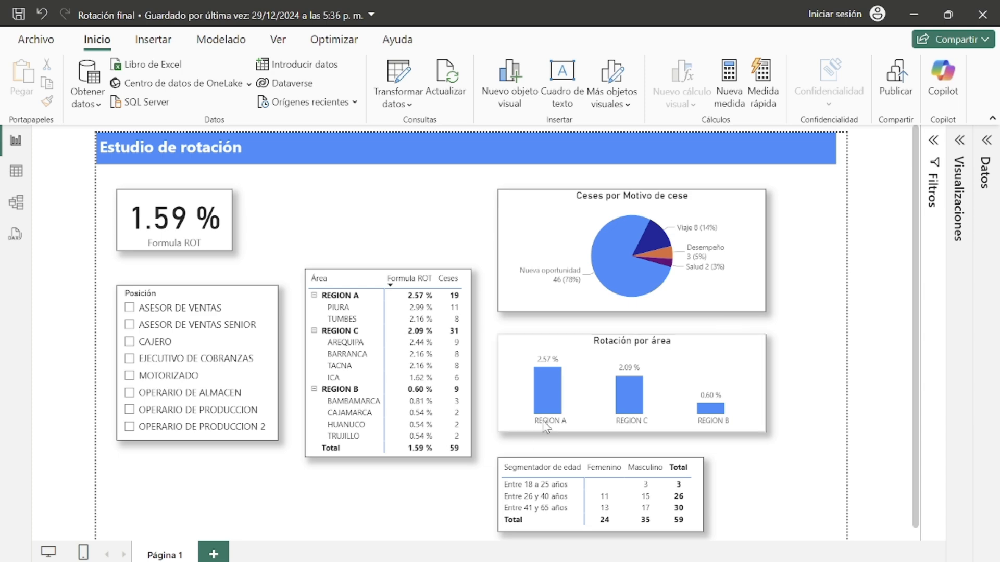
{"action": "left_click", "coordinate": [919, 16]}
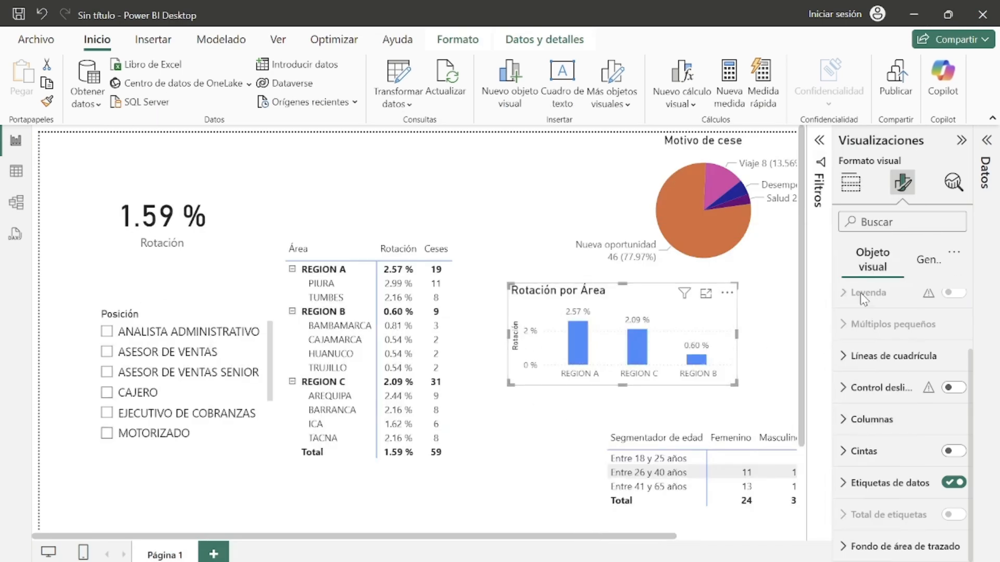
{"action": "scroll", "coordinate": [889, 339], "scroll_direction": "up", "scroll_amount": 2}
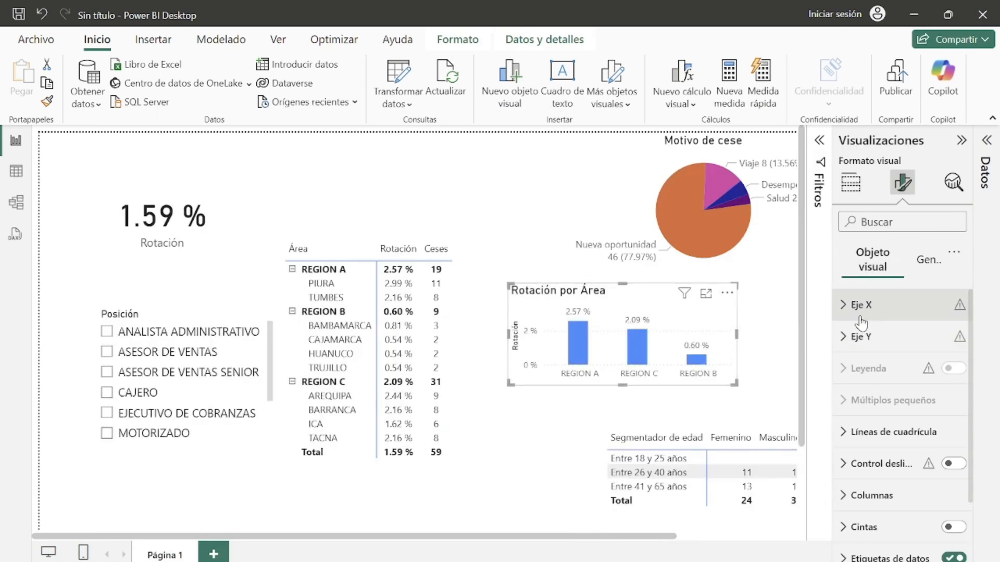
{"action": "left_click", "coordinate": [860, 299]}
{"action": "scroll", "coordinate": [936, 430], "scroll_direction": "down", "scroll_amount": 2}
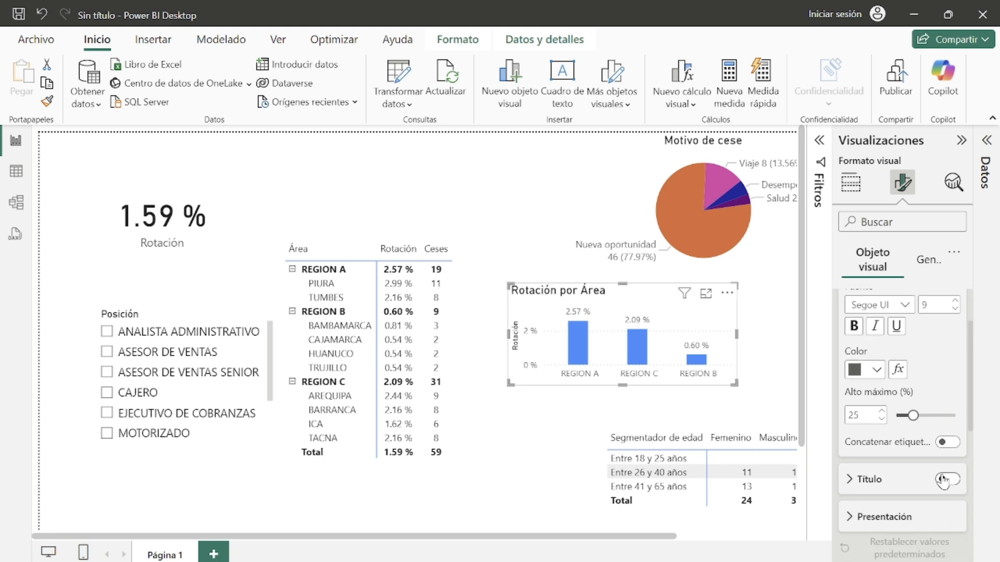
{"action": "scroll", "coordinate": [947, 479], "scroll_direction": "up", "scroll_amount": 2}
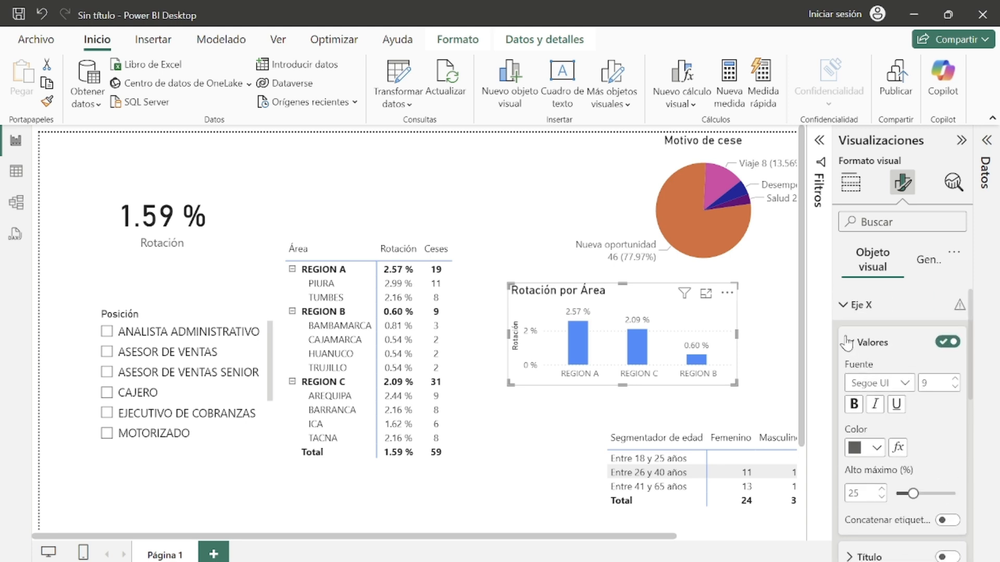
{"action": "left_click", "coordinate": [848, 308]}
{"action": "left_click", "coordinate": [854, 335]}
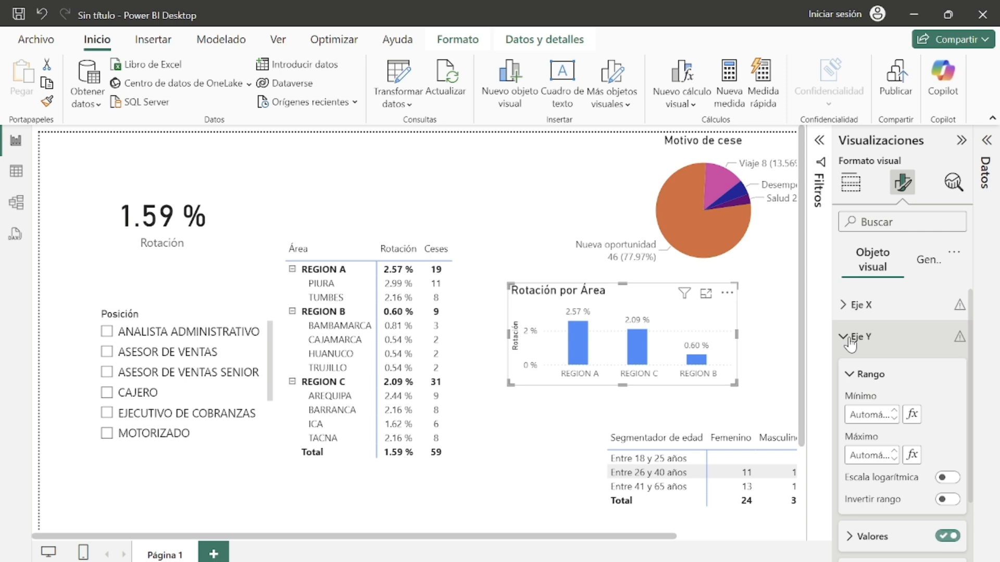
{"action": "scroll", "coordinate": [879, 399], "scroll_direction": "down", "scroll_amount": 2}
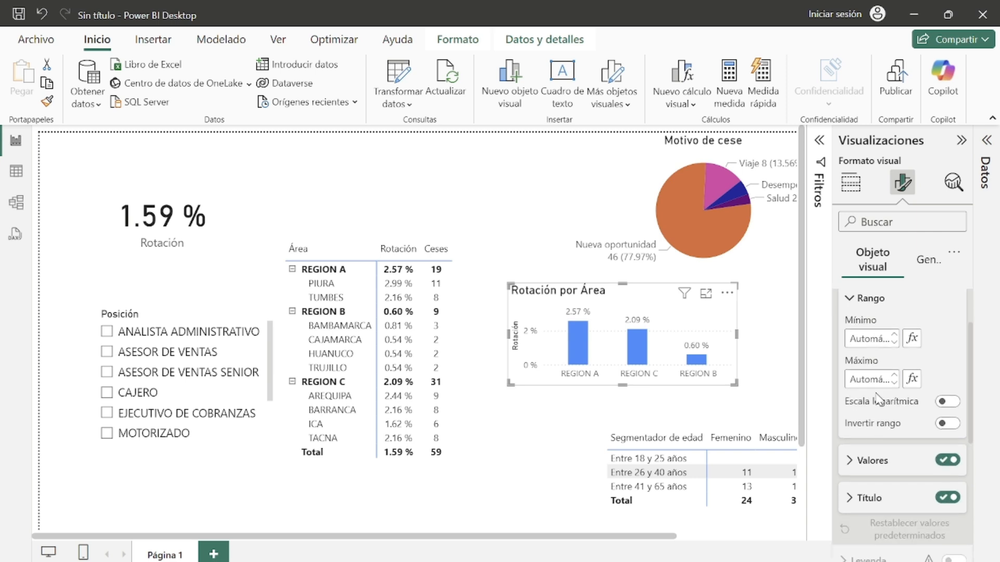
{"action": "left_click", "coordinate": [946, 501]}
{"action": "scroll", "coordinate": [888, 412], "scroll_direction": "up", "scroll_amount": 2}
{"action": "left_click", "coordinate": [842, 336]}
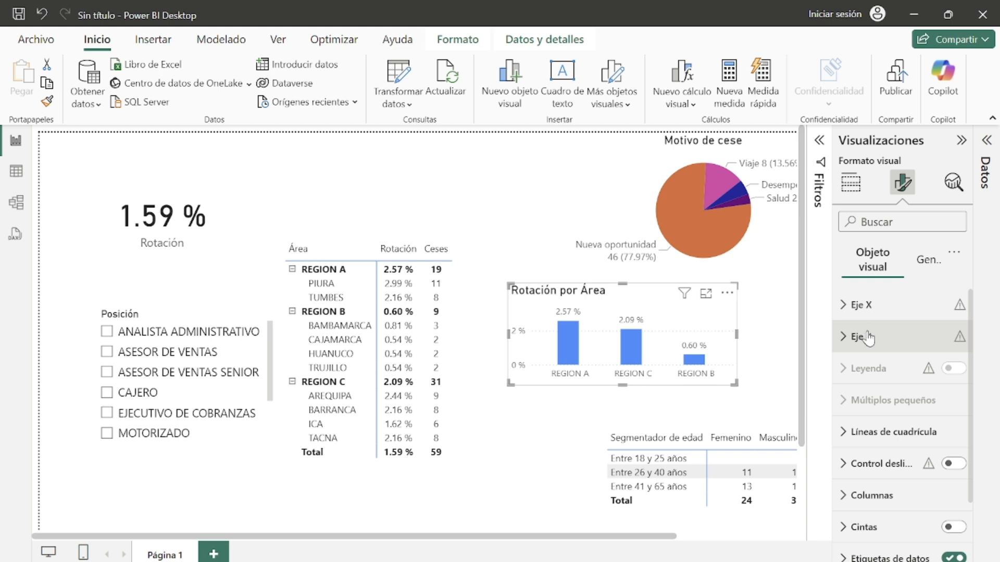
Step: Center the Rotación por Área chart's title horizontally
{"action": "left_click", "coordinate": [919, 259]}
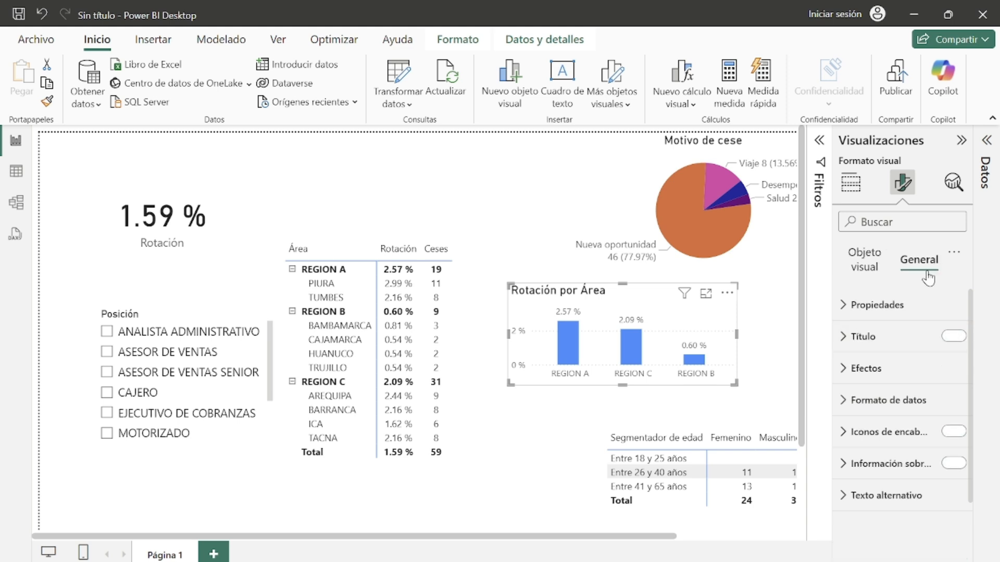
{"action": "left_click", "coordinate": [854, 337]}
{"action": "scroll", "coordinate": [911, 432], "scroll_direction": "down", "scroll_amount": 3}
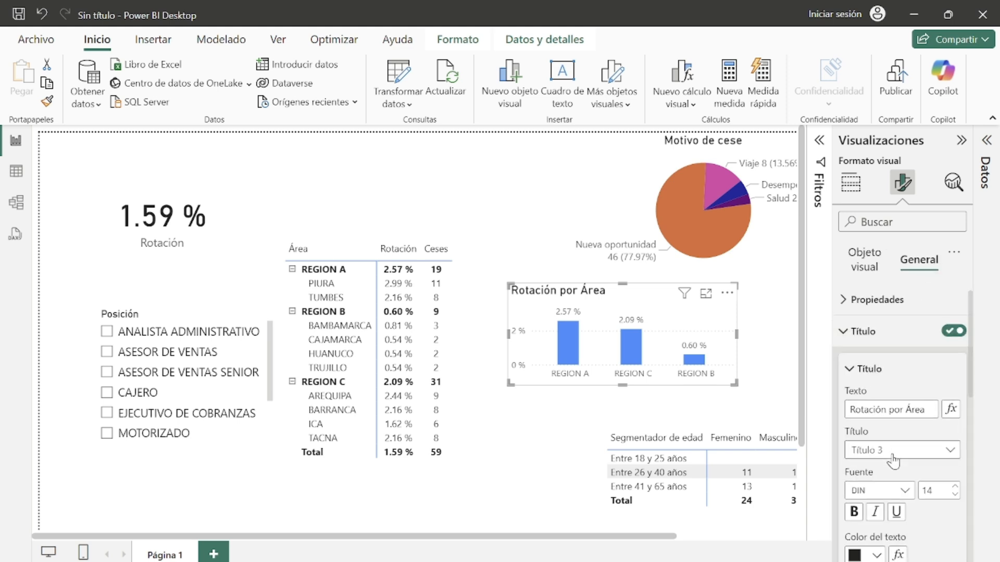
{"action": "left_click", "coordinate": [875, 486]}
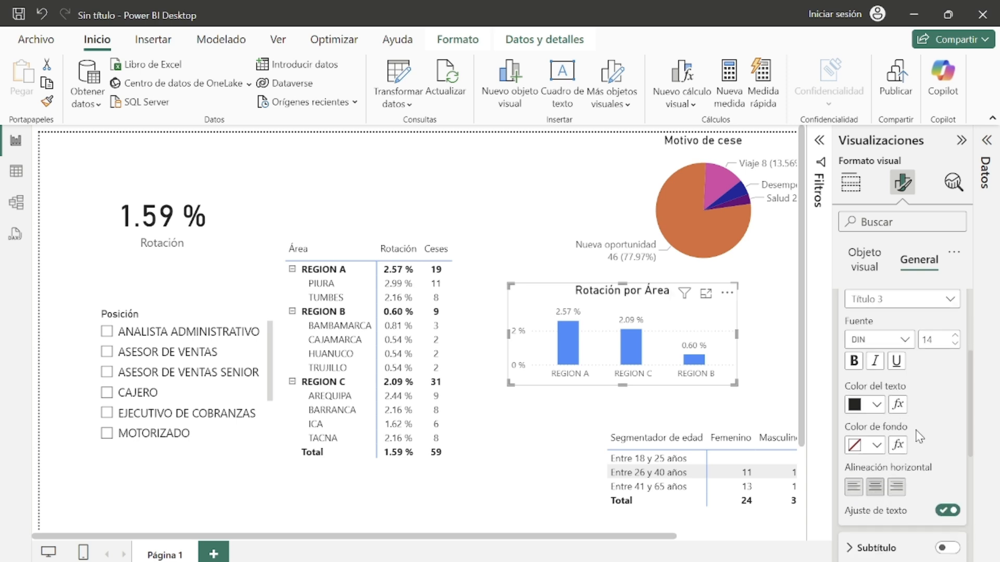
{"action": "scroll", "coordinate": [919, 437], "scroll_direction": "up", "scroll_amount": 3}
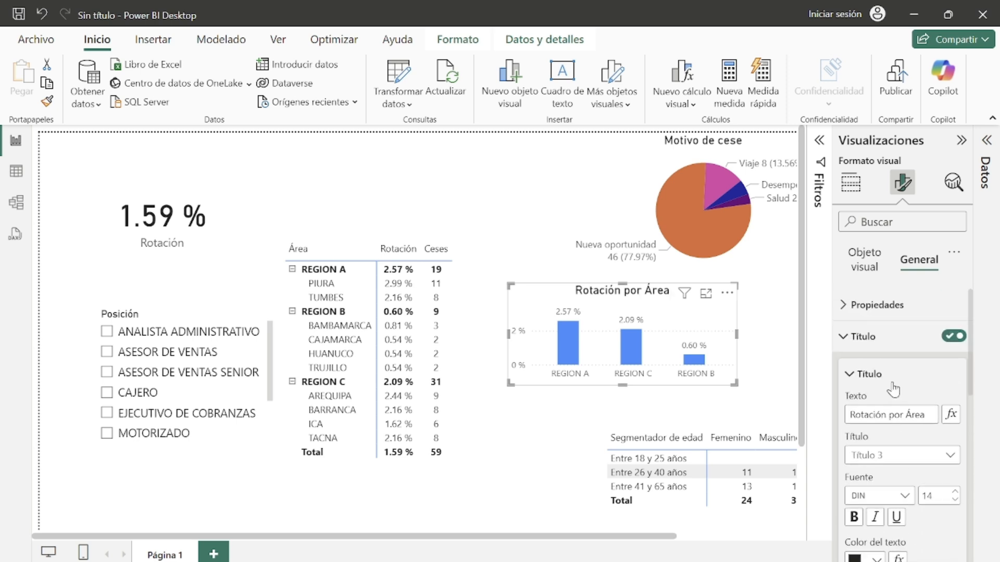
{"action": "left_click", "coordinate": [865, 337]}
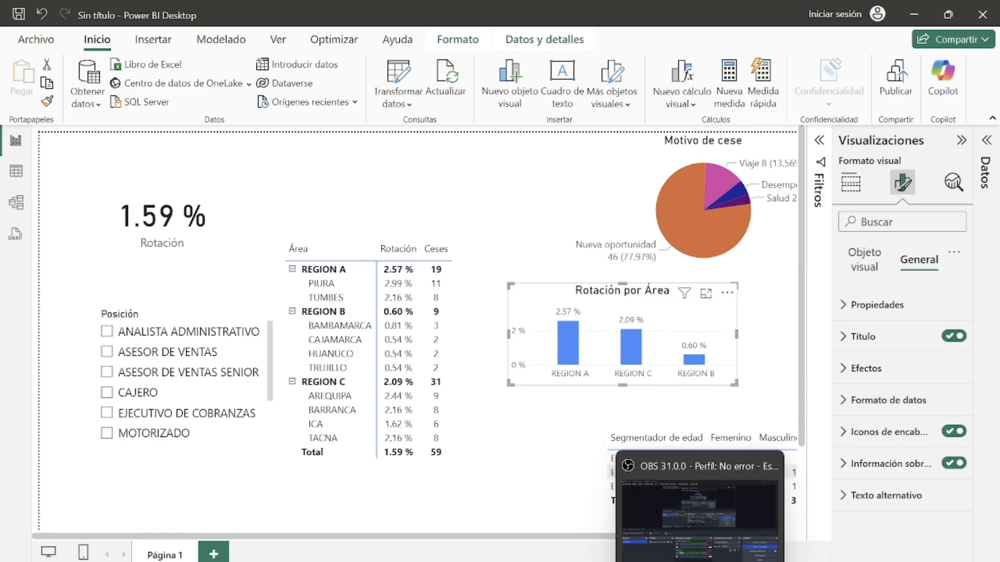
Step: Check the reference report again and turn off the chart's horizontal gridlines
{"action": "left_click", "coordinate": [692, 558]}
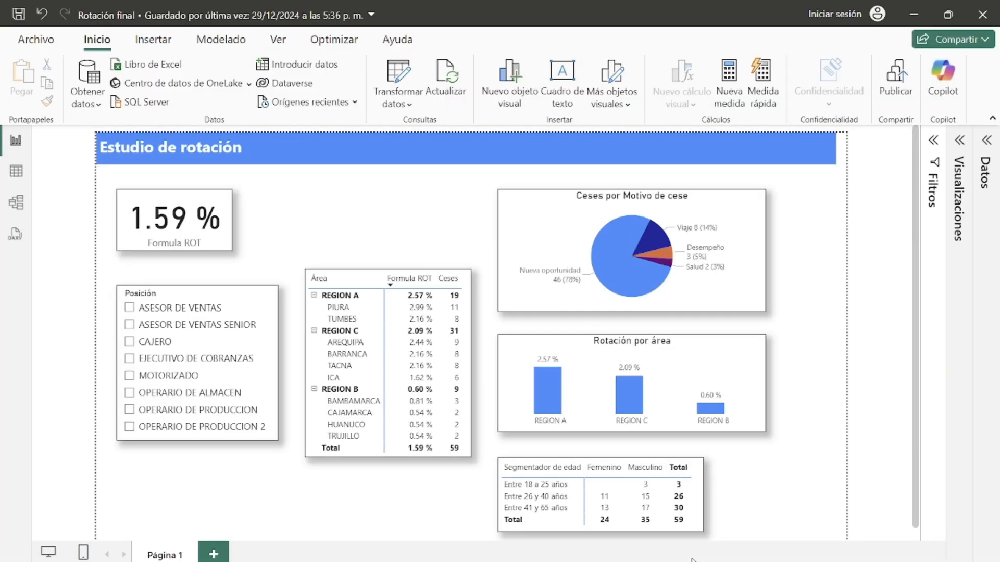
{"action": "left_click", "coordinate": [914, 18]}
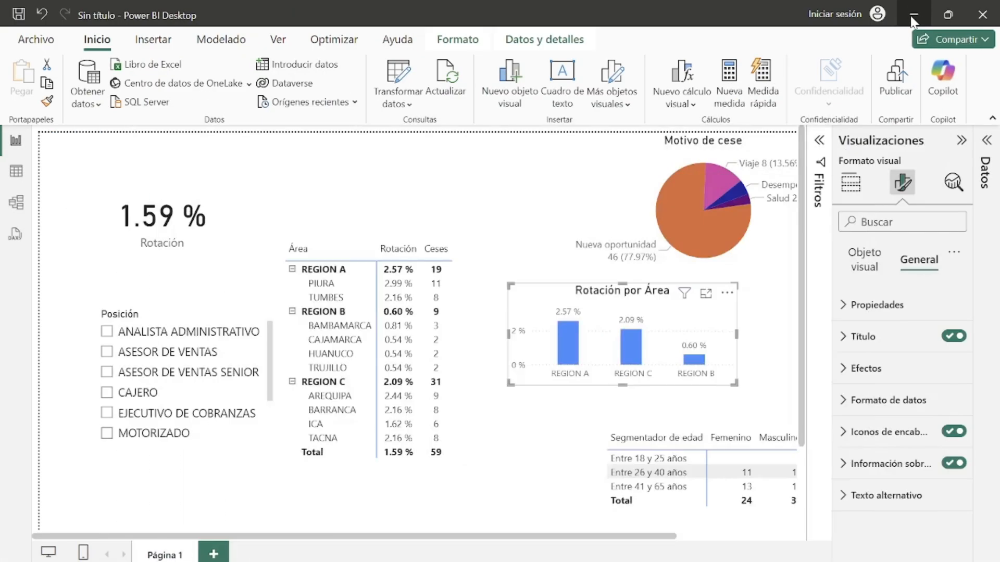
{"action": "left_click", "coordinate": [866, 260]}
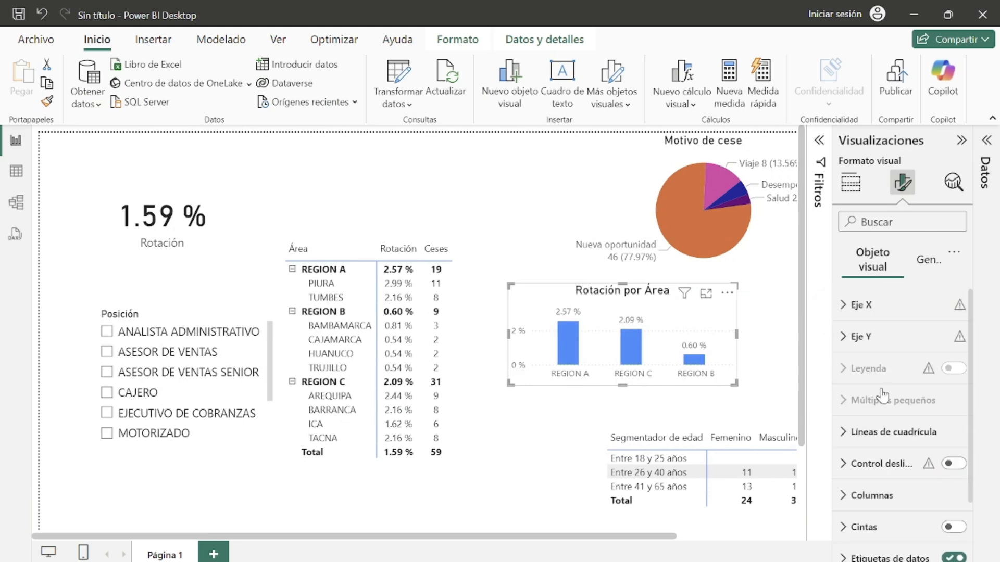
{"action": "scroll", "coordinate": [870, 368], "scroll_direction": "down", "scroll_amount": 2}
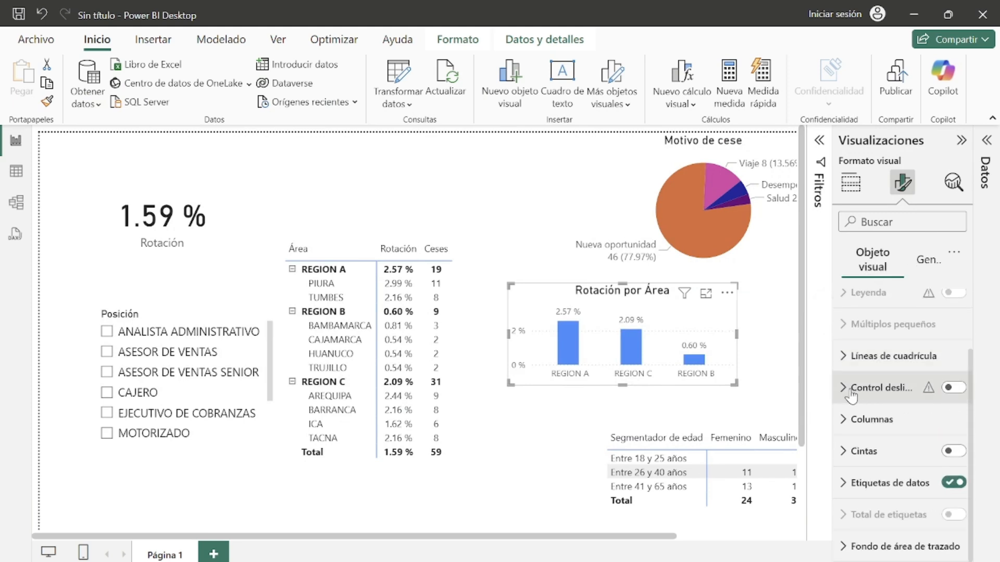
{"action": "left_click", "coordinate": [867, 356]}
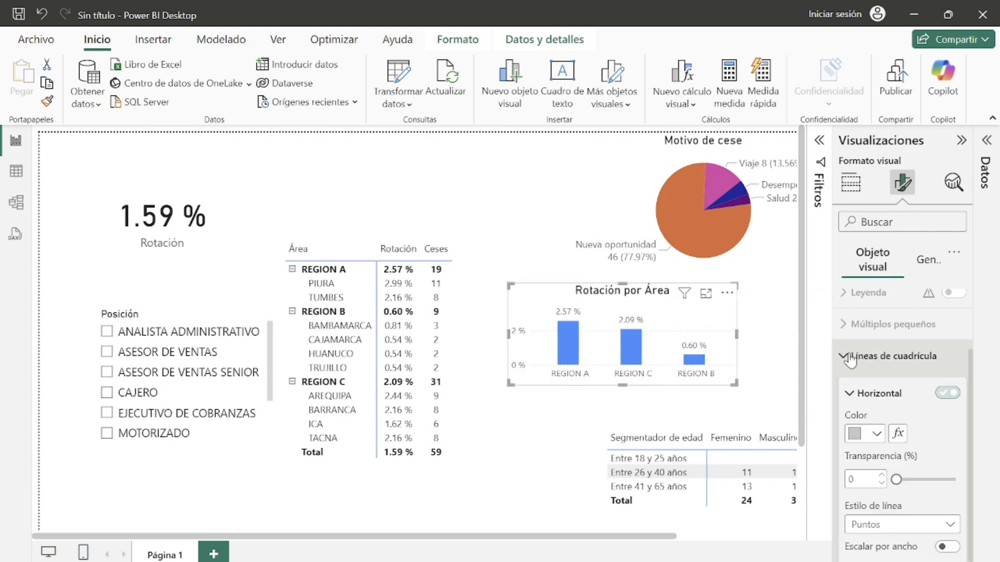
{"action": "left_click", "coordinate": [948, 394]}
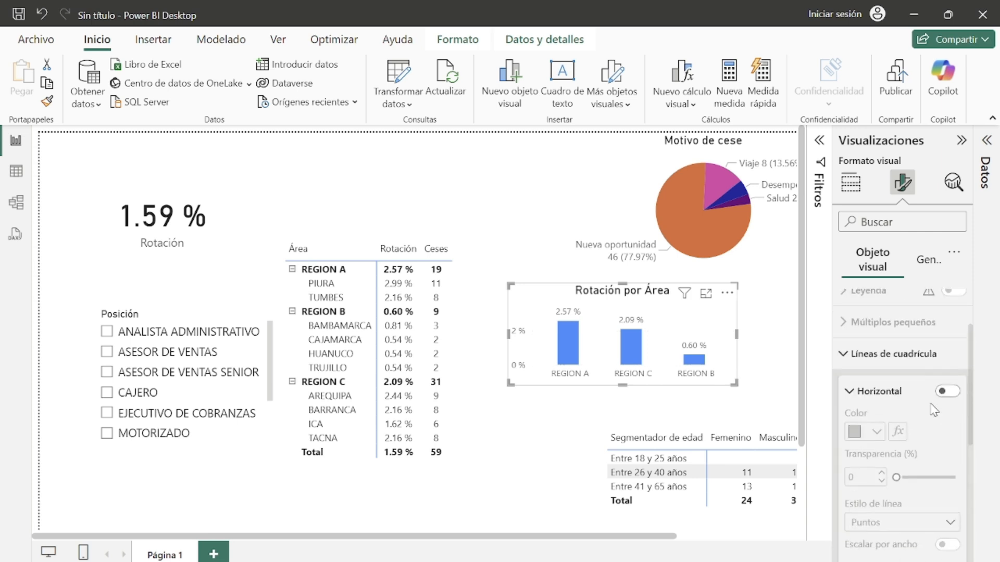
{"action": "scroll", "coordinate": [934, 410], "scroll_direction": "up", "scroll_amount": 2}
{"action": "left_click", "coordinate": [885, 433]}
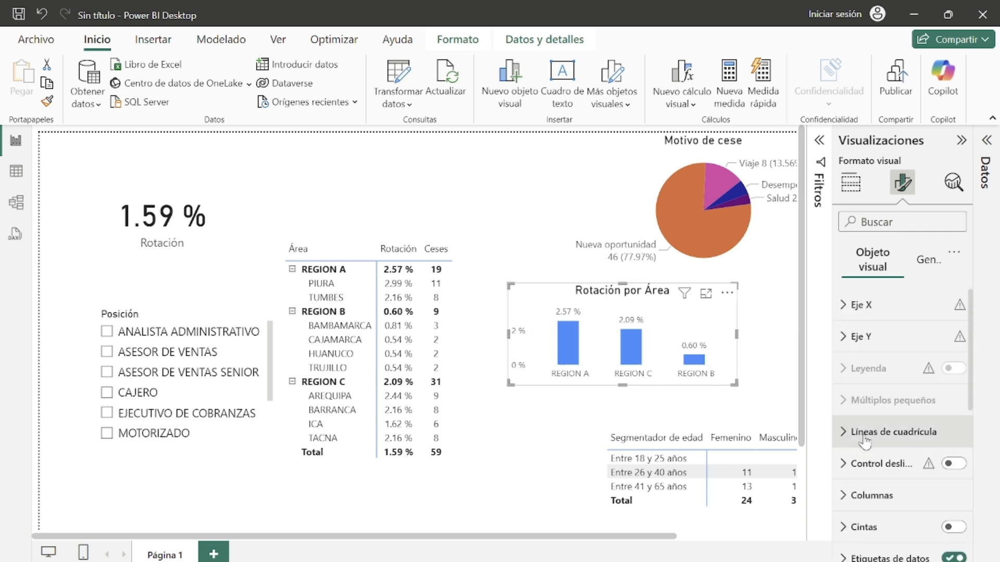
Step: Hide the Y-axis values on the Rotación por Área chart
{"action": "left_click", "coordinate": [844, 308]}
{"action": "left_click", "coordinate": [844, 311]}
{"action": "left_click", "coordinate": [844, 342]}
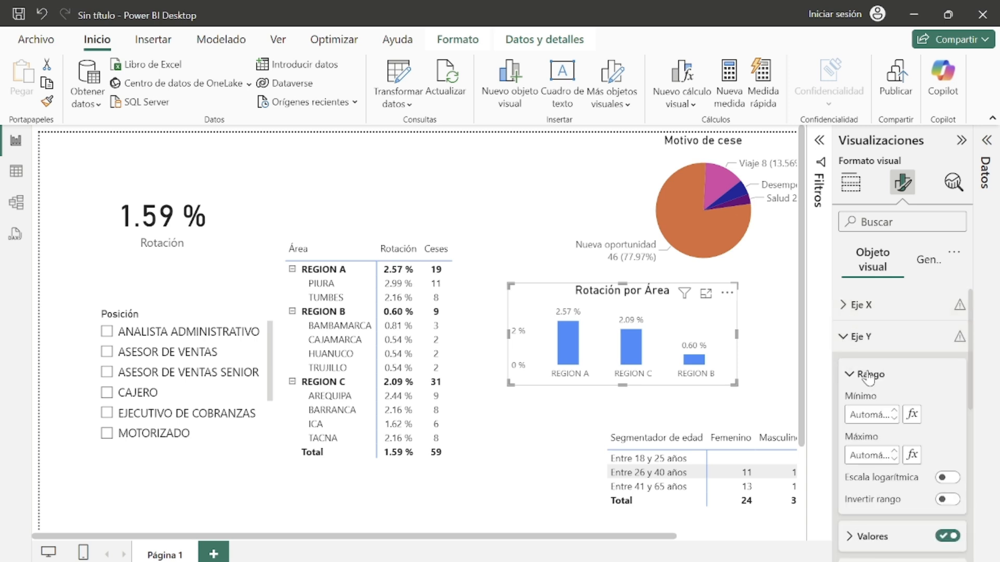
{"action": "scroll", "coordinate": [869, 376], "scroll_direction": "down", "scroll_amount": 2}
{"action": "left_click", "coordinate": [947, 458]}
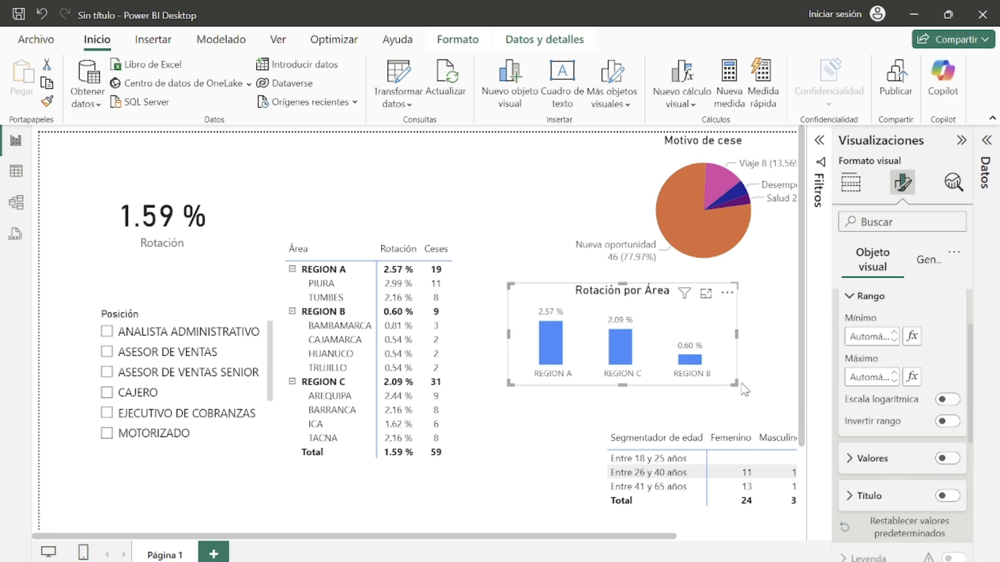
Step: Shift the column chart slightly right and move the Segmentador de edad matrix beneath it
{"action": "left_click_drag", "start_coordinate": [735, 376], "coordinate": [760, 375]}
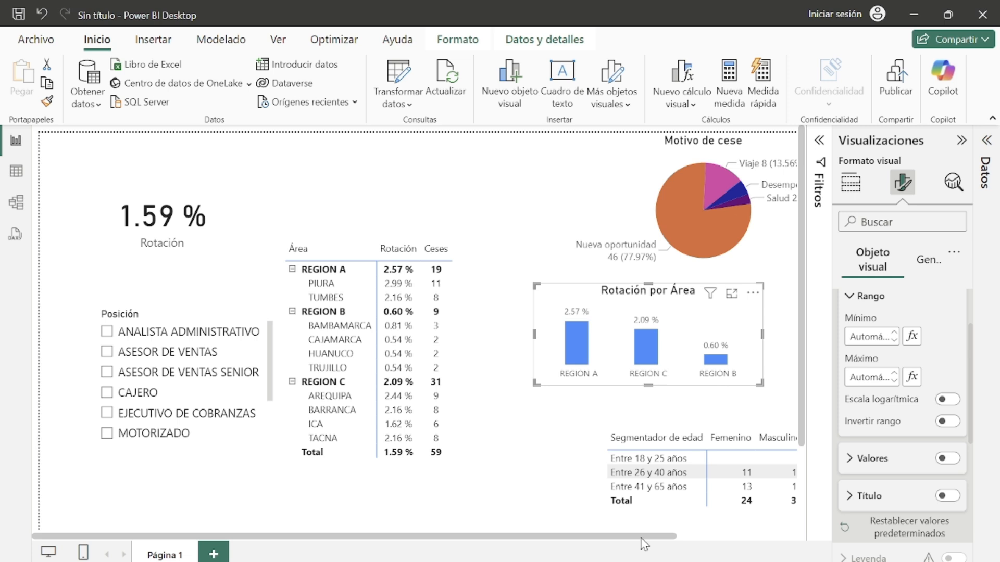
{"action": "left_click_drag", "start_coordinate": [641, 538], "coordinate": [726, 539]}
{"action": "left_click_drag", "start_coordinate": [740, 479], "coordinate": [660, 451]}
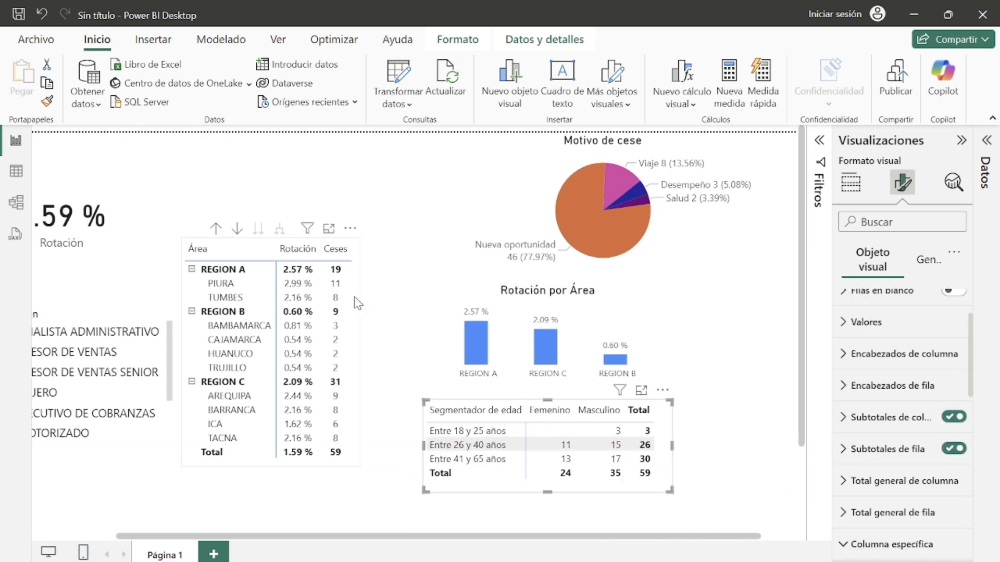
Step: Copy the area table's formatting onto the age segment matrix with the format painter
{"action": "left_click", "coordinate": [357, 303]}
{"action": "left_click", "coordinate": [46, 102]}
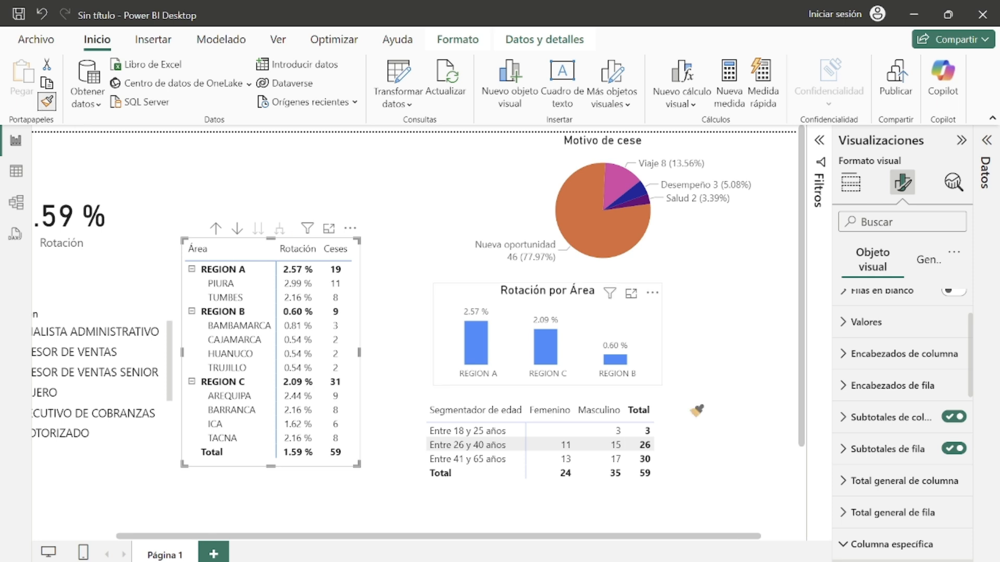
{"action": "left_click", "coordinate": [663, 449]}
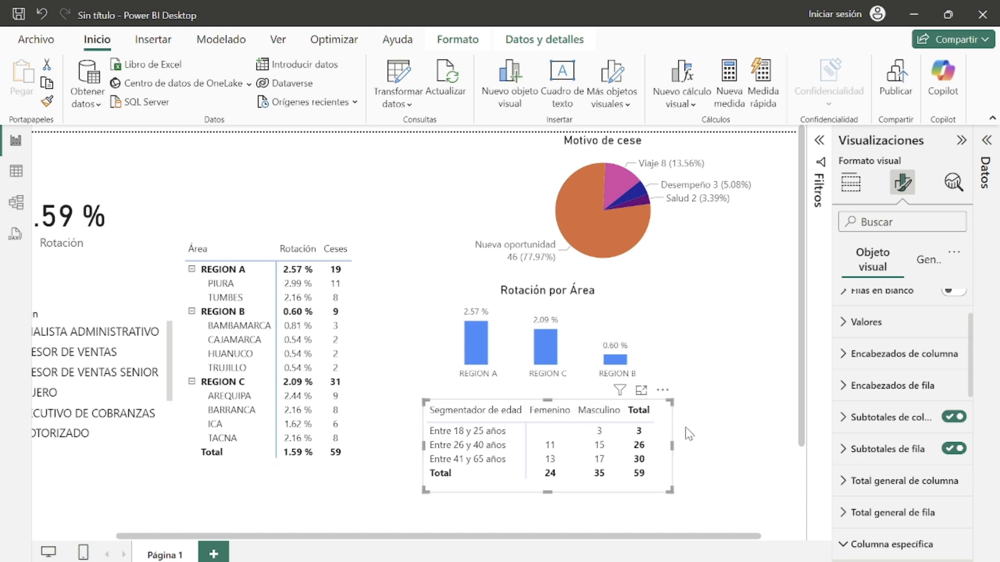
{"action": "left_click_drag", "start_coordinate": [737, 538], "coordinate": [684, 538]}
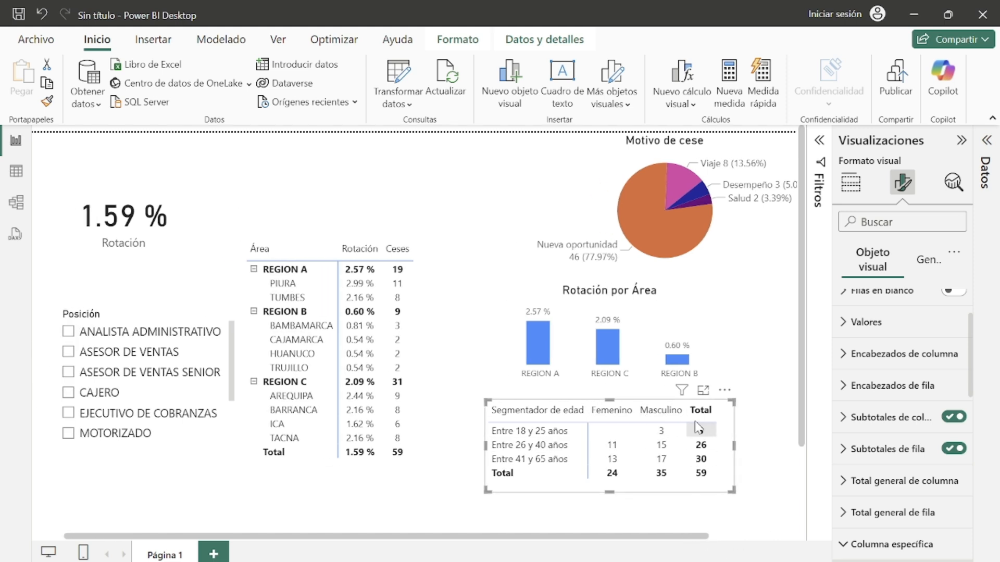
Step: Add a visual border and shadow to the area table and paint that formatting onto the age matrix
{"action": "left_click", "coordinate": [420, 320]}
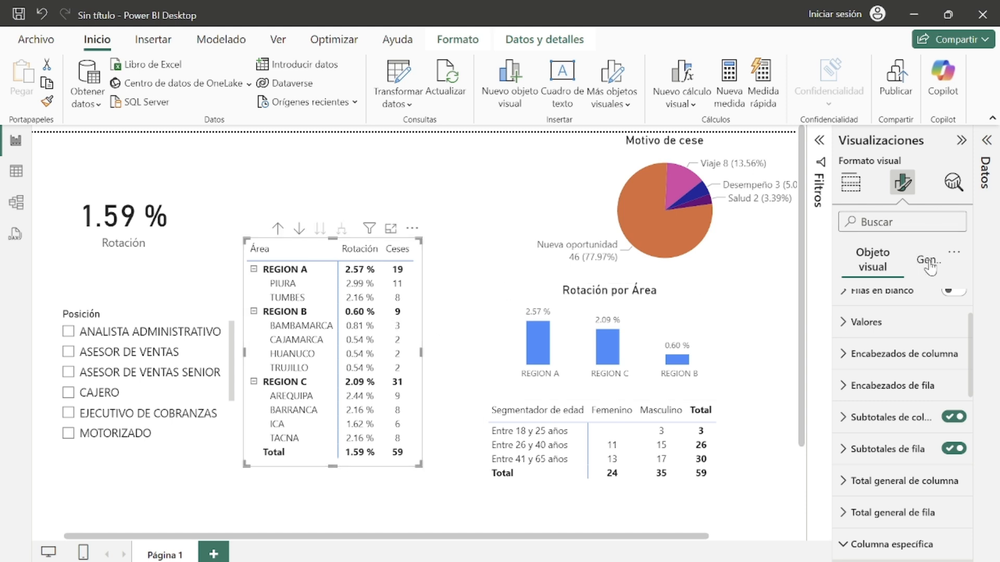
{"action": "left_click", "coordinate": [929, 265]}
{"action": "left_click", "coordinate": [867, 368]}
{"action": "scroll", "coordinate": [906, 380], "scroll_direction": "down", "scroll_amount": 3}
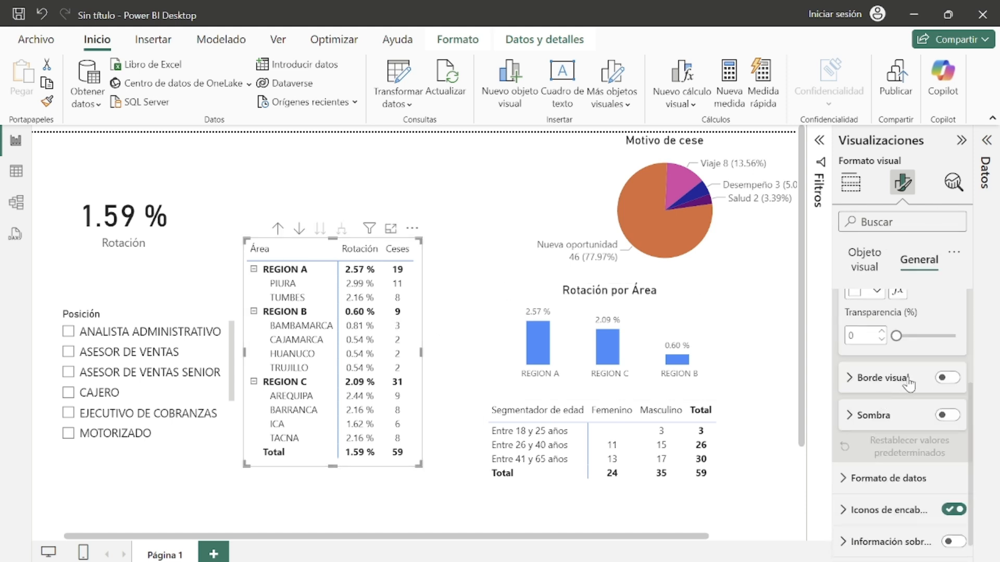
{"action": "left_click", "coordinate": [947, 378]}
{"action": "left_click", "coordinate": [947, 415]}
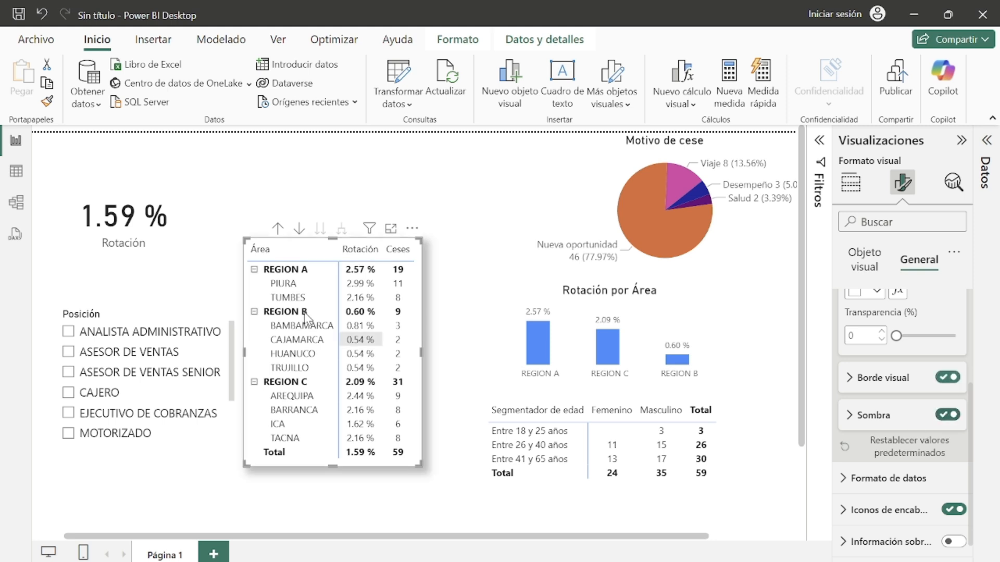
{"action": "left_click", "coordinate": [49, 103]}
{"action": "left_click", "coordinate": [732, 473]}
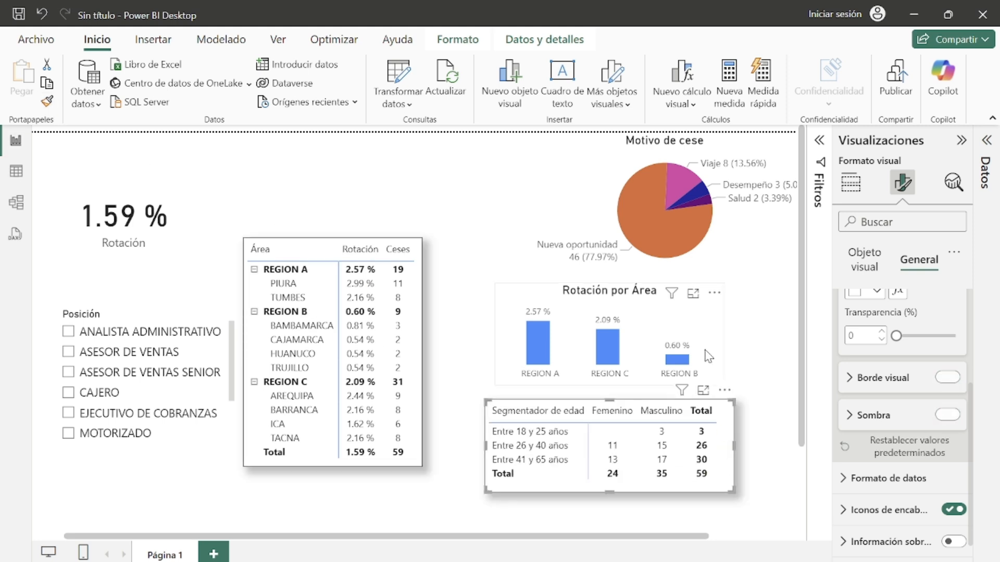
Step: Add a visual border and shadow to the Rotación por Área chart
{"action": "left_click", "coordinate": [720, 345]}
{"action": "scroll", "coordinate": [914, 323], "scroll_direction": "up", "scroll_amount": 3}
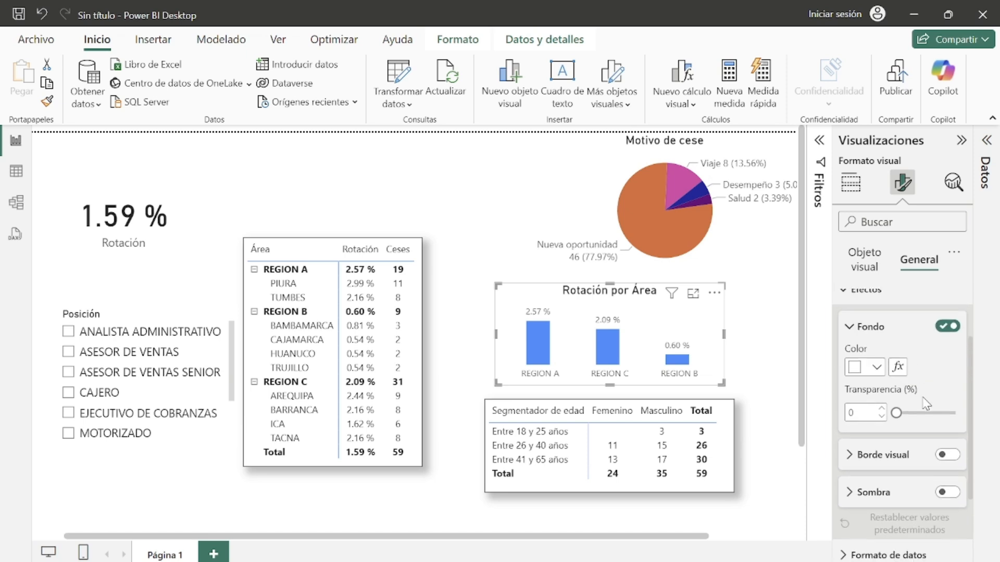
{"action": "scroll", "coordinate": [916, 354], "scroll_direction": "down", "scroll_amount": 4}
{"action": "scroll", "coordinate": [921, 395], "scroll_direction": "up", "scroll_amount": 7}
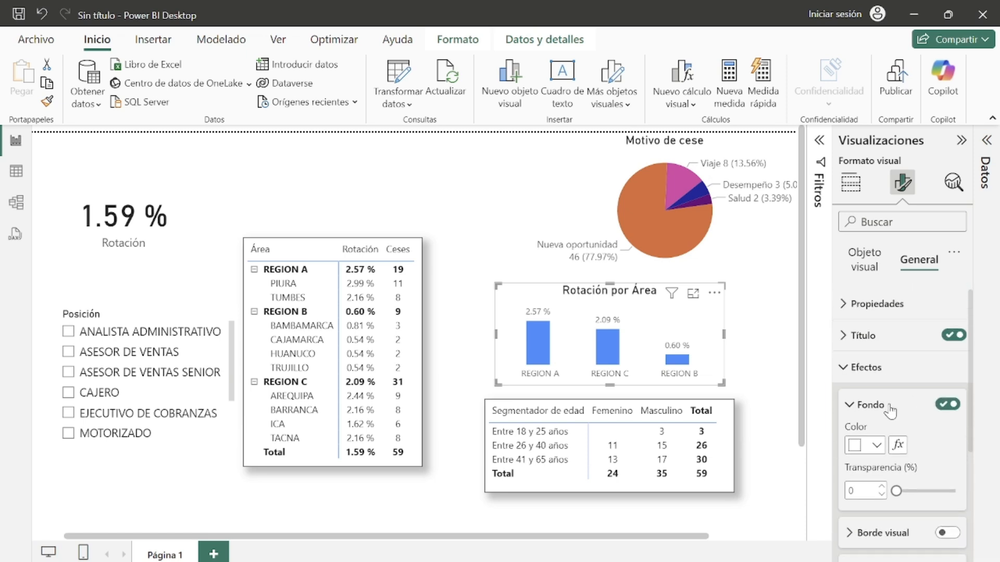
{"action": "scroll", "coordinate": [919, 417], "scroll_direction": "down", "scroll_amount": 2}
{"action": "left_click", "coordinate": [948, 456]}
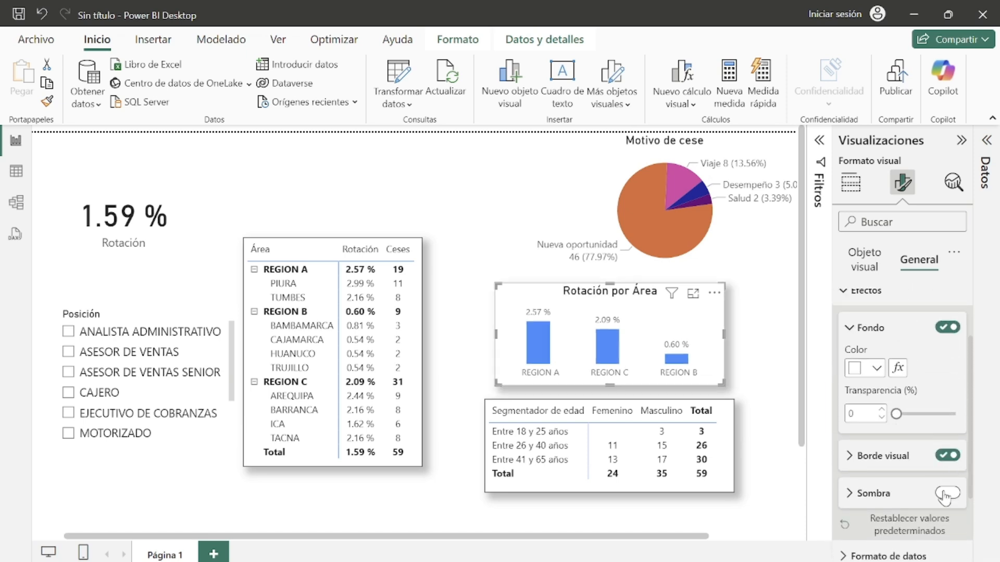
{"action": "left_click", "coordinate": [948, 493]}
{"action": "left_click", "coordinate": [283, 324]}
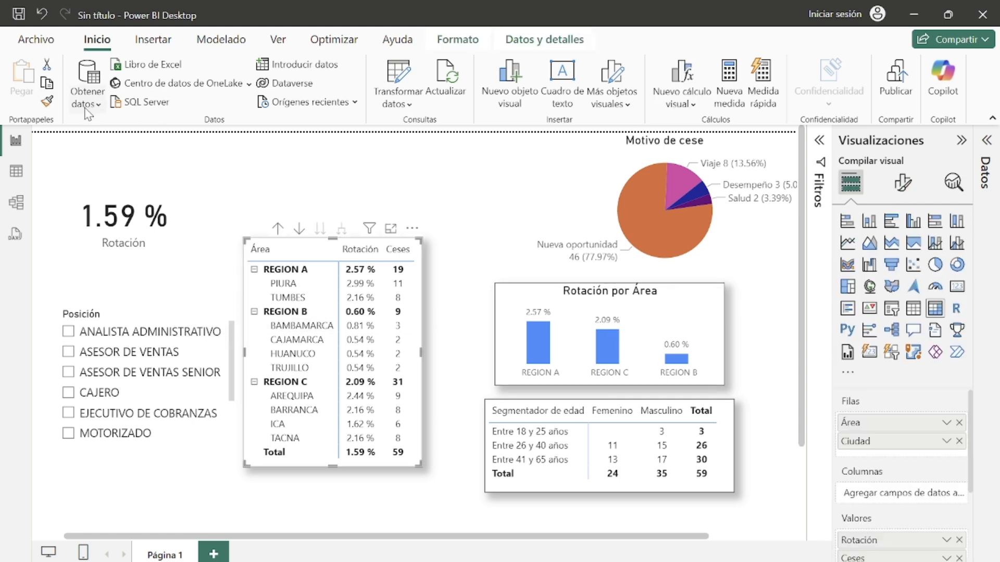
Step: Test the Posición slicer by filtering MOTORIZADO, then clear the selection
{"action": "left_click", "coordinate": [235, 440]}
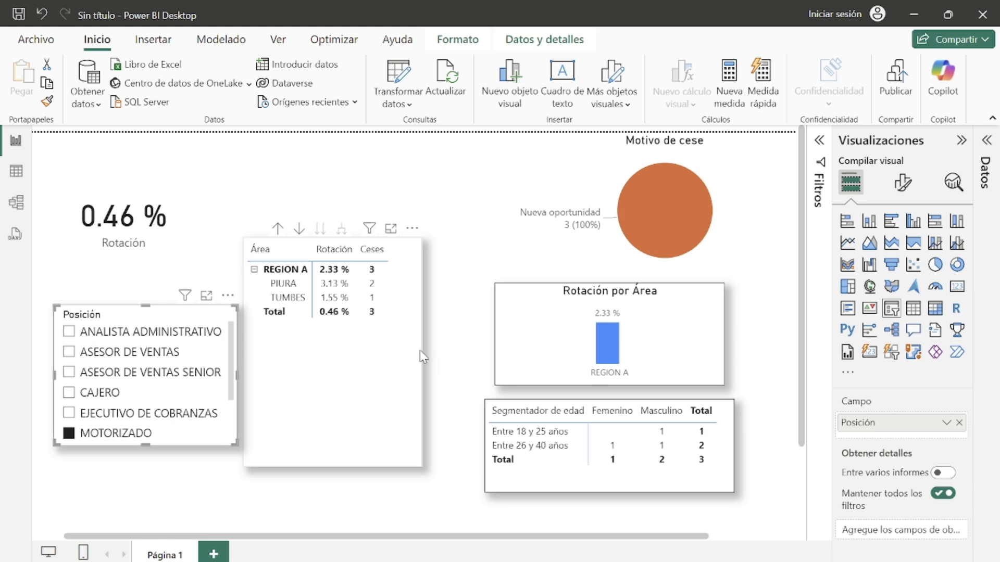
{"action": "left_click", "coordinate": [469, 345]}
{"action": "left_click", "coordinate": [228, 314]}
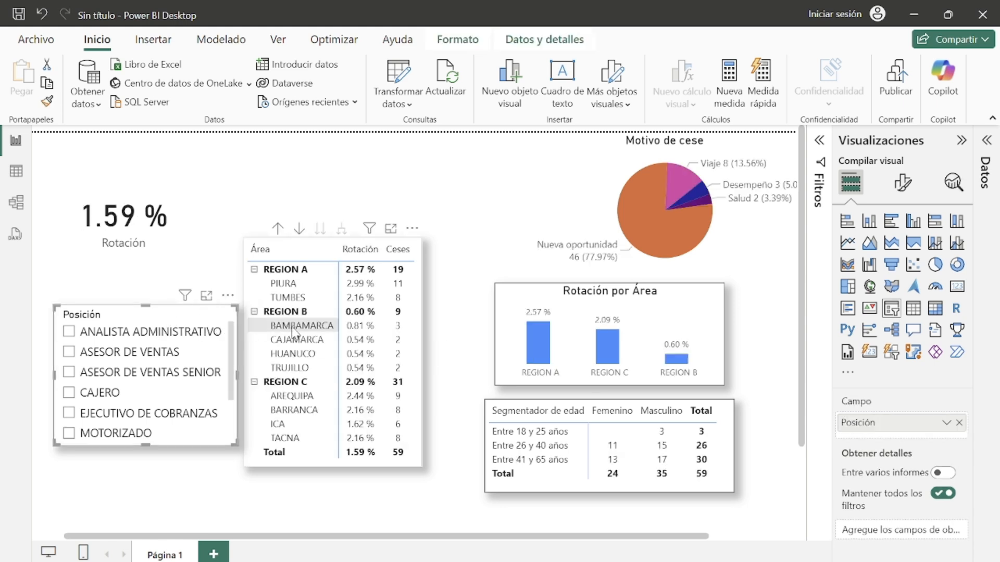
Step: Move the Motivo de cese pie chart and shrink it to sit above the Rotación por Área chart
{"action": "left_click", "coordinate": [593, 231]}
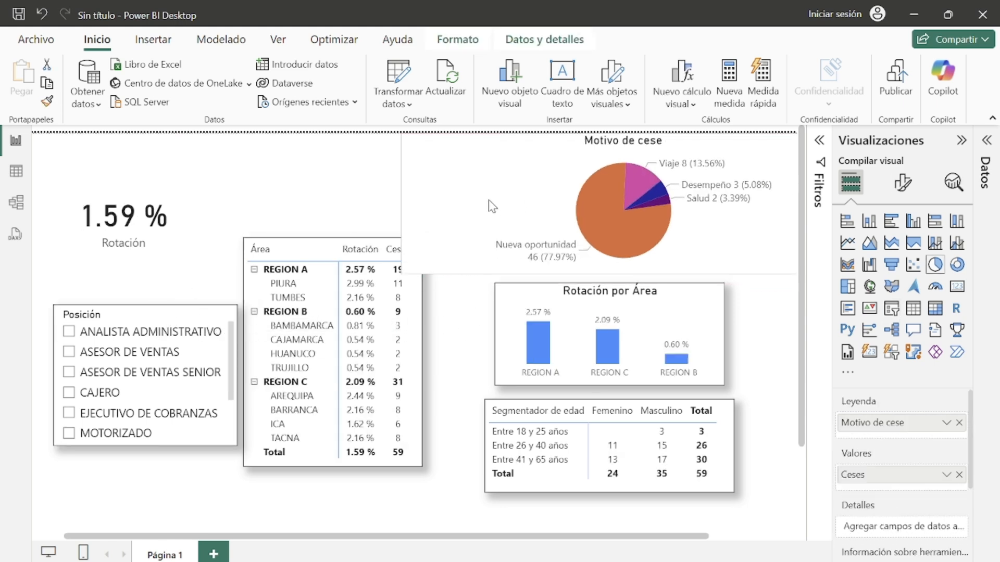
{"action": "left_click_drag", "start_coordinate": [489, 203], "coordinate": [420, 204]}
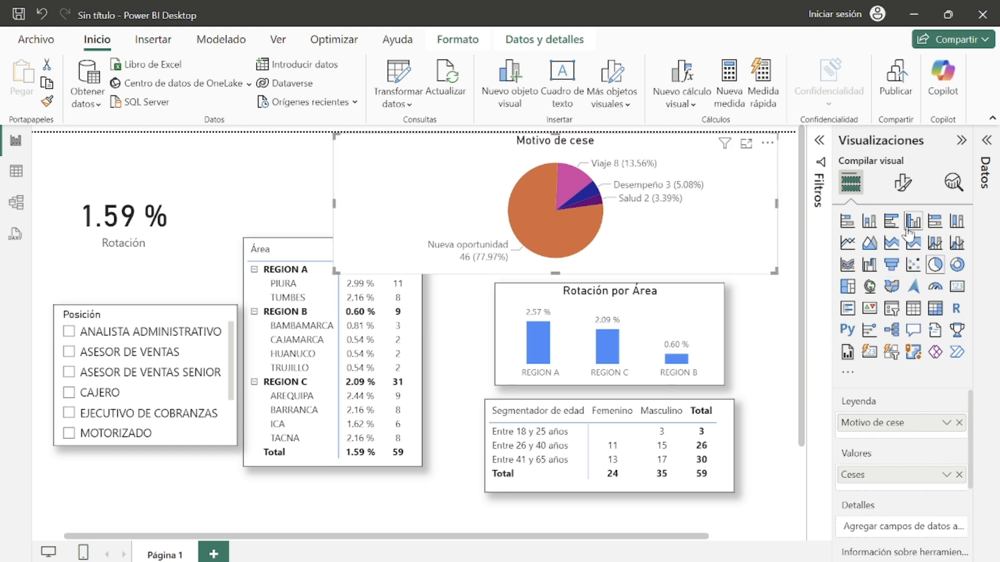
{"action": "left_click", "coordinate": [904, 185]}
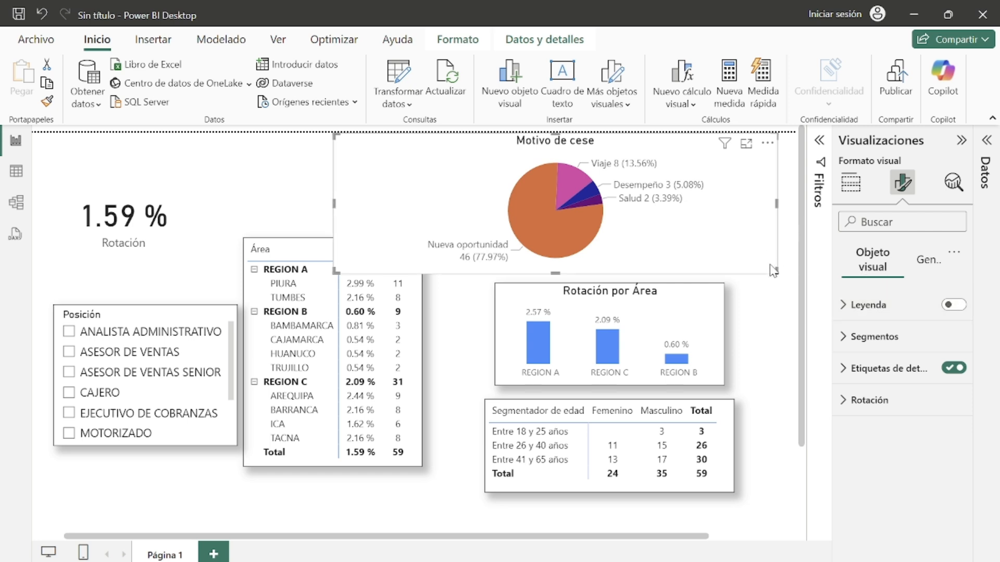
{"action": "left_click_drag", "start_coordinate": [775, 271], "coordinate": [743, 247]}
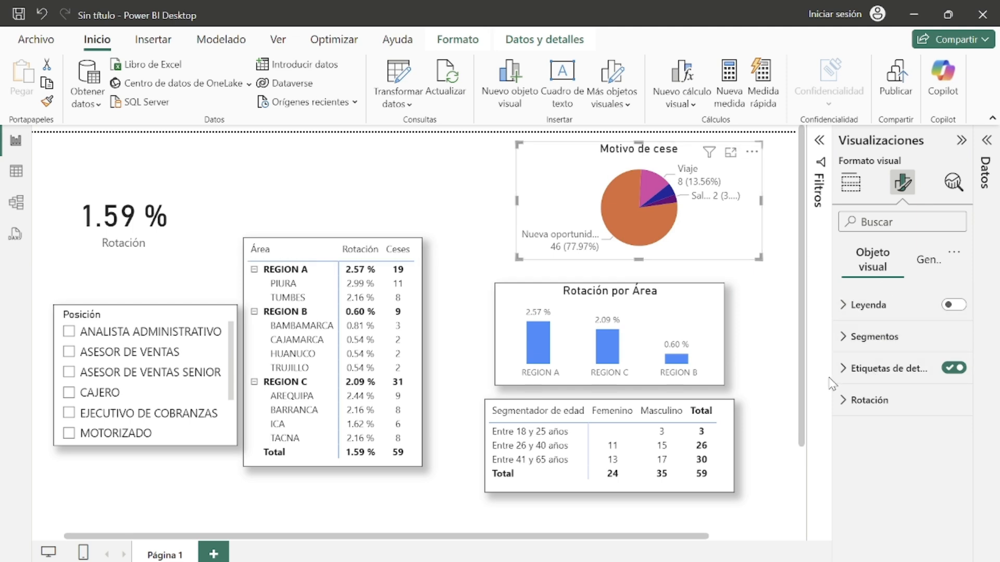
Step: Set the pie chart's data label values to display units Ninguno
{"action": "left_click", "coordinate": [865, 369]}
{"action": "scroll", "coordinate": [869, 399], "scroll_direction": "down", "scroll_amount": 2}
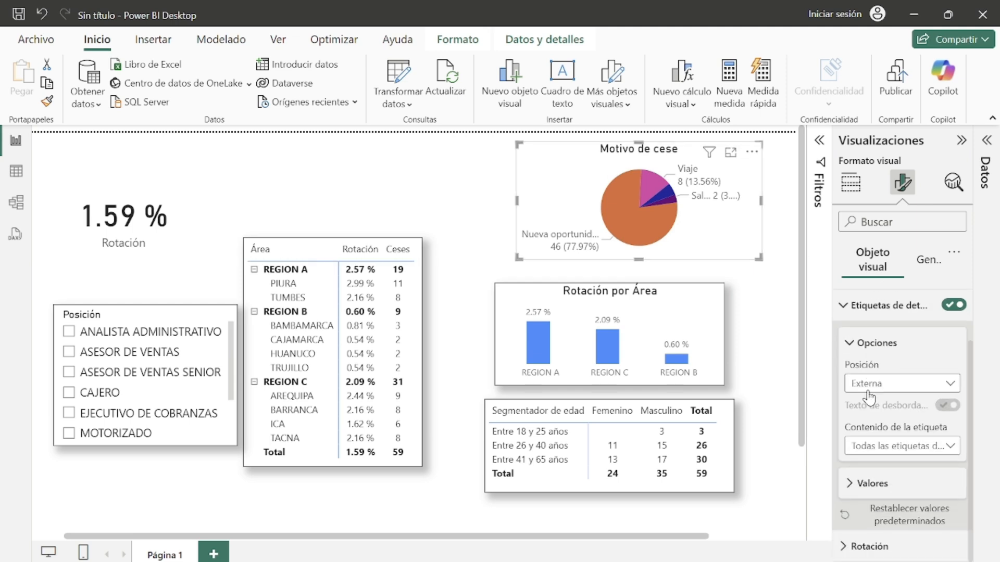
{"action": "left_click", "coordinate": [871, 492]}
{"action": "scroll", "coordinate": [885, 489], "scroll_direction": "down", "scroll_amount": 3}
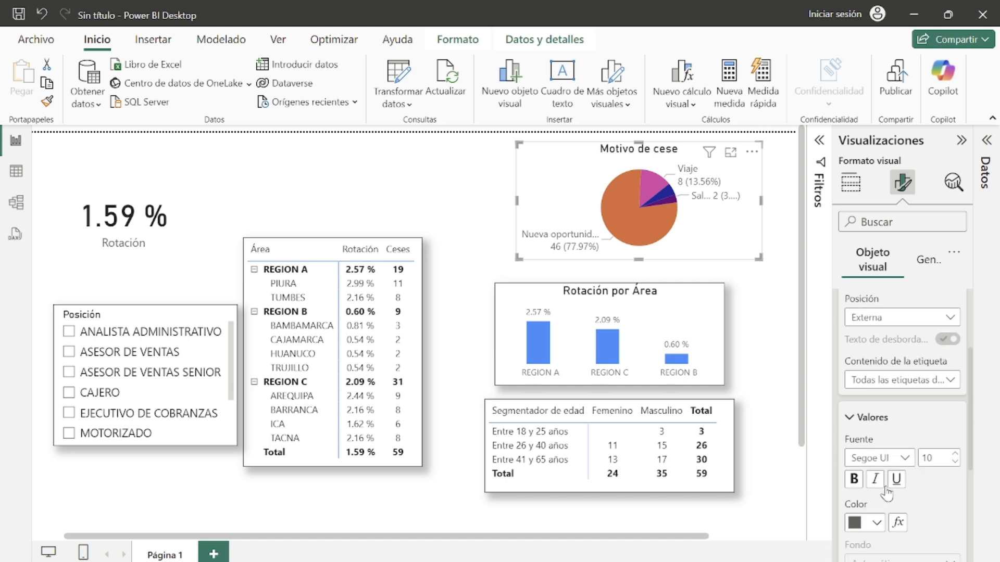
{"action": "scroll", "coordinate": [924, 486], "scroll_direction": "down", "scroll_amount": 5}
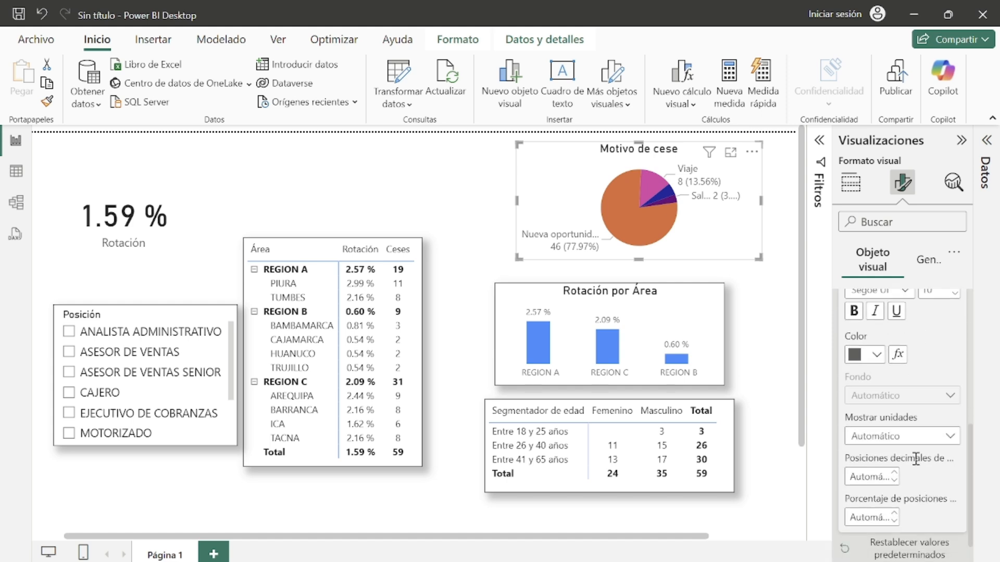
{"action": "left_click", "coordinate": [915, 437]}
{"action": "left_click", "coordinate": [895, 479]}
Step: Widen the pie chart by extending its left edge across the page
{"action": "left_click_drag", "start_coordinate": [520, 257], "coordinate": [245, 295]}
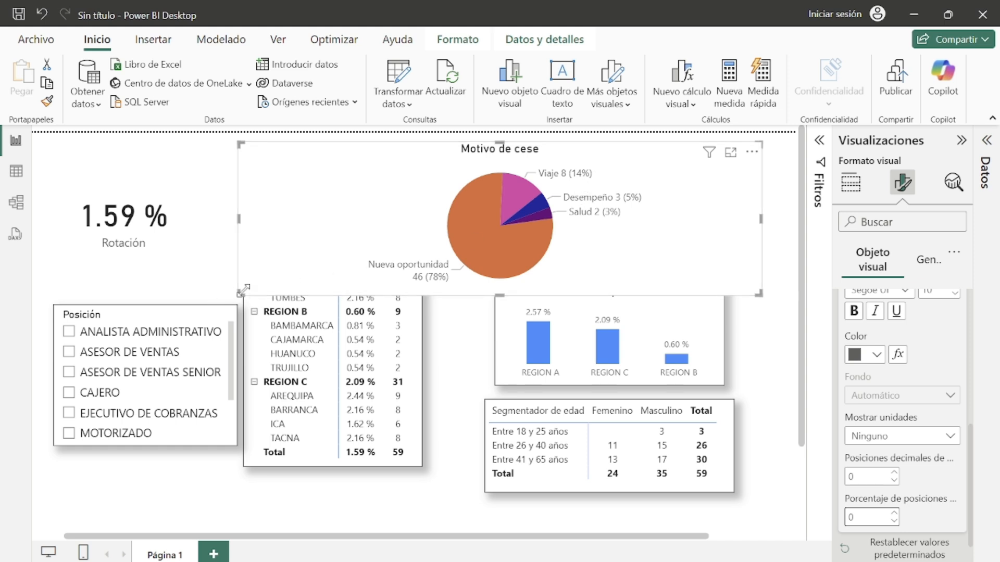
{"action": "mouse_move", "coordinate": [230, 295]}
{"action": "left_mouse_down"}
{"action": "mouse_move", "coordinate": [338, 292]}
{"action": "mouse_move", "coordinate": [489, 241]}
{"action": "mouse_move", "coordinate": [467, 264]}
{"action": "mouse_move", "coordinate": [377, 252]}
{"action": "mouse_move", "coordinate": [292, 260]}
{"action": "mouse_move", "coordinate": [246, 288]}
{"action": "left_mouse_up"}
Step: Set the pie chart's rotation to 241°
{"action": "scroll", "coordinate": [933, 477], "scroll_direction": "down", "scroll_amount": 1}
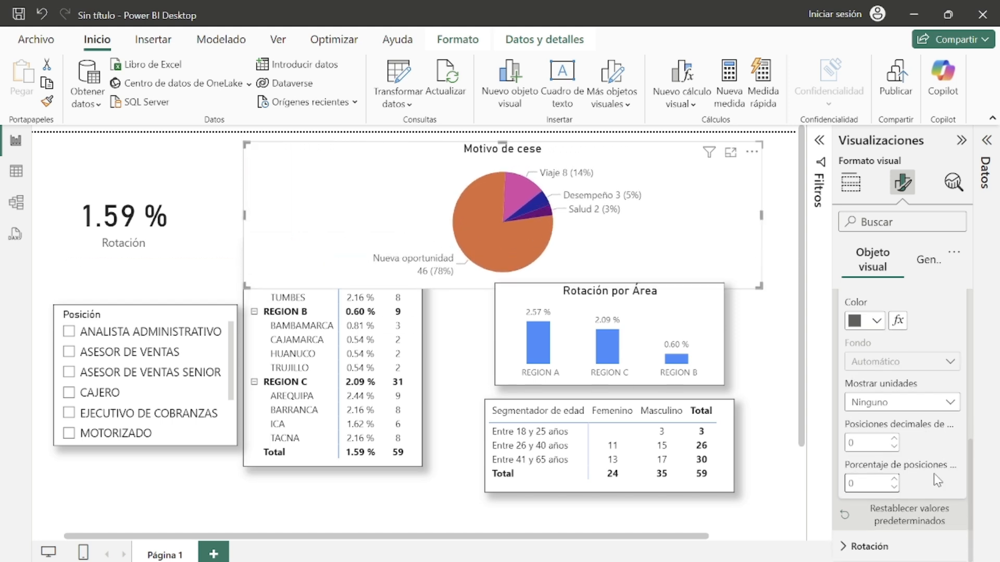
{"action": "scroll", "coordinate": [930, 468], "scroll_direction": "up", "scroll_amount": 3}
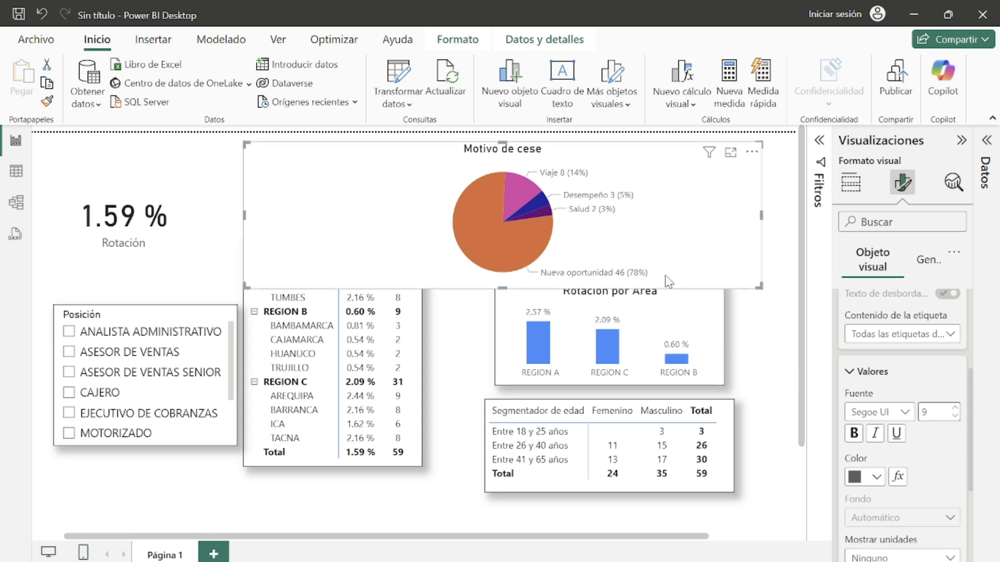
{"action": "scroll", "coordinate": [932, 468], "scroll_direction": "down", "scroll_amount": 3}
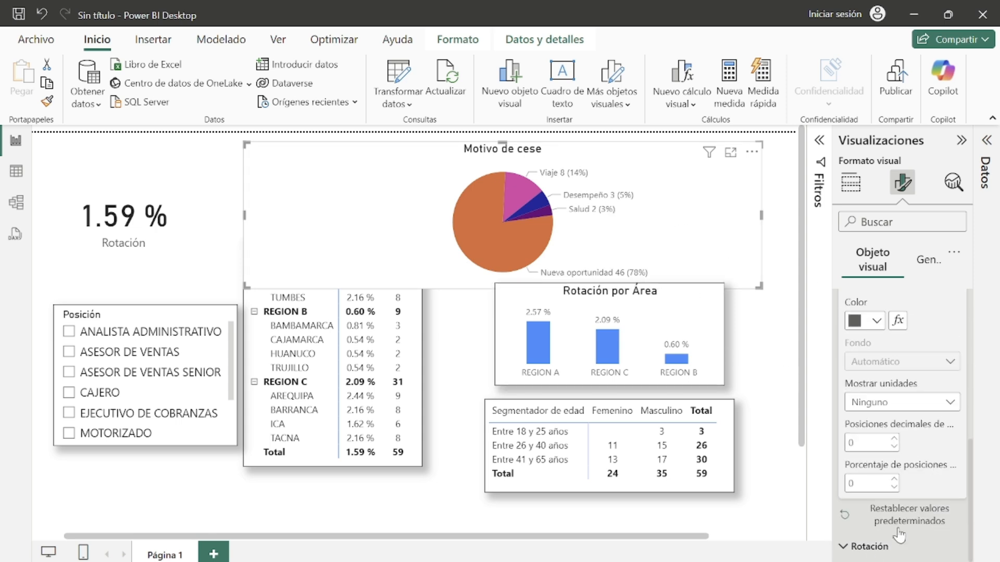
{"action": "left_click", "coordinate": [885, 546]}
{"action": "left_click_drag", "start_coordinate": [906, 510], "coordinate": [912, 510]}
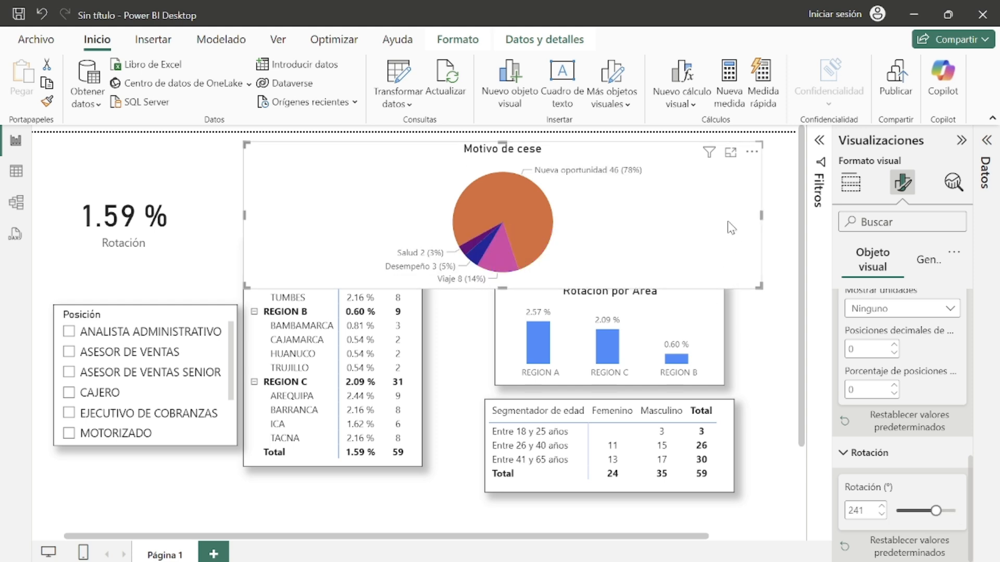
Step: Resize the pie chart and reposition the column chart and age matrix lower on the page
{"action": "left_click_drag", "start_coordinate": [762, 214], "coordinate": [776, 181]}
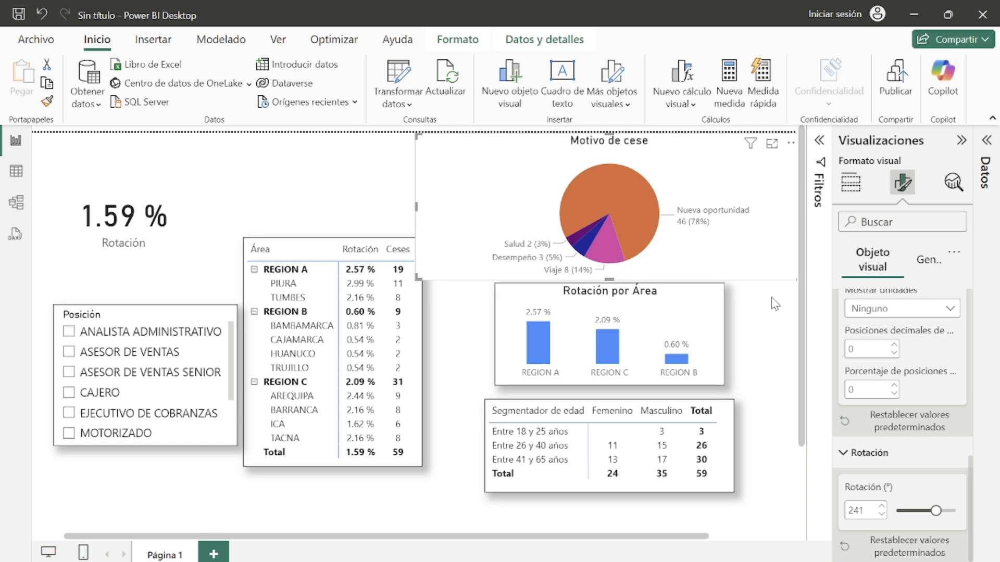
{"action": "scroll", "coordinate": [769, 298], "scroll_direction": "down", "scroll_amount": 2}
{"action": "left_click_drag", "start_coordinate": [680, 228], "coordinate": [756, 208]}
{"action": "left_click_drag", "start_coordinate": [630, 299], "coordinate": [643, 310]}
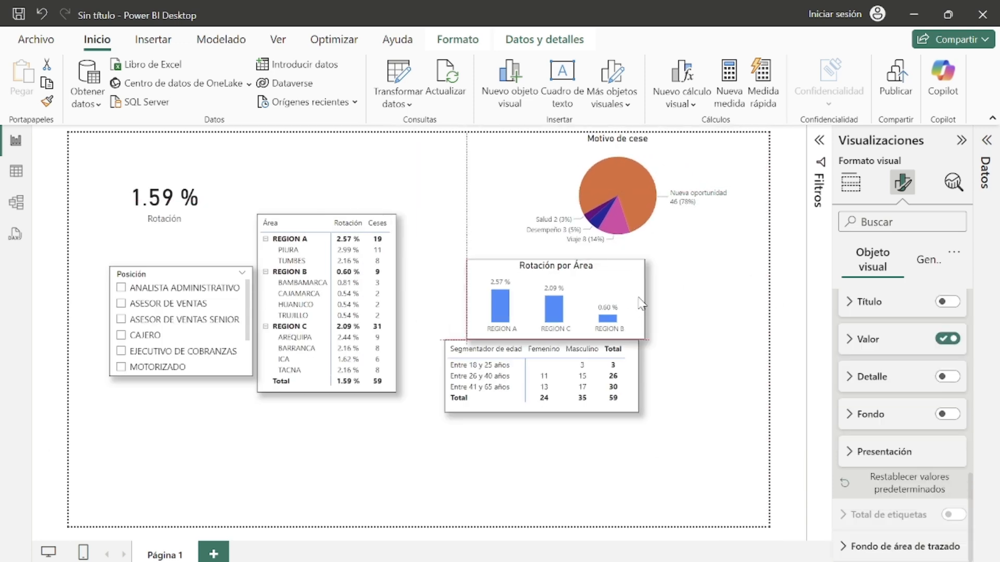
{"action": "left_click_drag", "start_coordinate": [636, 401], "coordinate": [665, 477]}
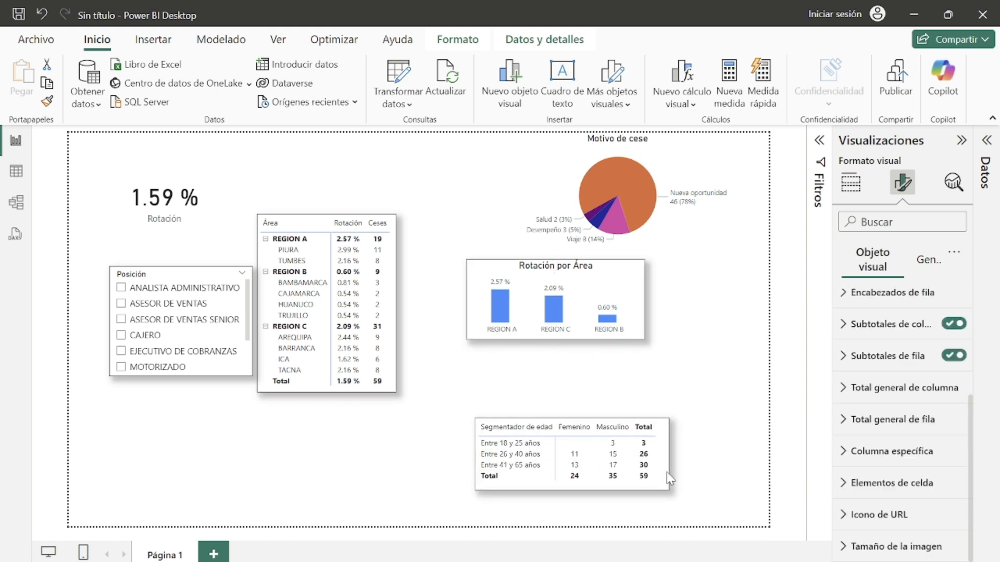
{"action": "left_click_drag", "start_coordinate": [638, 323], "coordinate": [649, 376]}
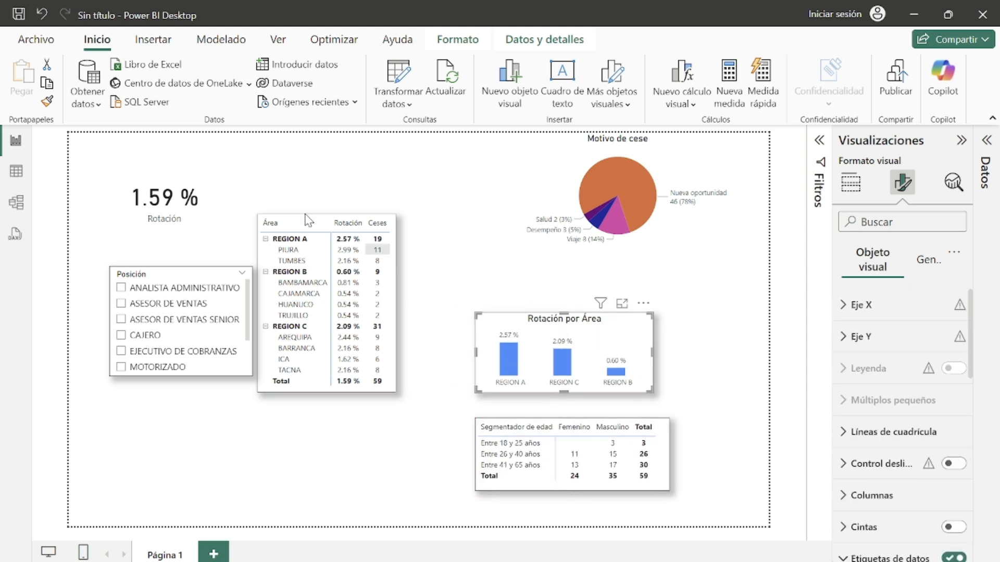
Step: Add a visual border and shadow to the Motivo de cese pie chart
{"action": "left_click", "coordinate": [515, 236]}
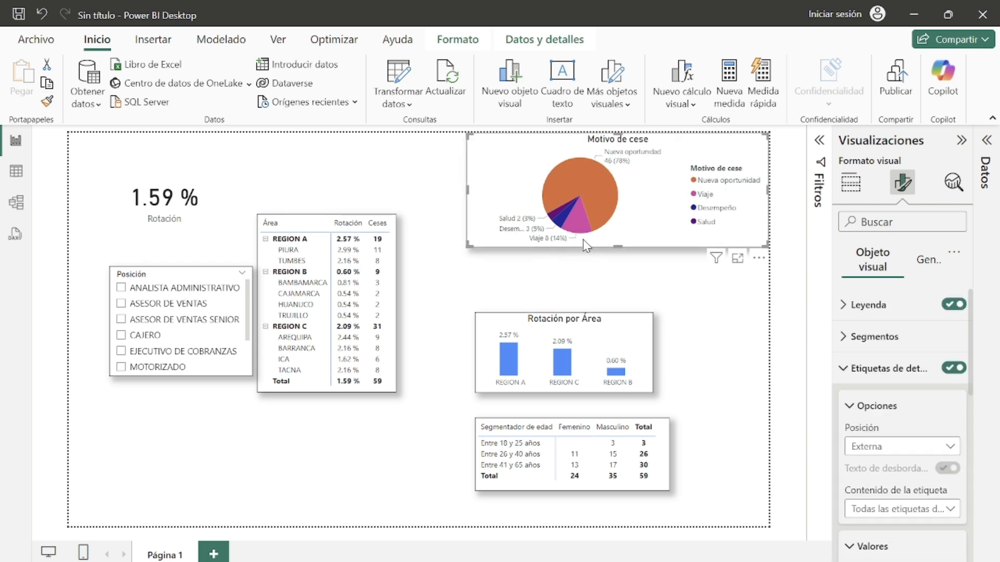
{"action": "key", "text": "ctrl+z"}
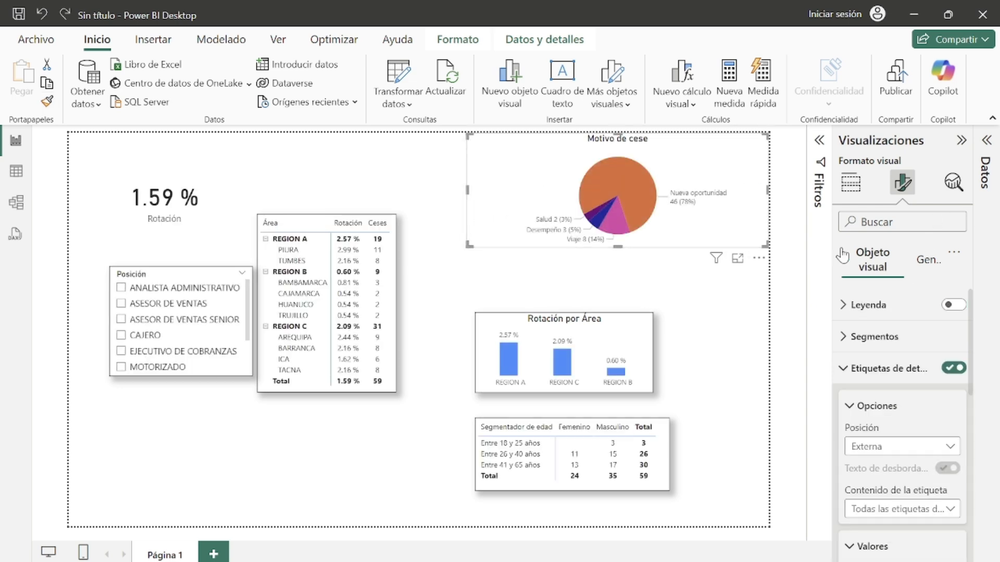
{"action": "left_click", "coordinate": [926, 260]}
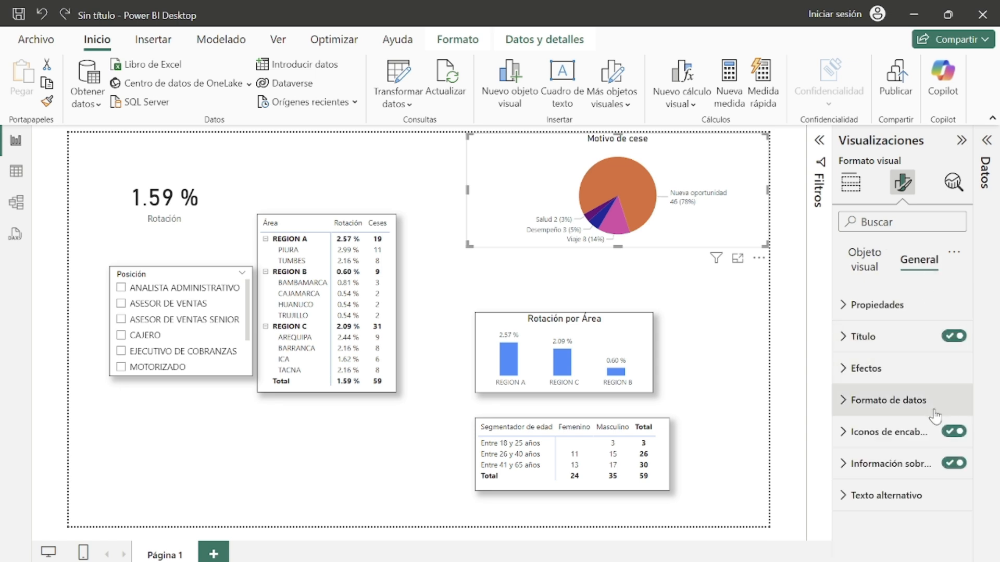
{"action": "left_click", "coordinate": [874, 369]}
{"action": "scroll", "coordinate": [907, 385], "scroll_direction": "down", "scroll_amount": 2}
{"action": "left_click", "coordinate": [948, 456]}
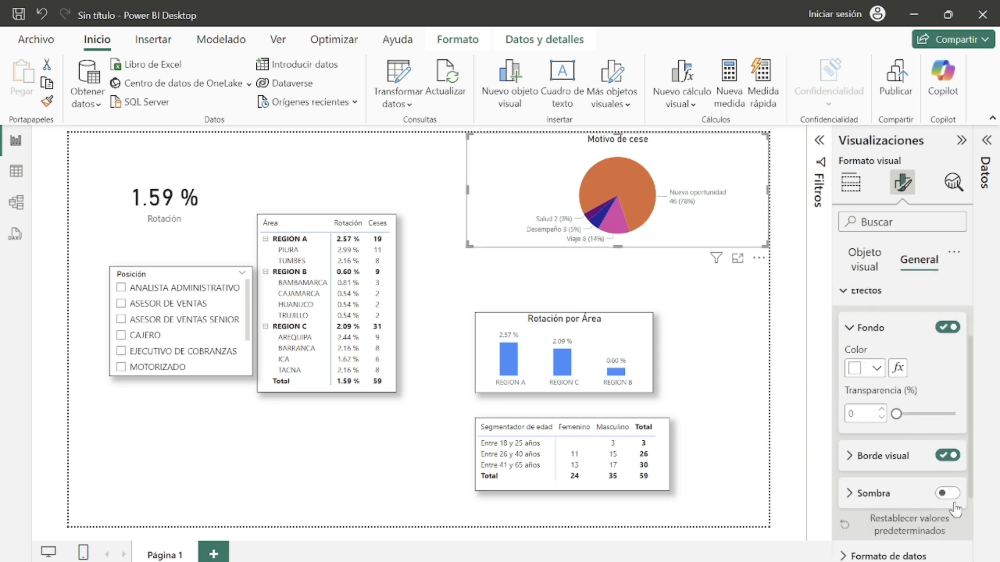
{"action": "left_click", "coordinate": [953, 500]}
{"action": "left_click", "coordinate": [948, 499]}
{"action": "left_click", "coordinate": [685, 328]}
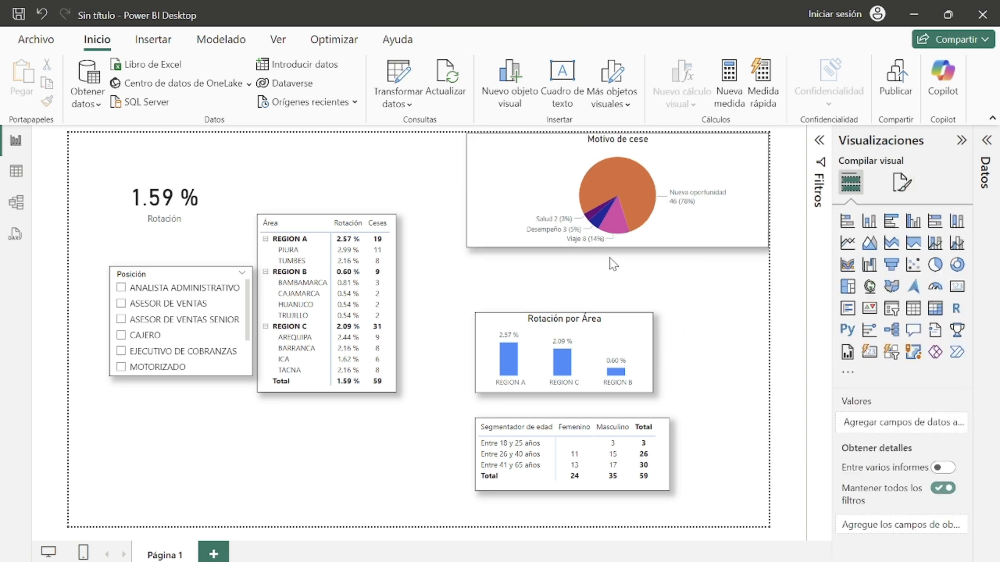
Step: Shift the pie chart down and align the column chart and age matrix beneath it
{"action": "left_click_drag", "start_coordinate": [733, 226], "coordinate": [714, 283]}
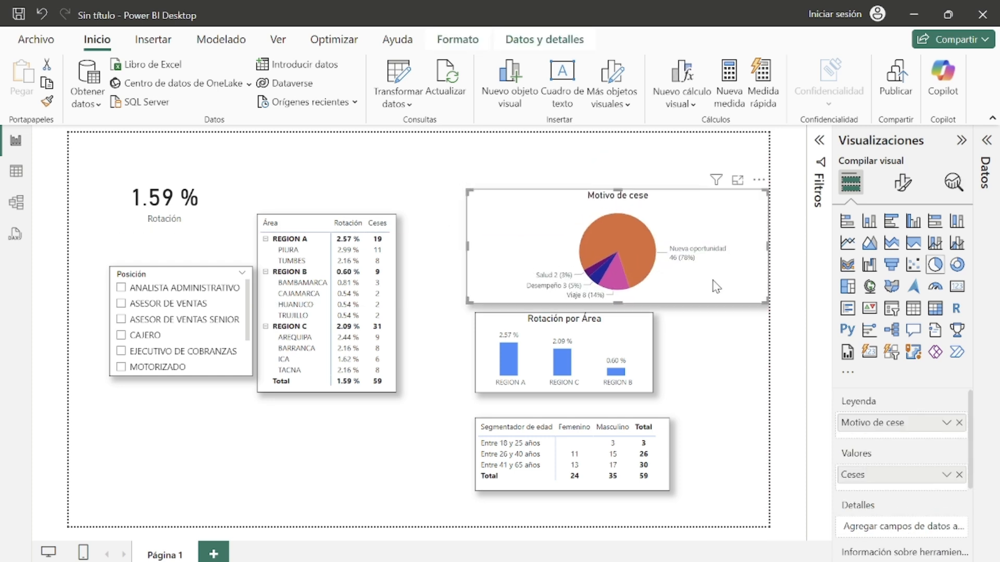
{"action": "left_click_drag", "start_coordinate": [649, 328], "coordinate": [639, 332]}
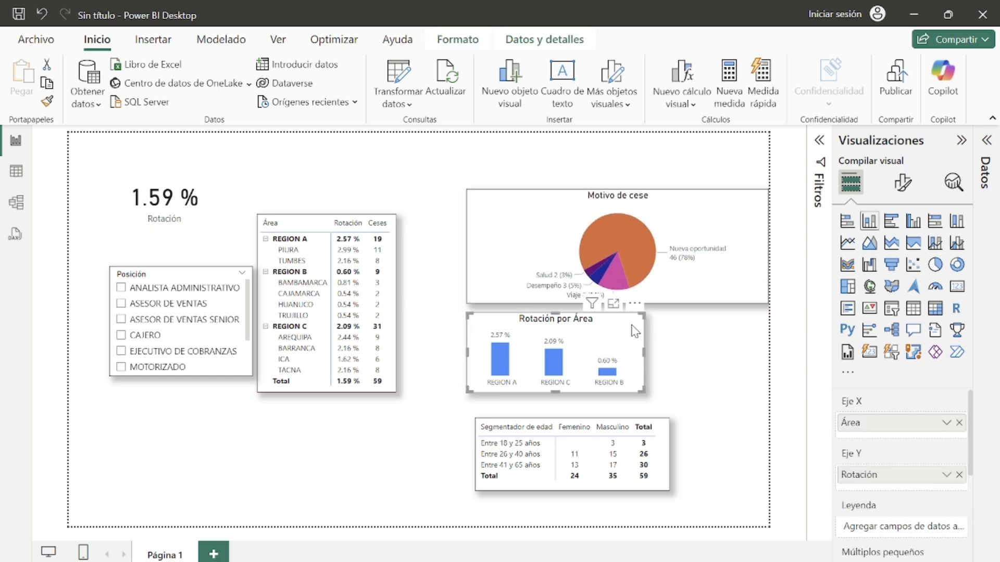
{"action": "left_click_drag", "start_coordinate": [664, 462], "coordinate": [655, 453]}
Step: Move the area table down and right, and move the Posición slicer lower
{"action": "left_click", "coordinate": [346, 339]}
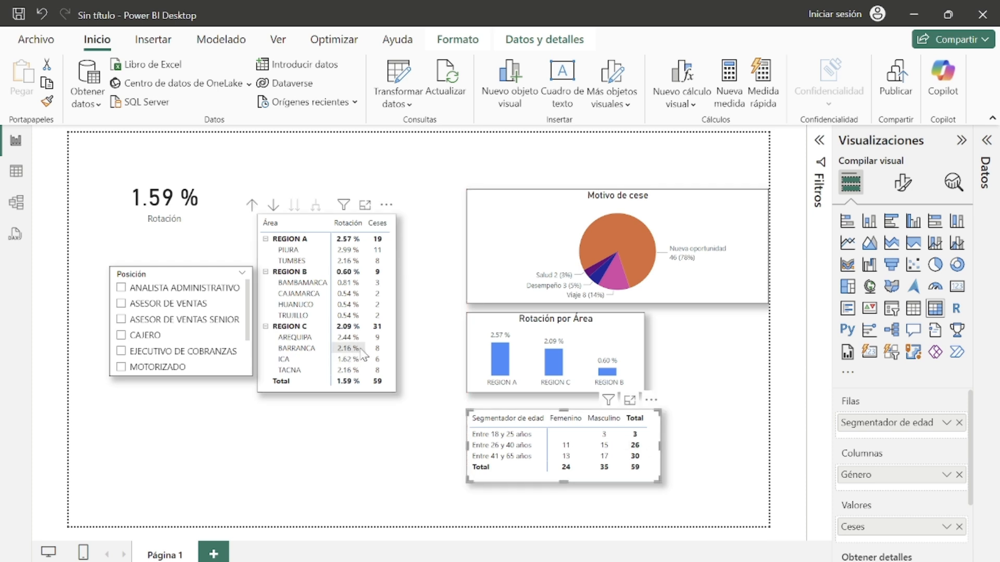
{"action": "left_click_drag", "start_coordinate": [383, 346], "coordinate": [423, 402]}
{"action": "left_click", "coordinate": [409, 398]}
{"action": "left_click_drag", "start_coordinate": [198, 277], "coordinate": [196, 311]}
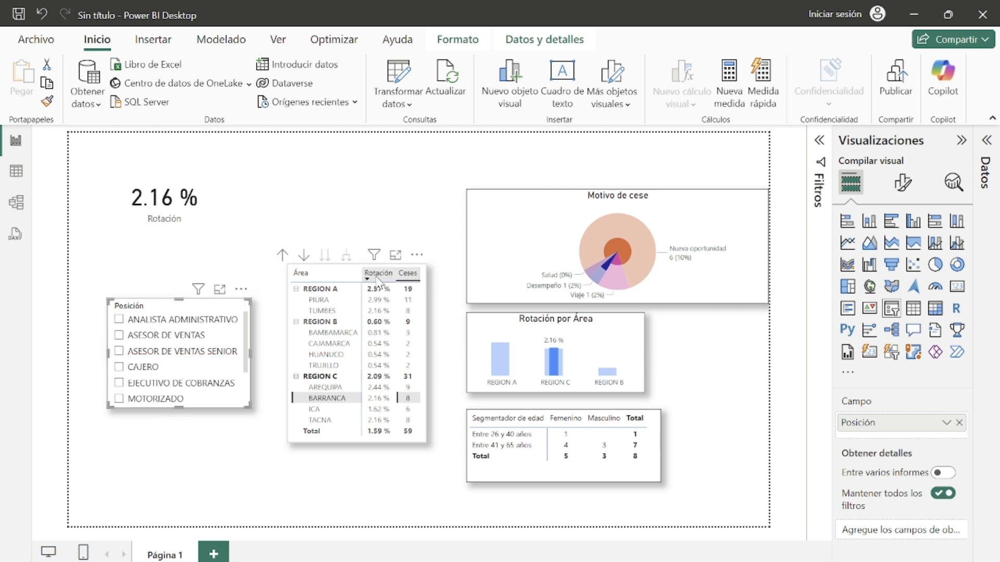
Step: Move the Rotación card down above the Posición slicer
{"action": "left_click", "coordinate": [348, 410]}
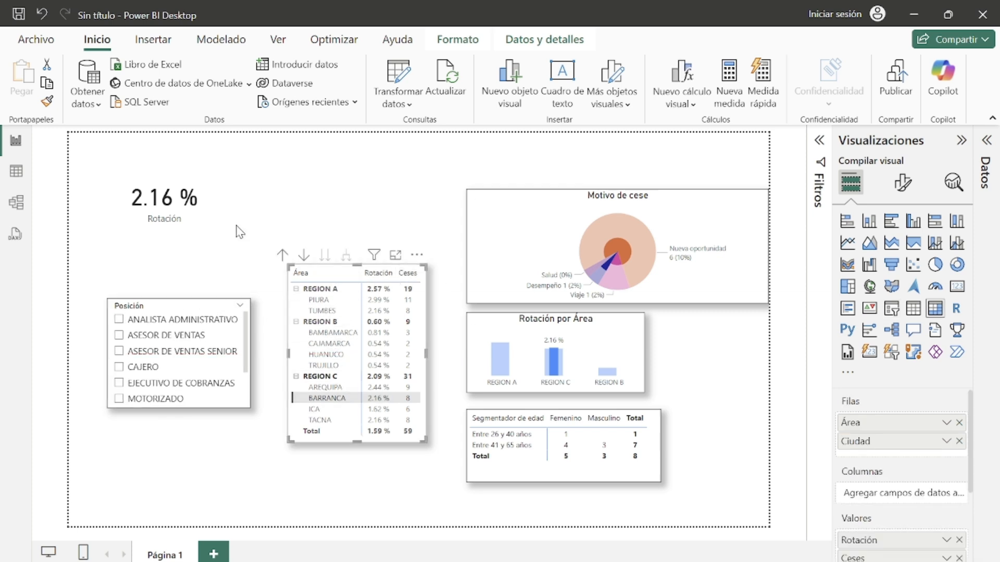
{"action": "left_click", "coordinate": [352, 410]}
{"action": "left_click", "coordinate": [350, 399]}
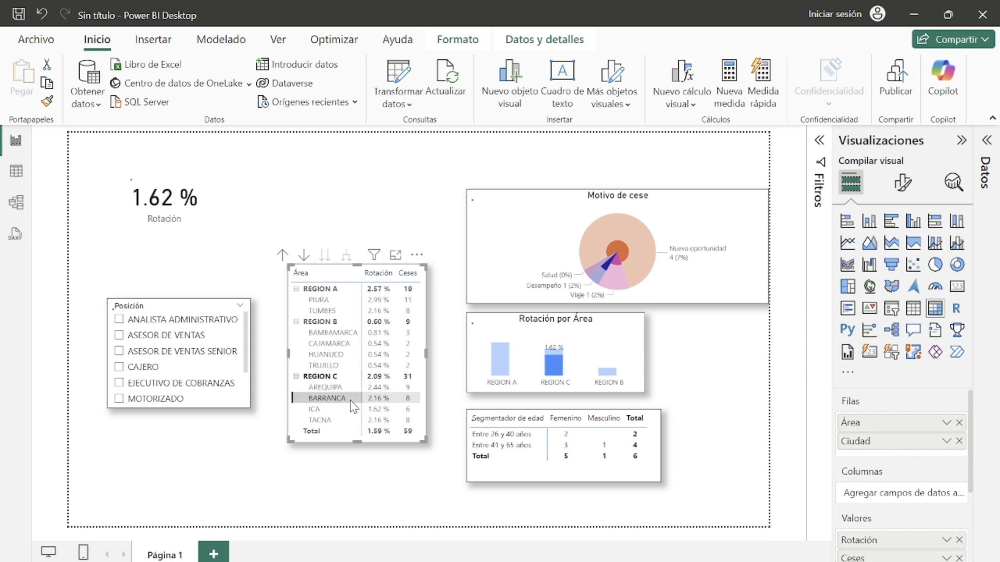
{"action": "left_click", "coordinate": [349, 398]}
{"action": "left_click_drag", "start_coordinate": [194, 225], "coordinate": [175, 274]}
{"action": "left_click", "coordinate": [354, 215]}
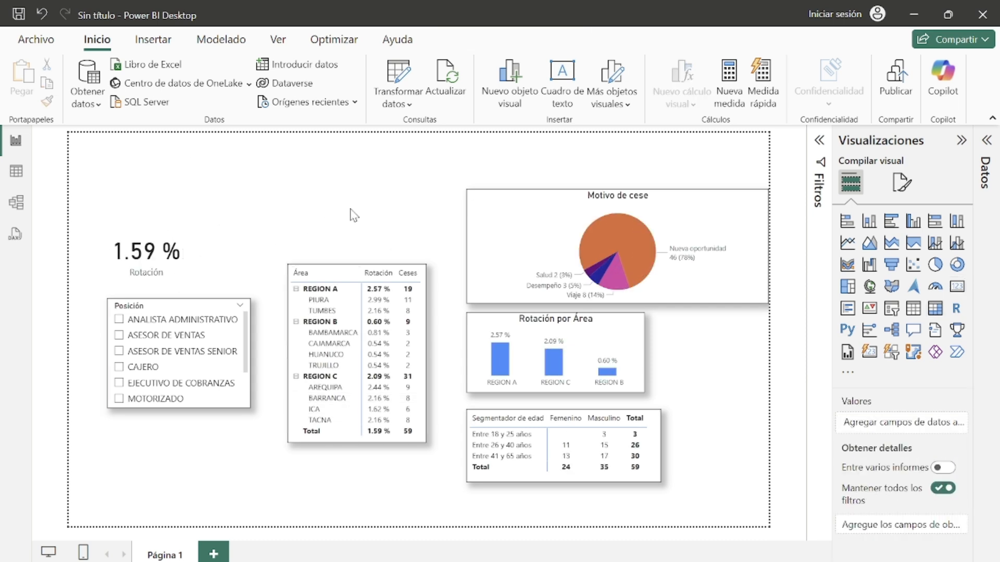
Step: Insert a text box in the page's upper left corner with the text Estudio de rotación
{"action": "left_click", "coordinate": [571, 97]}
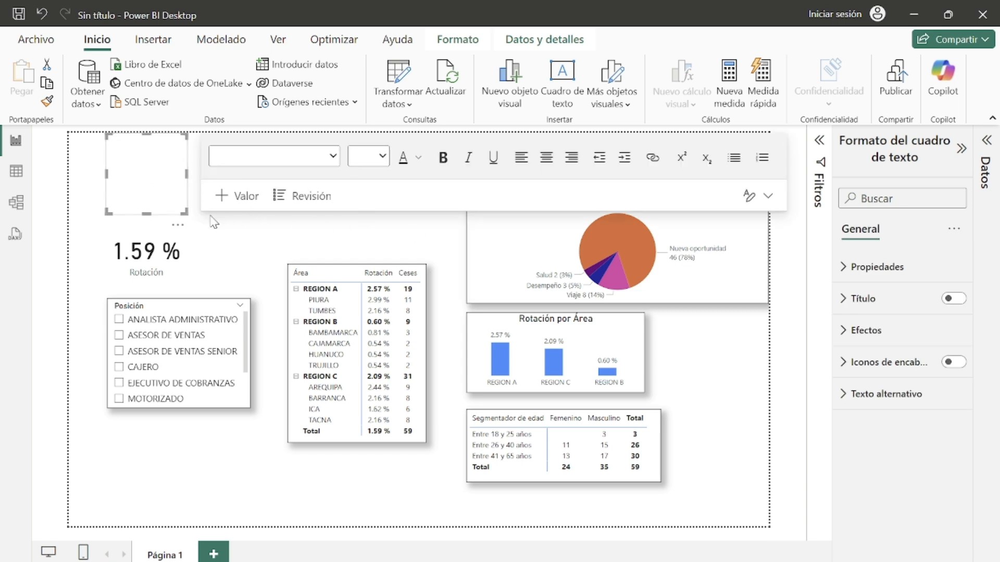
{"action": "left_click", "coordinate": [149, 169]}
{"action": "type", "text": "Es"}
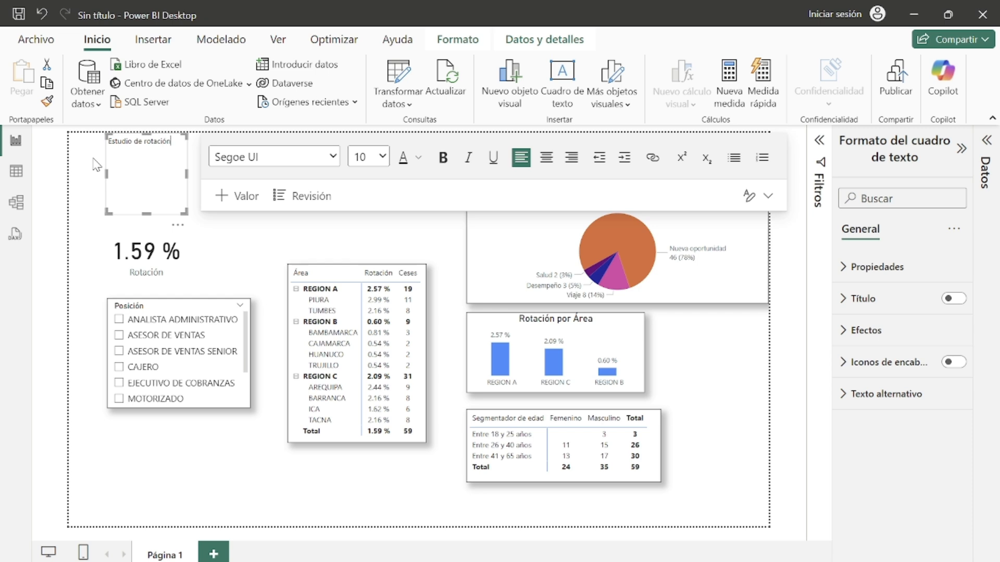
{"action": "type", "text": "tudio de rotación"}
Step: Give the Estudio de rotación text box a blue background fill
{"action": "key", "text": "ctrl+shift+Left"}
{"action": "key", "text": "ctrl+shift+Left"}
{"action": "key", "text": "ctrl+shift+Left"}
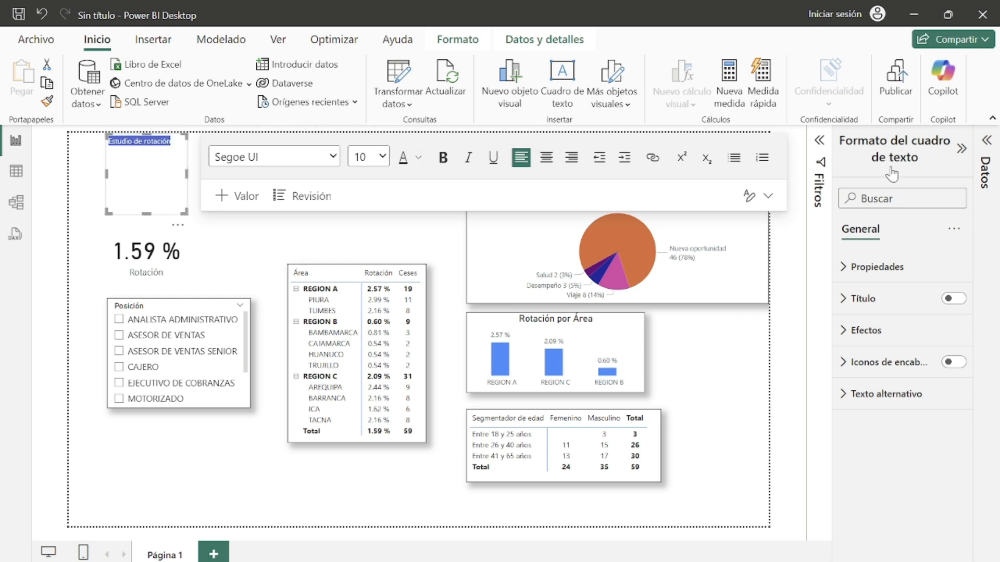
{"action": "left_click", "coordinate": [857, 276]}
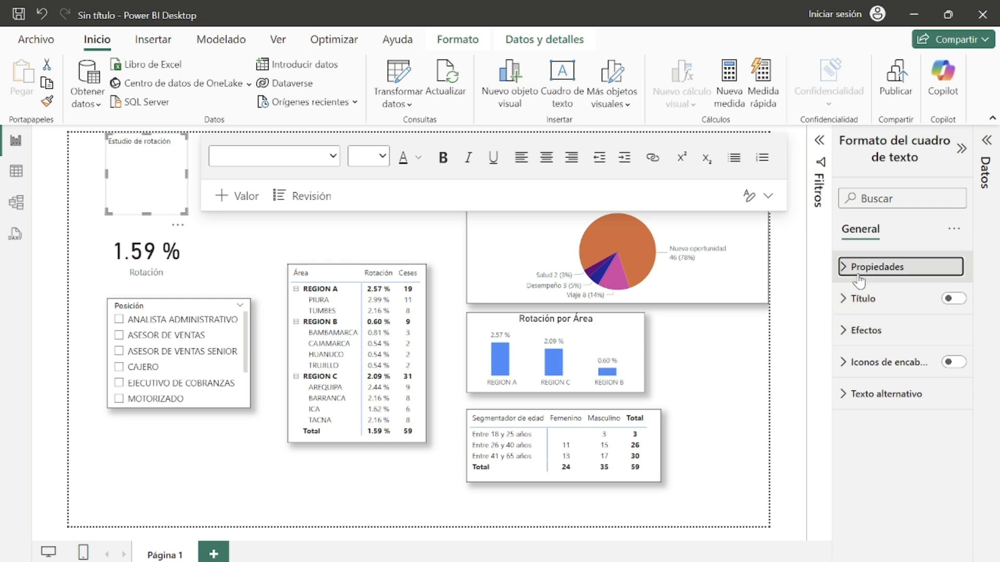
{"action": "left_click", "coordinate": [859, 280]}
{"action": "left_click", "coordinate": [859, 279]}
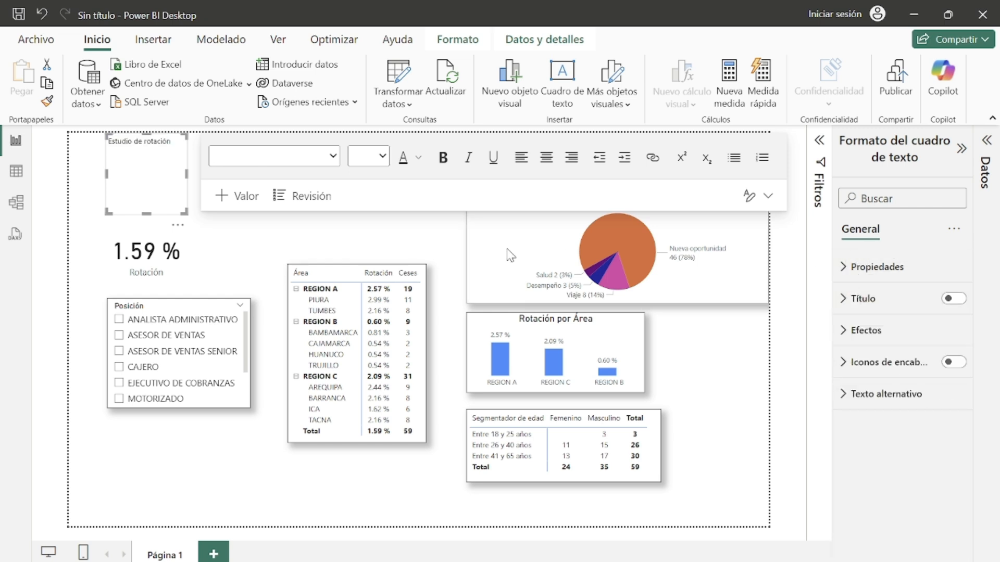
{"action": "left_click", "coordinate": [847, 304]}
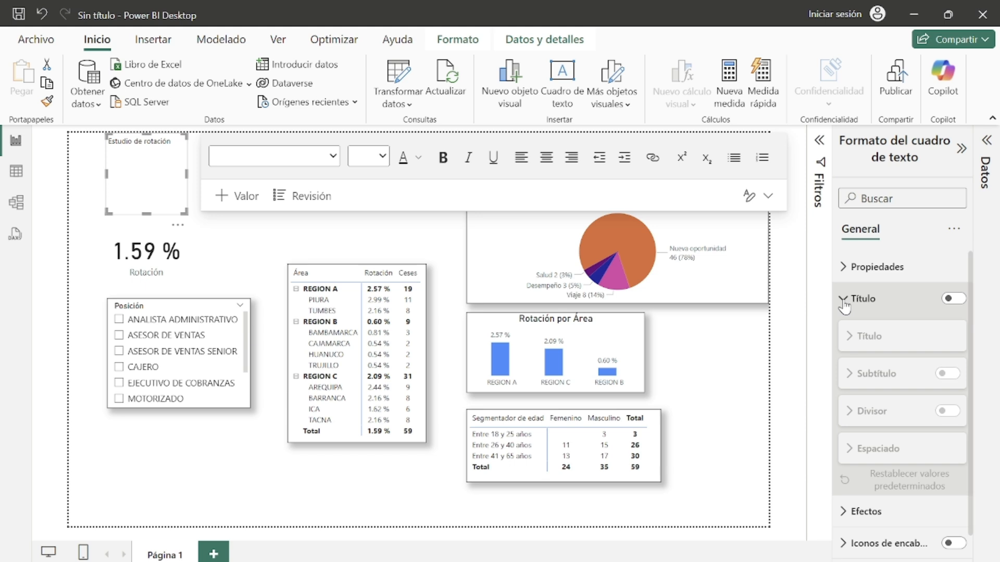
{"action": "left_click", "coordinate": [846, 303]}
{"action": "left_click", "coordinate": [856, 332]}
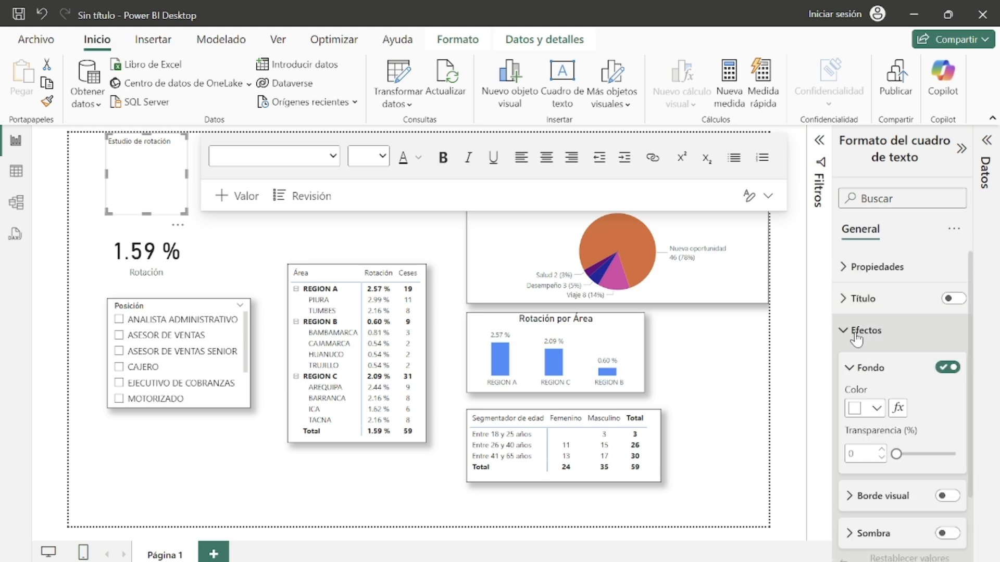
{"action": "left_click", "coordinate": [877, 408]}
{"action": "left_click", "coordinate": [810, 338]}
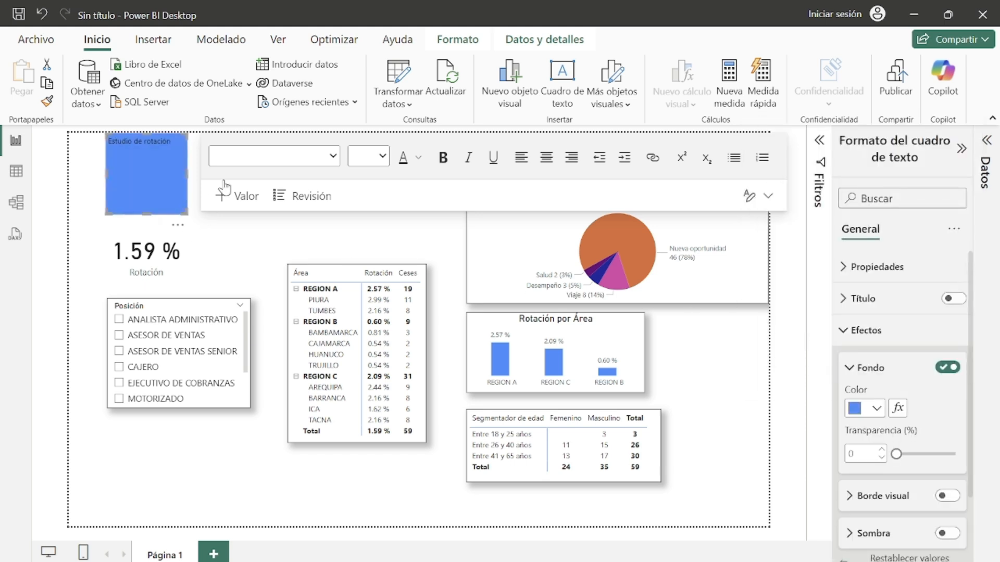
Step: Format the title text in white at font size 20
{"action": "left_click", "coordinate": [418, 157]}
{"action": "left_click", "coordinate": [438, 217]}
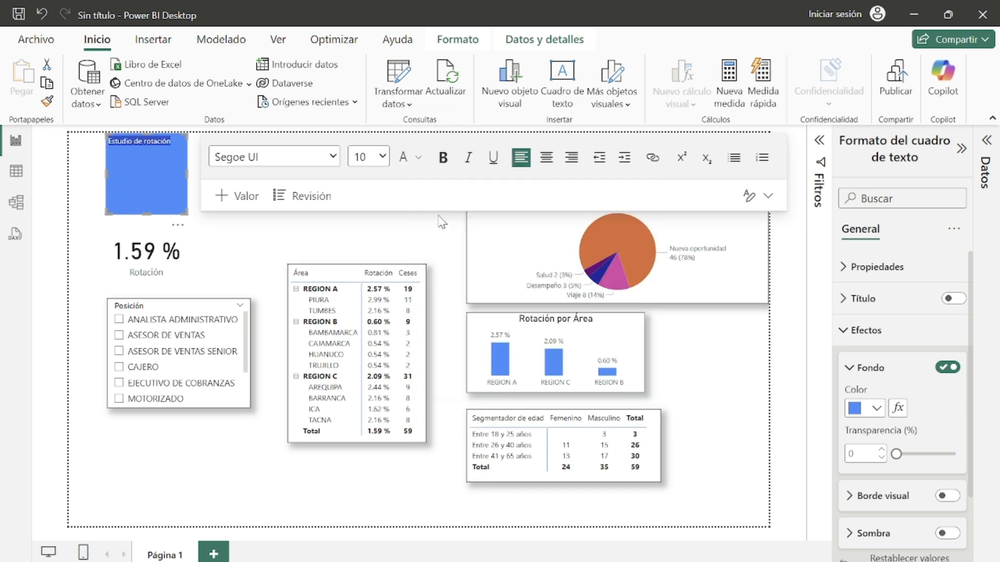
{"action": "left_click", "coordinate": [362, 162]}
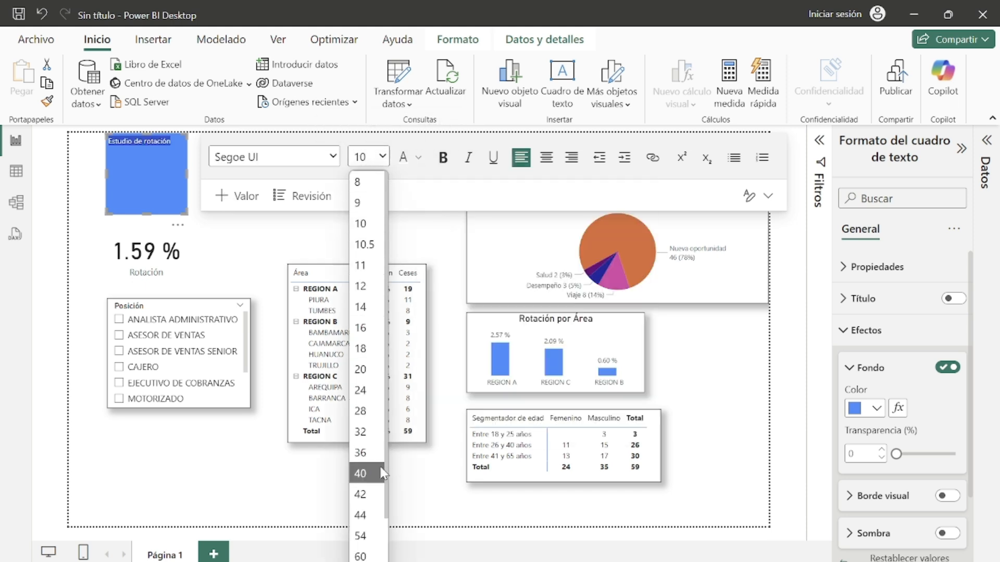
{"action": "left_click", "coordinate": [364, 369]}
{"action": "left_click", "coordinate": [251, 207]}
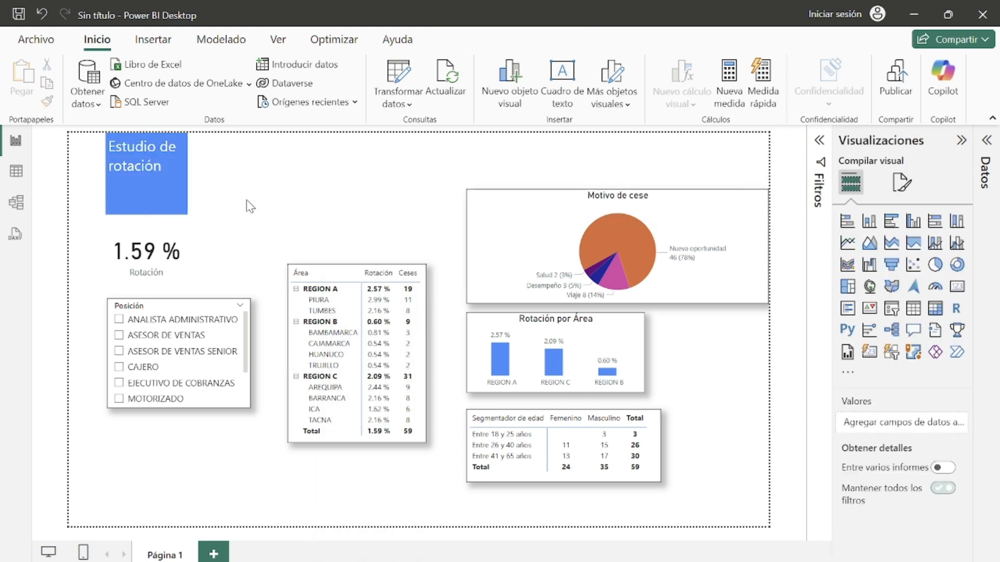
Step: Stretch the title text box into a banner across the full page width and reduce its height
{"action": "left_click", "coordinate": [156, 211]}
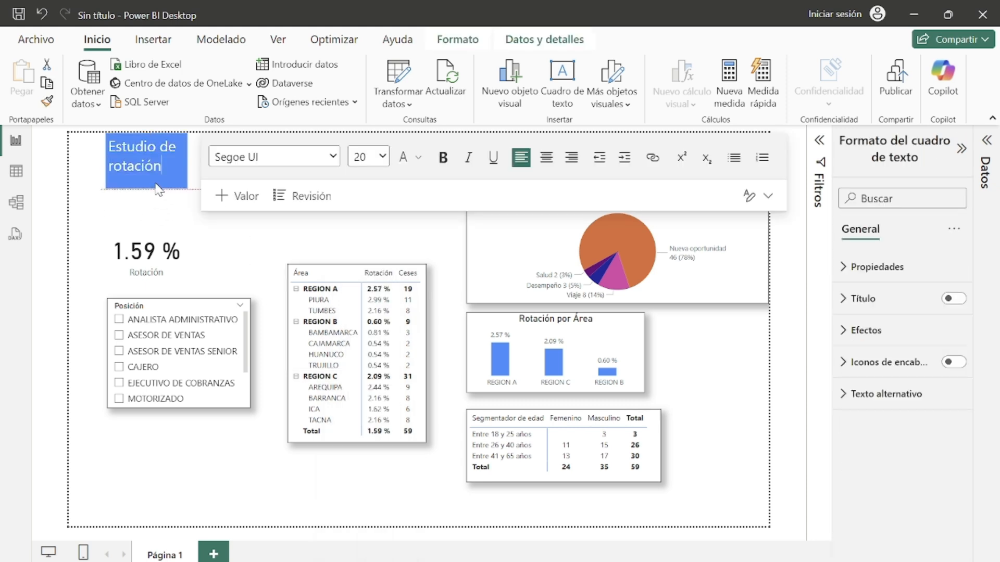
{"action": "left_click", "coordinate": [194, 188]}
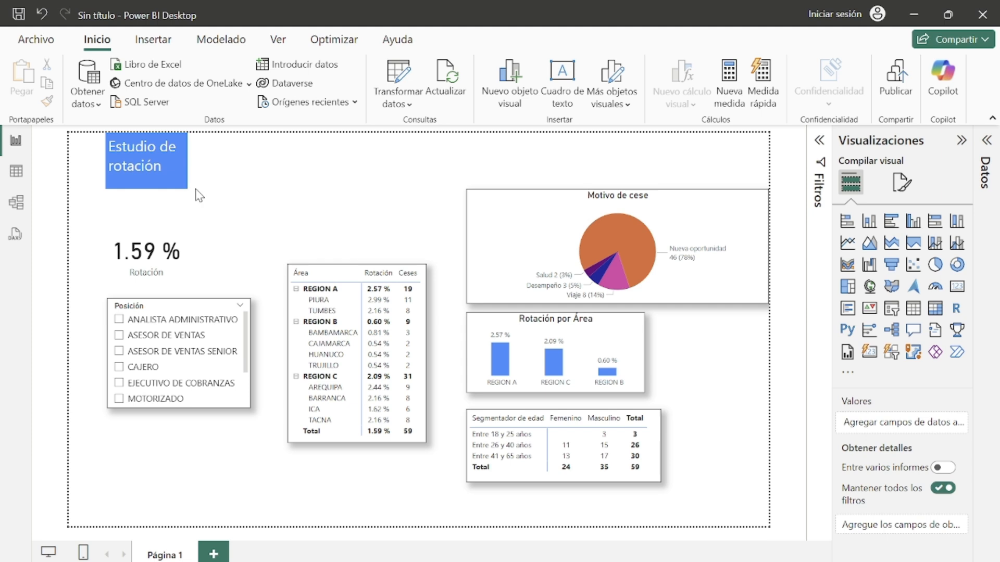
{"action": "left_click", "coordinate": [186, 164]}
{"action": "left_click_drag", "start_coordinate": [186, 161], "coordinate": [772, 159]}
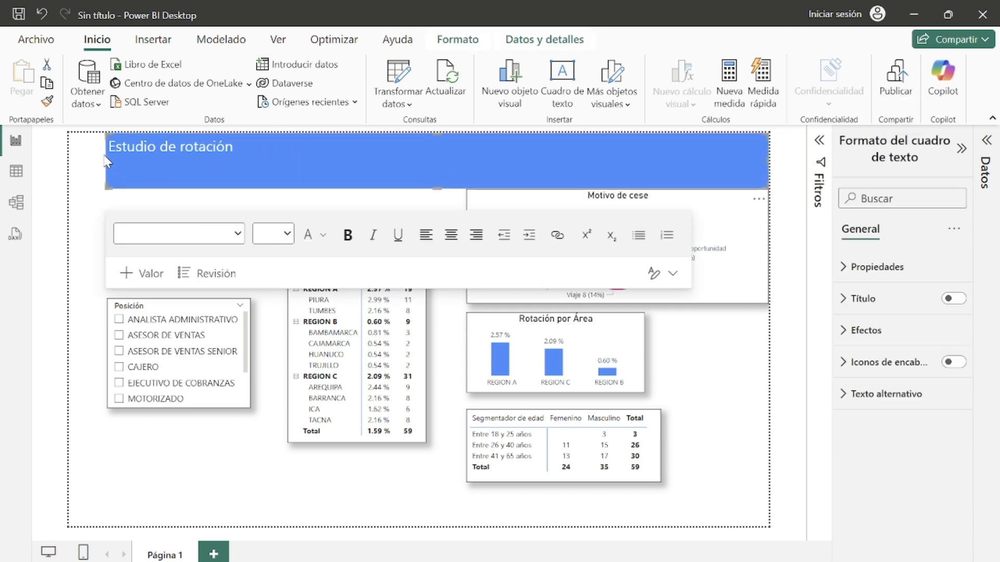
{"action": "left_click_drag", "start_coordinate": [106, 161], "coordinate": [69, 161]}
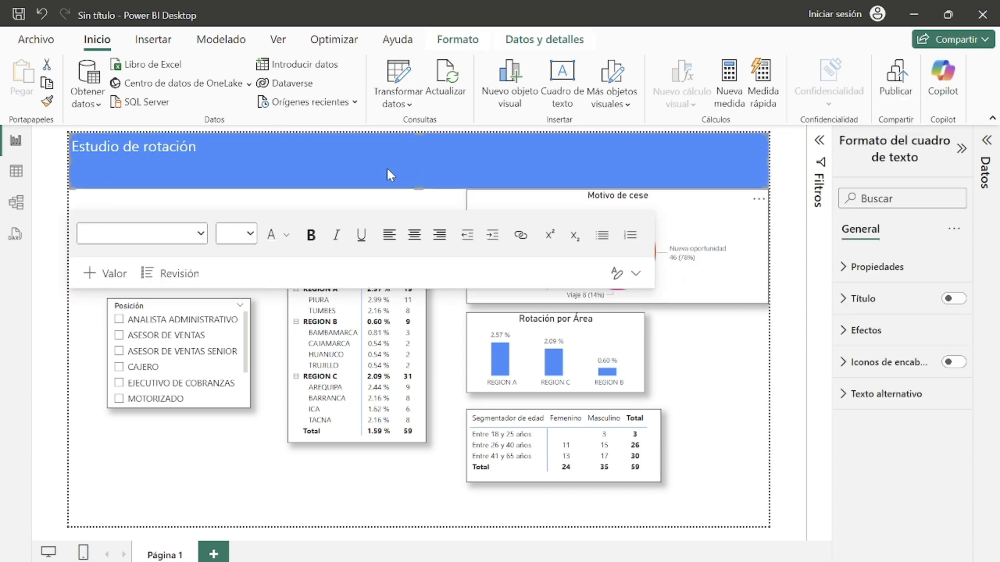
{"action": "left_click_drag", "start_coordinate": [419, 188], "coordinate": [430, 166]}
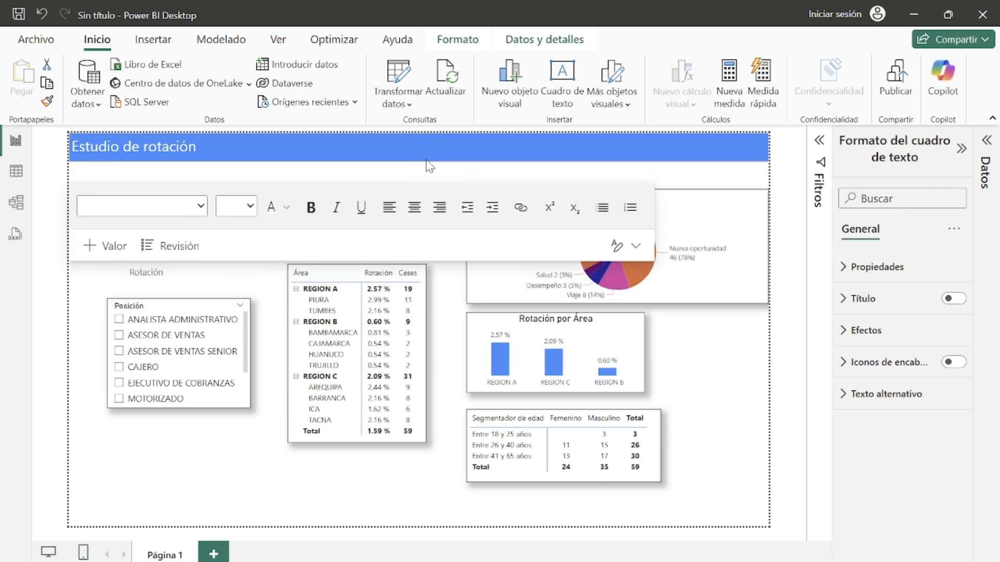
{"action": "left_click", "coordinate": [731, 417]}
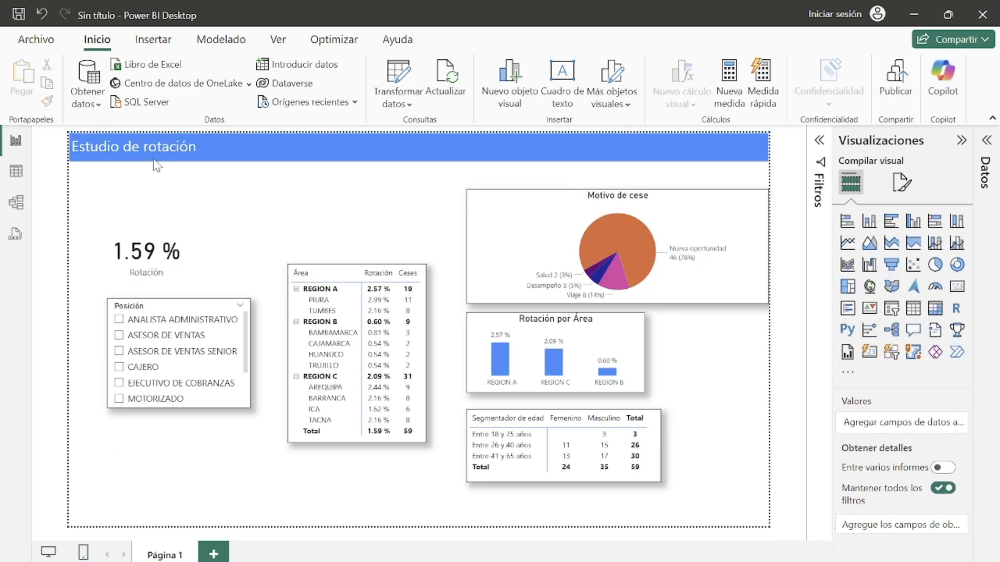
Step: Make the Estudio de rotación title text bold
{"action": "left_click", "coordinate": [183, 145]}
{"action": "left_click_drag", "start_coordinate": [196, 147], "coordinate": [73, 150]}
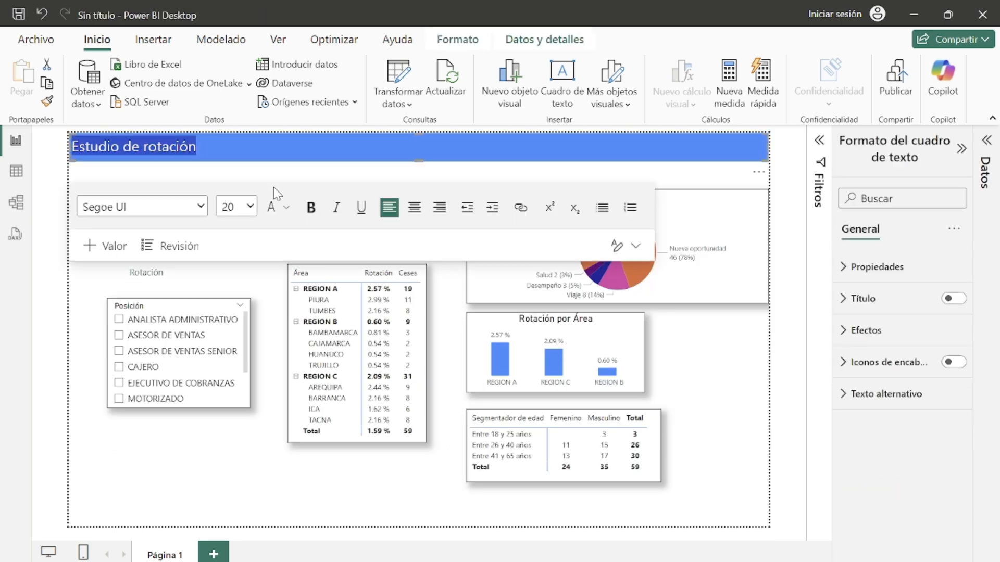
{"action": "left_click", "coordinate": [311, 208]}
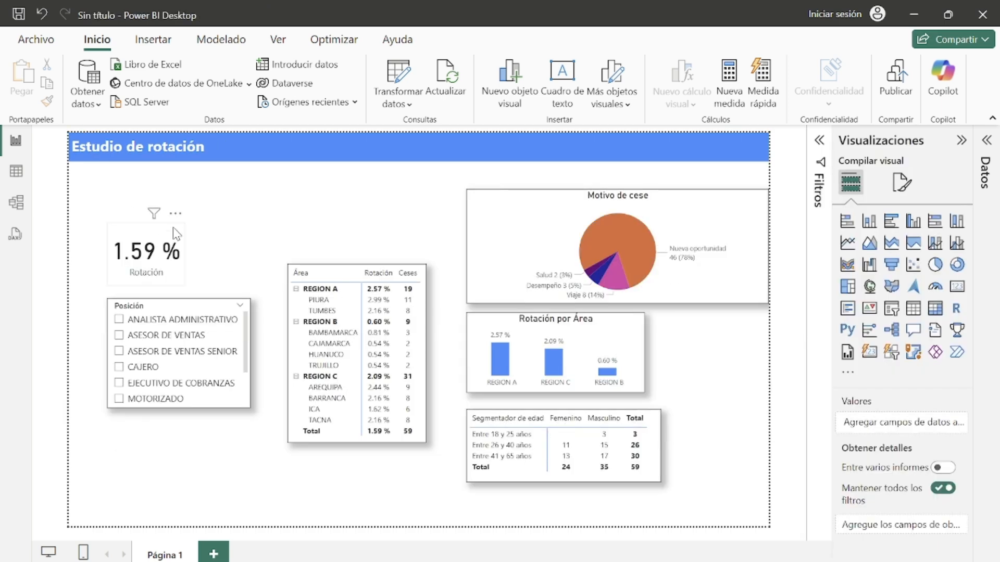
Step: Move the Rotación card up and left beneath the title banner
{"action": "left_click_drag", "start_coordinate": [173, 227], "coordinate": [170, 209]}
{"action": "left_click", "coordinate": [199, 304]}
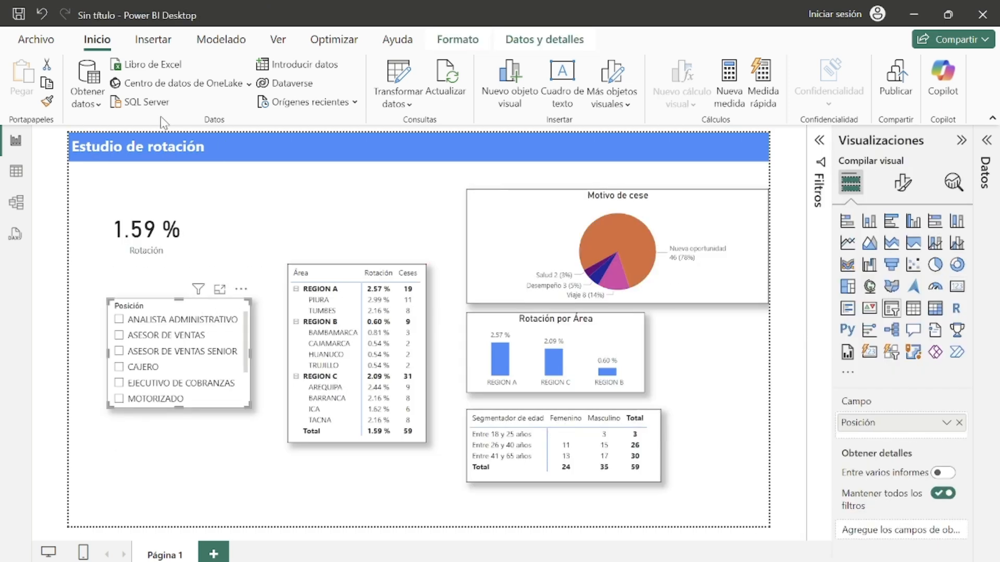
{"action": "left_click_drag", "start_coordinate": [172, 250], "coordinate": [156, 237]}
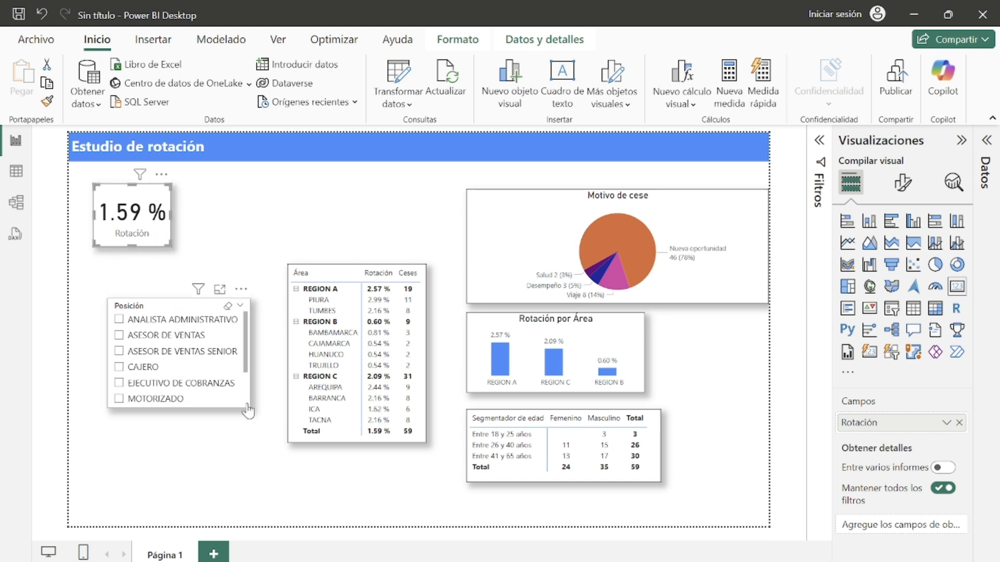
Step: Align the Posición slicer under the card and lengthen it to show more positions
{"action": "scroll", "coordinate": [229, 411], "scroll_direction": "down", "scroll_amount": 1}
{"action": "left_click", "coordinate": [229, 411]}
{"action": "scroll", "coordinate": [229, 396], "scroll_direction": "up", "scroll_amount": 1}
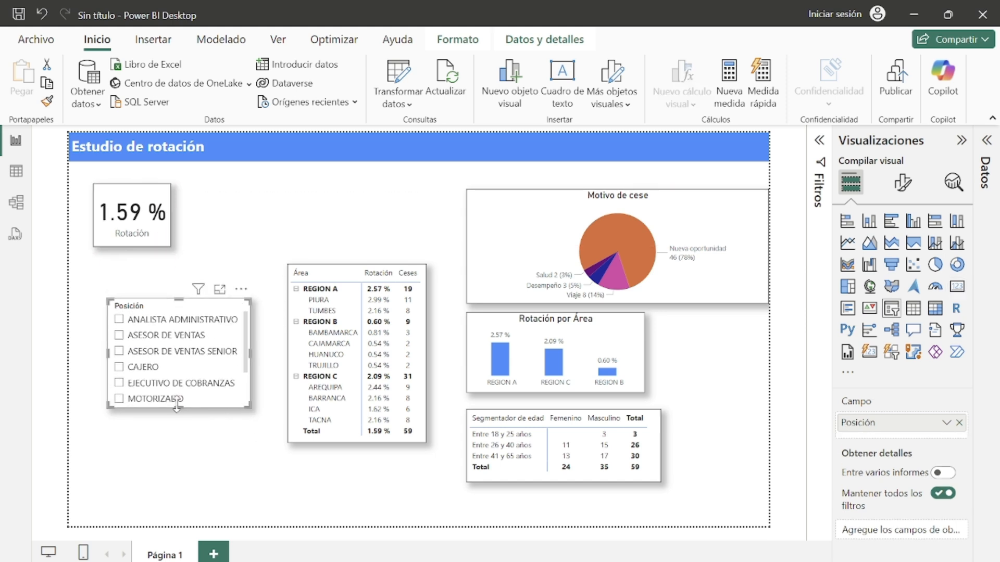
{"action": "left_click_drag", "start_coordinate": [177, 409], "coordinate": [199, 452]}
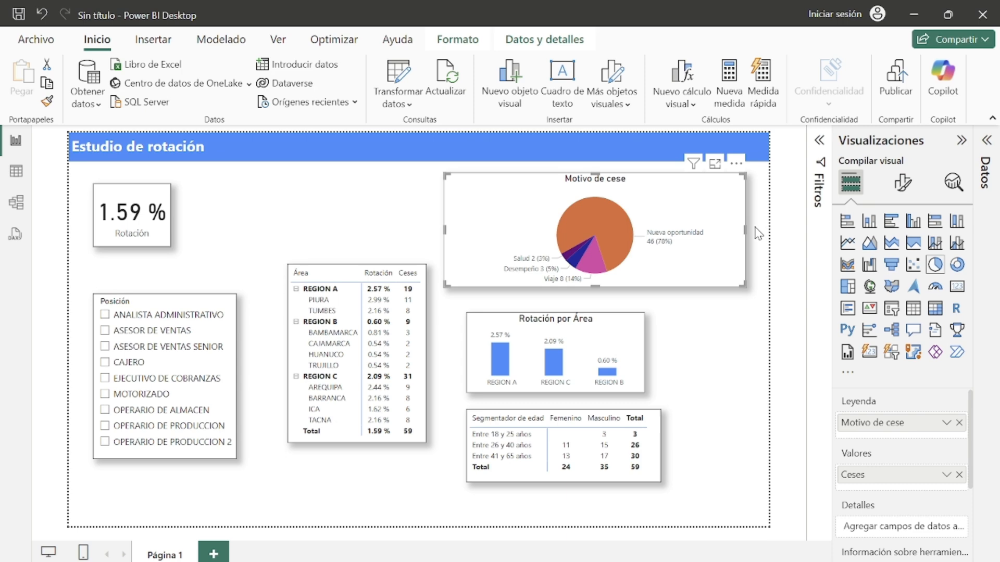
Step: Narrow the Motivo de cese pie chart and compare the page layout with the Rotación final report
{"action": "left_click_drag", "start_coordinate": [749, 241], "coordinate": [694, 258]}
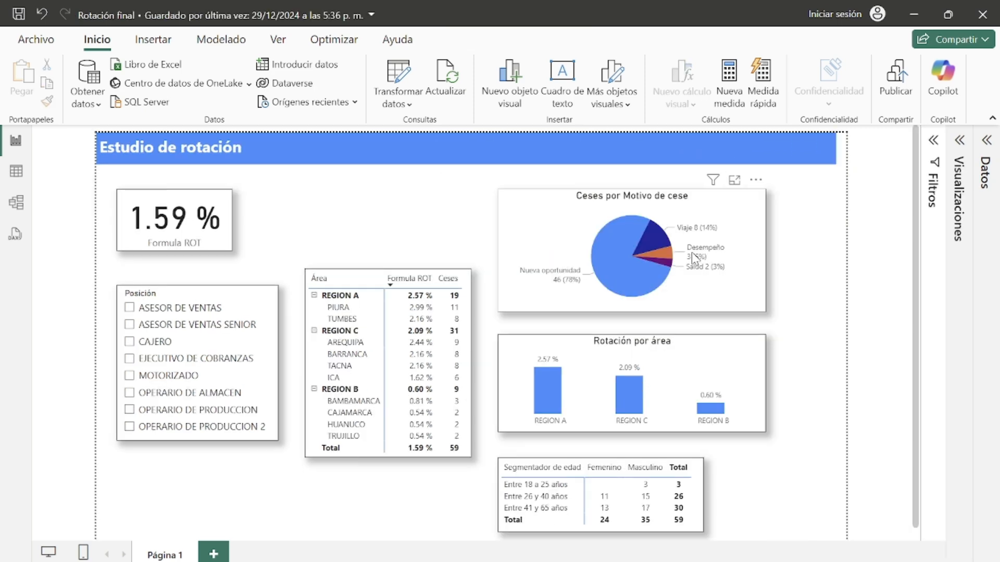
{"action": "key", "text": "alt+Tab"}
{"action": "left_click", "coordinate": [658, 269]}
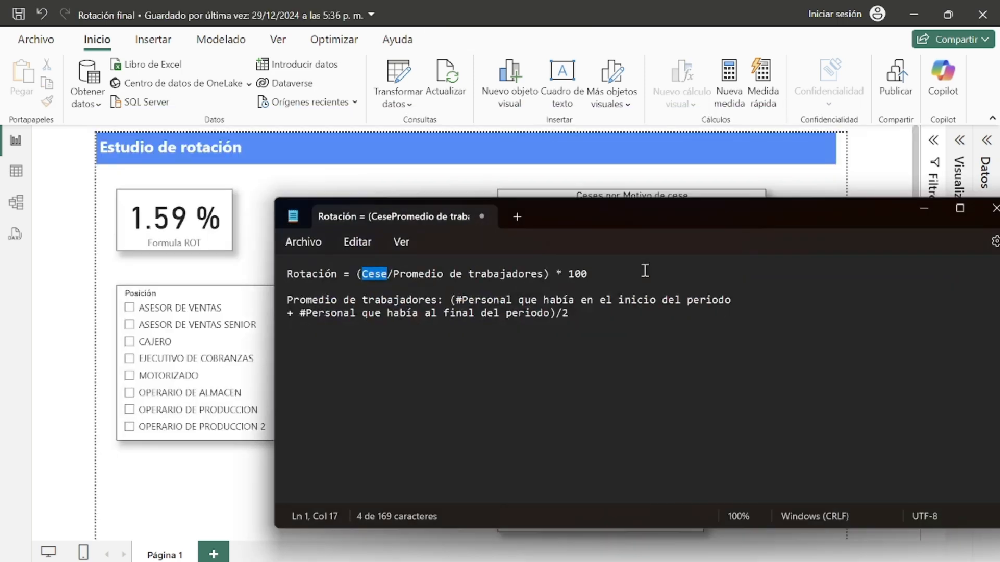
{"action": "left_click", "coordinate": [914, 211]}
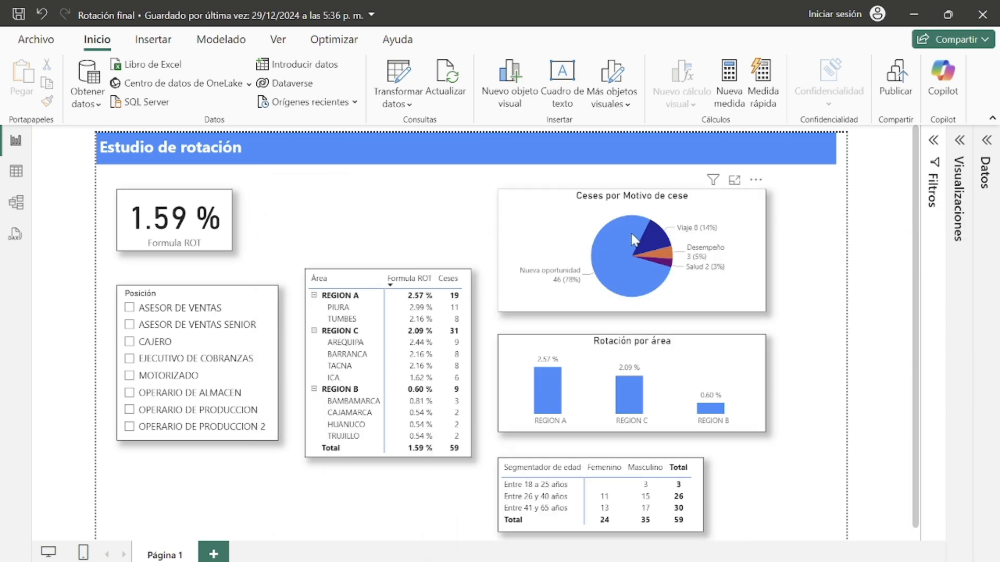
{"action": "key", "text": "alt+Tab"}
{"action": "key", "text": "alt+Tab"}
{"action": "mouse_move", "coordinate": [666, 561]}
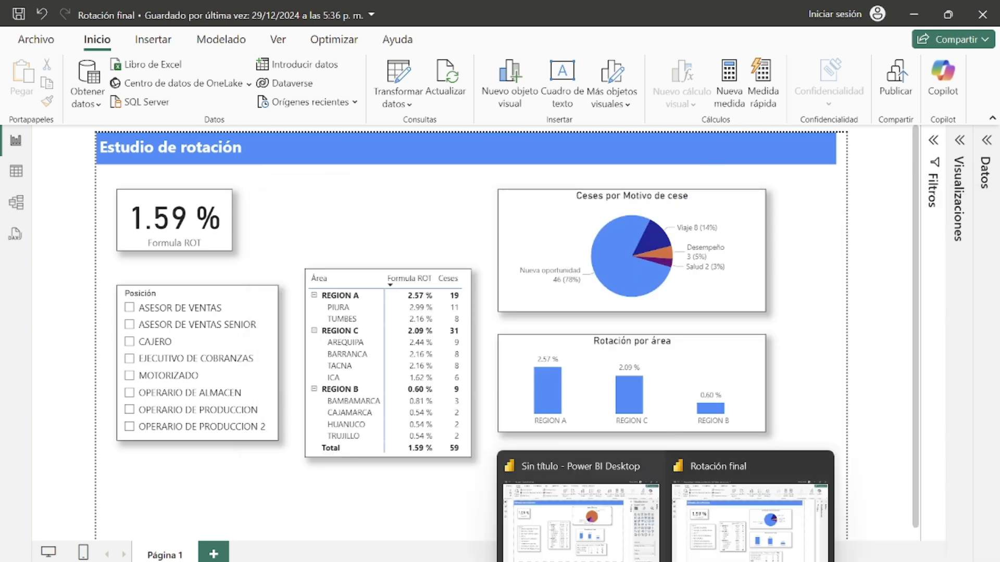
{"action": "left_click", "coordinate": [618, 540]}
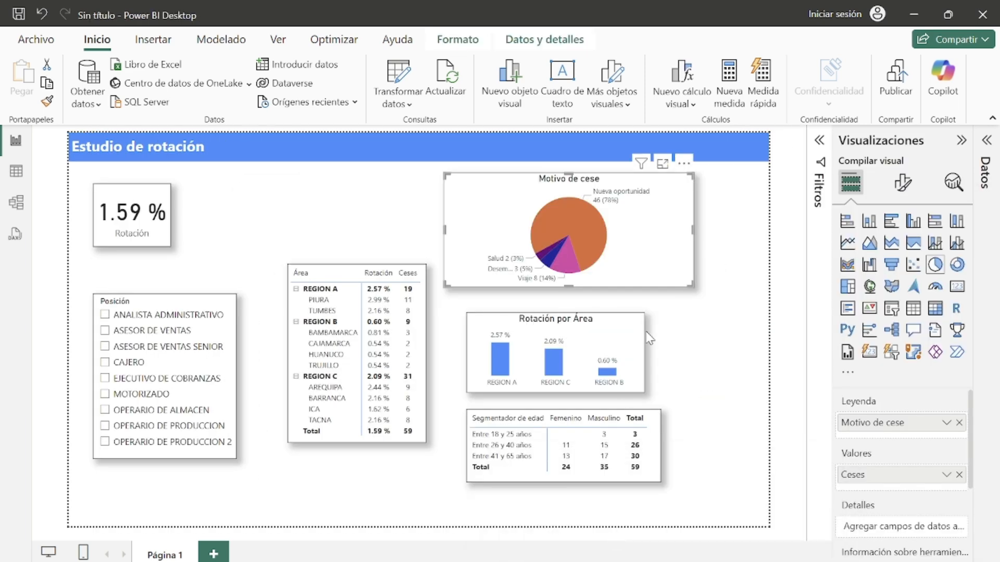
Step: Shift the pie chart, column chart, age matrix and area table right and lower on the page
{"action": "mouse_move", "coordinate": [632, 344]}
{"action": "left_mouse_down"}
{"action": "mouse_move", "coordinate": [611, 339]}
{"action": "mouse_move", "coordinate": [661, 339]}
{"action": "mouse_move", "coordinate": [644, 338]}
{"action": "left_mouse_up"}
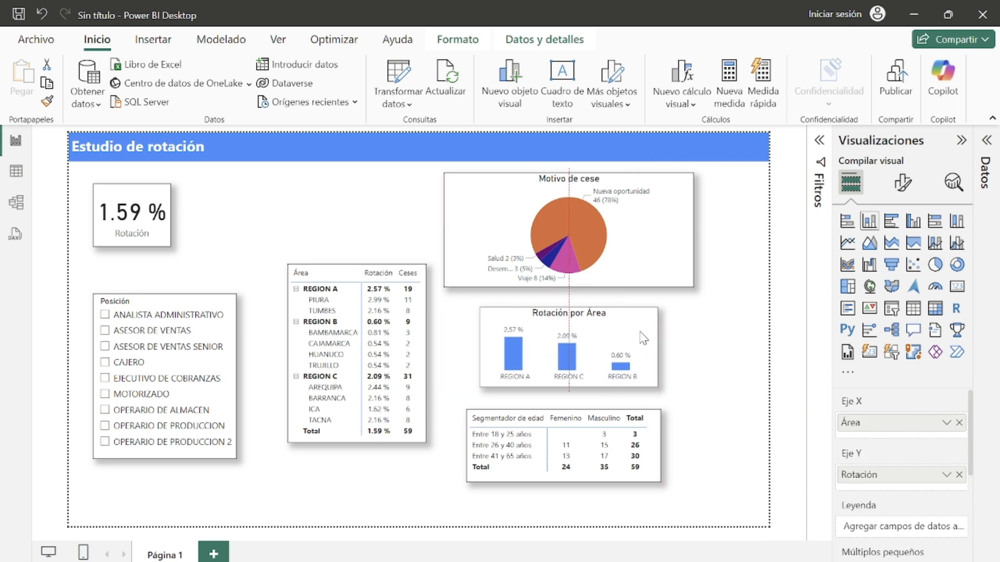
{"action": "left_click_drag", "start_coordinate": [685, 263], "coordinate": [718, 269]}
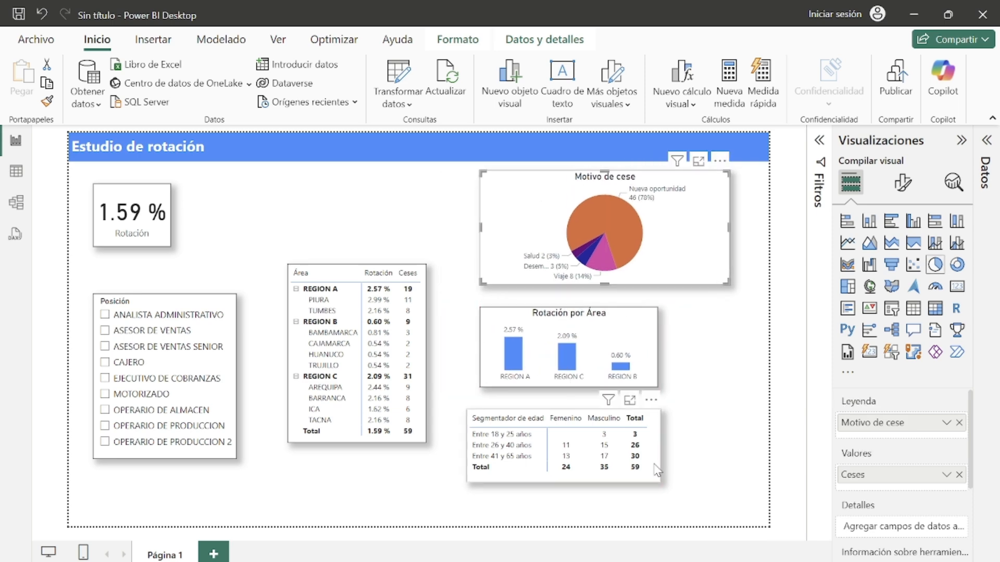
{"action": "left_click_drag", "start_coordinate": [651, 483], "coordinate": [665, 511]}
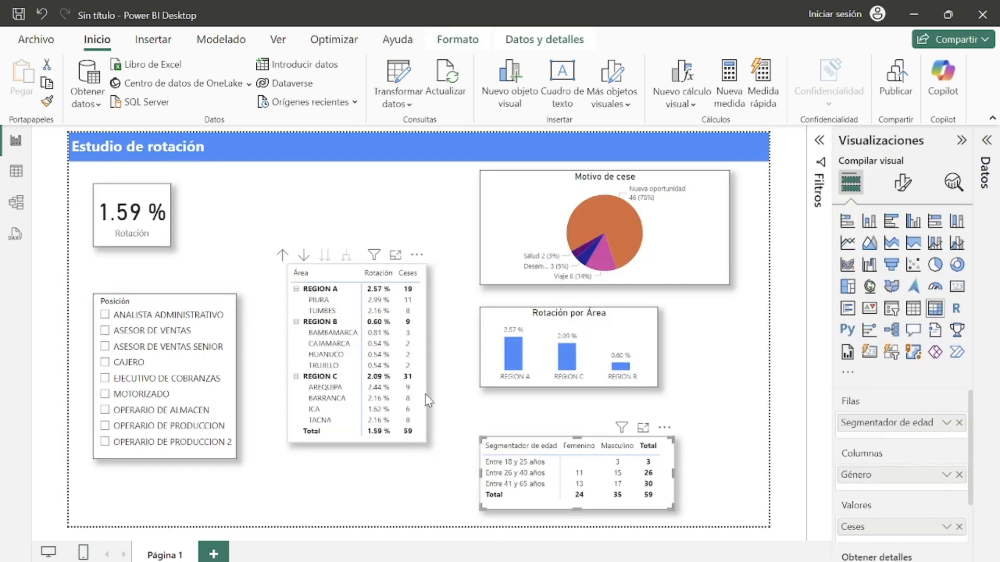
{"action": "left_click_drag", "start_coordinate": [425, 393], "coordinate": [430, 424]}
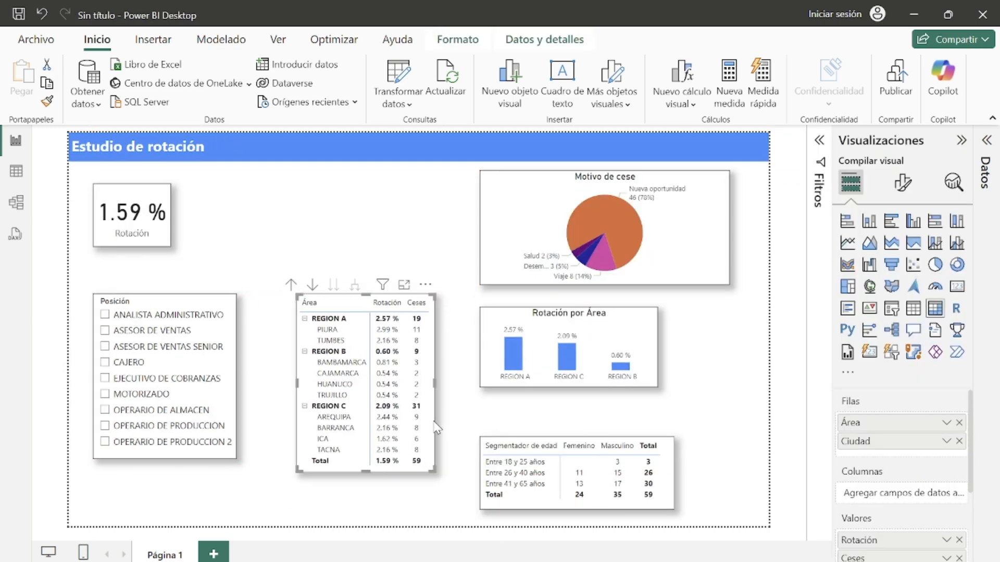
{"action": "left_click_drag", "start_coordinate": [650, 340], "coordinate": [651, 363]}
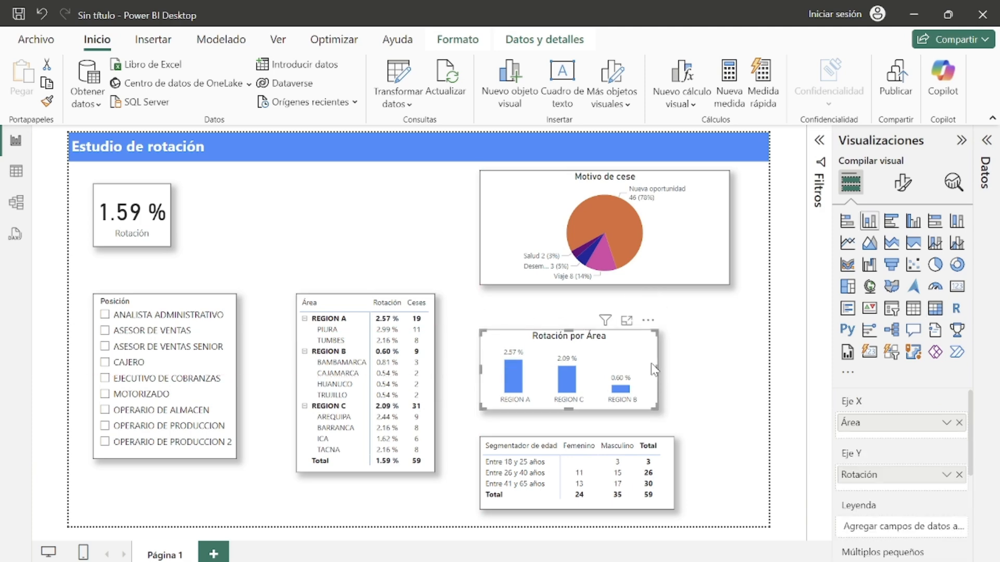
{"action": "left_click_drag", "start_coordinate": [726, 283], "coordinate": [726, 312]}
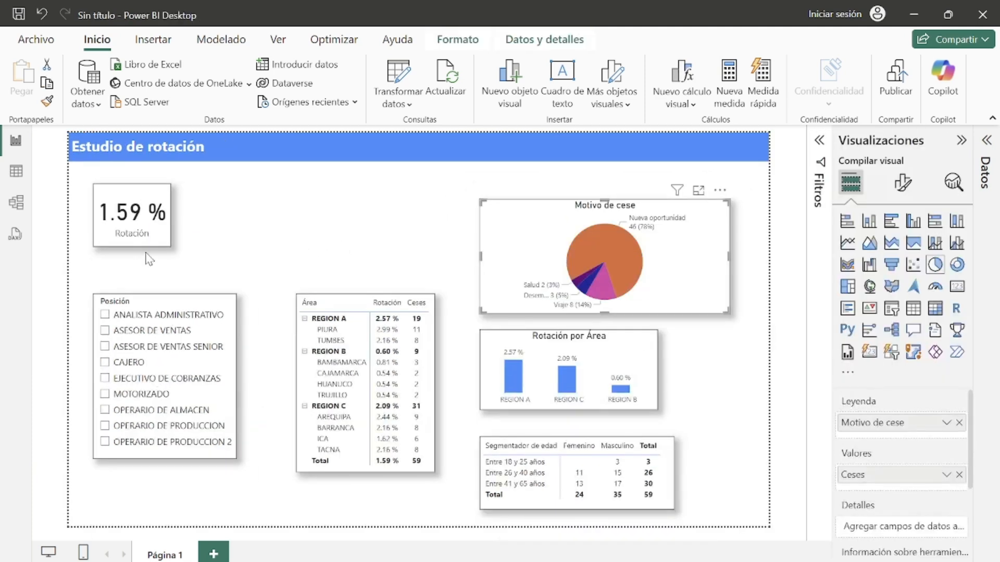
Step: Move the Rotación card down, nudge the column chart and area table into alignment, and collapse the Visualizations pane
{"action": "mouse_move", "coordinate": [150, 240]}
{"action": "left_mouse_down"}
{"action": "mouse_move", "coordinate": [150, 274]}
{"action": "mouse_move", "coordinate": [151, 256]}
{"action": "left_mouse_up"}
{"action": "left_click", "coordinate": [316, 265]}
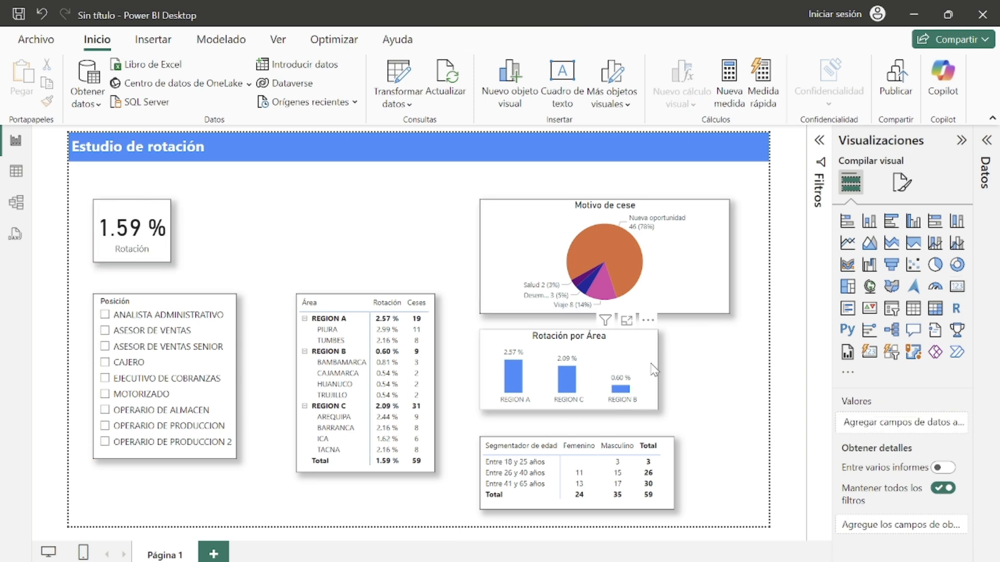
{"action": "left_click_drag", "start_coordinate": [655, 372], "coordinate": [655, 379]}
{"action": "left_click", "coordinate": [762, 381]}
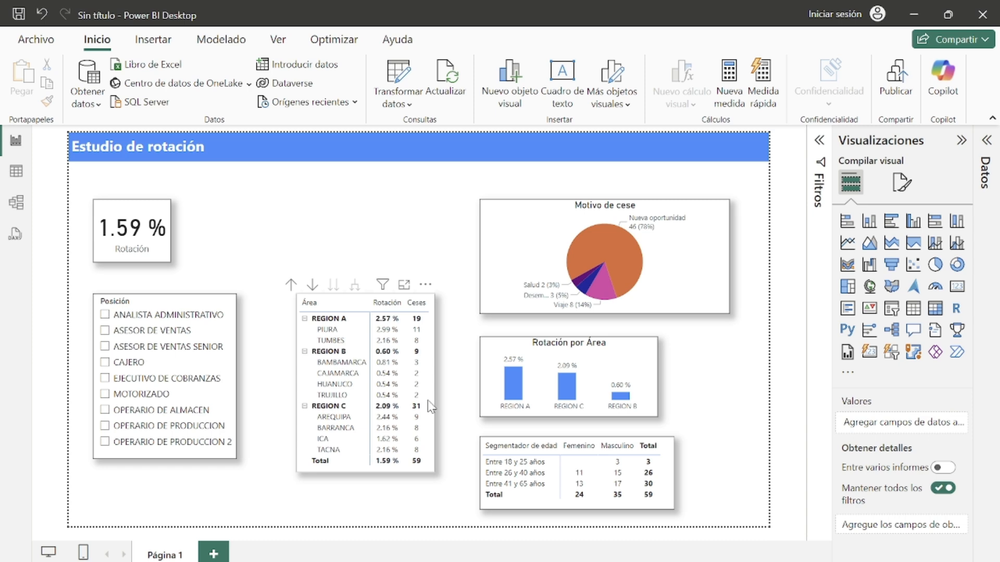
{"action": "left_click_drag", "start_coordinate": [435, 405], "coordinate": [428, 402]}
{"action": "left_click", "coordinate": [471, 397]}
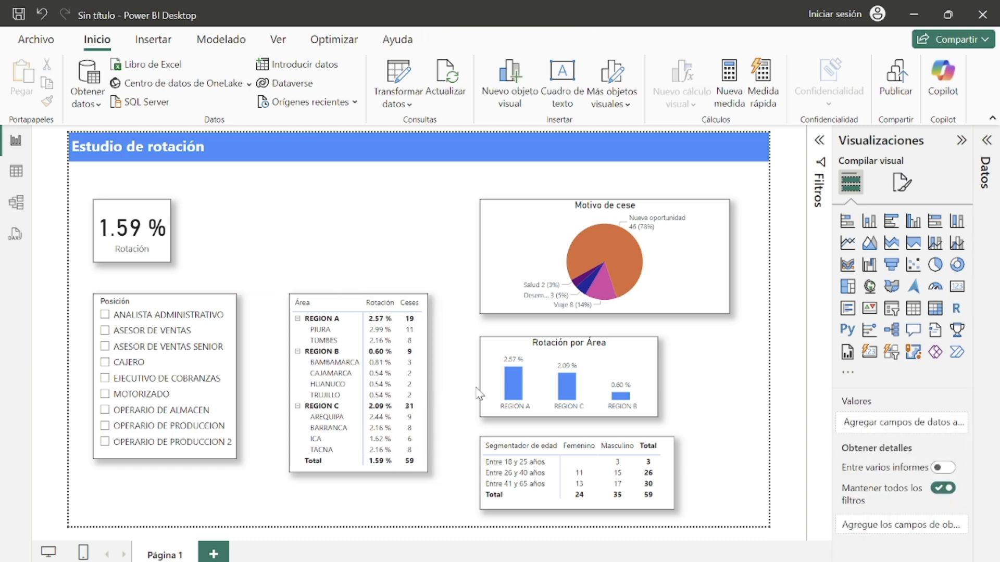
{"action": "left_click", "coordinate": [961, 140]}
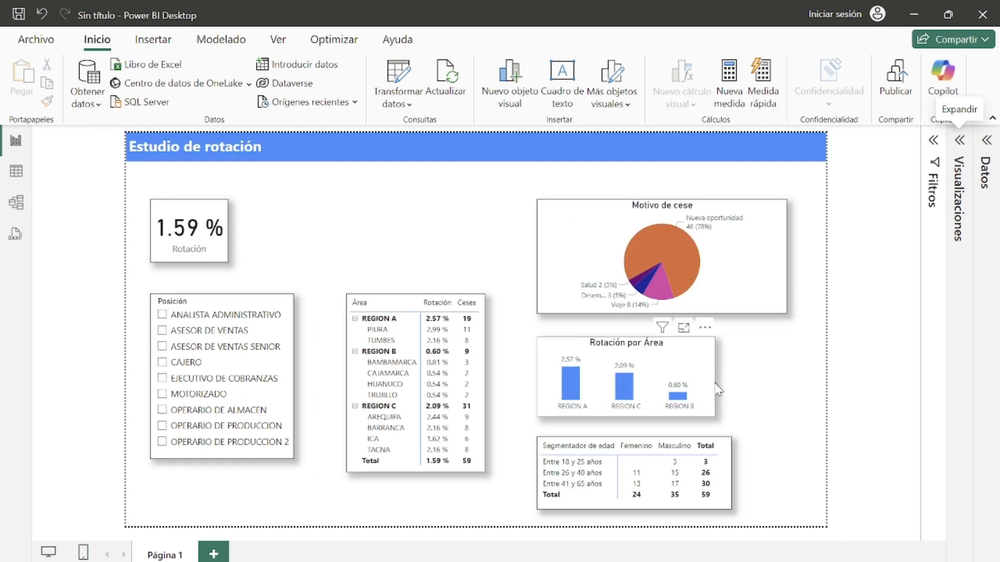
Step: Widen the Rotación por Área column chart so its right edge lines up with the pie chart
{"action": "left_click_drag", "start_coordinate": [716, 388], "coordinate": [790, 382]}
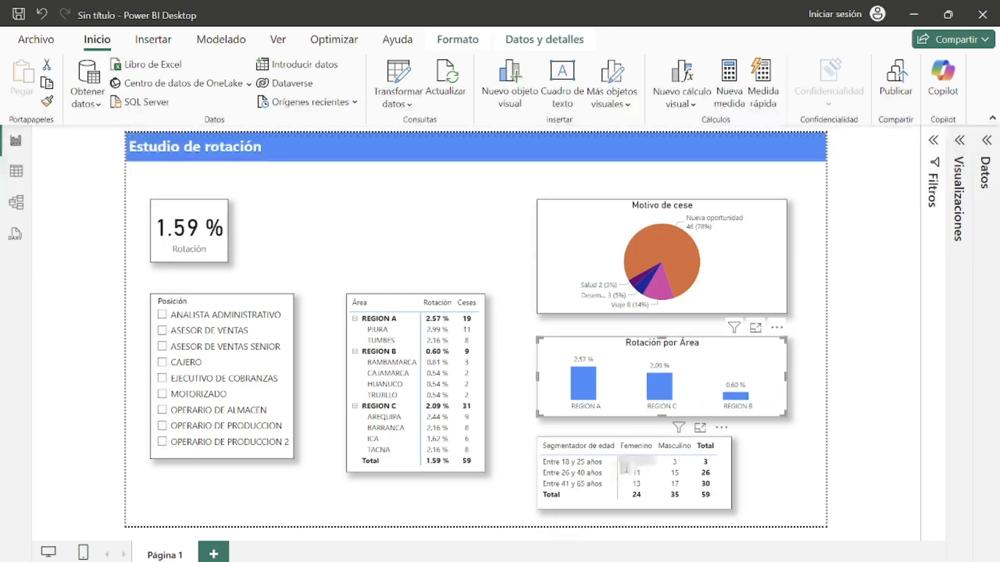
{"action": "left_click", "coordinate": [801, 470]}
{"action": "scroll", "coordinate": [809, 447], "scroll_direction": "up", "scroll_amount": 1}
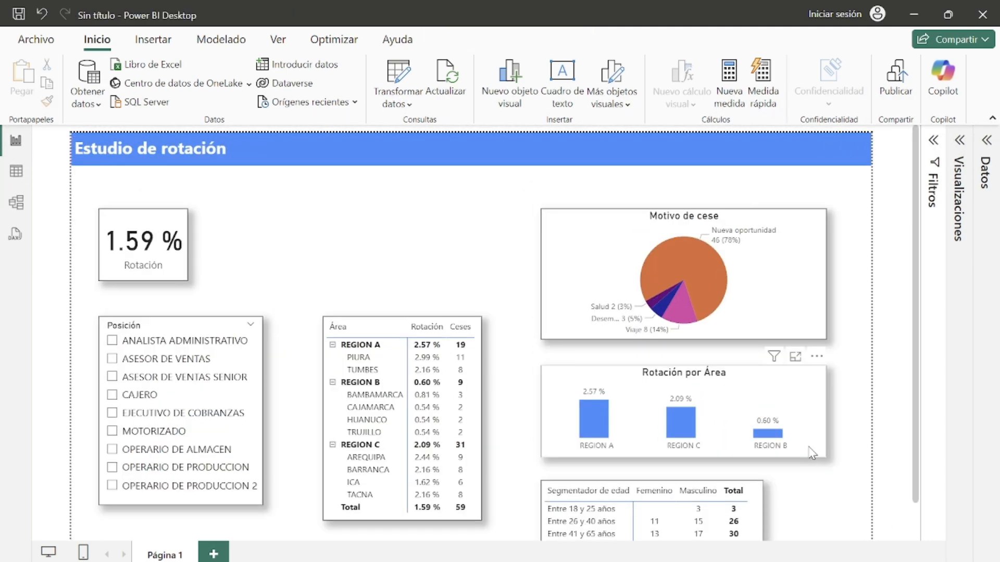
{"action": "scroll", "coordinate": [811, 452], "scroll_direction": "down", "scroll_amount": 1}
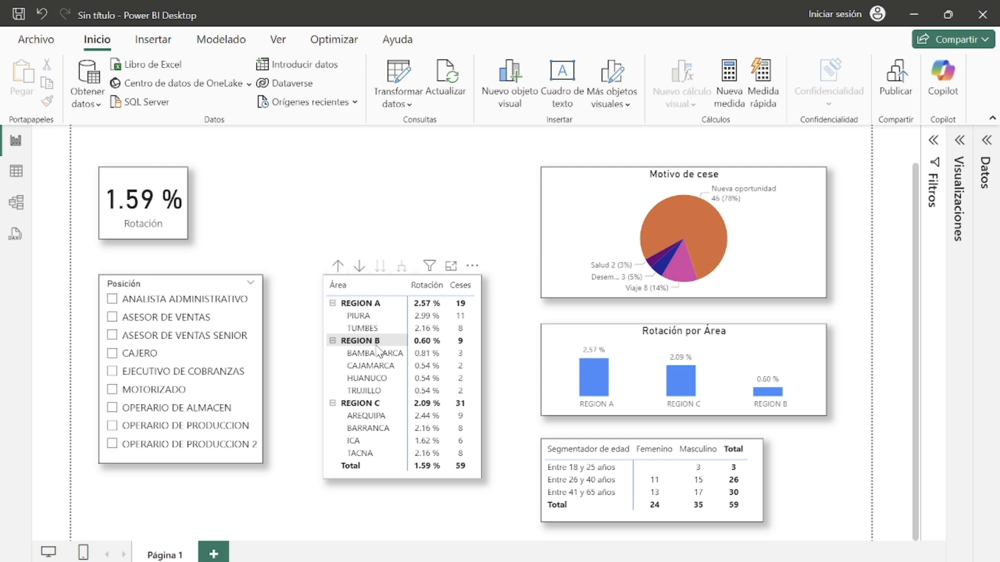
Step: Test the Posición slicer by selecting ASESOR DE VENTAS SENIOR and then deselecting it
{"action": "left_click", "coordinate": [143, 337]}
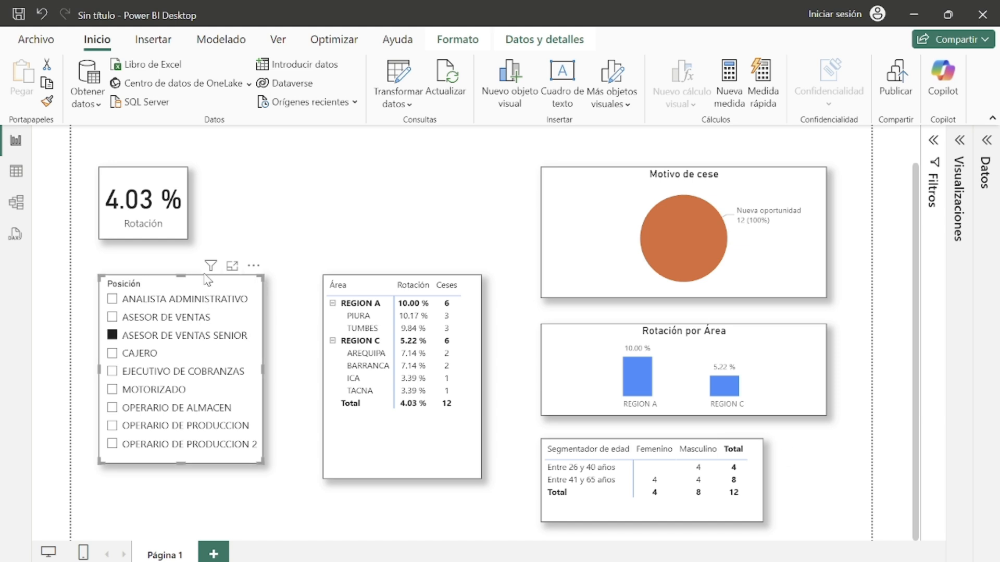
{"action": "left_click", "coordinate": [176, 336]}
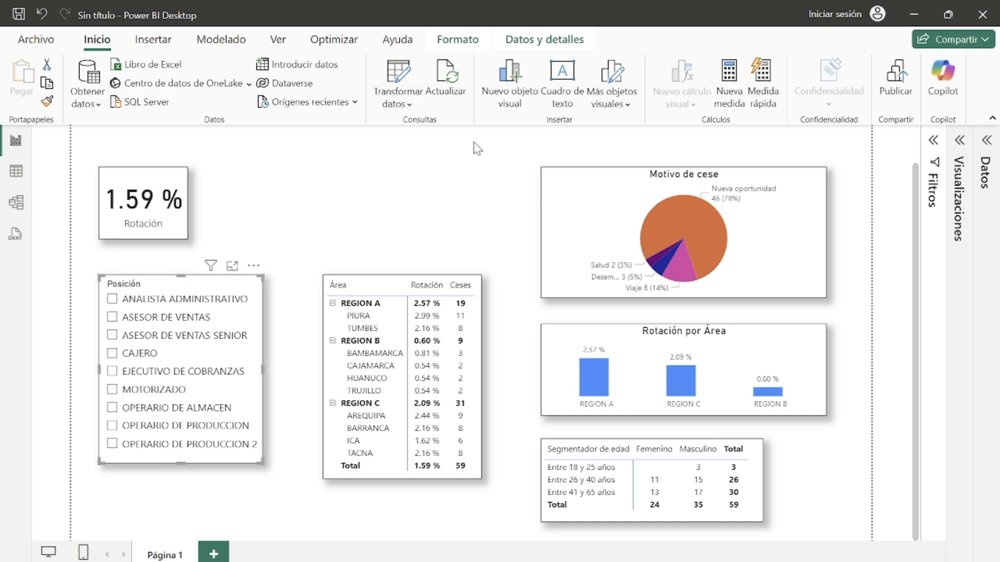
Step: Edit interactions so the Posición slicer no longer filters the Rotación por Área column chart
{"action": "left_click", "coordinate": [457, 40]}
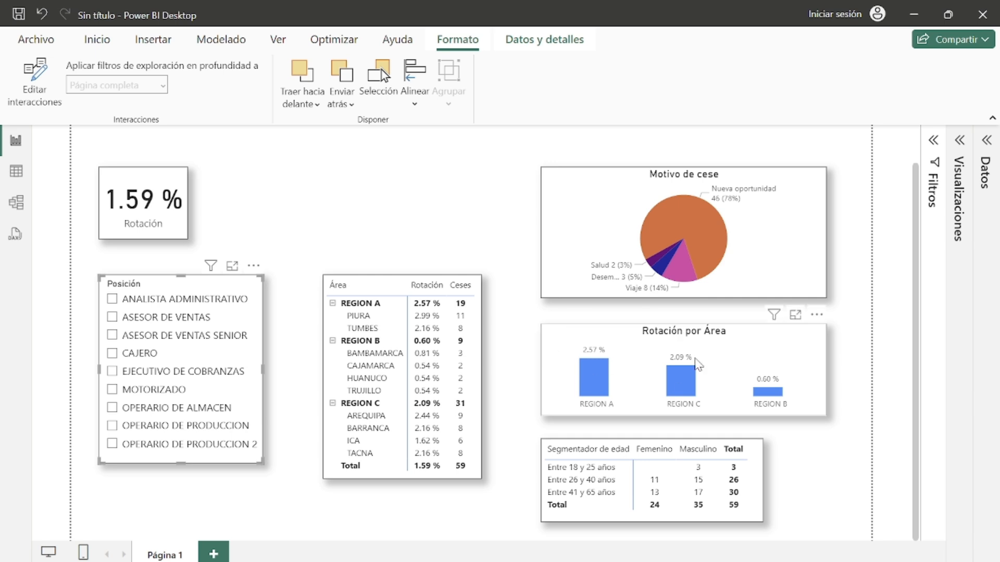
{"action": "left_click", "coordinate": [45, 103]}
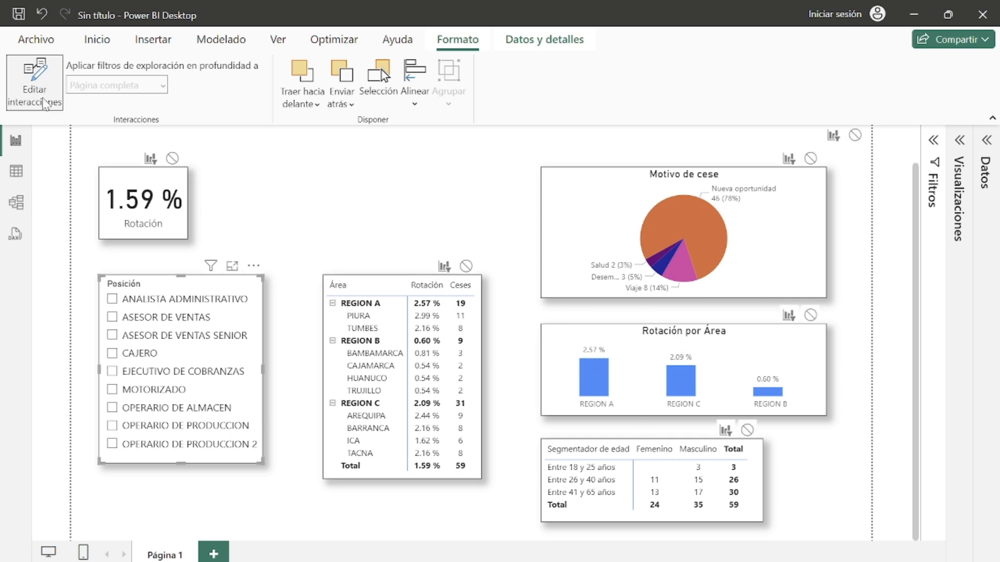
{"action": "left_click", "coordinate": [811, 315]}
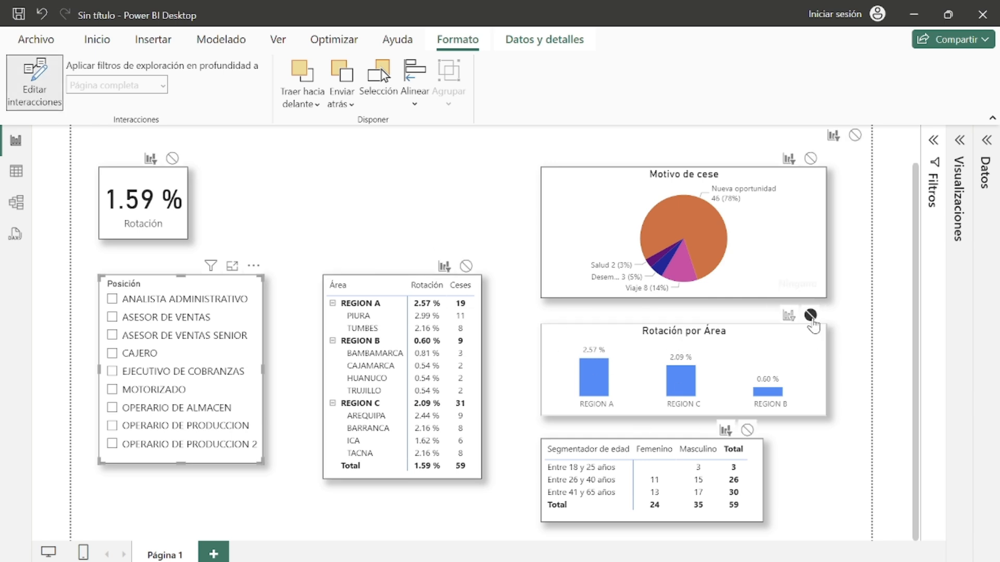
{"action": "left_click", "coordinate": [26, 88]}
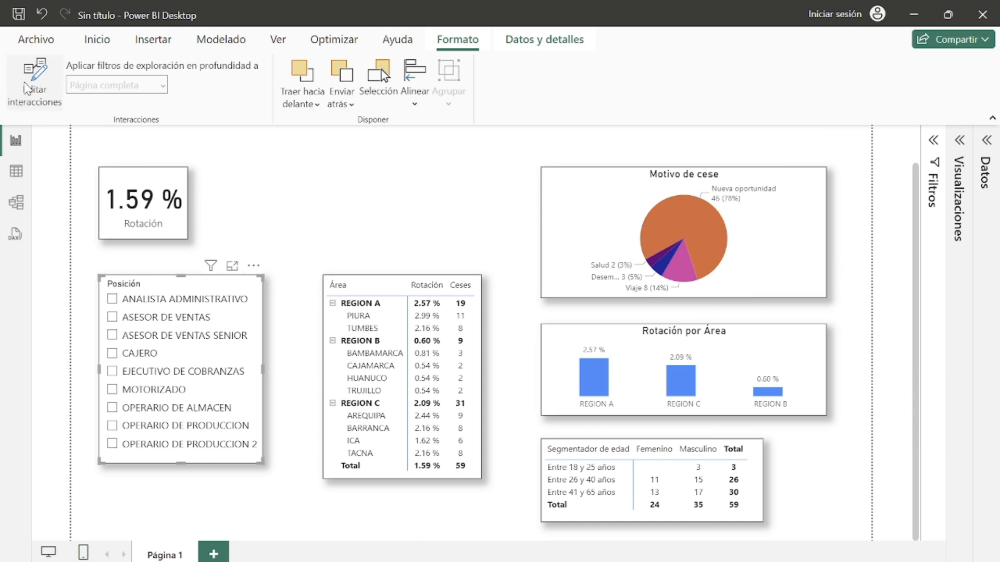
Step: Check the slicer's new behaviour by selecting EJECUTIVO DE COBRANZAS, then clear the slicer selections
{"action": "left_click", "coordinate": [133, 372]}
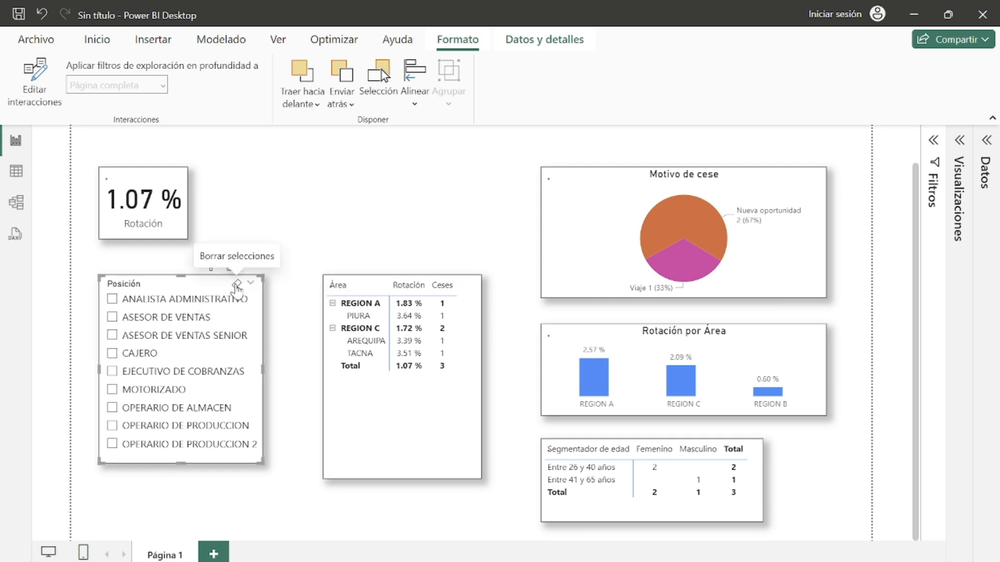
{"action": "left_click", "coordinate": [236, 283]}
{"action": "left_click", "coordinate": [97, 39]}
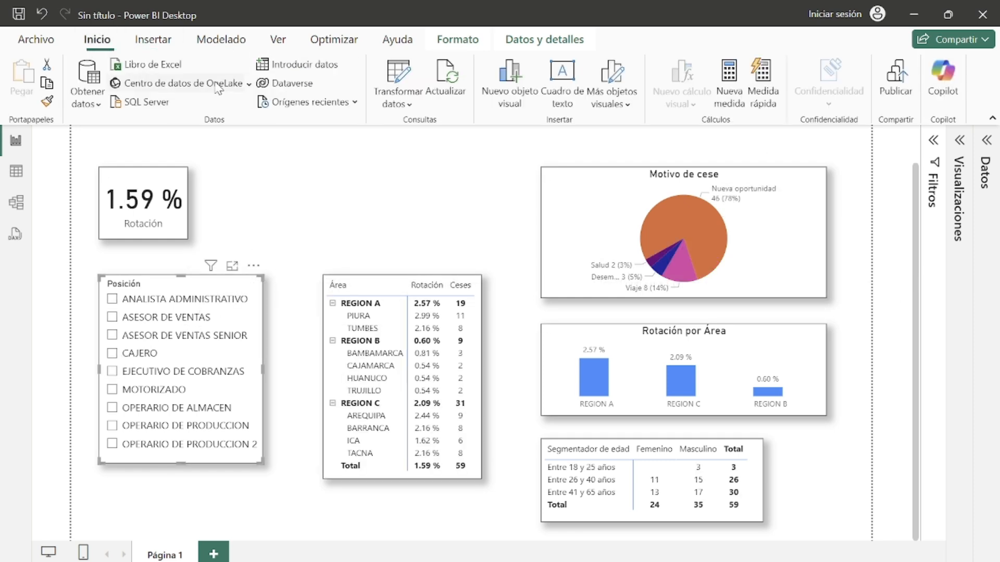
{"action": "scroll", "coordinate": [497, 351], "scroll_direction": "up", "scroll_amount": 1}
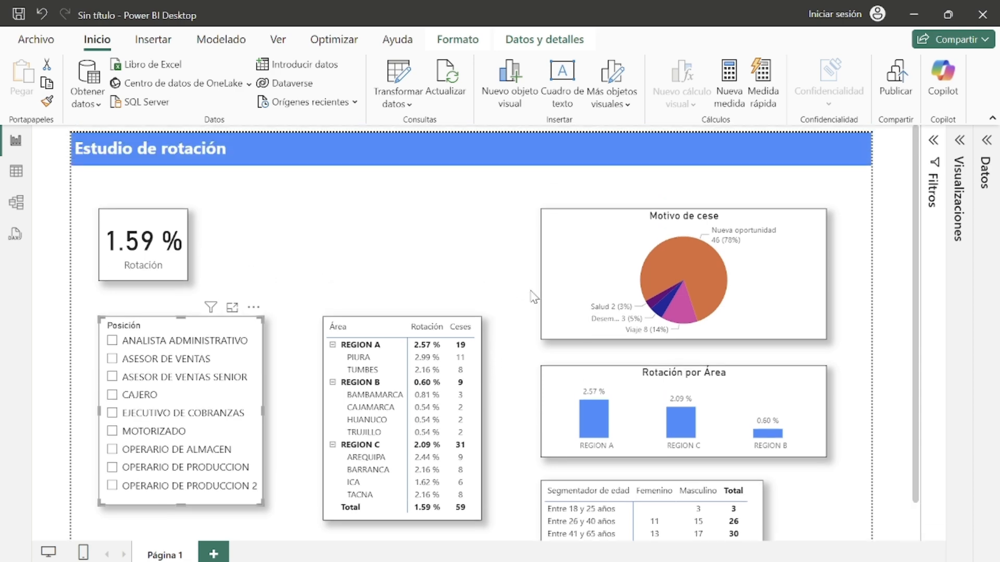
{"action": "left_click", "coordinate": [504, 309]}
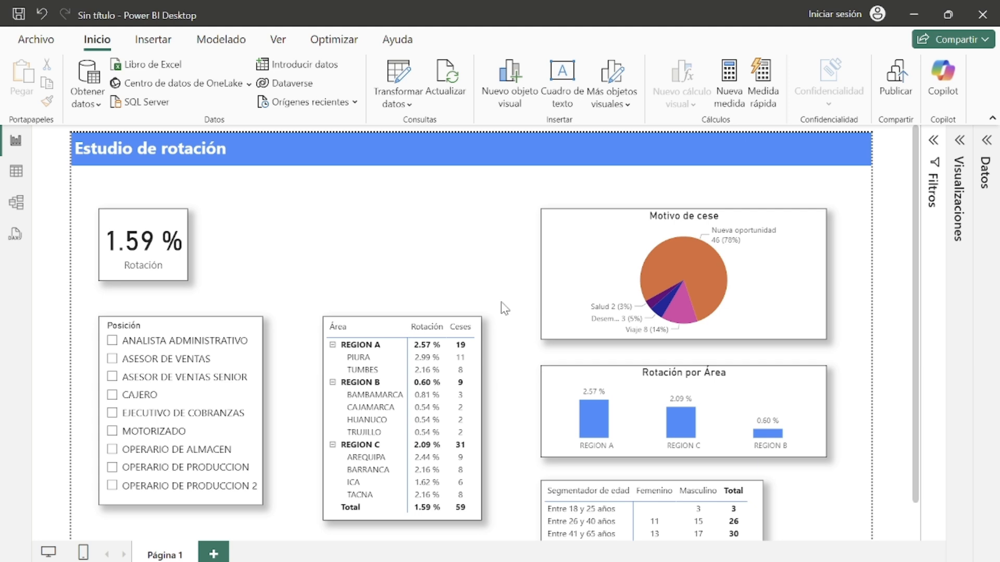